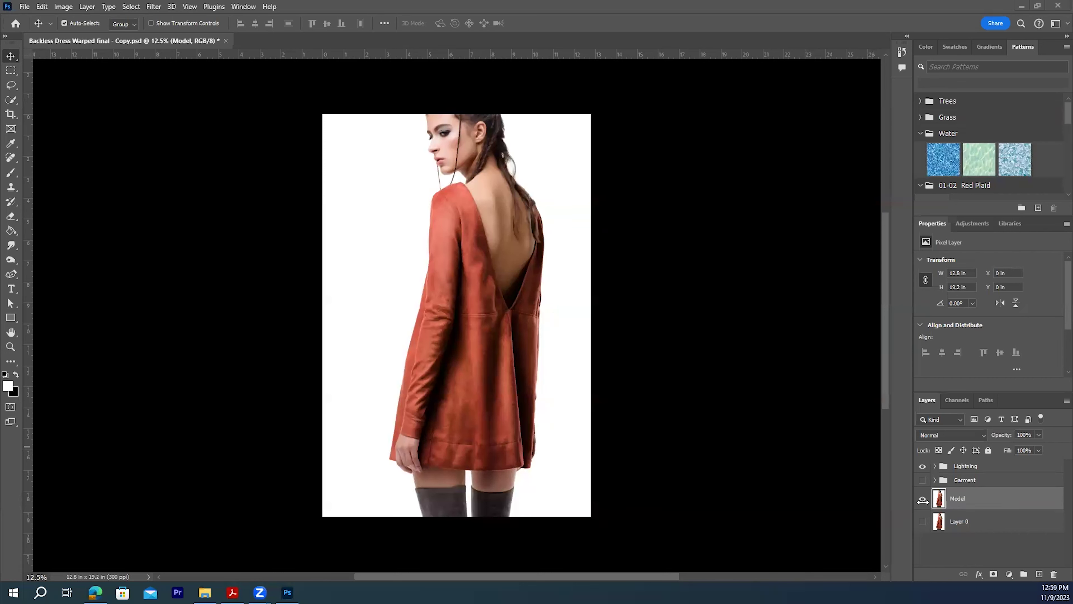
Briefly show the Garment group's patterned dress, then hide it again.
click(921, 482)
click(922, 481)
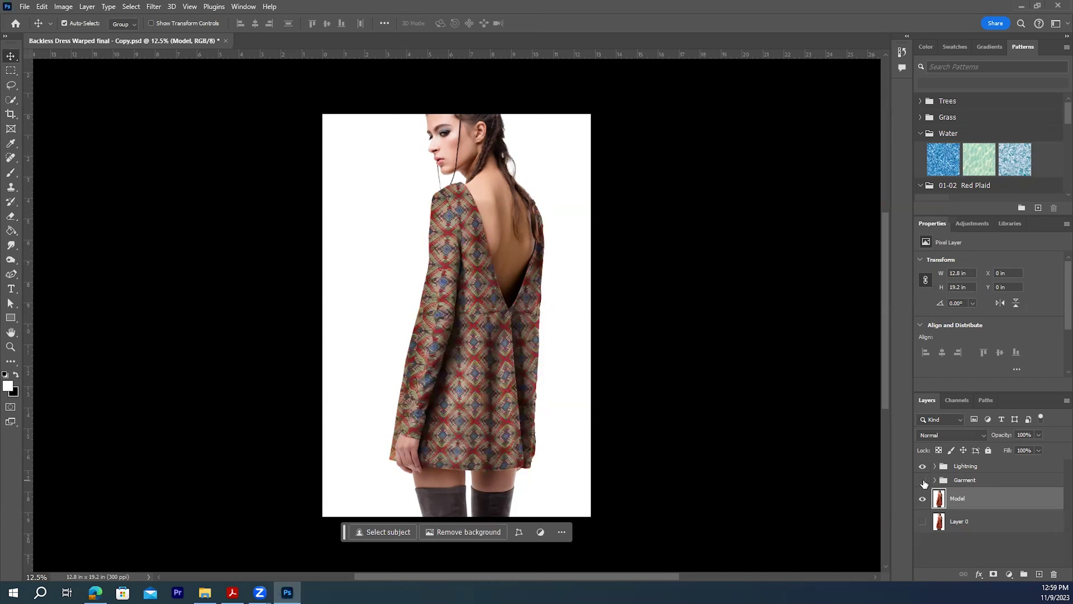
click(922, 480)
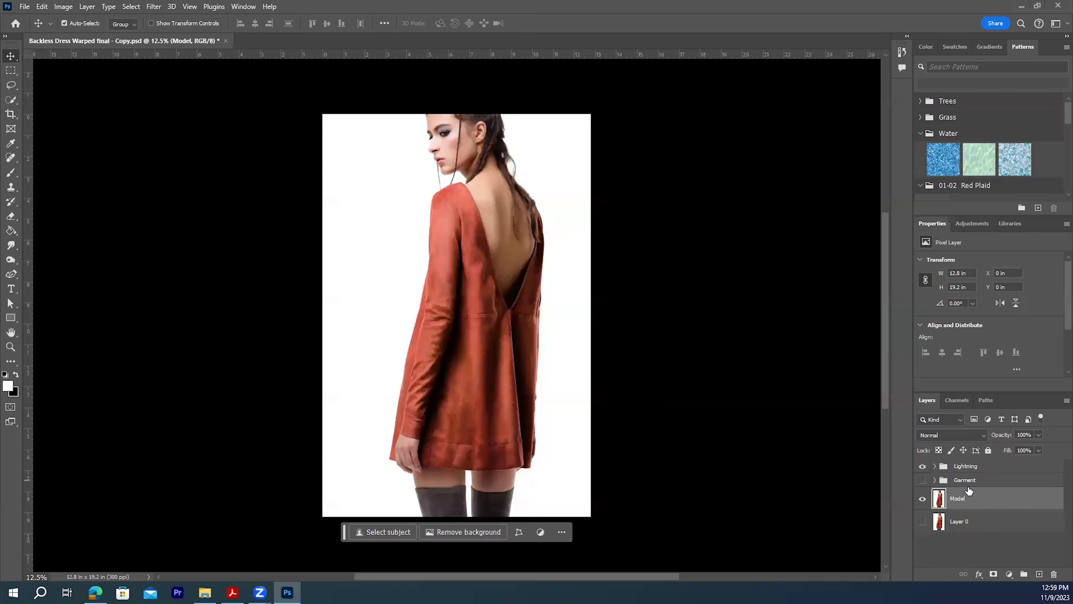
Check the Garment group's Layer Style without changes, then delete the Garment and Lightning groups.
click(983, 482)
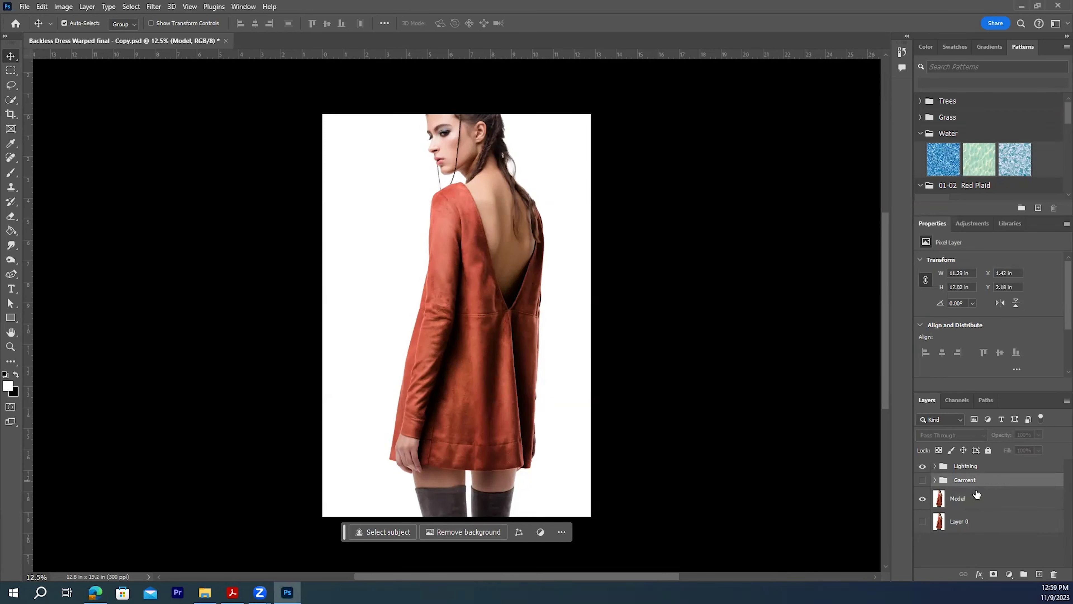
double_click(1014, 480)
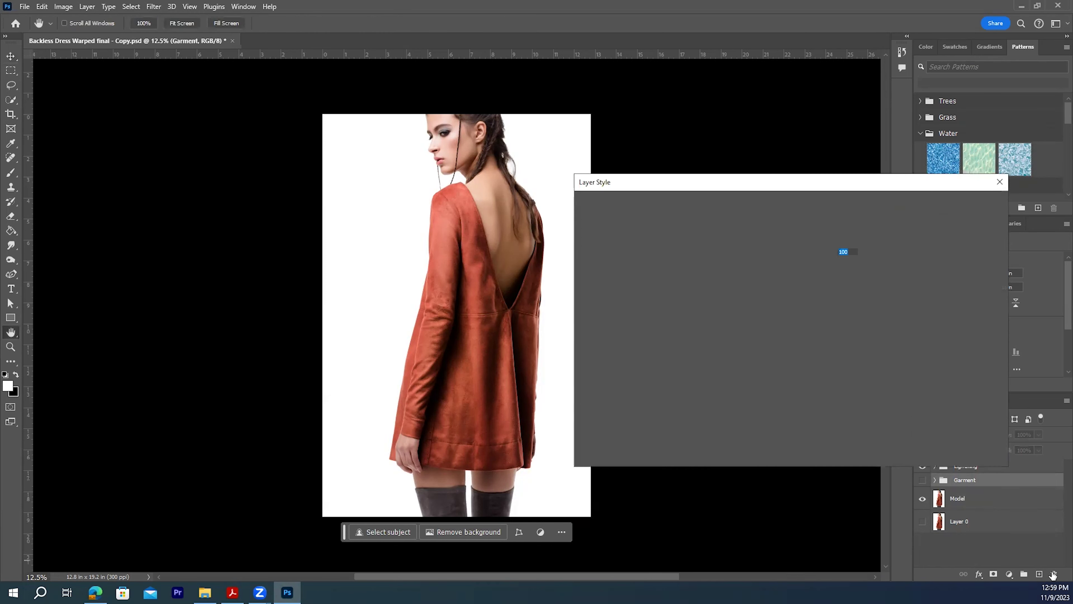
click(1000, 183)
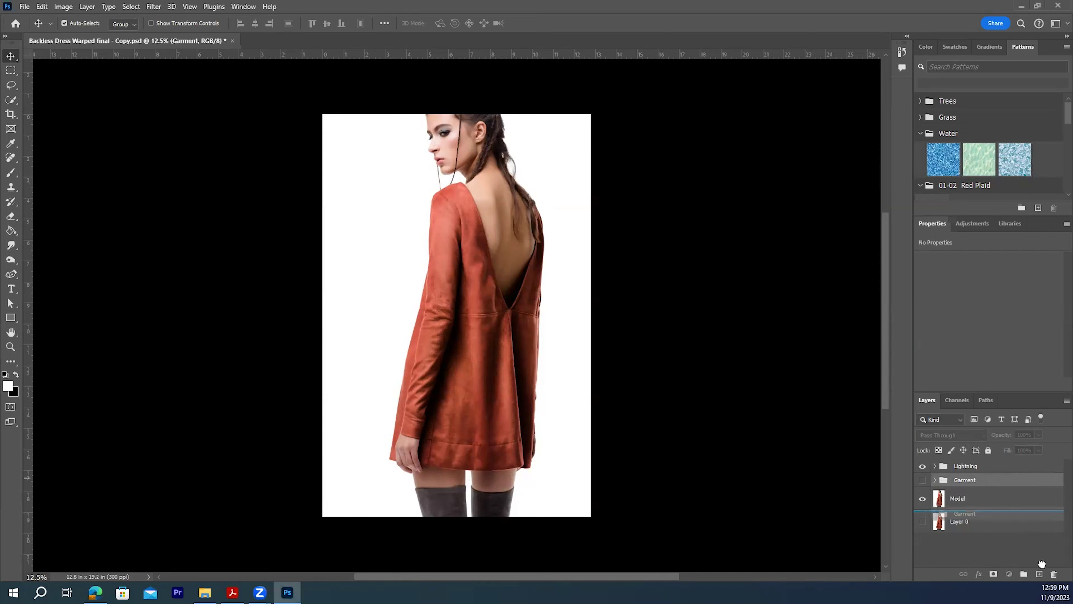
key(Delete)
drag(976, 466, 1054, 574)
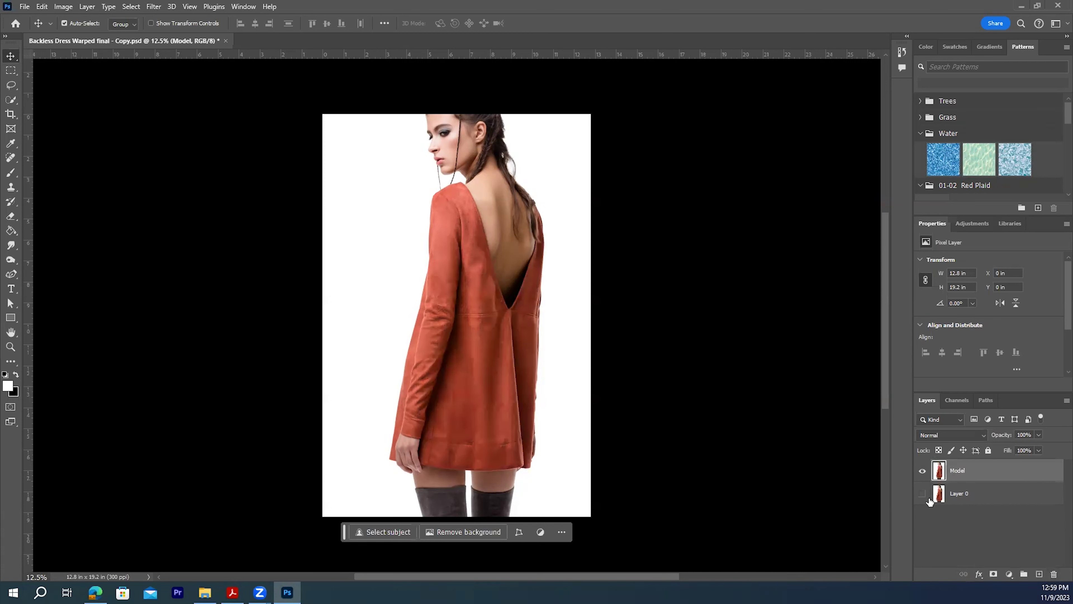
Hide Layer 0 and select the orange dress with a 500-size Quick Selection brush.
click(923, 494)
click(11, 88)
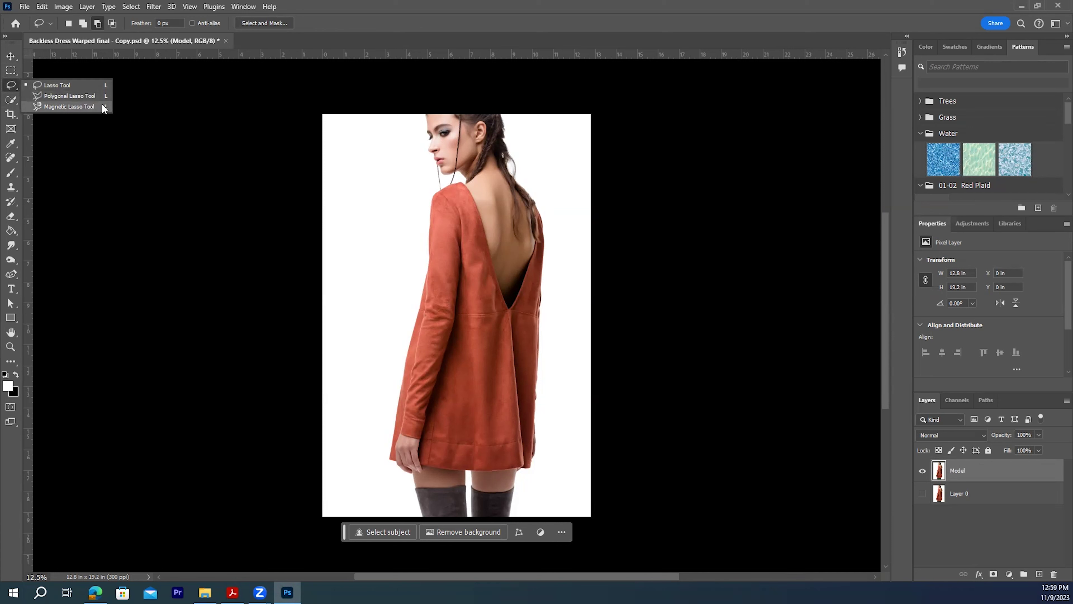
click(19, 100)
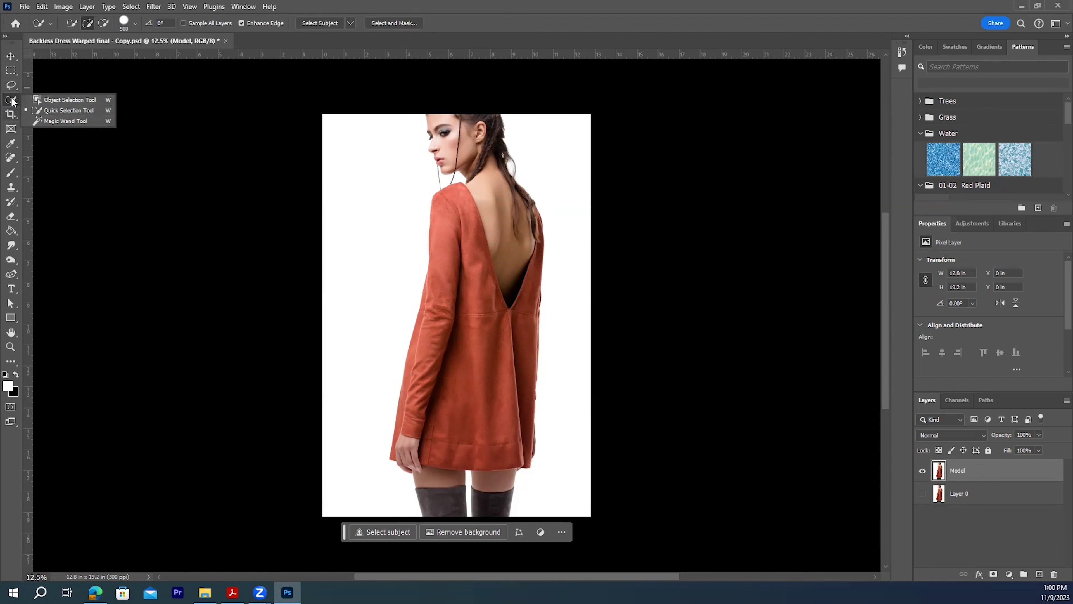
click(12, 86)
key(w)
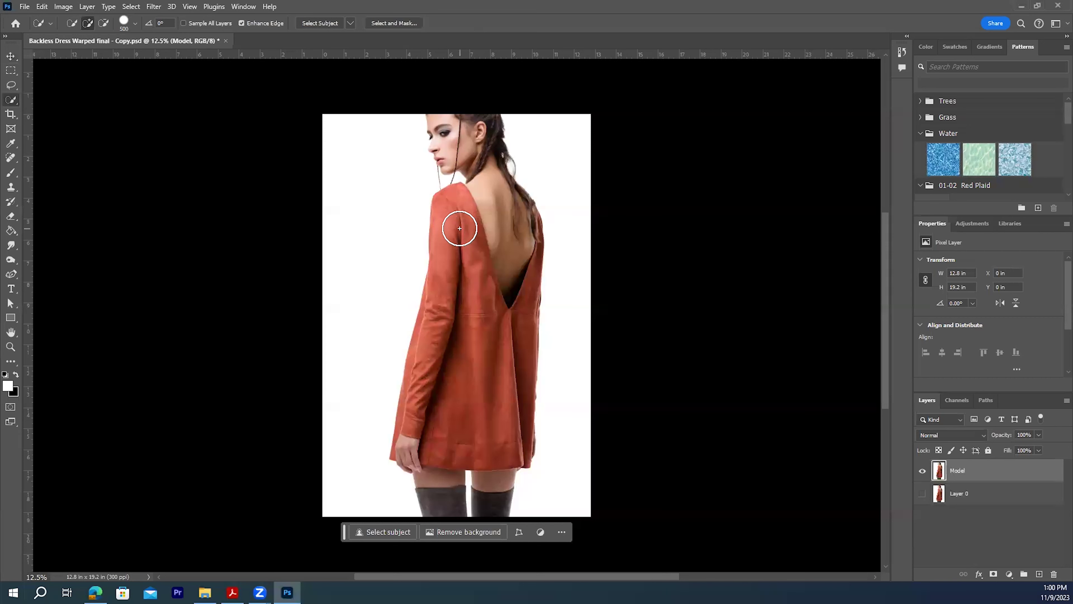
key(bracketleft)
key(bracketright)
mouse_move(461, 240)
mouse_down()
mouse_move(472, 348)
mouse_move(485, 372)
mouse_move(511, 343)
mouse_up()
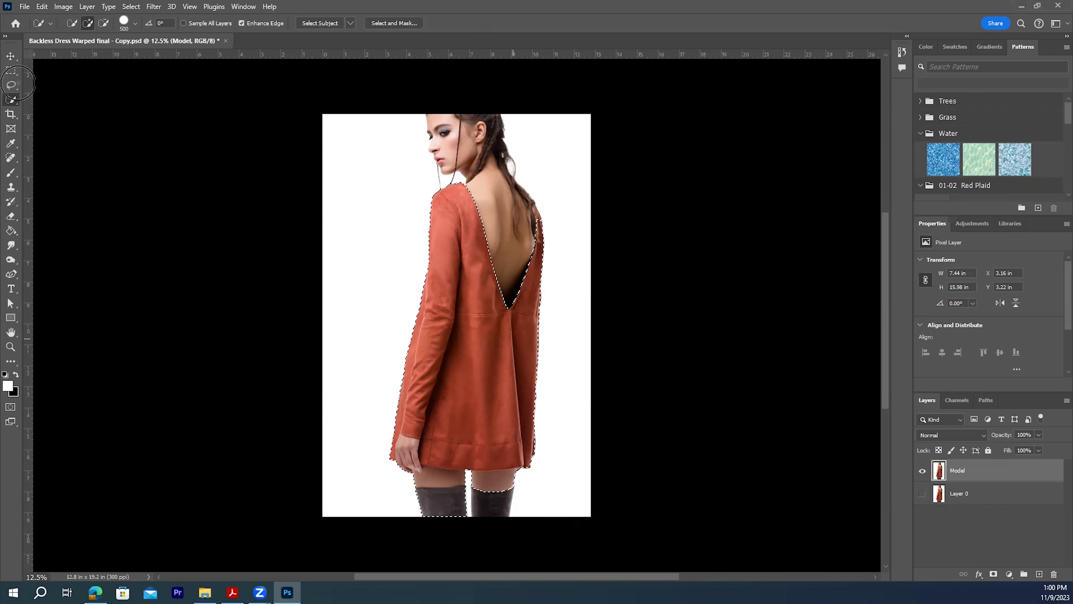
Subtract the model's hand and the legs below the hem with the Lasso in Subtract mode.
click(16, 83)
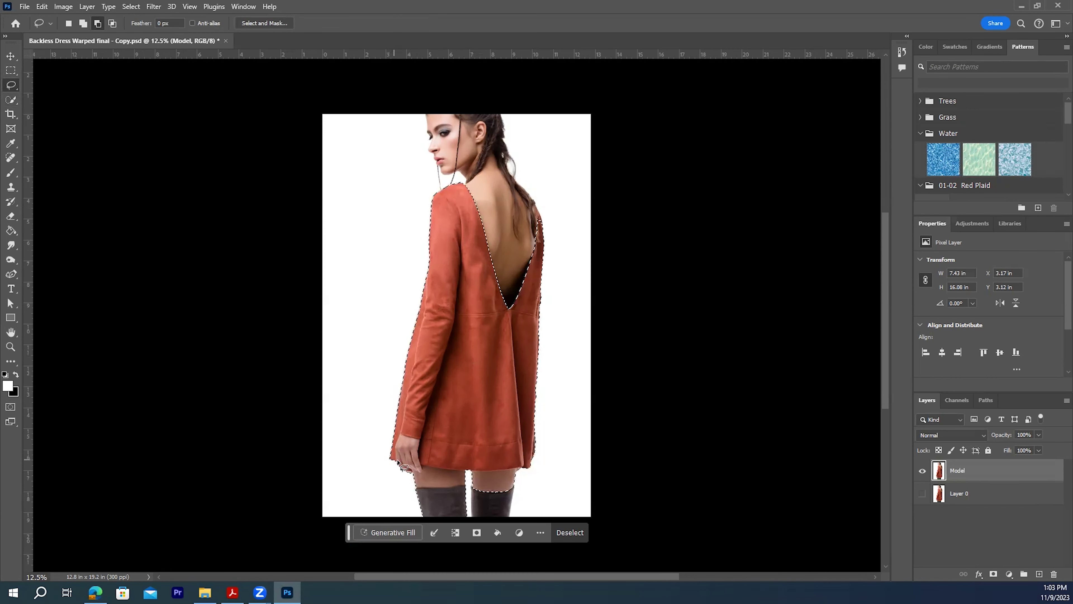
mouse_move(398, 460)
mouse_down()
mouse_move(409, 435)
mouse_move(435, 470)
mouse_move(505, 473)
mouse_move(524, 491)
mouse_move(486, 526)
mouse_move(414, 503)
mouse_move(401, 480)
mouse_move(416, 473)
mouse_up()
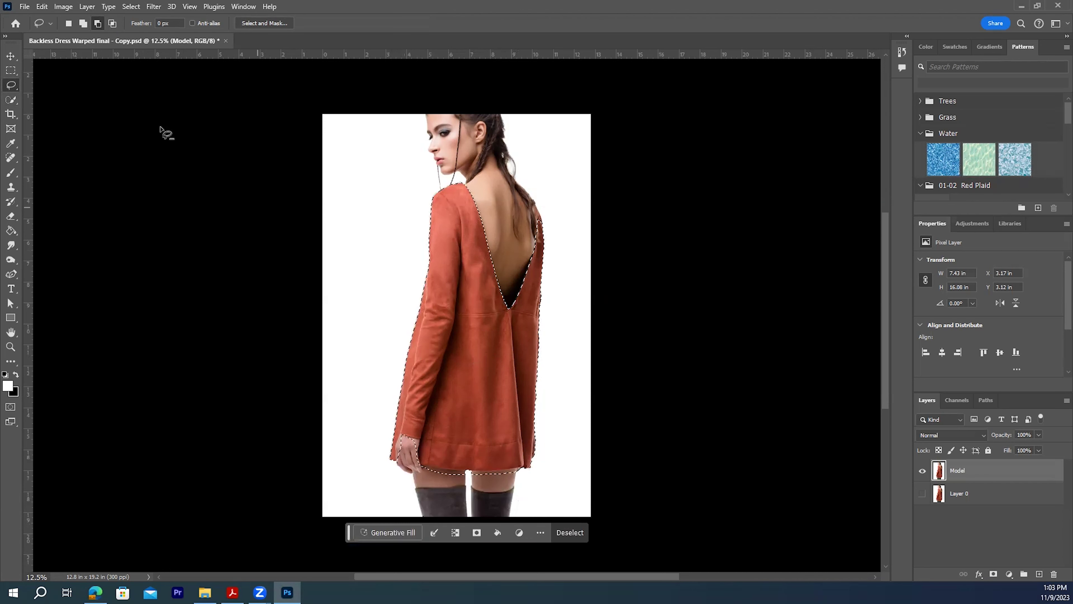
click(98, 24)
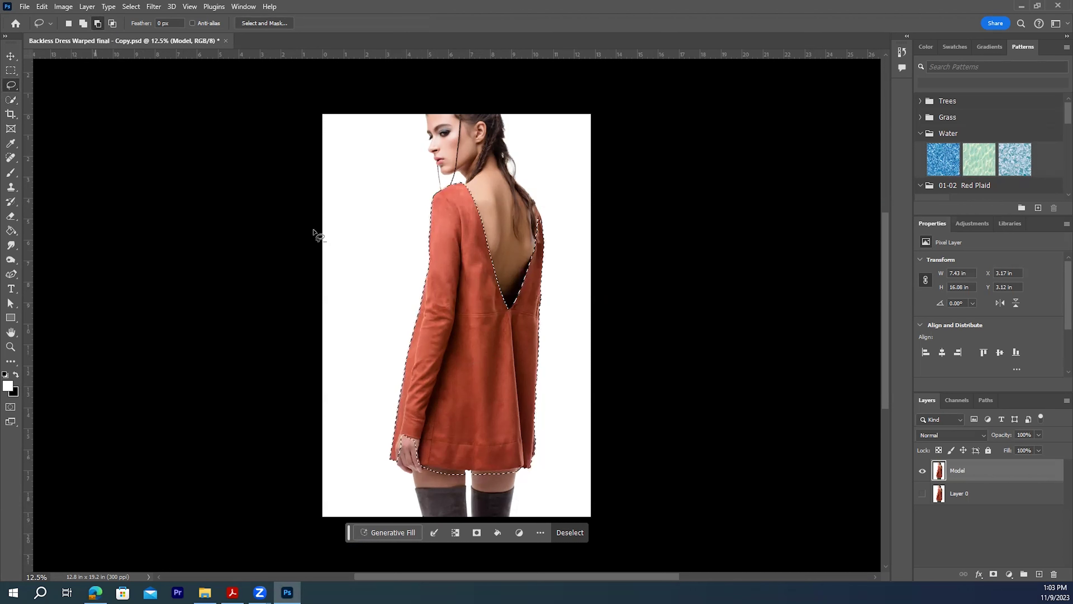
mouse_move(399, 463)
mouse_down()
mouse_move(416, 442)
mouse_move(416, 478)
mouse_up()
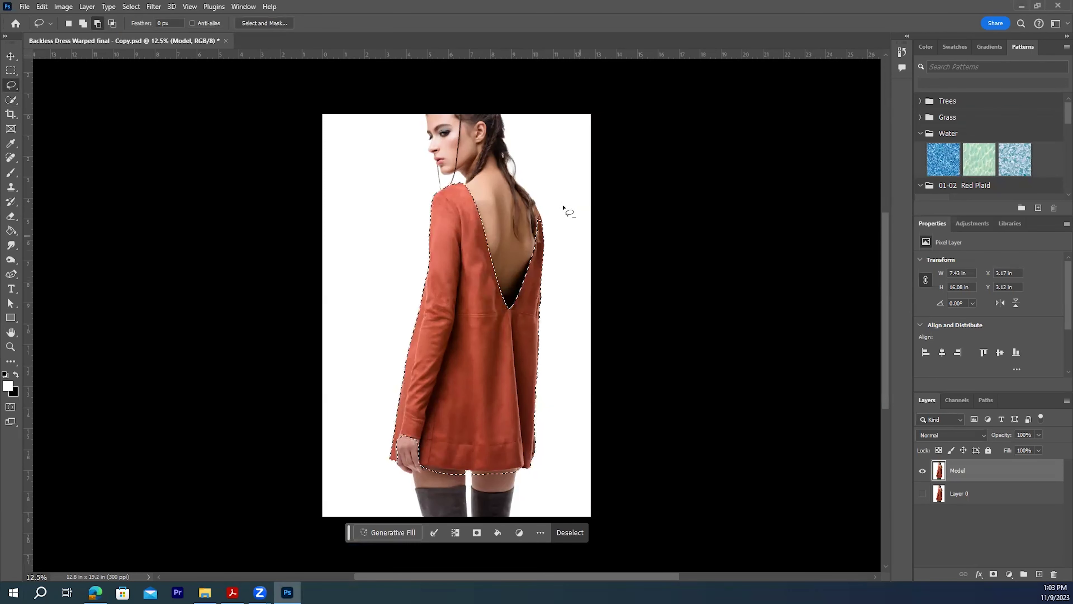
mouse_move(421, 466)
mouse_down()
mouse_move(522, 472)
mouse_move(431, 470)
mouse_up()
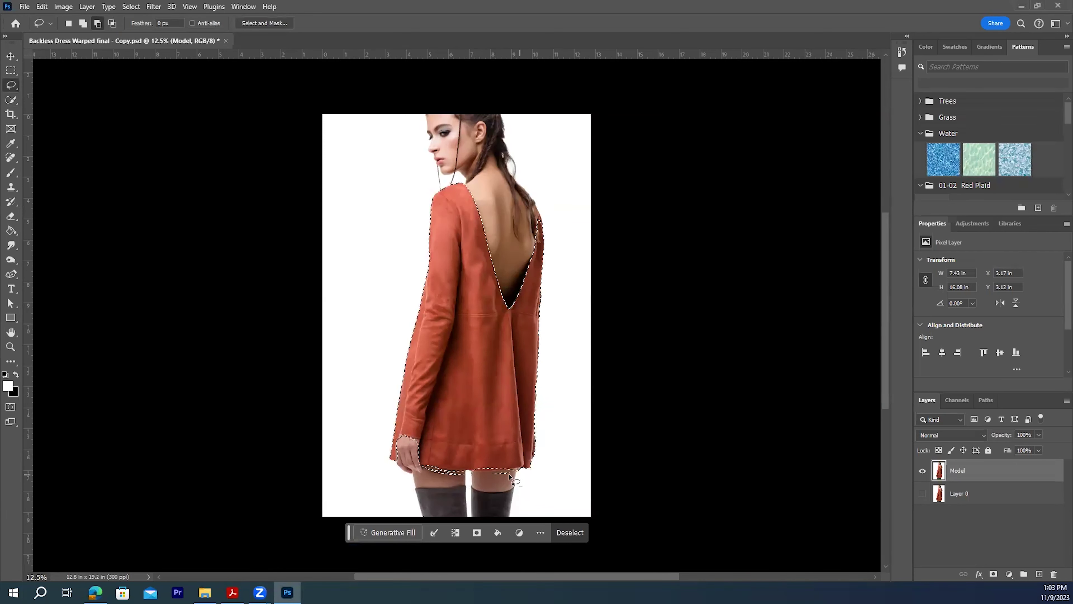
Zoom in on the upper back and refine the hair edge with Lasso add/subtract.
click(11, 346)
drag(522, 182, 499, 245)
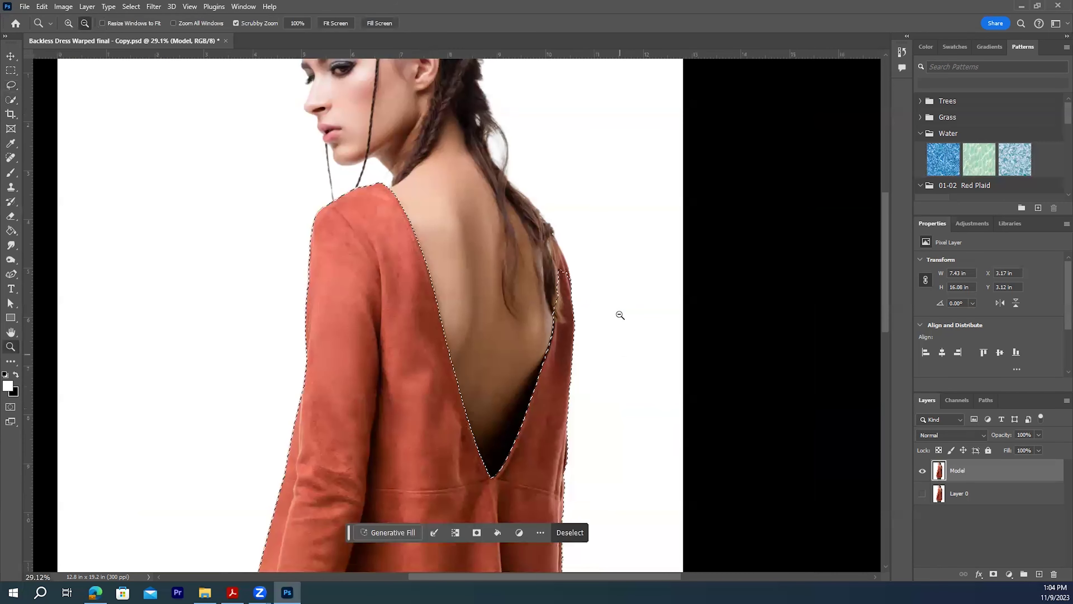
drag(569, 248, 584, 271)
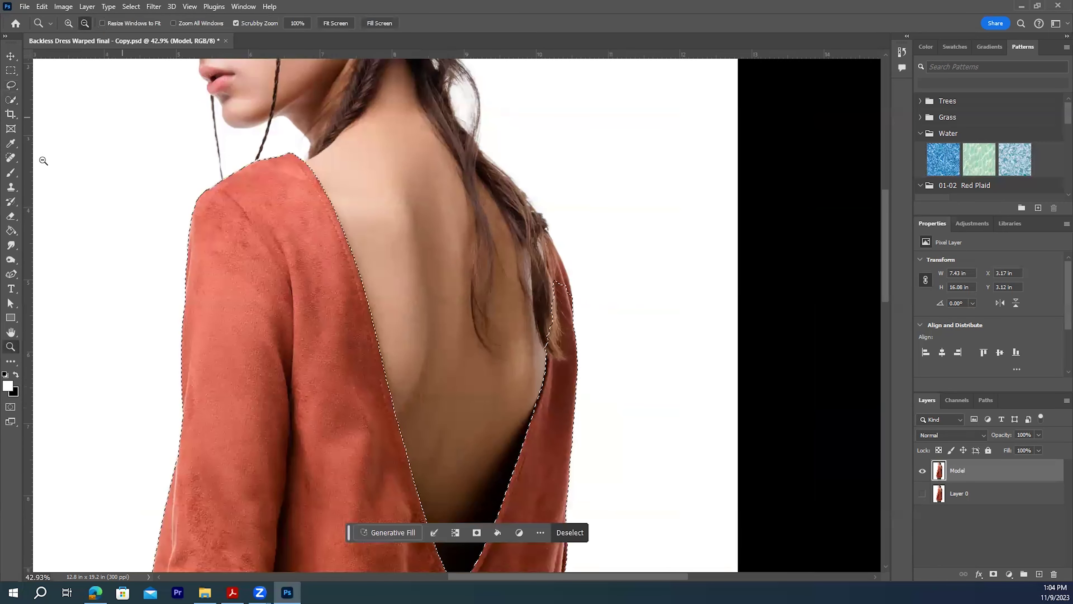
click(15, 85)
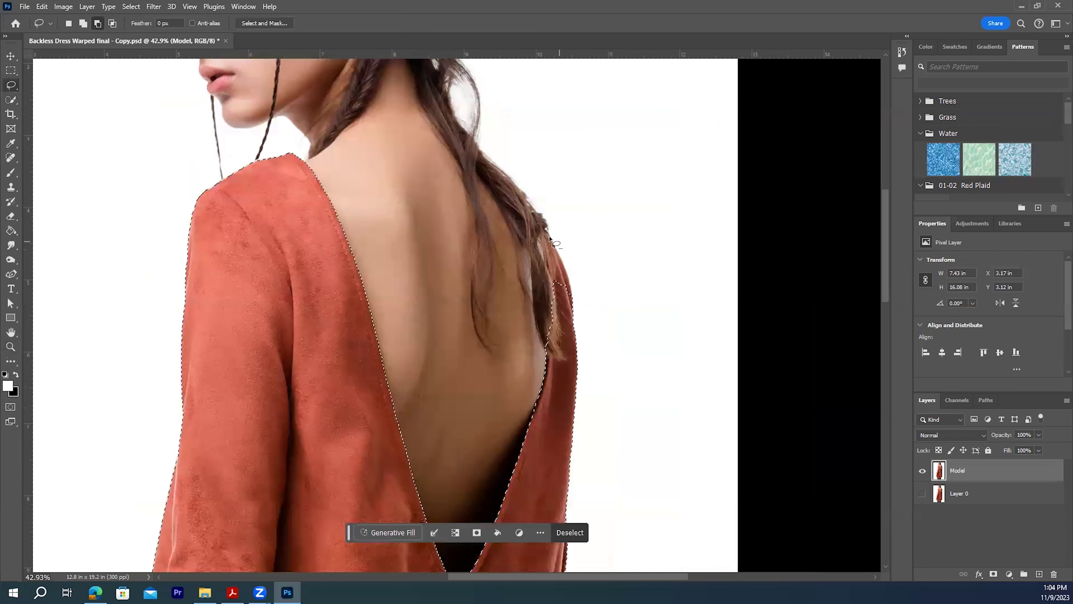
drag(536, 219, 553, 273)
drag(535, 210, 546, 255)
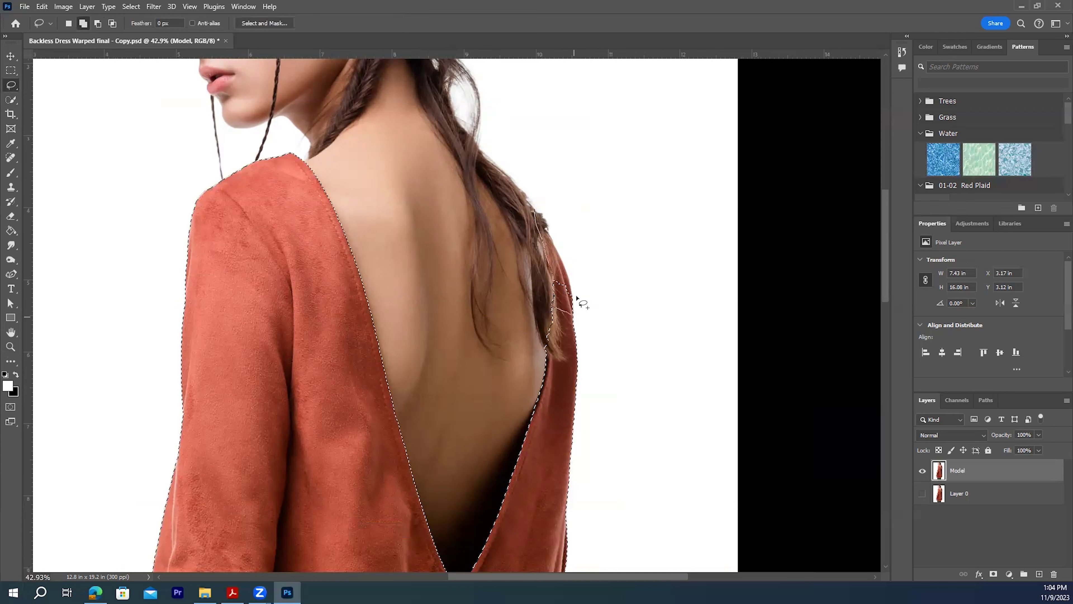
mouse_move(562, 225)
mouse_down()
mouse_move(545, 238)
mouse_move(565, 240)
mouse_move(591, 268)
mouse_move(575, 307)
mouse_move(607, 292)
mouse_up()
click(97, 23)
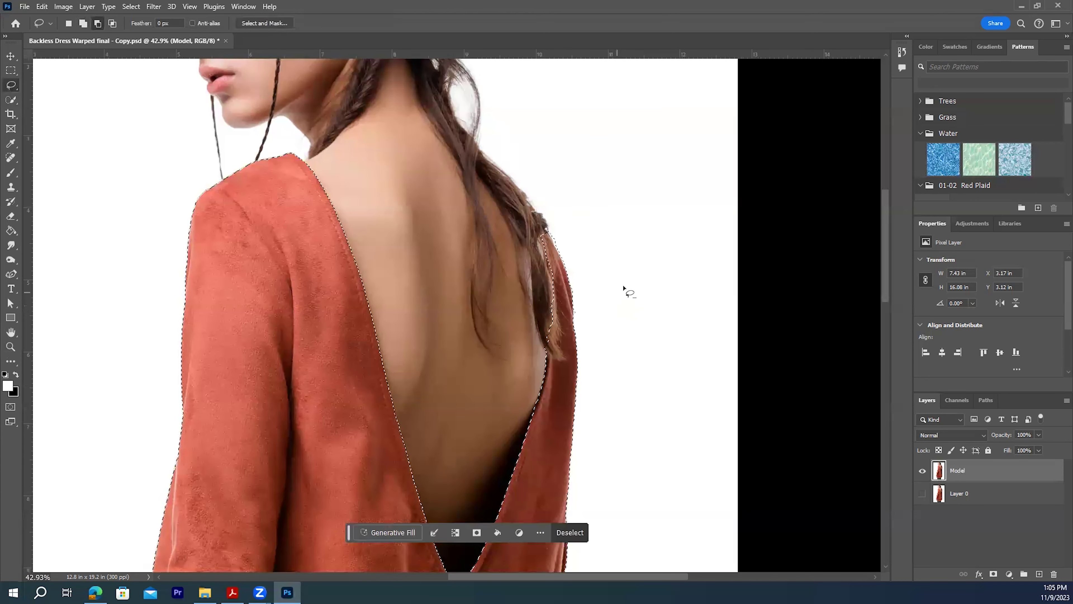
click(83, 23)
drag(550, 231, 546, 238)
Zoom back out to view the whole refined dress selection.
scroll(587, 332, down, 3)
scroll(577, 324, up, 5)
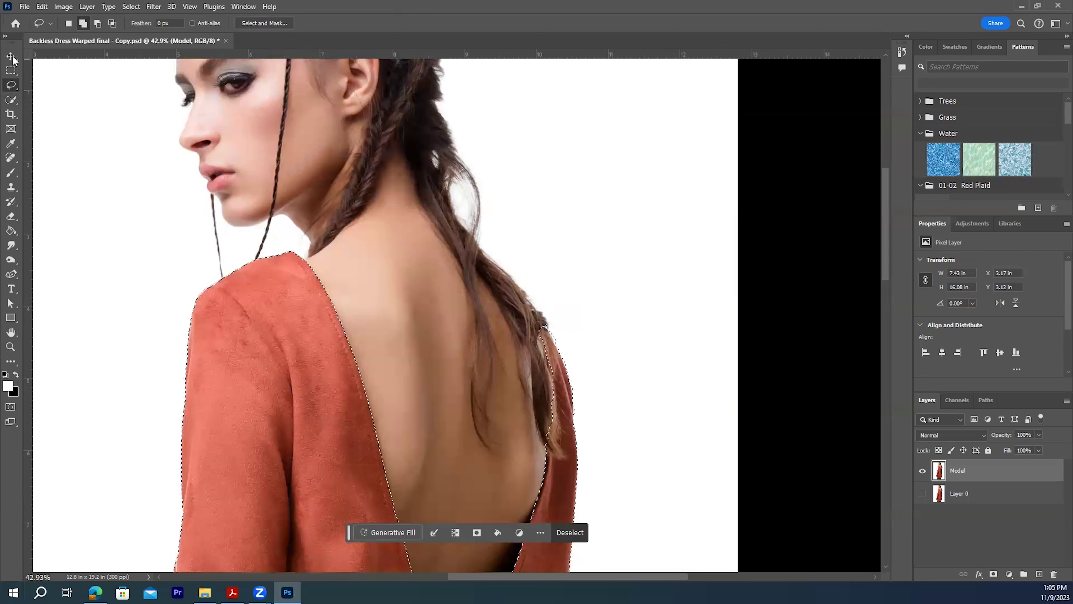
click(11, 347)
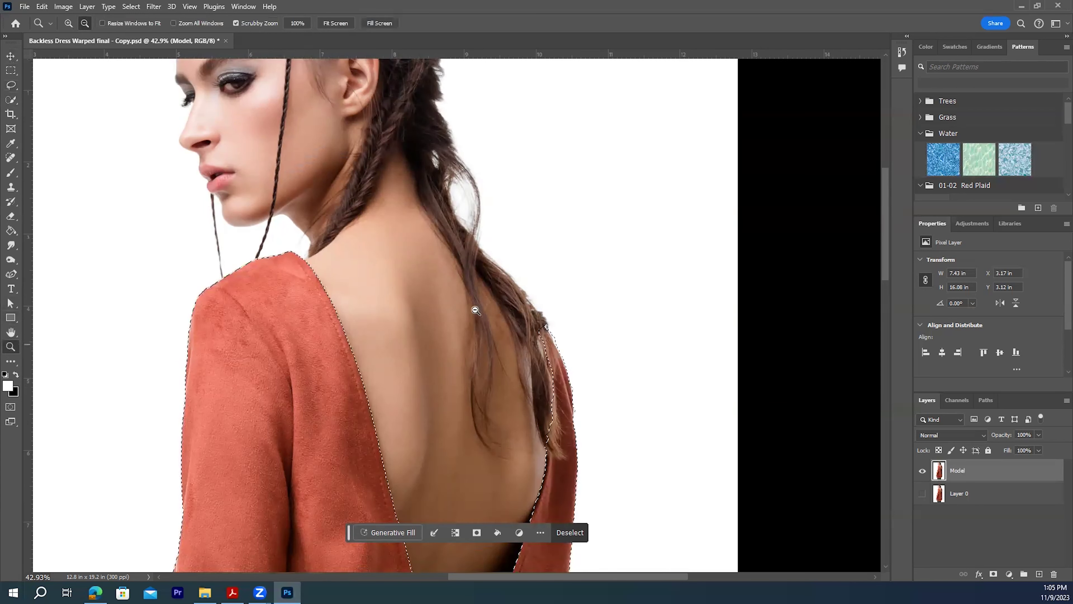
alt+click(567, 306)
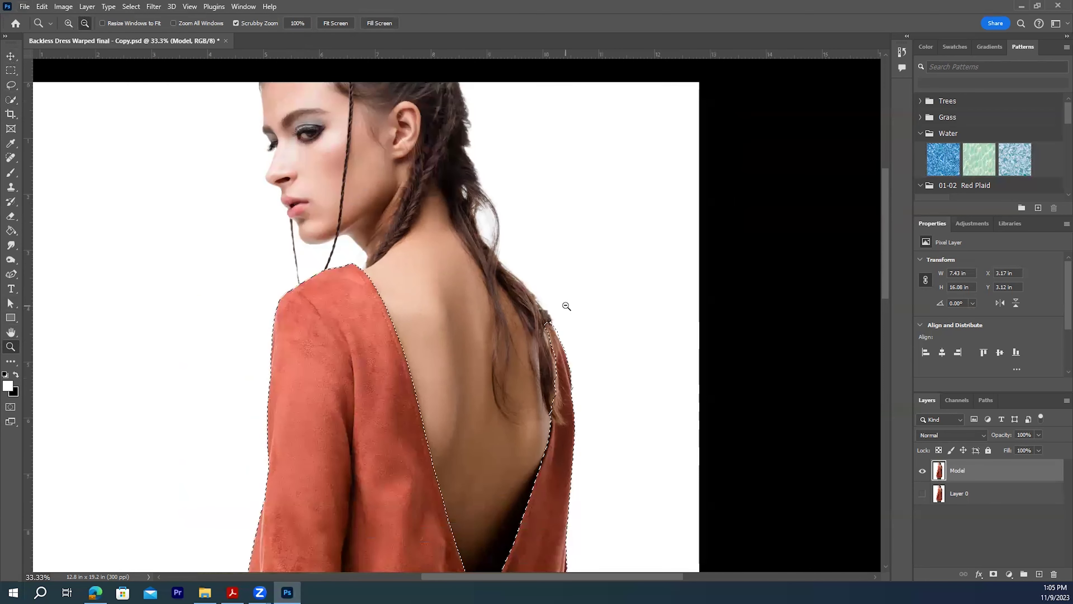
alt+click(566, 306)
drag(886, 289, 886, 307)
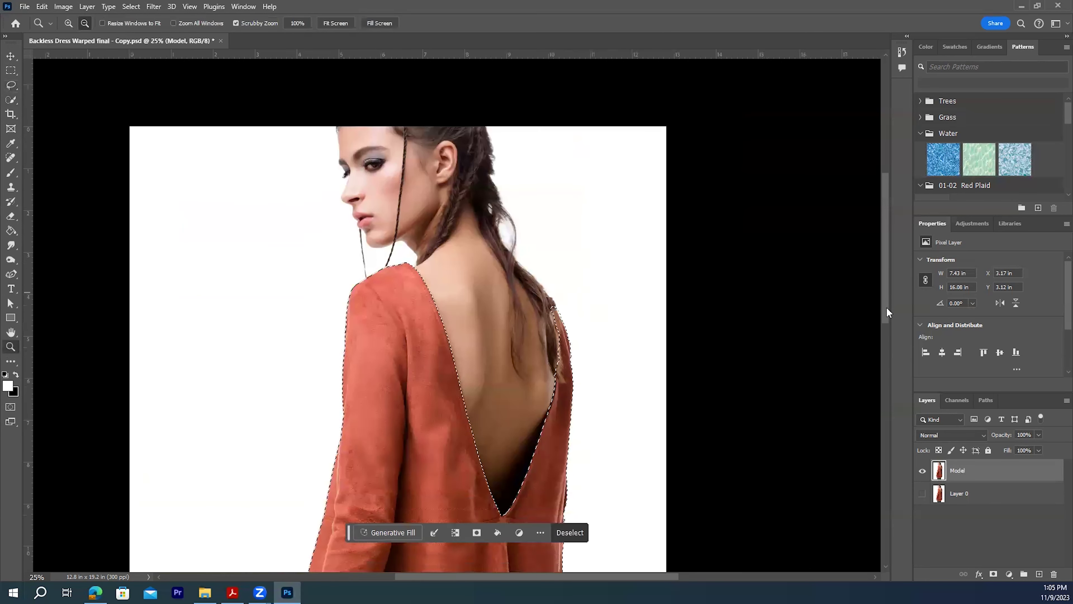
alt+click(642, 467)
key(l)
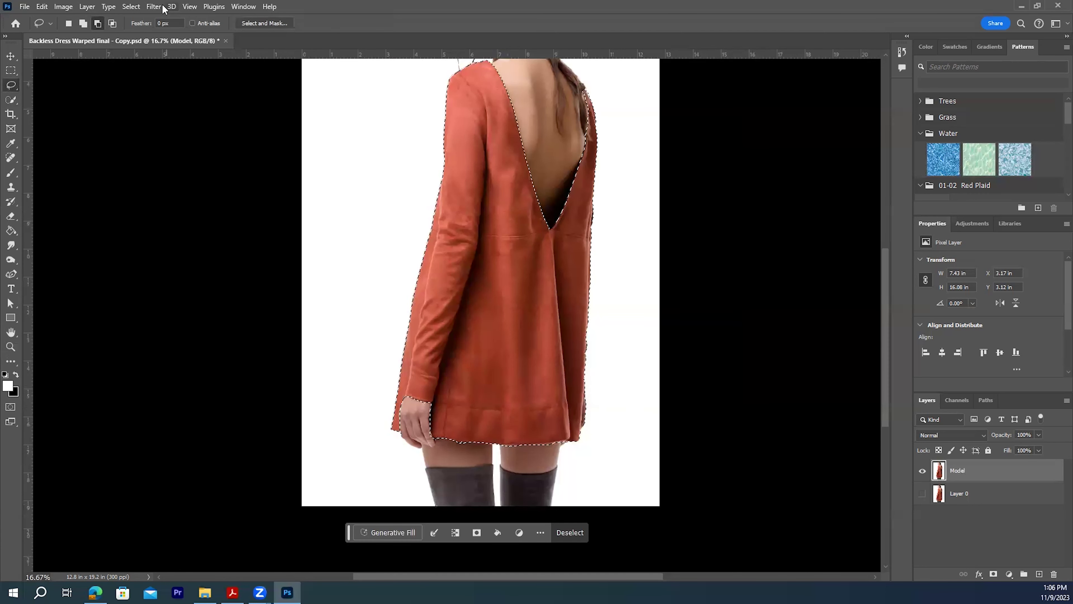
Save the dress selection as a channel named 'Full Dress', then copy it to a new layer.
click(131, 6)
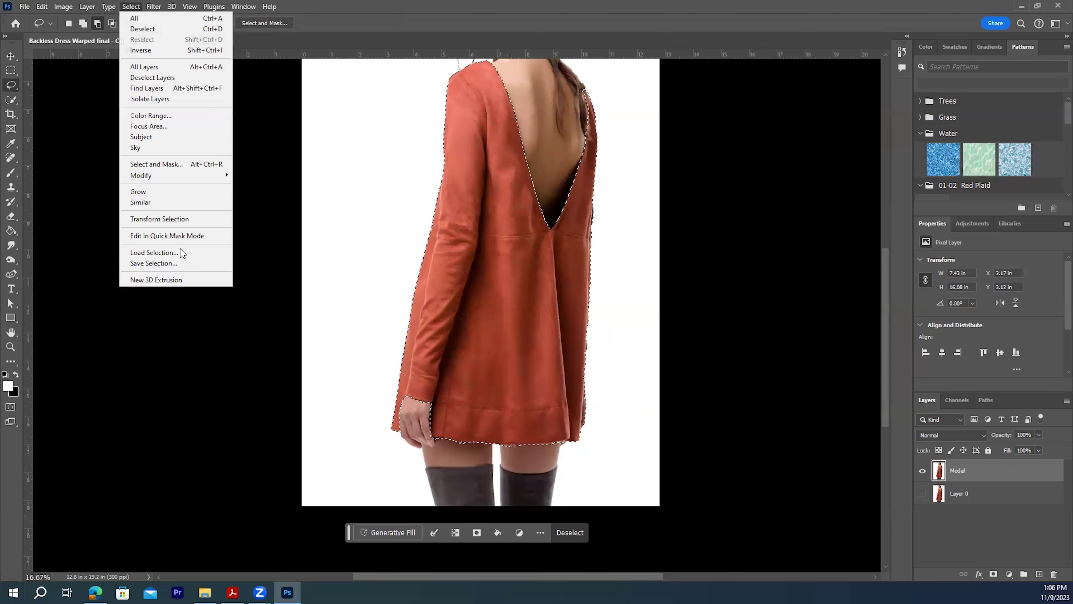
click(170, 261)
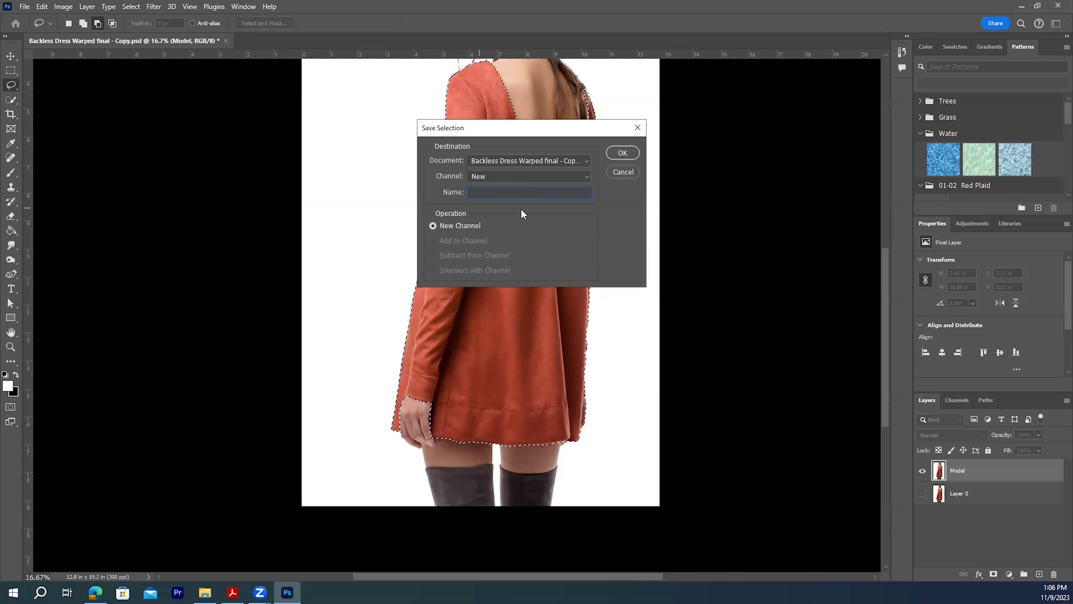
click(483, 194)
text(Full Dress)
click(622, 154)
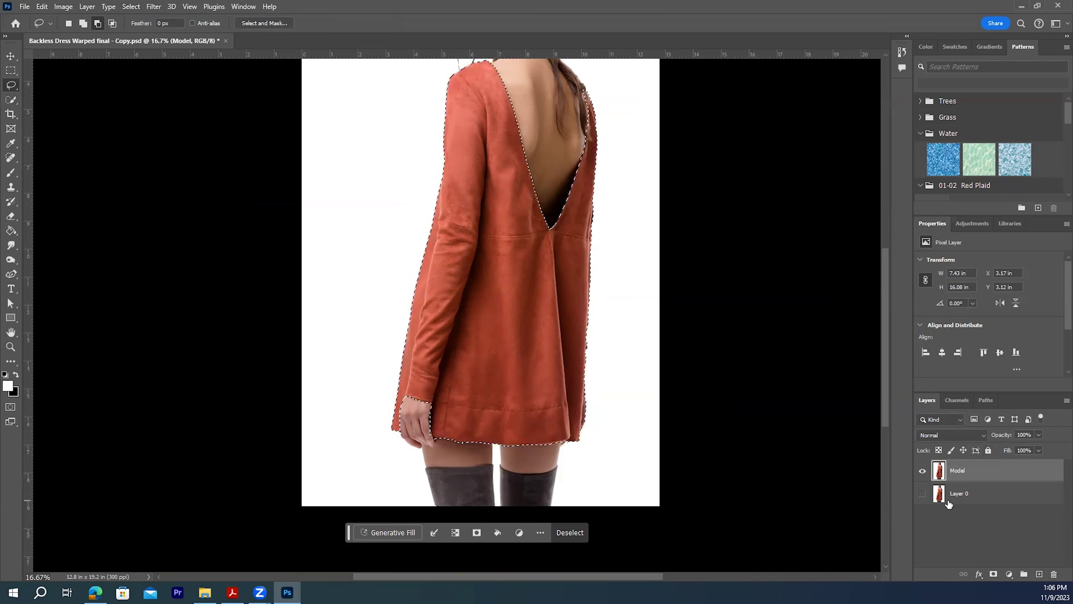
key(ctrl+j)
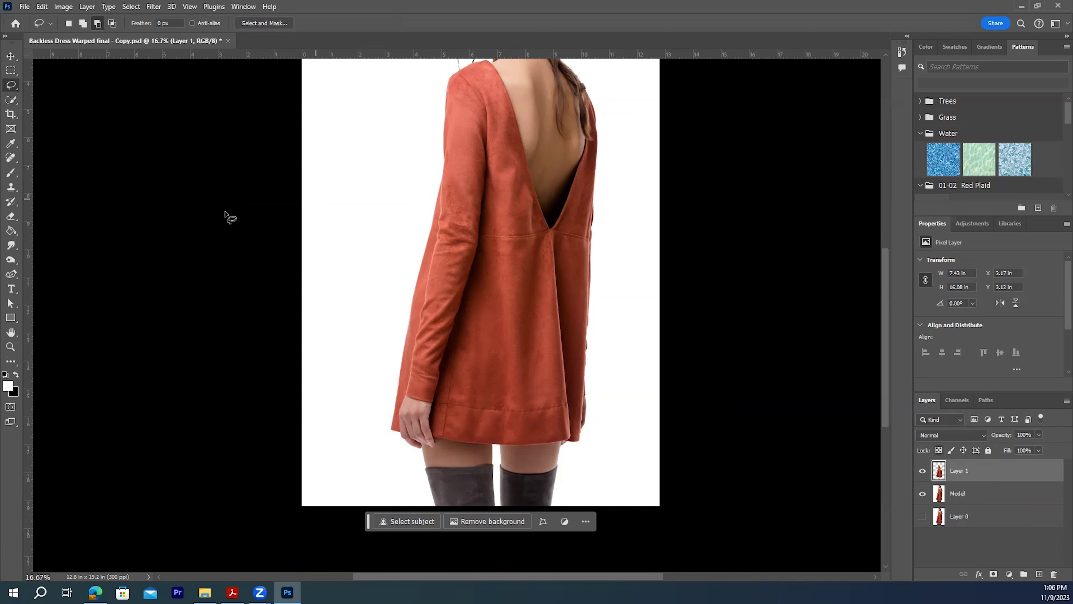
Check the new Layer 1 above the Model layer and switch to the Move tool.
scroll(729, 286, up, 1)
scroll(690, 308, up, 1)
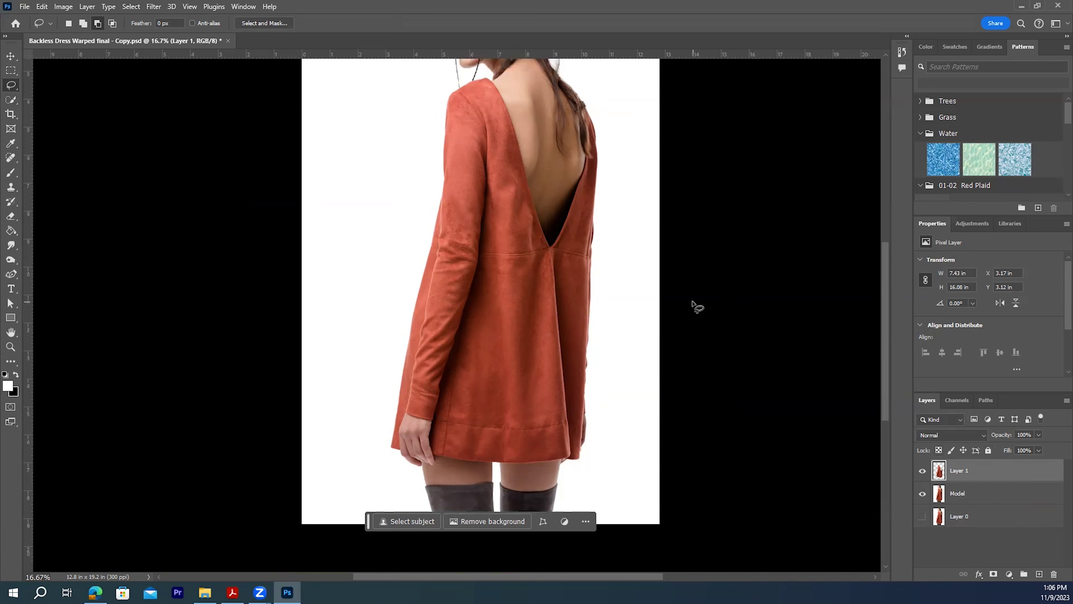
scroll(886, 344, up, 3)
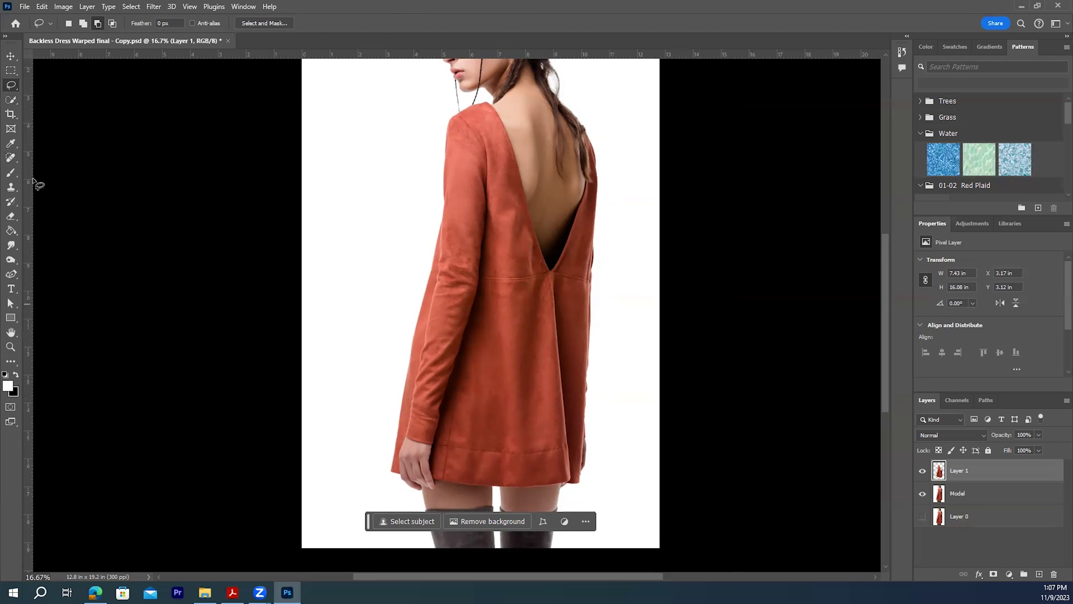
click(11, 56)
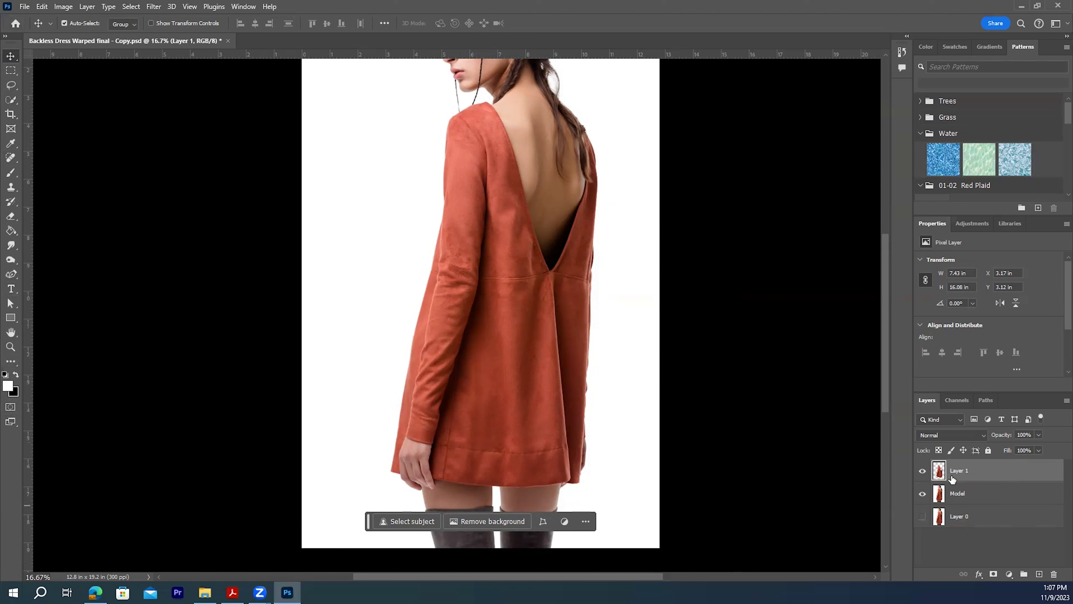
Enter Quick Mask and set up the Brush with 100% hardness and 0% smoothing.
click(9, 408)
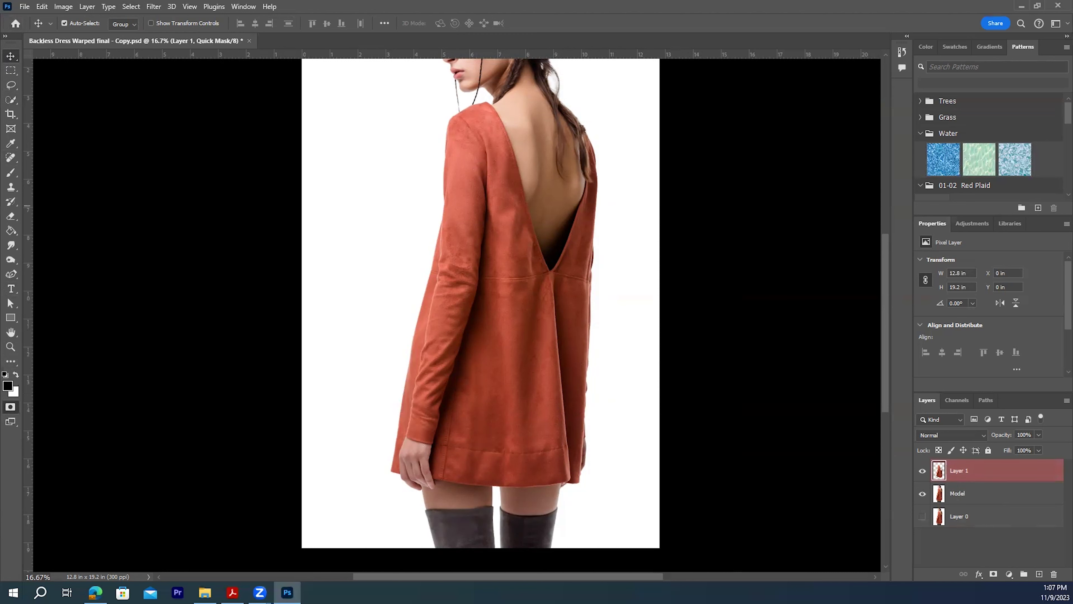
click(10, 173)
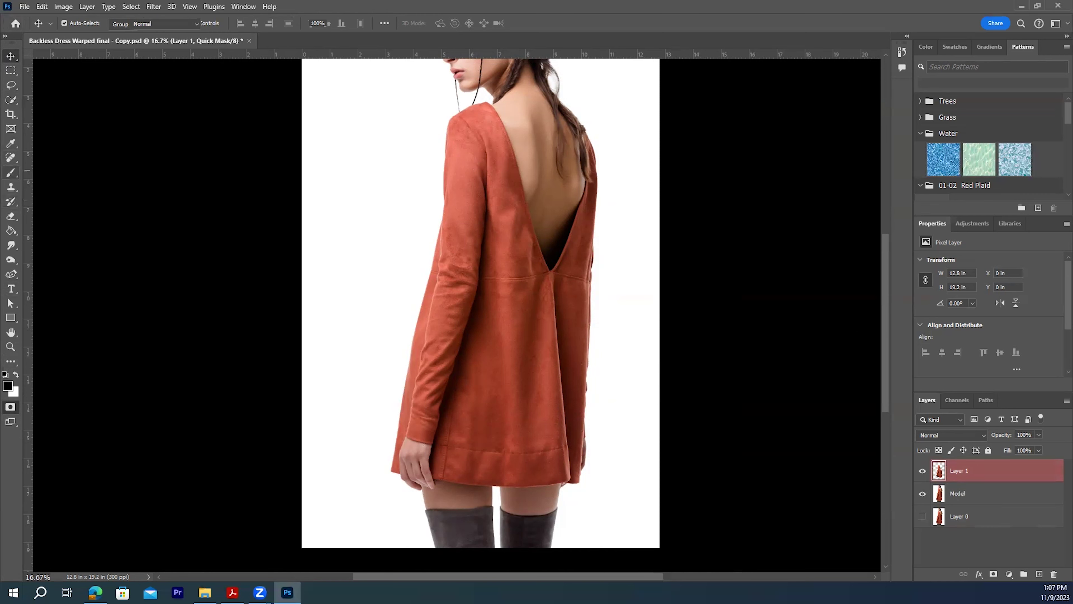
click(11, 173)
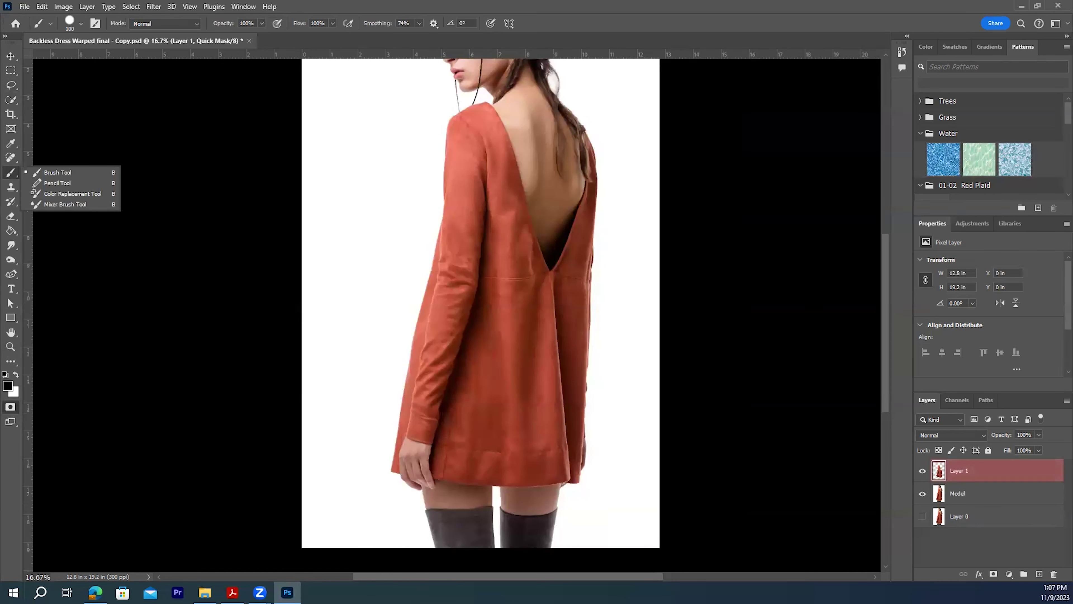
click(82, 24)
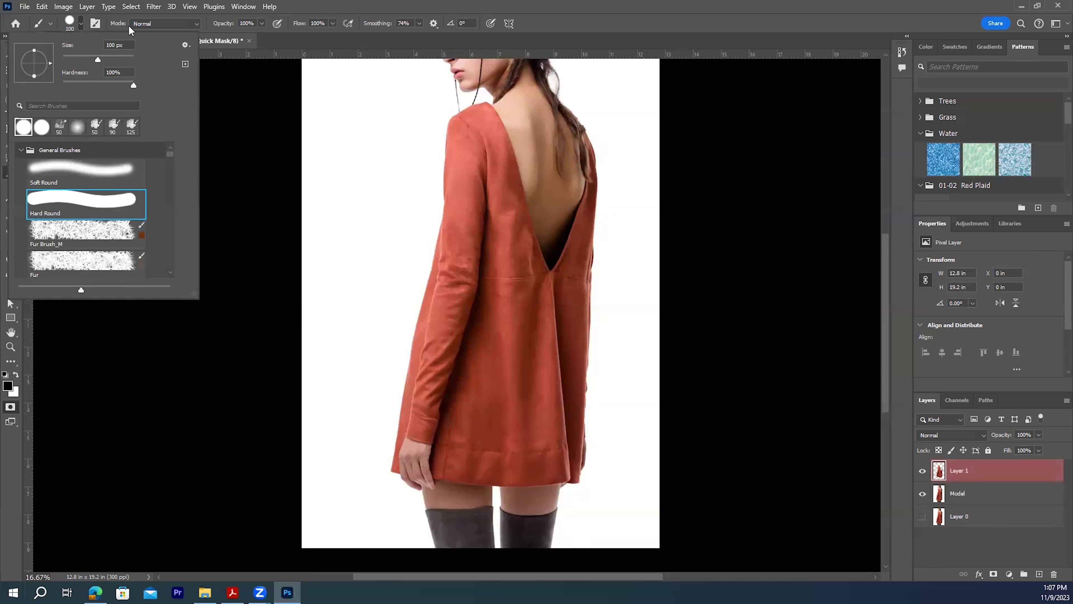
click(295, 38)
click(419, 23)
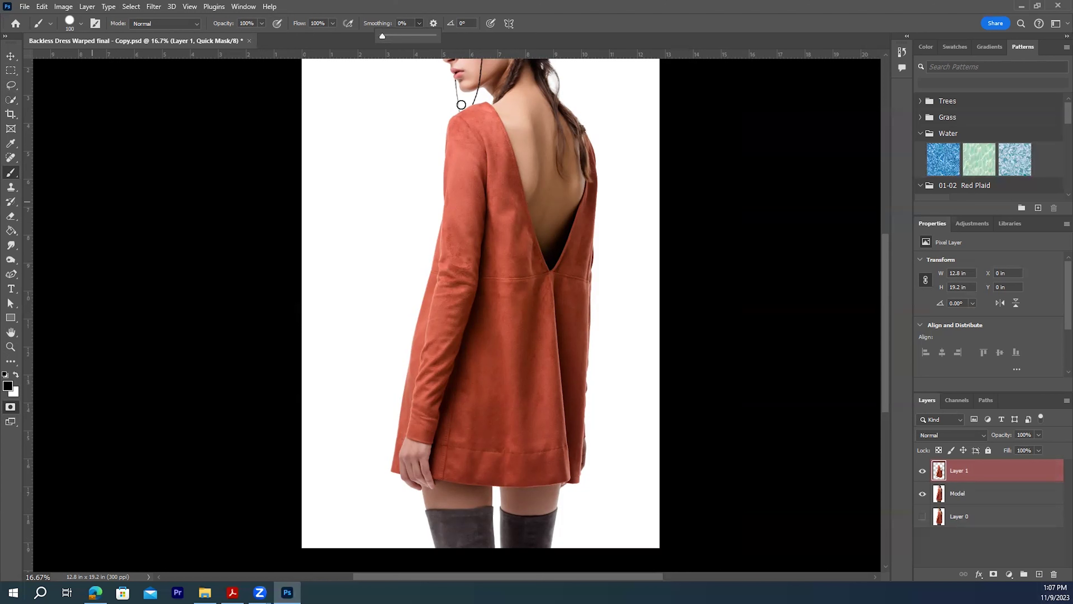
click(454, 119)
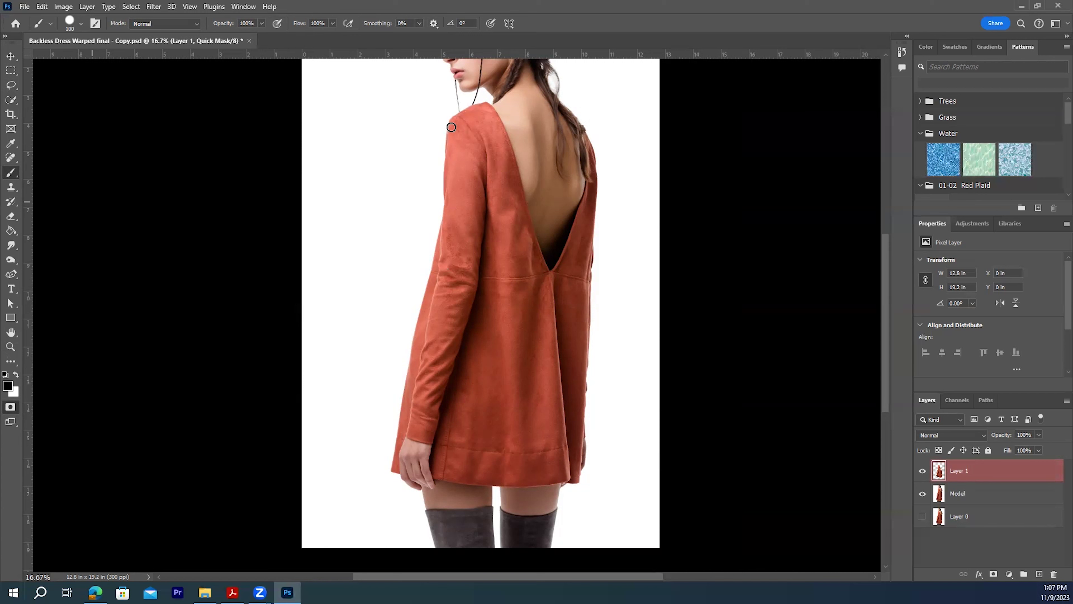
Paint the mask over the shoulder and sleeve, erasing stray paint with white, brush size 175.
mouse_move(455, 159)
mouse_down()
mouse_move(454, 127)
mouse_move(453, 222)
mouse_up()
mouse_move(461, 126)
mouse_down()
mouse_move(468, 157)
mouse_move(419, 166)
mouse_up()
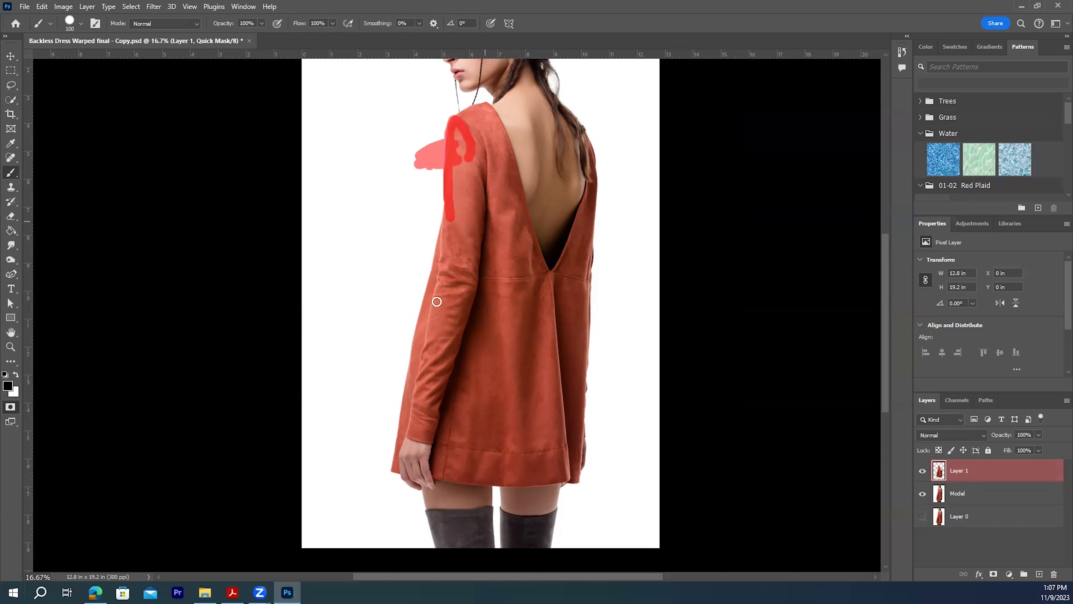
click(16, 373)
mouse_move(428, 155)
mouse_down()
mouse_move(430, 143)
mouse_move(419, 144)
mouse_move(442, 132)
mouse_move(434, 168)
mouse_up()
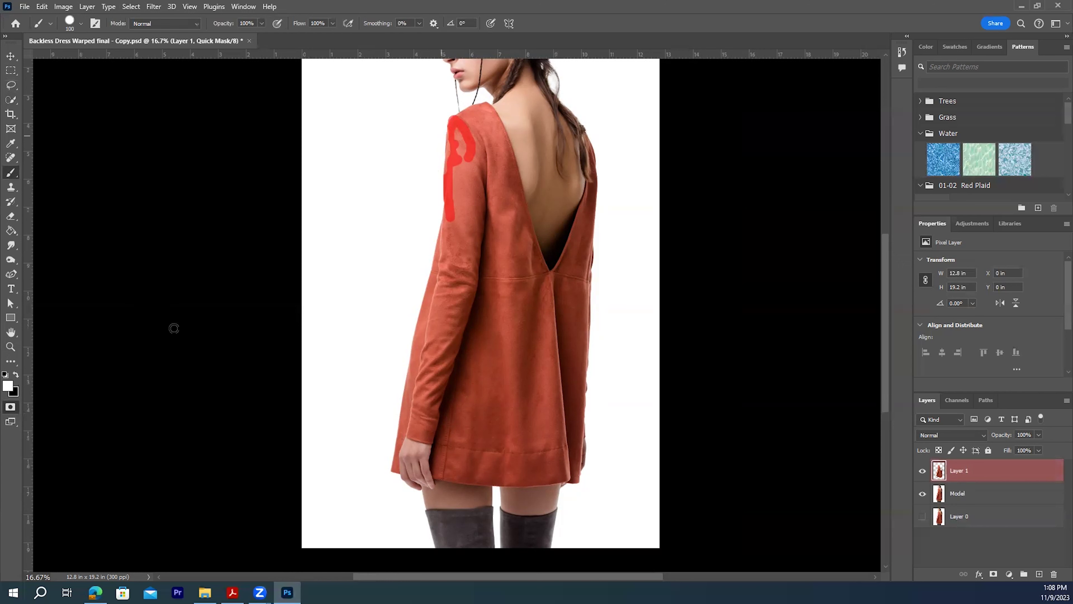
click(16, 376)
mouse_move(452, 140)
mouse_down()
mouse_move(462, 171)
mouse_move(465, 138)
mouse_move(470, 185)
mouse_move(462, 174)
mouse_move(455, 180)
mouse_move(455, 148)
mouse_move(447, 167)
mouse_move(458, 242)
mouse_move(471, 144)
mouse_move(477, 223)
mouse_move(460, 297)
mouse_move(452, 220)
mouse_move(434, 344)
mouse_move(454, 329)
mouse_move(462, 244)
mouse_move(465, 290)
mouse_move(445, 331)
mouse_move(477, 277)
mouse_move(476, 243)
mouse_move(443, 360)
mouse_move(463, 319)
mouse_move(465, 301)
mouse_move(422, 391)
mouse_move(429, 350)
mouse_move(412, 434)
mouse_move(426, 439)
mouse_move(462, 314)
mouse_move(452, 381)
mouse_up()
key(bracketright)
key(bracketright)
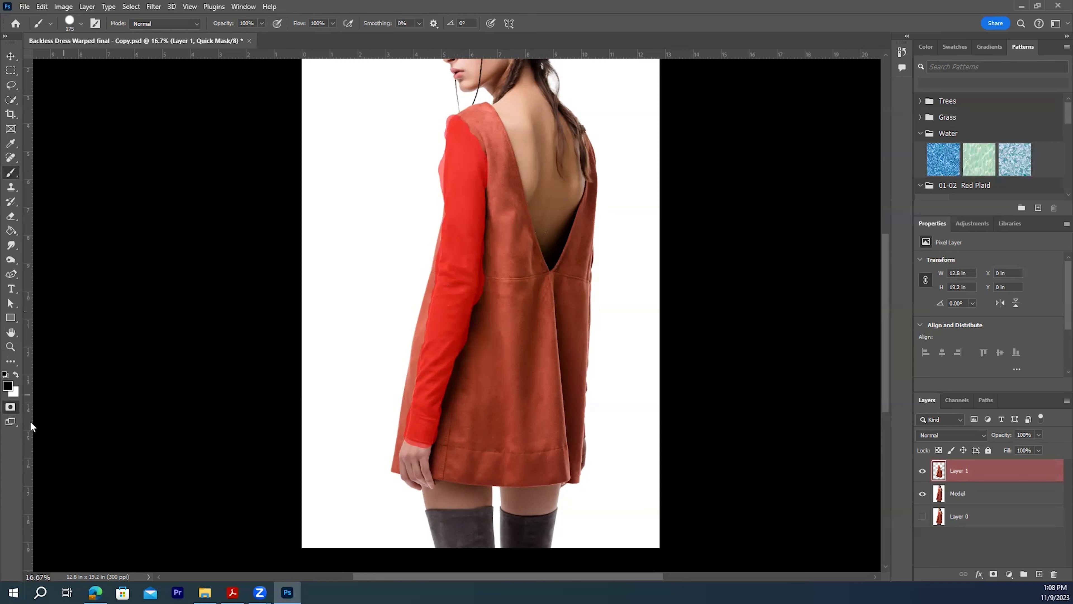
Exit Quick Mask, inverse the selection onto the sleeve, and add a small missed area.
click(10, 409)
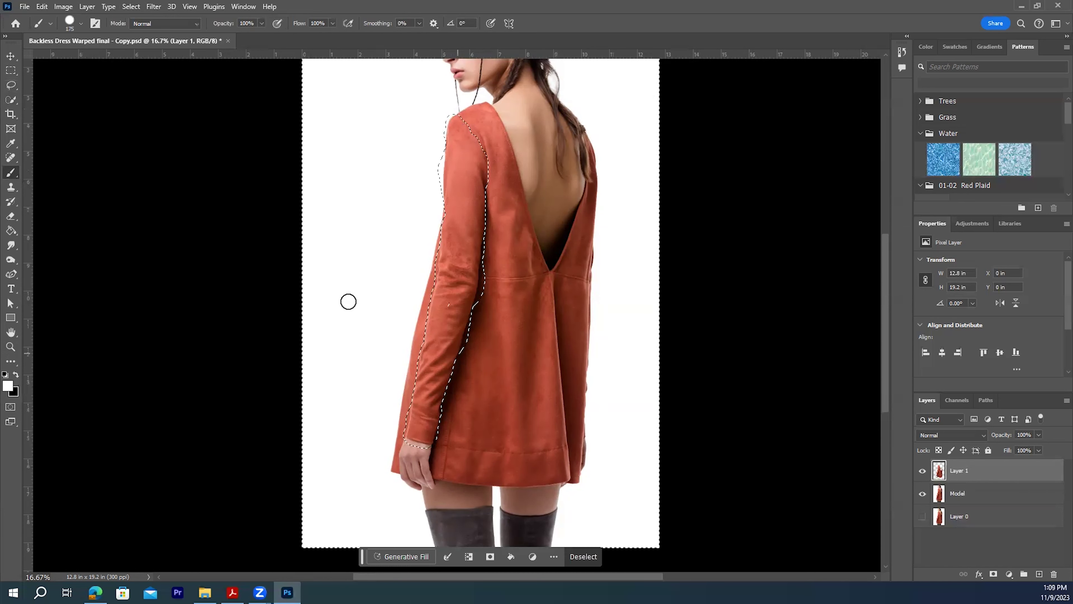
click(132, 10)
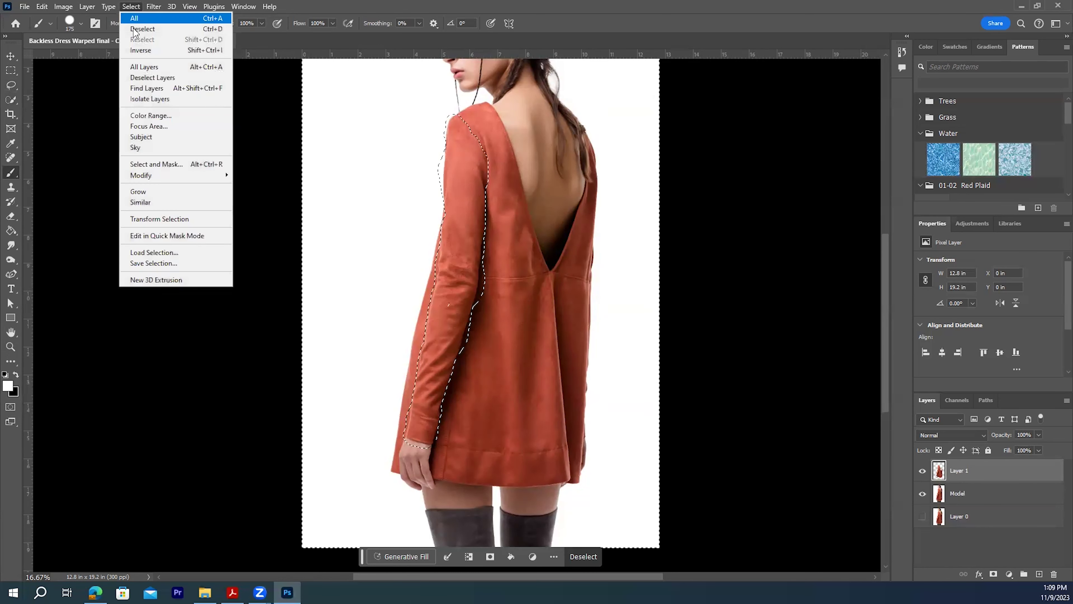
click(143, 50)
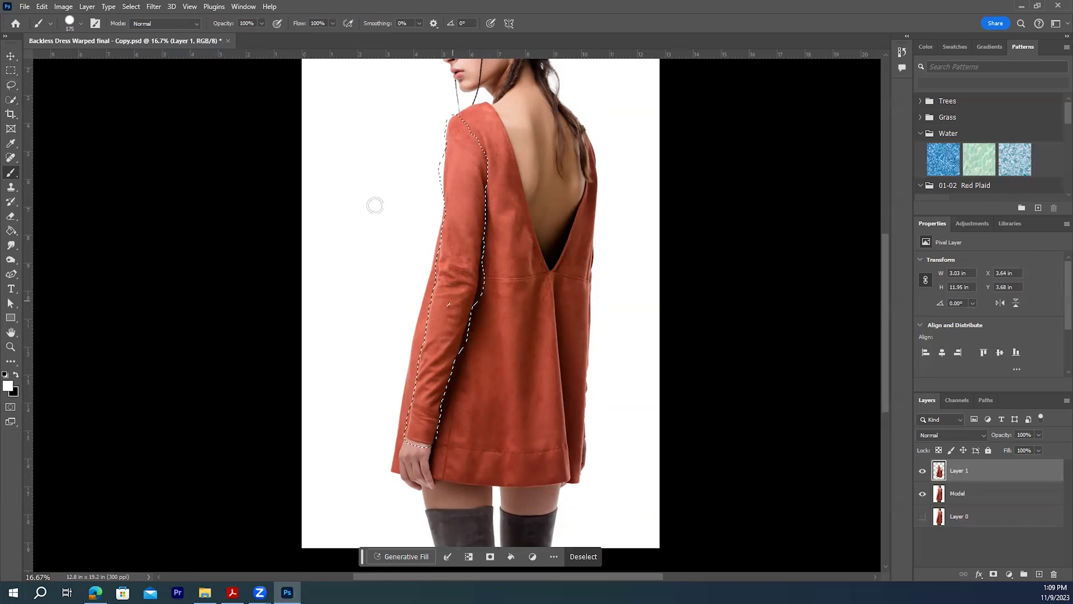
drag(11, 85, 67, 88)
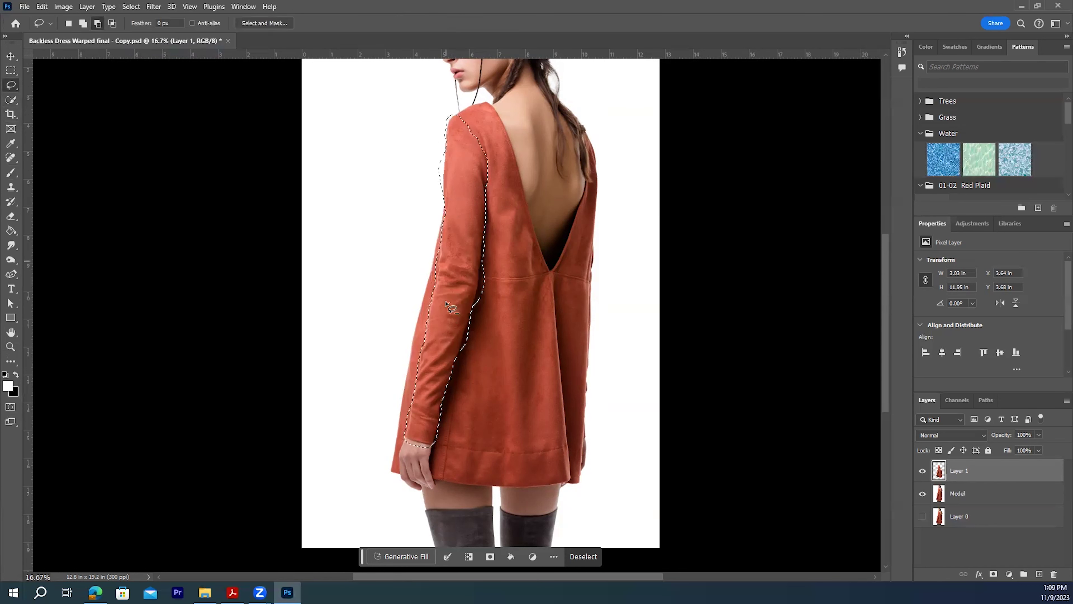
click(83, 23)
drag(455, 293, 457, 295)
Trim excess selection at the shoulder, sleeve edge and wrist, then add back missed areas.
click(98, 23)
mouse_move(481, 251)
mouse_down()
mouse_move(461, 336)
mouse_move(488, 334)
mouse_move(491, 258)
mouse_up()
drag(445, 135, 451, 138)
drag(458, 98, 456, 103)
drag(409, 440, 449, 368)
mouse_move(410, 412)
mouse_down()
mouse_move(403, 440)
mouse_move(412, 416)
mouse_up()
click(83, 23)
mouse_move(431, 162)
mouse_down()
mouse_move(446, 170)
mouse_move(464, 230)
mouse_move(449, 219)
mouse_up()
drag(437, 405, 408, 425)
mouse_move(488, 254)
mouse_down()
mouse_move(484, 271)
mouse_move(482, 245)
mouse_up()
mouse_move(471, 127)
mouse_down()
mouse_move(486, 169)
mouse_move(498, 165)
mouse_up()
Save the sleeve selection as a channel named 'Sleeve'.
click(132, 7)
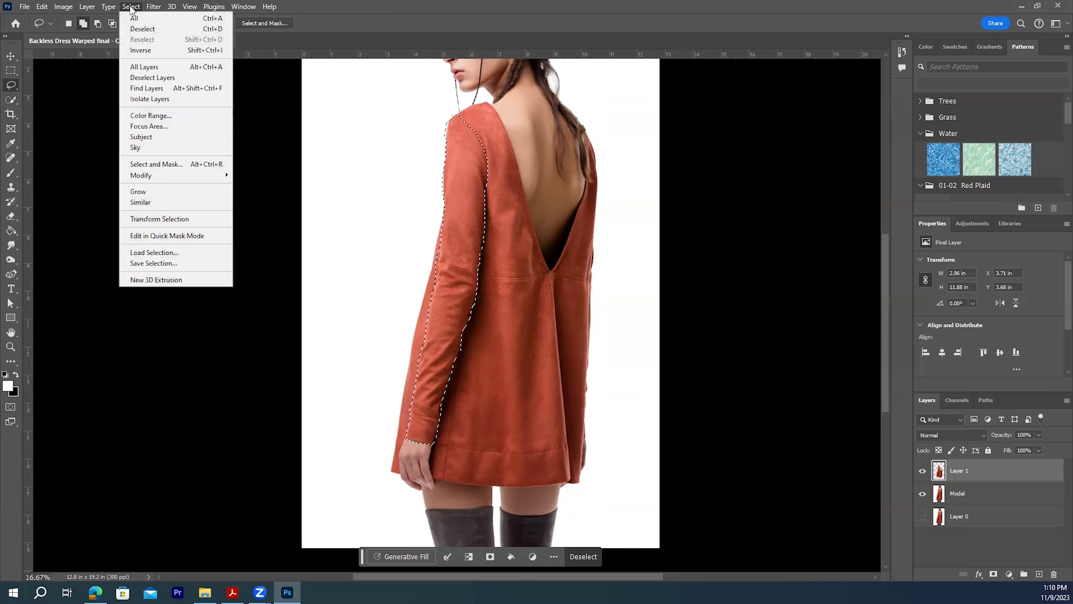
click(155, 263)
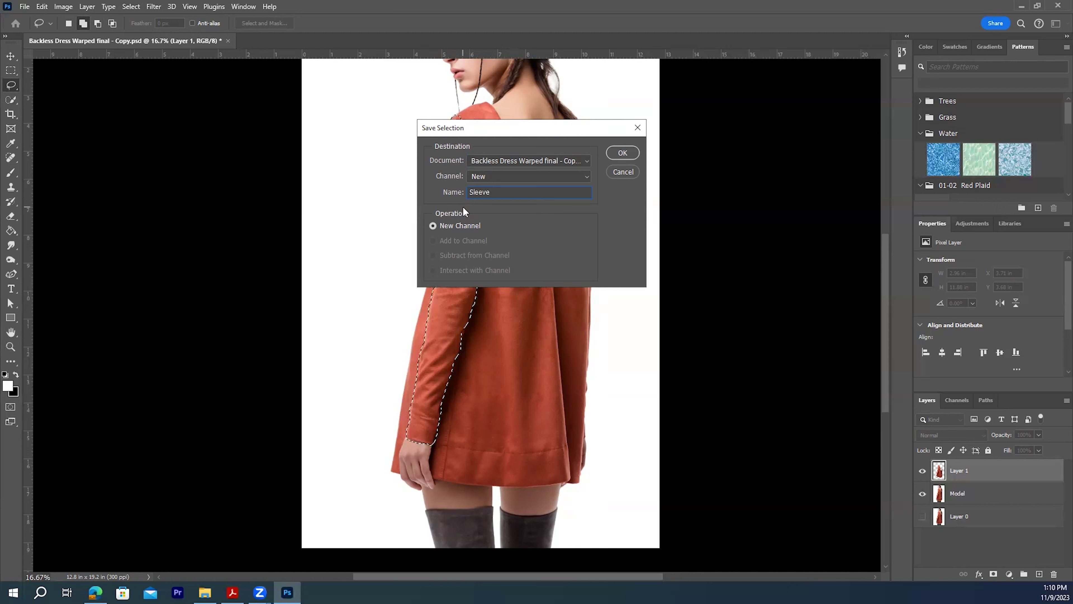
click(622, 153)
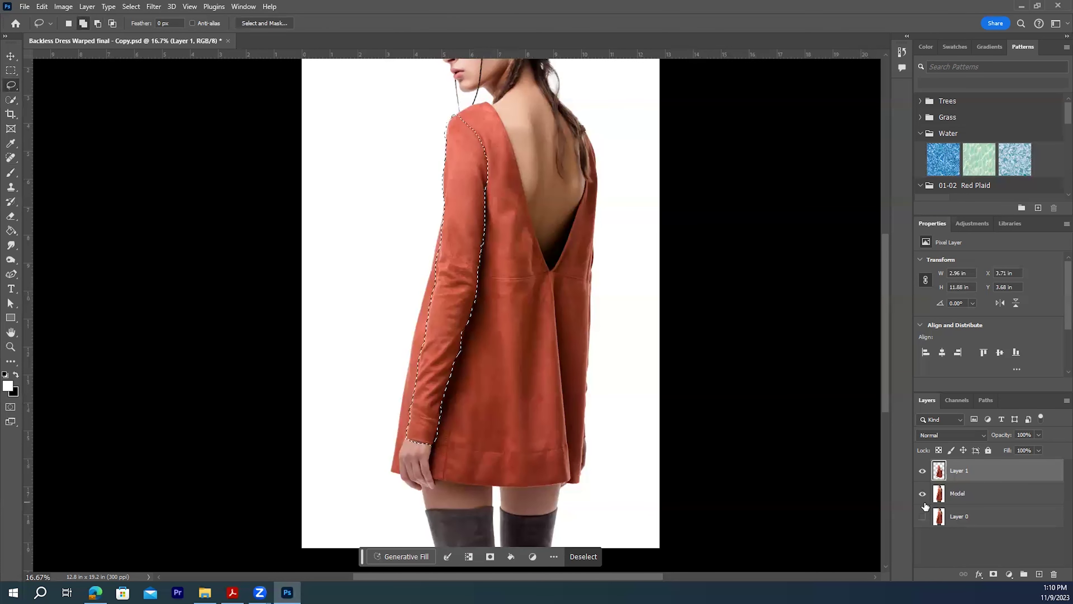
Copy the sleeve onto a new layer named 'Sleeve' and reselect Layer 1.
key(ctrl+j)
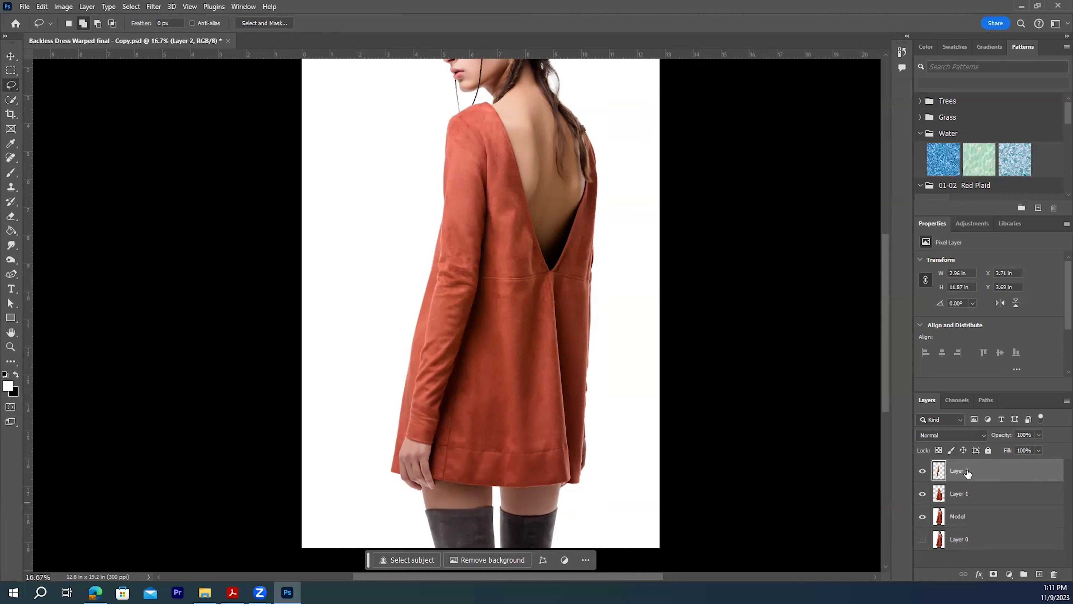
double_click(968, 471)
click(980, 497)
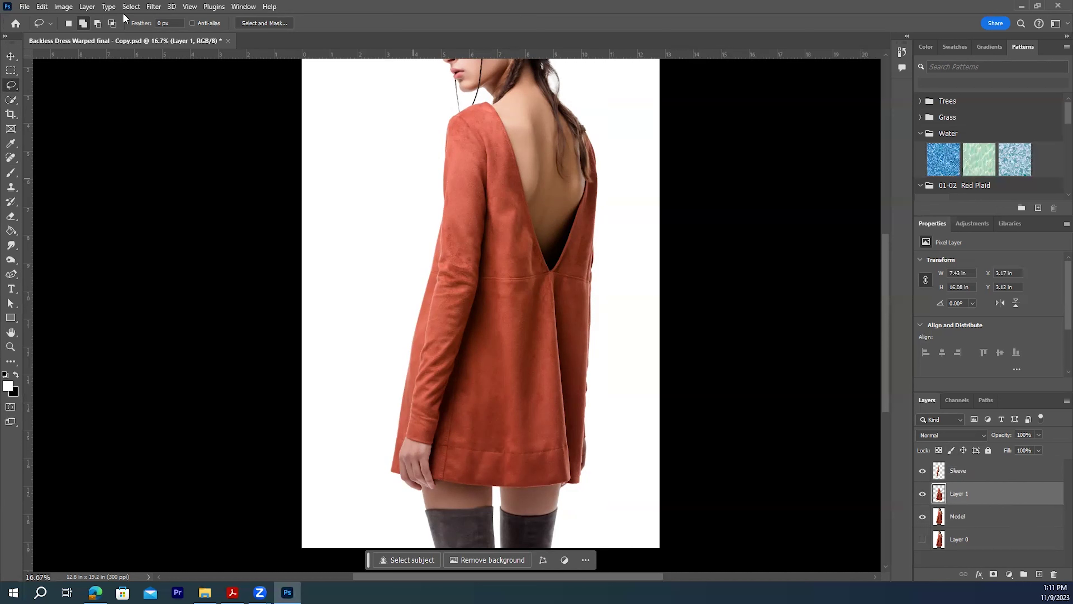
click(136, 9)
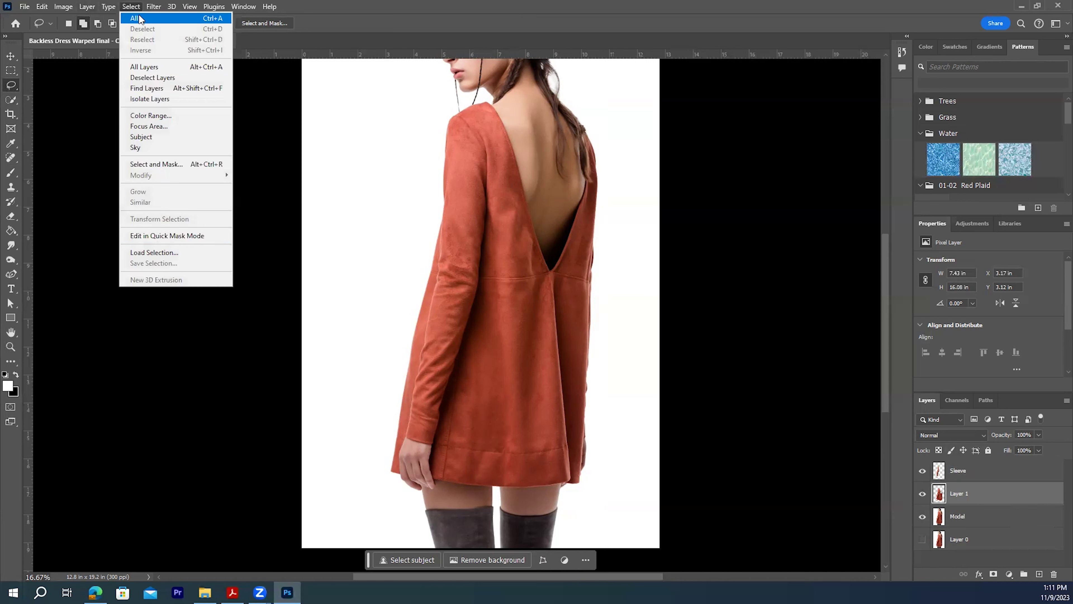
Load the saved Sleeve selection and hide the Model layer.
click(155, 252)
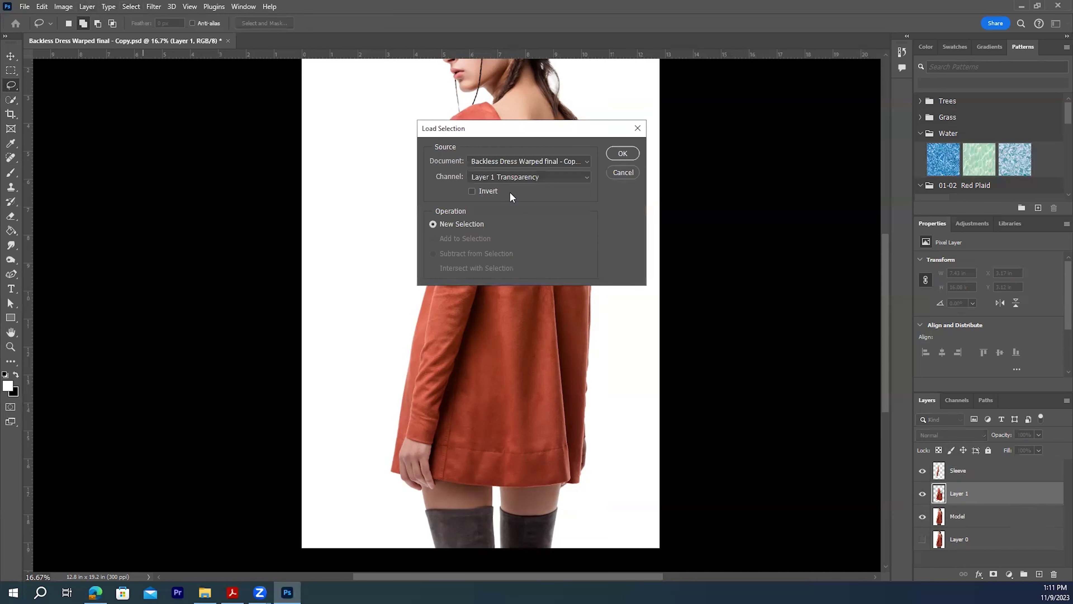
click(512, 175)
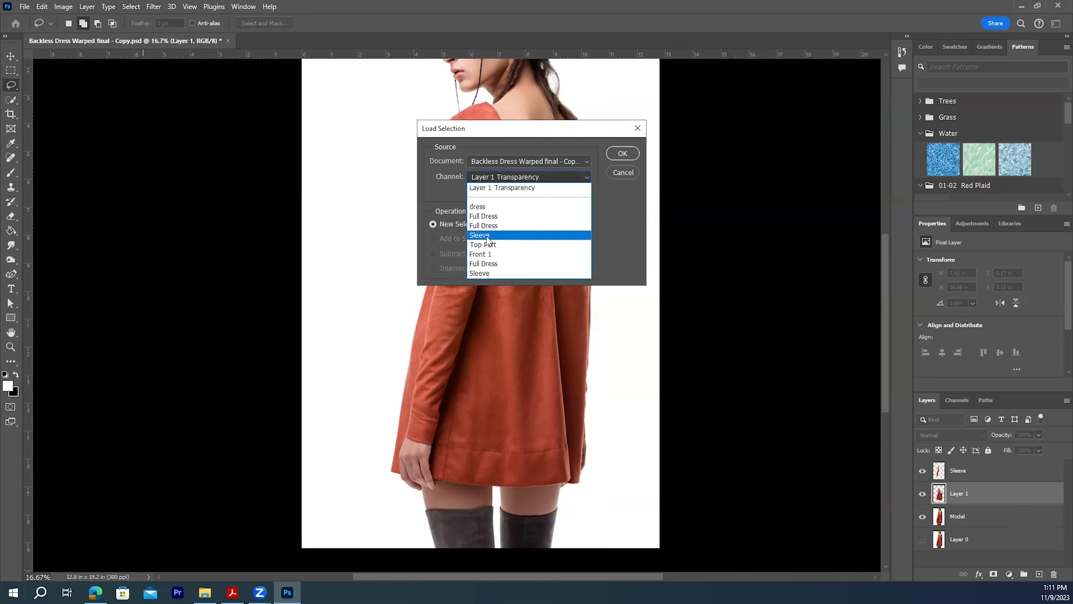
click(490, 236)
click(623, 154)
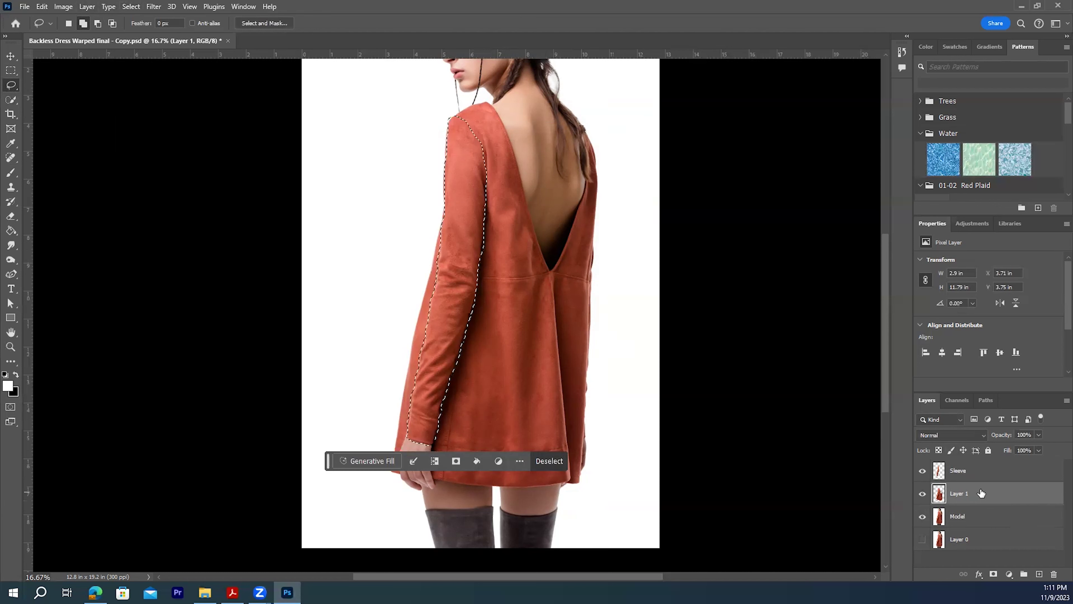
click(921, 517)
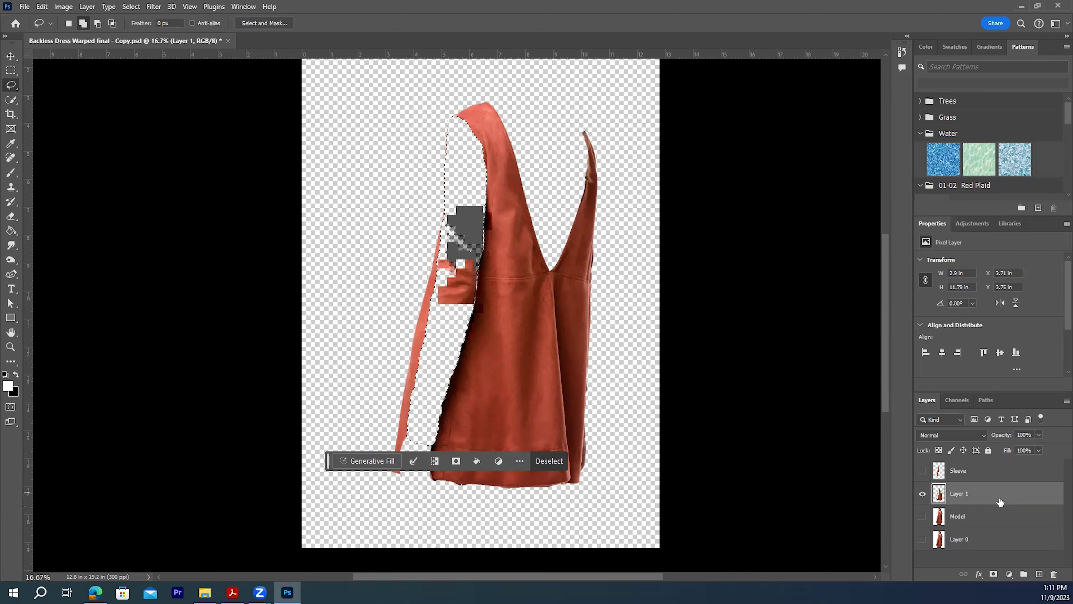
Remove the sleeve from Layer 1 and rename the layer 'Dress'.
click(687, 421)
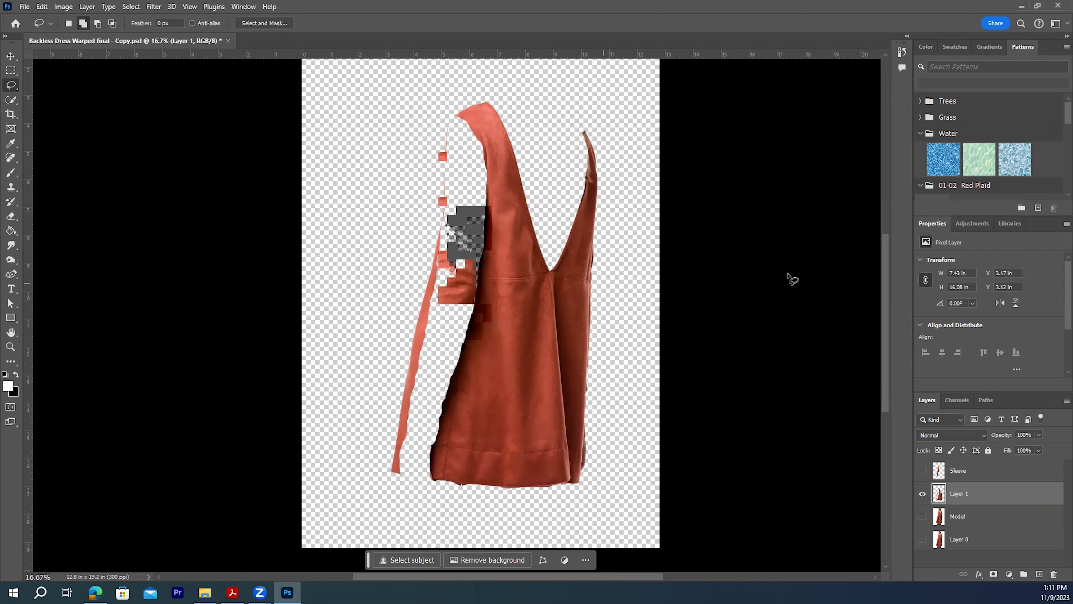
double_click(967, 493)
click(10, 58)
click(716, 350)
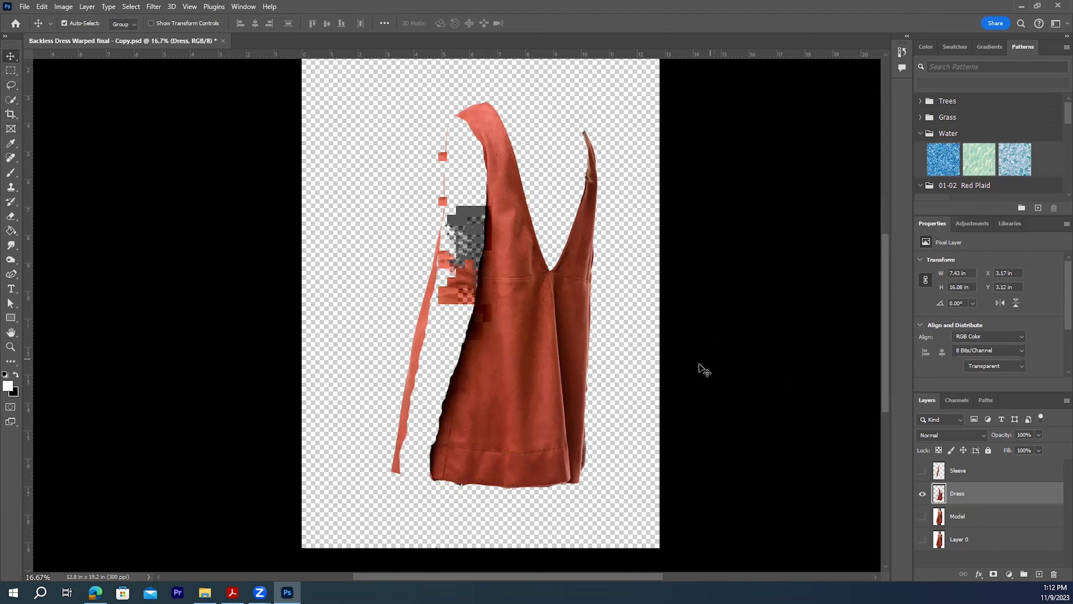
click(11, 347)
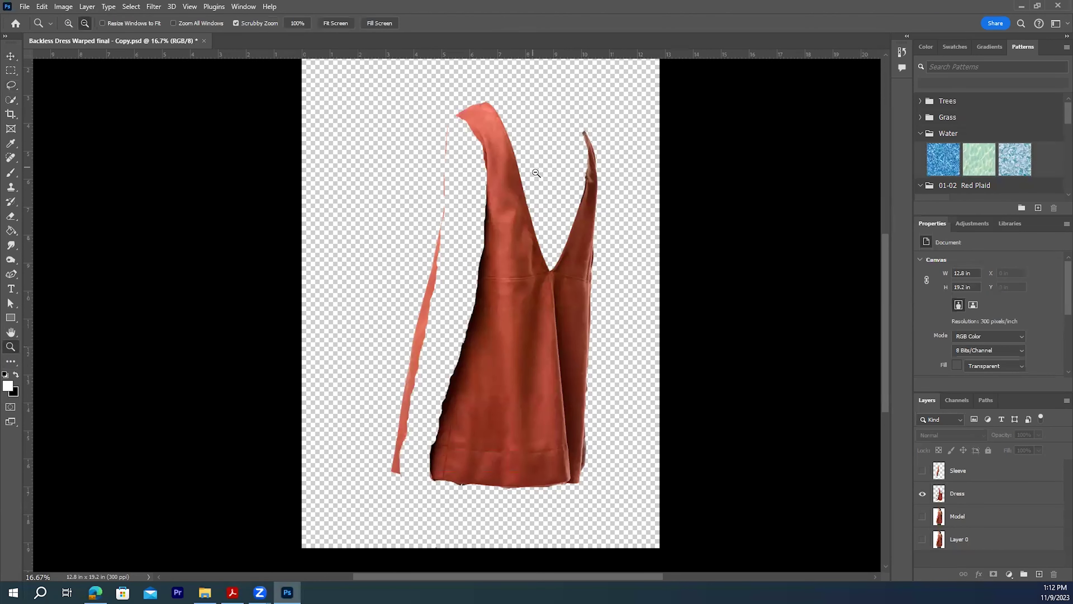
Zoom in on the dress top and choose the Magnetic Lasso Tool.
key(alt)
drag(511, 297, 538, 312)
scroll(534, 313, up, 4)
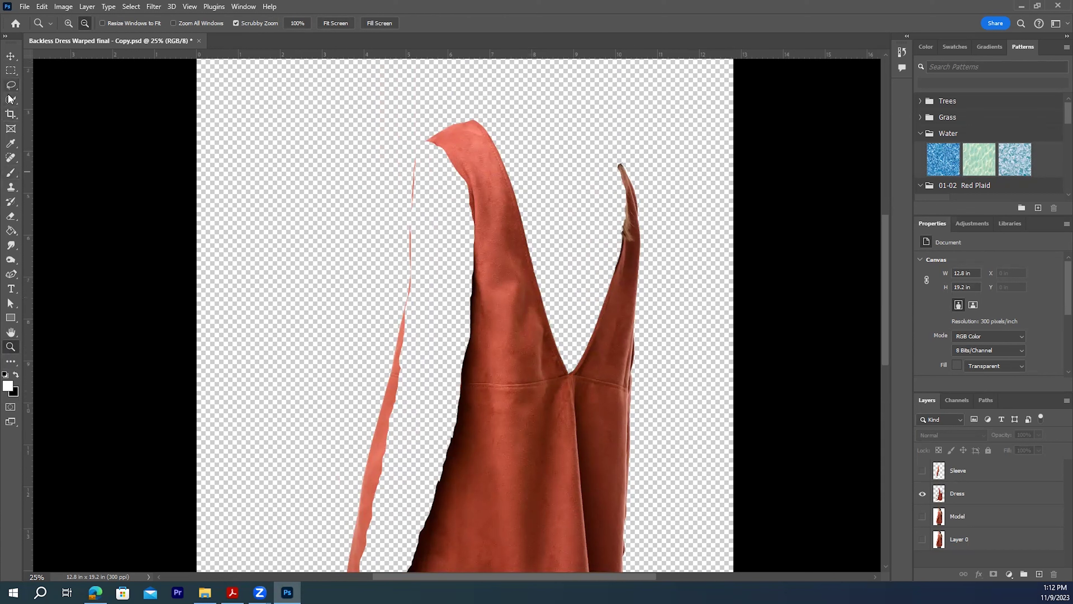
click(11, 103)
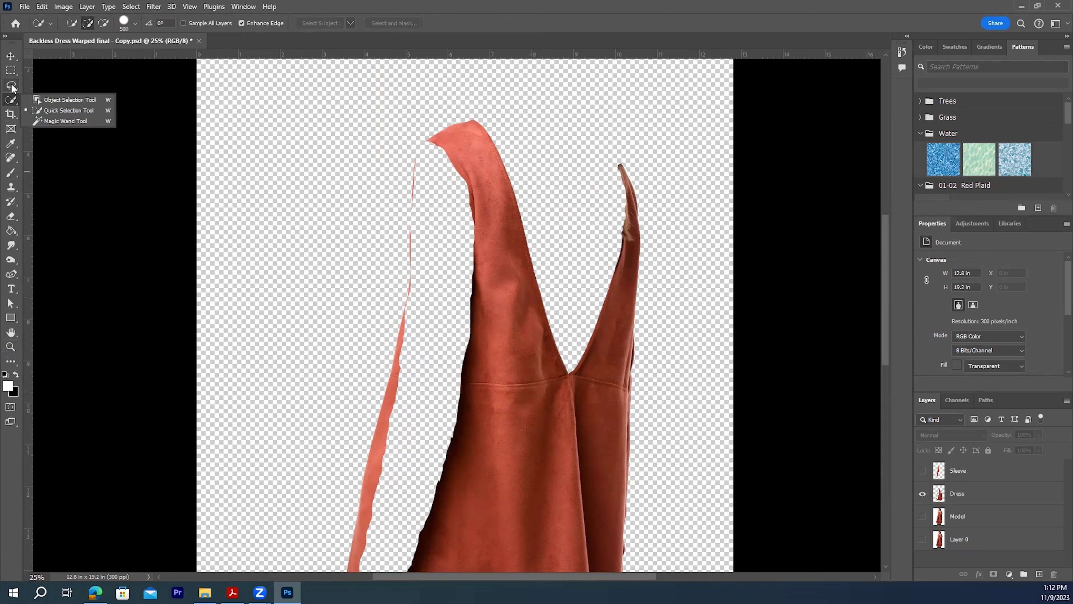
click(13, 88)
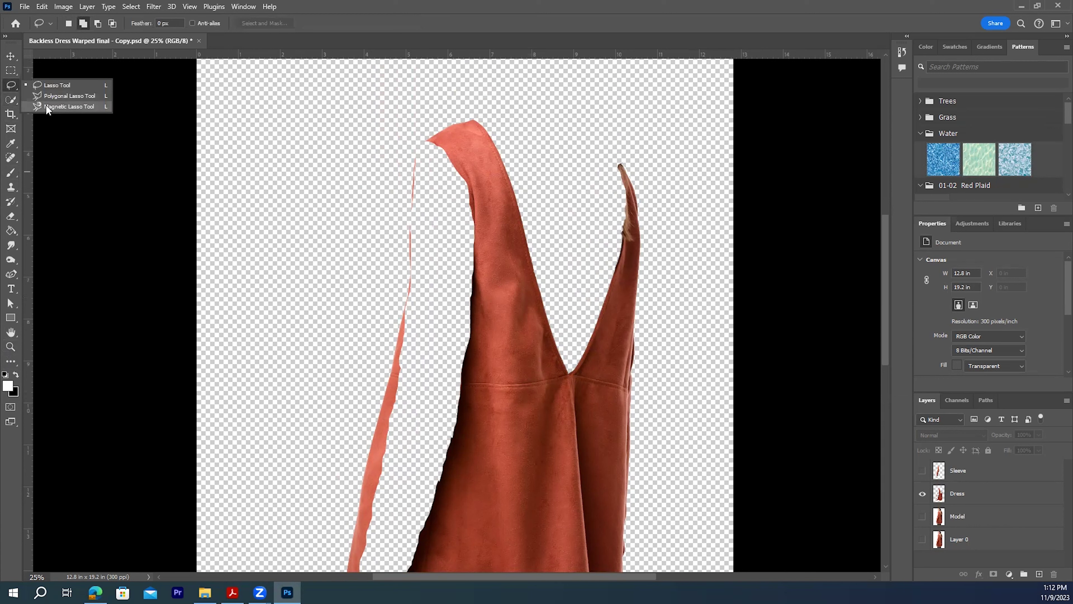
click(79, 108)
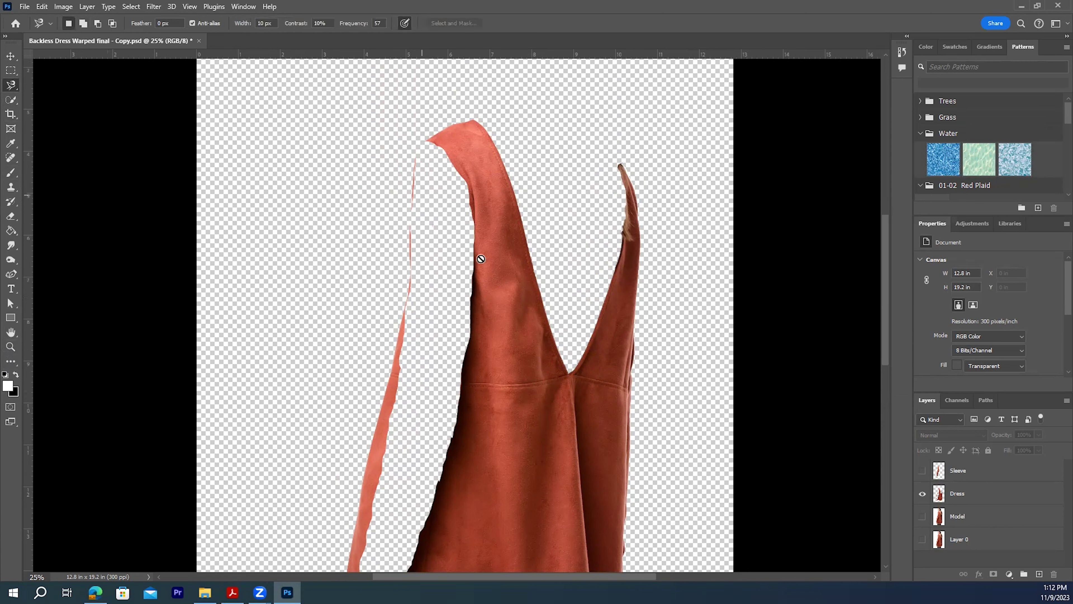
Make the Dress layer active and start tracing the bodice edge from the shoulder tip.
click(974, 493)
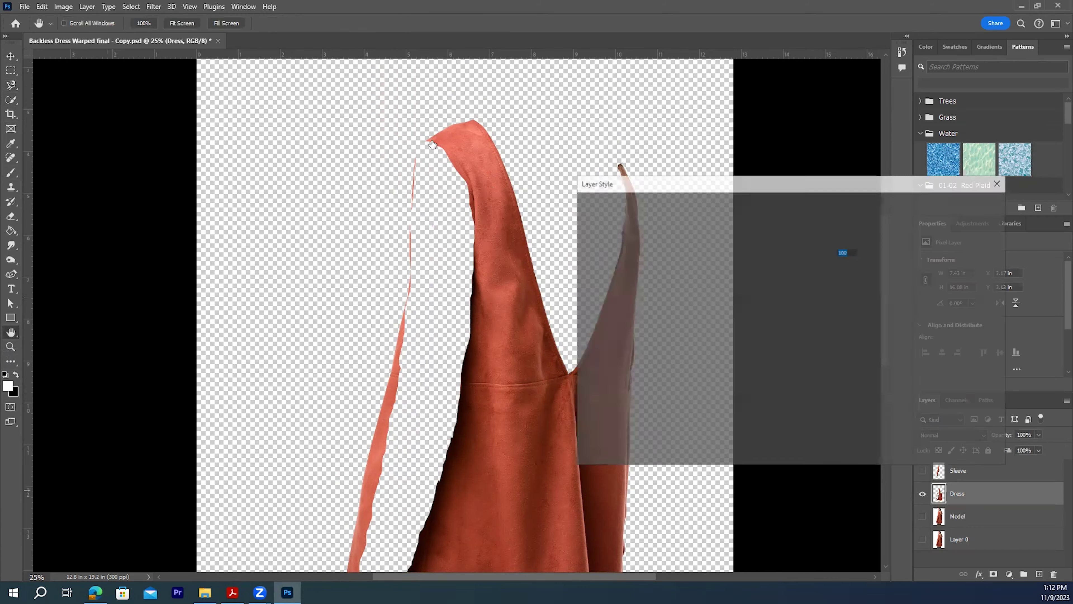
click(1000, 182)
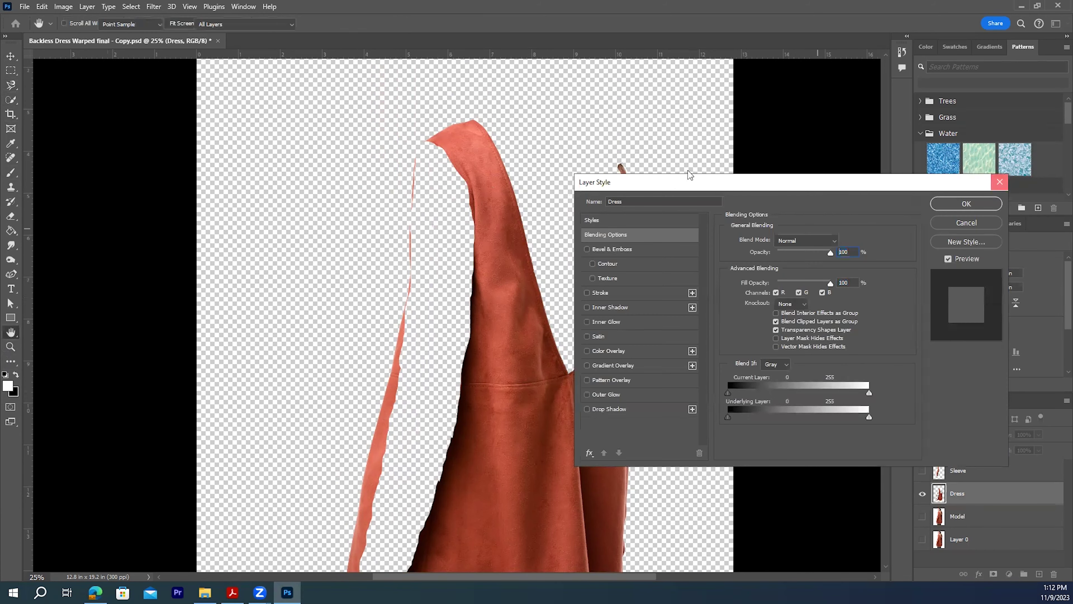
click(425, 141)
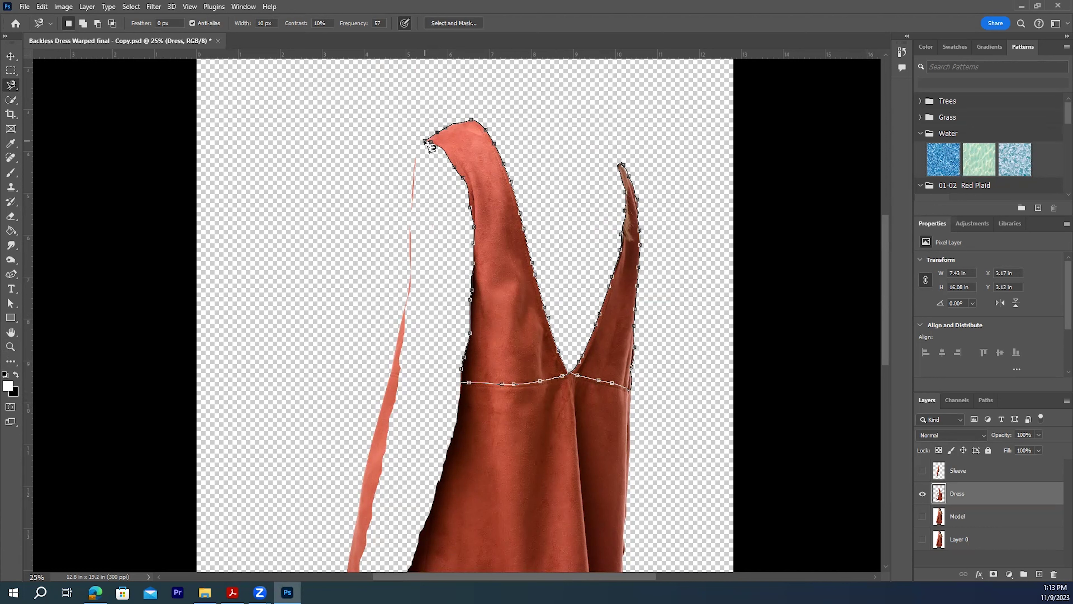
Close the dress-top lasso, save it as channel 'Top', and copy it to Layer 1.
click(427, 143)
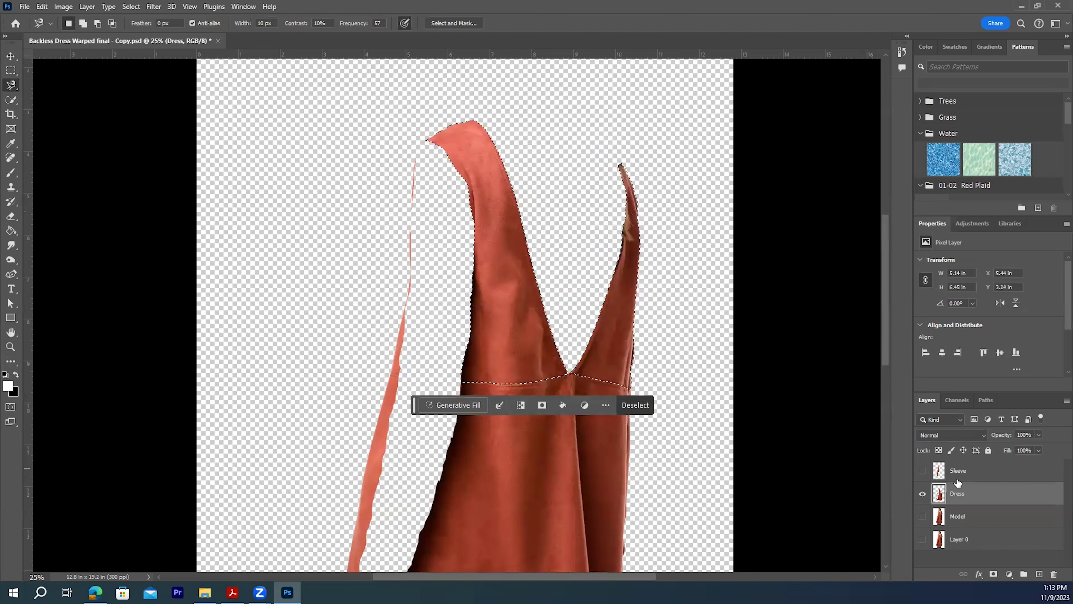
click(131, 6)
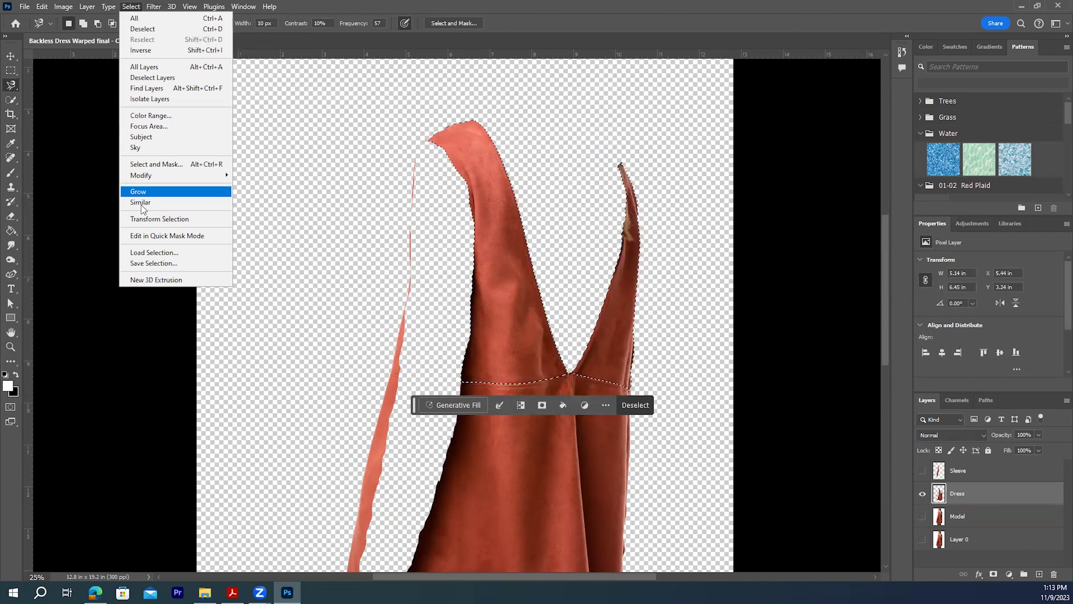
click(146, 263)
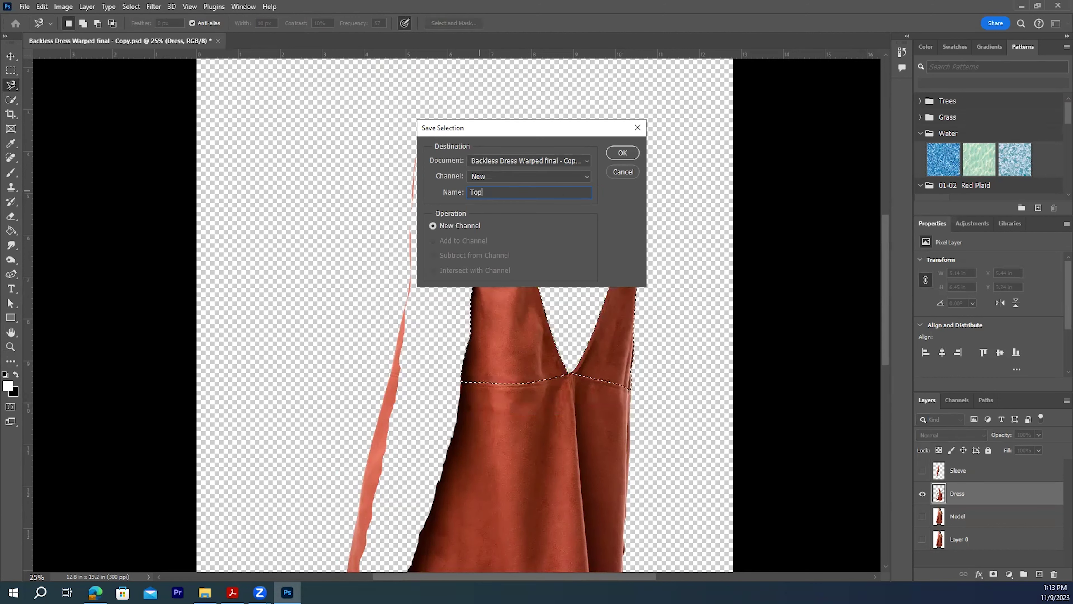
click(623, 153)
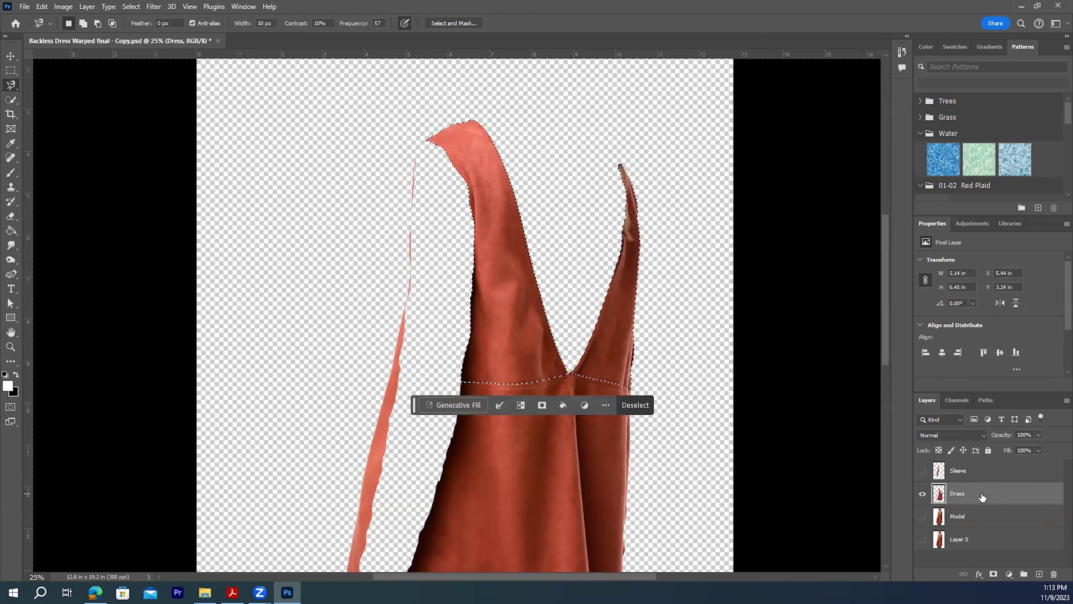
key(ctrl+j)
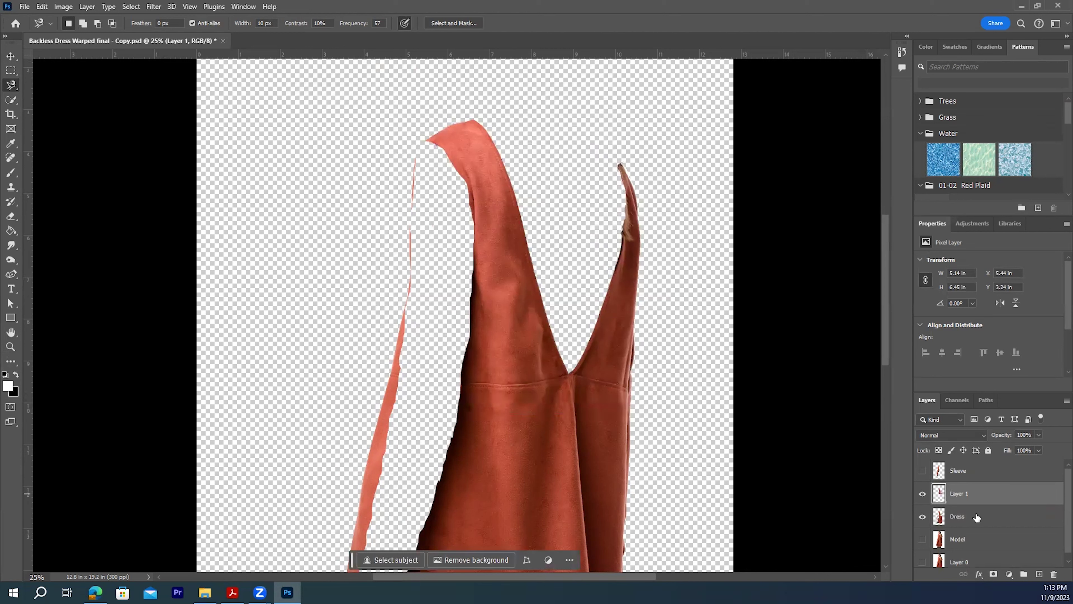
Activate the Dress layer, hide Layer 1, and load the saved Top channel as a selection.
click(977, 516)
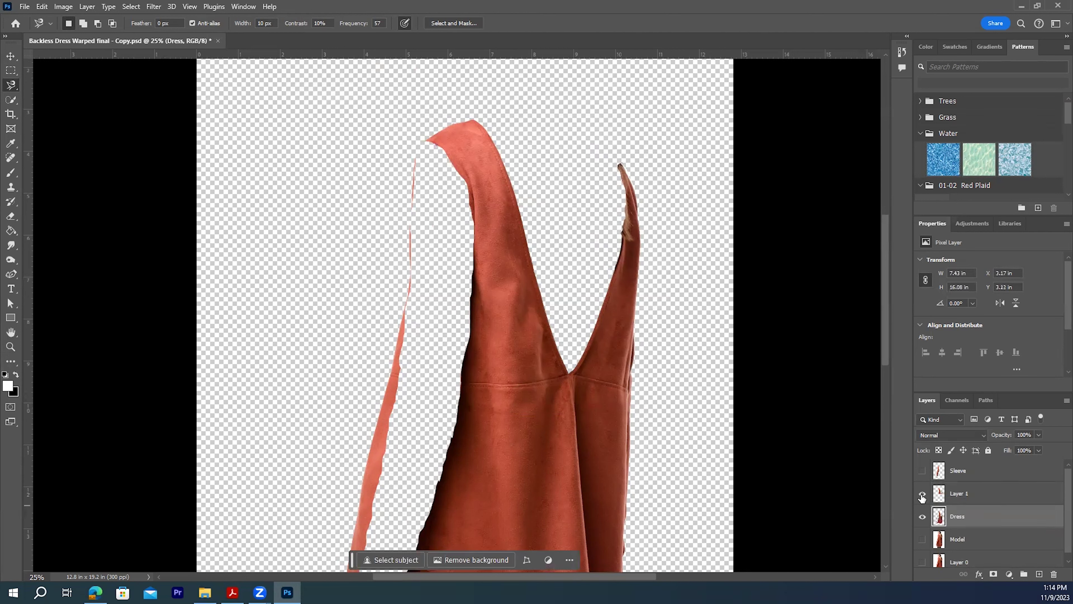
click(923, 495)
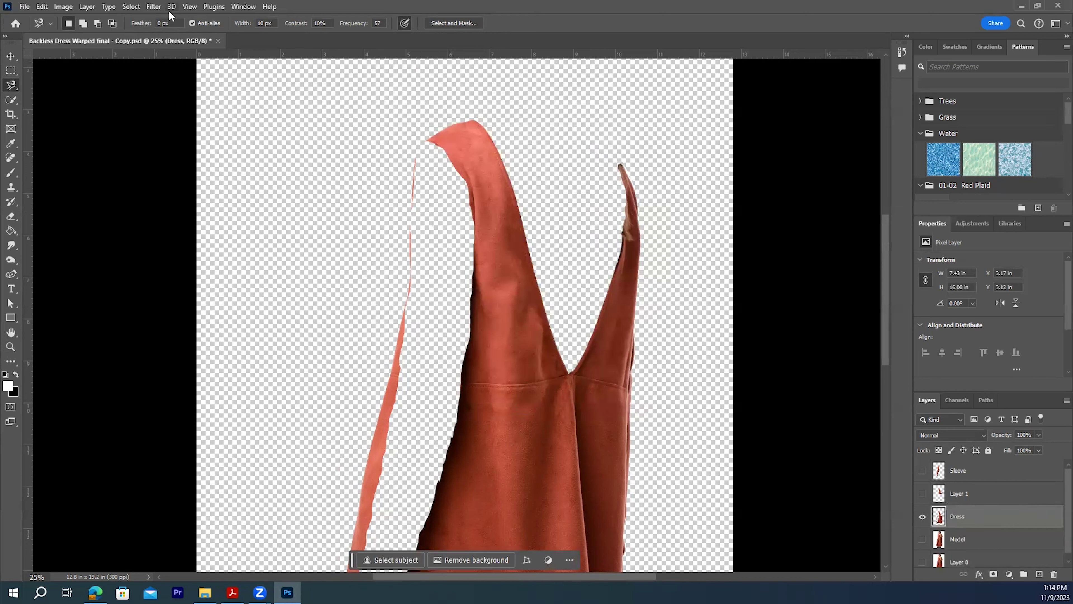
click(131, 7)
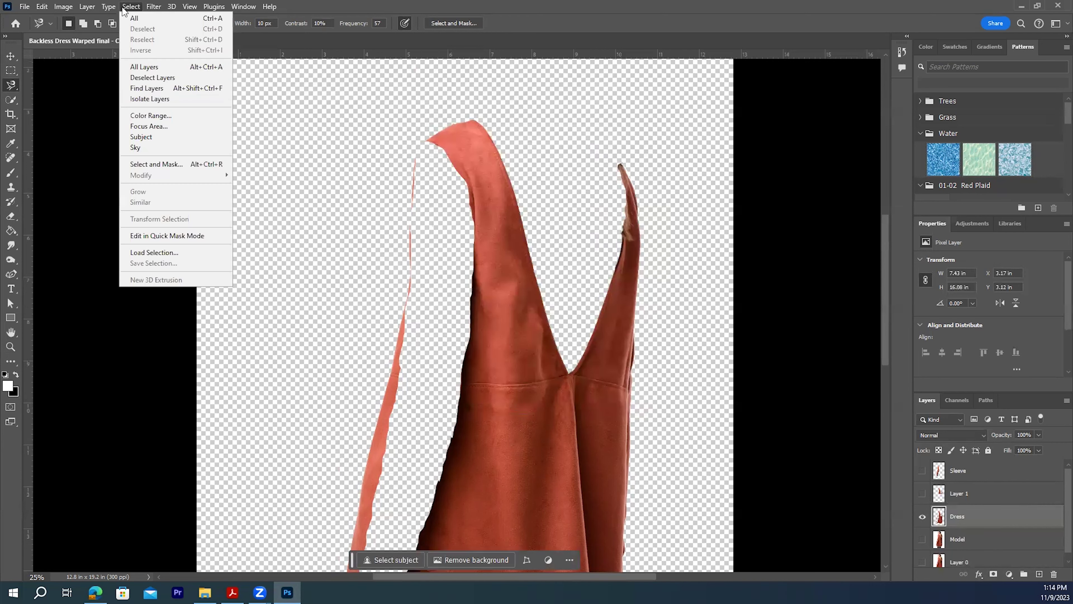
click(146, 255)
click(566, 181)
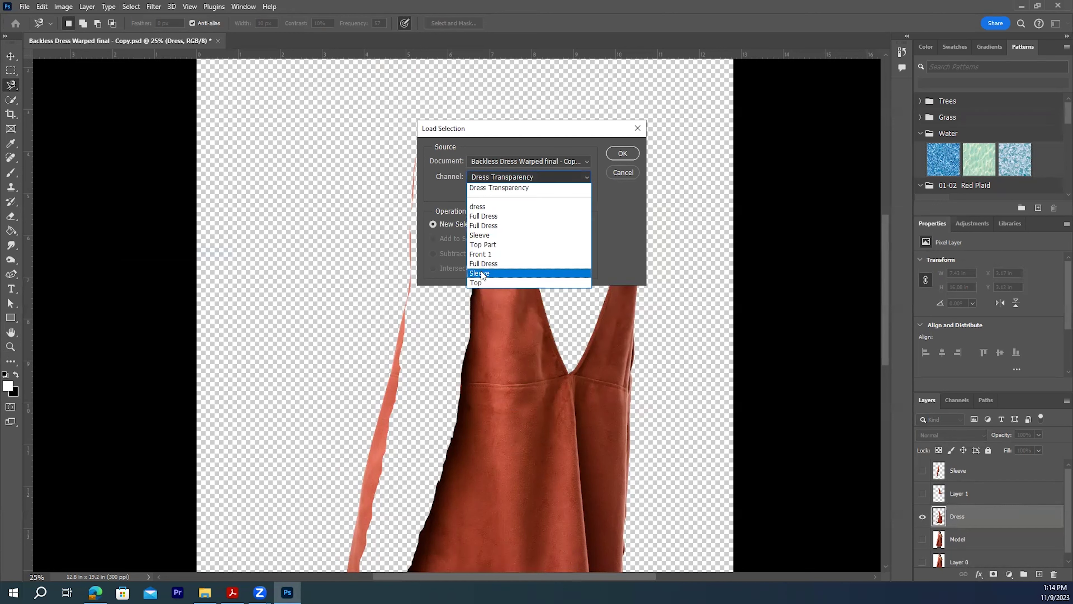
click(483, 282)
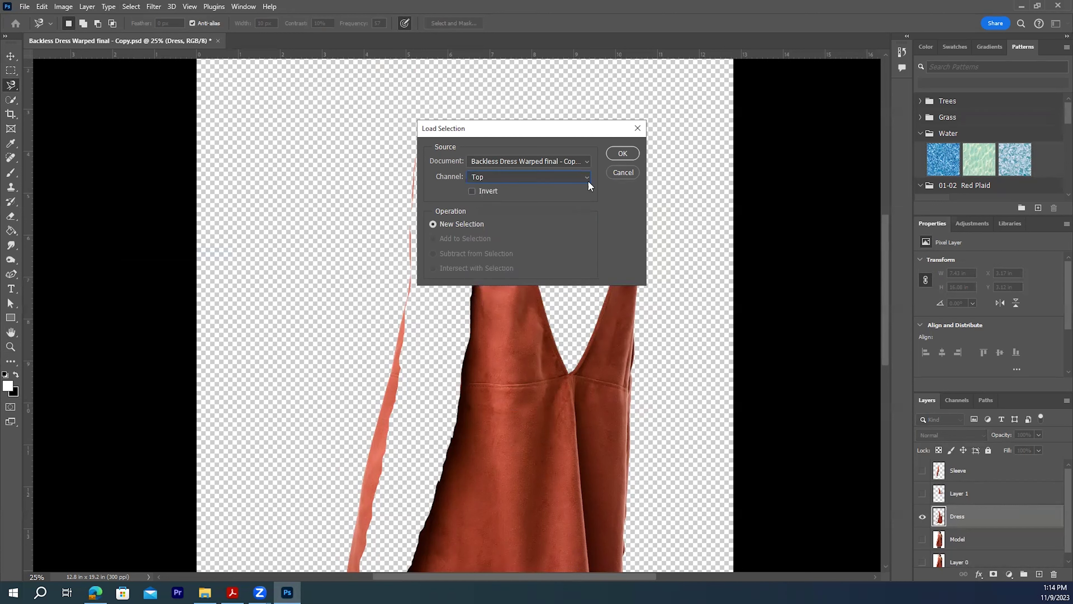
click(624, 154)
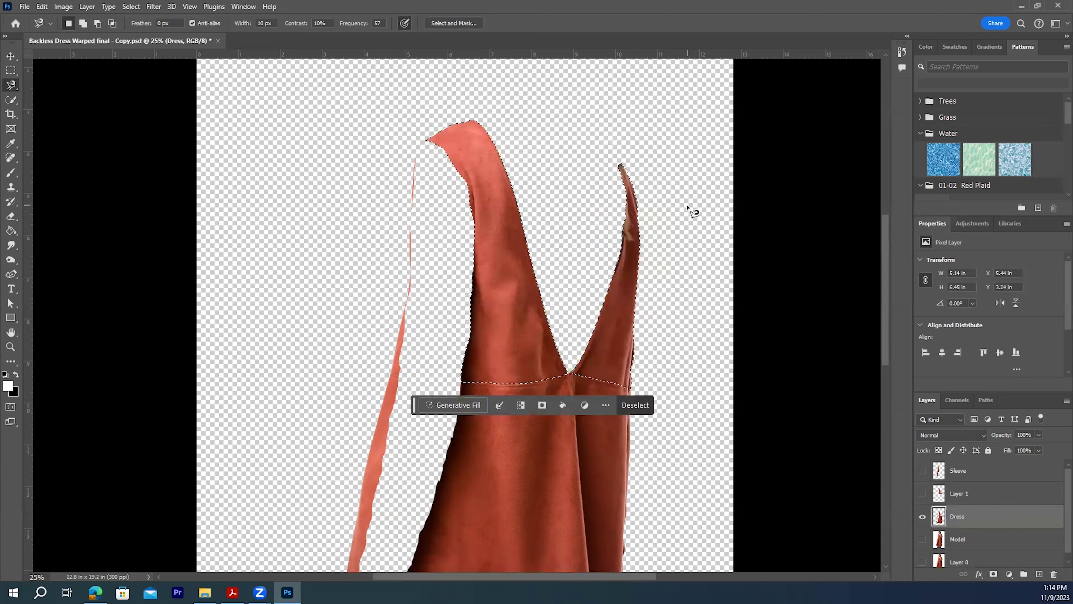
Delete the top and straps from the Dress layer and deselect.
key(Delete)
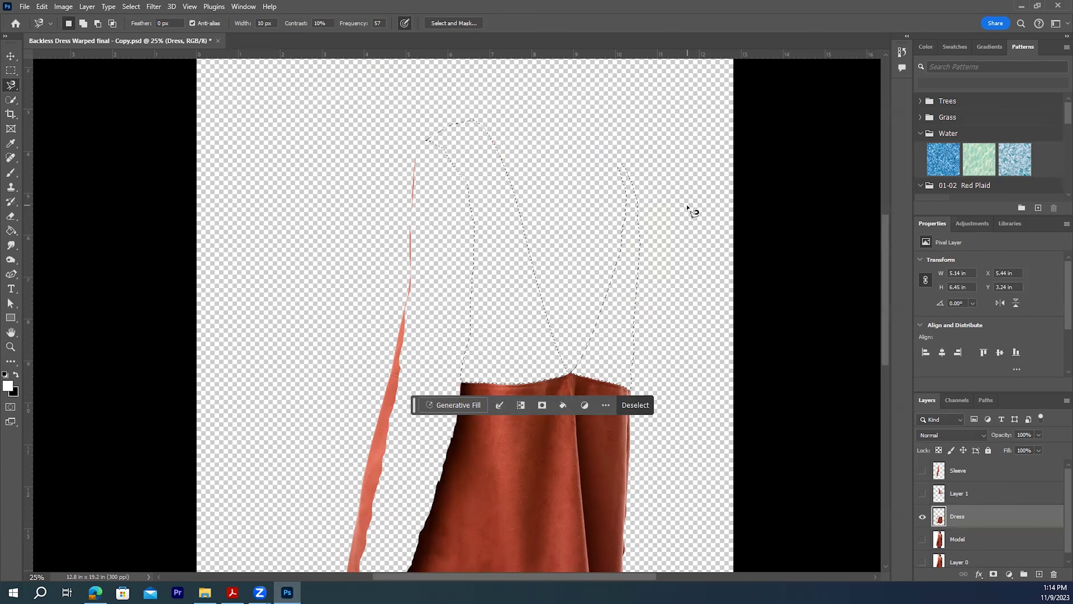
key(ctrl+d)
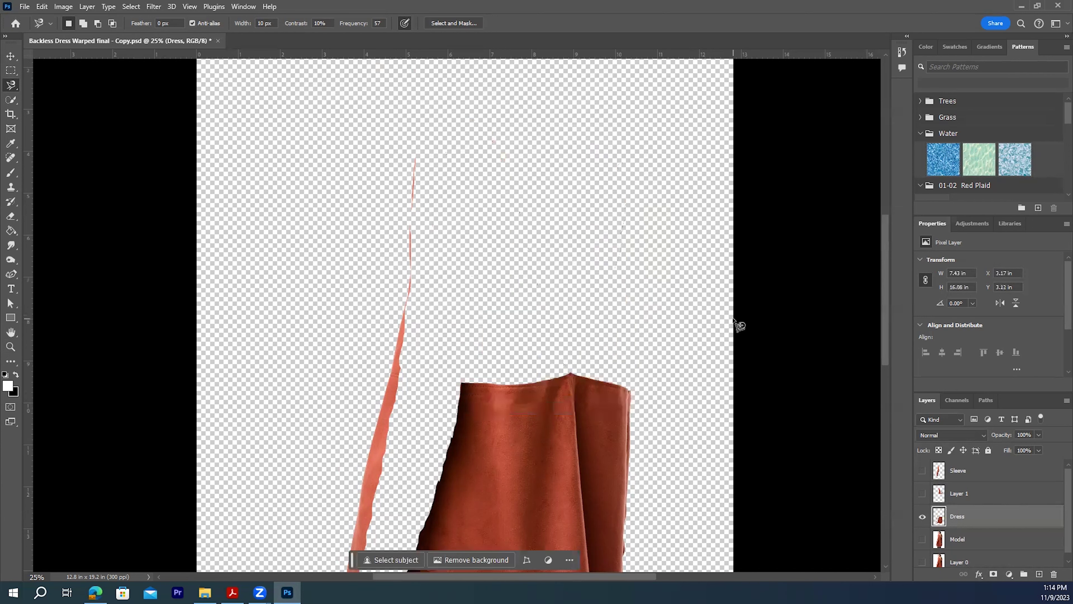
scroll(697, 298, down, 5)
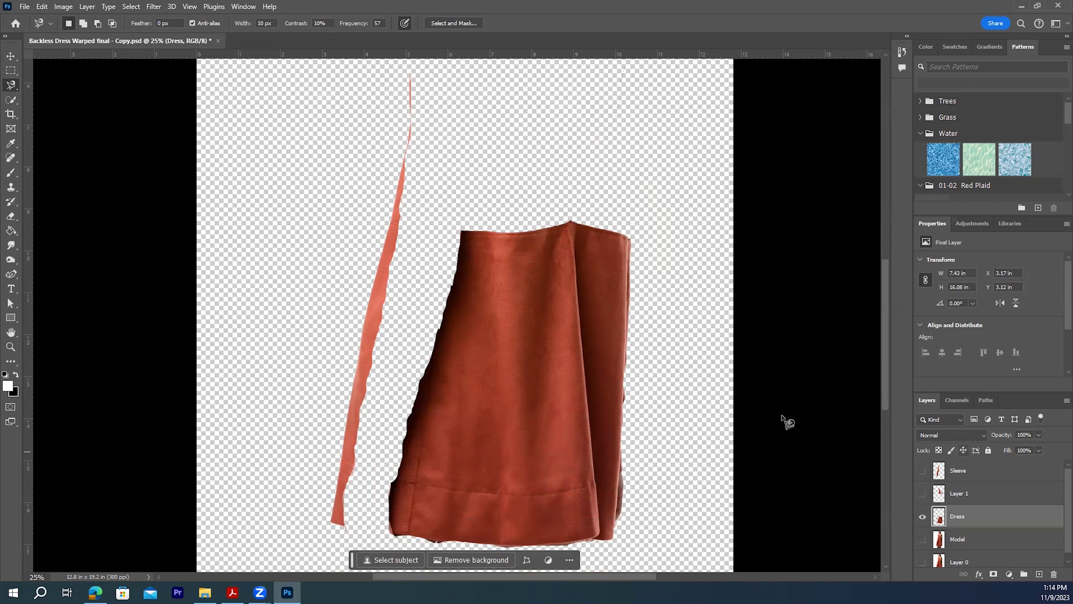
scroll(654, 388, down, 1)
scroll(657, 392, down, 1)
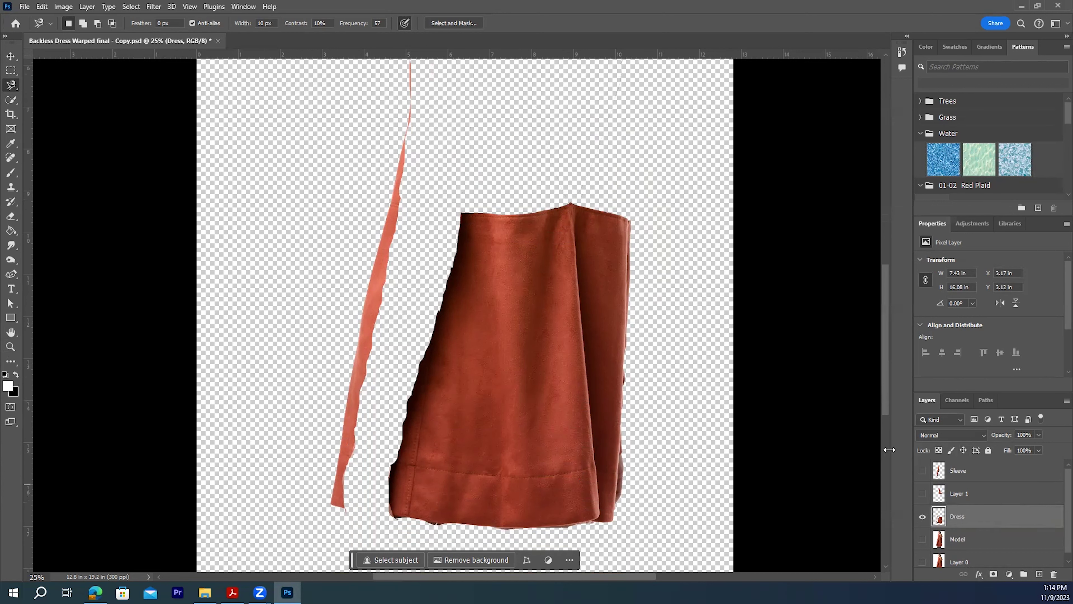
Use the Magnetic Lasso to trace a closed selection around the remaining skirt.
click(10, 57)
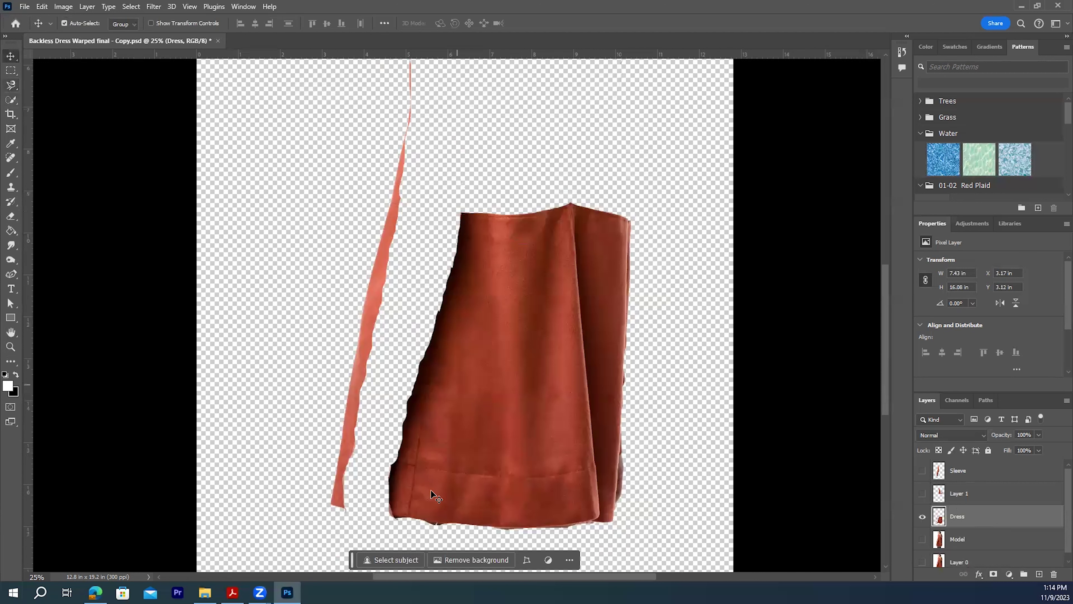
click(12, 86)
right_click(11, 86)
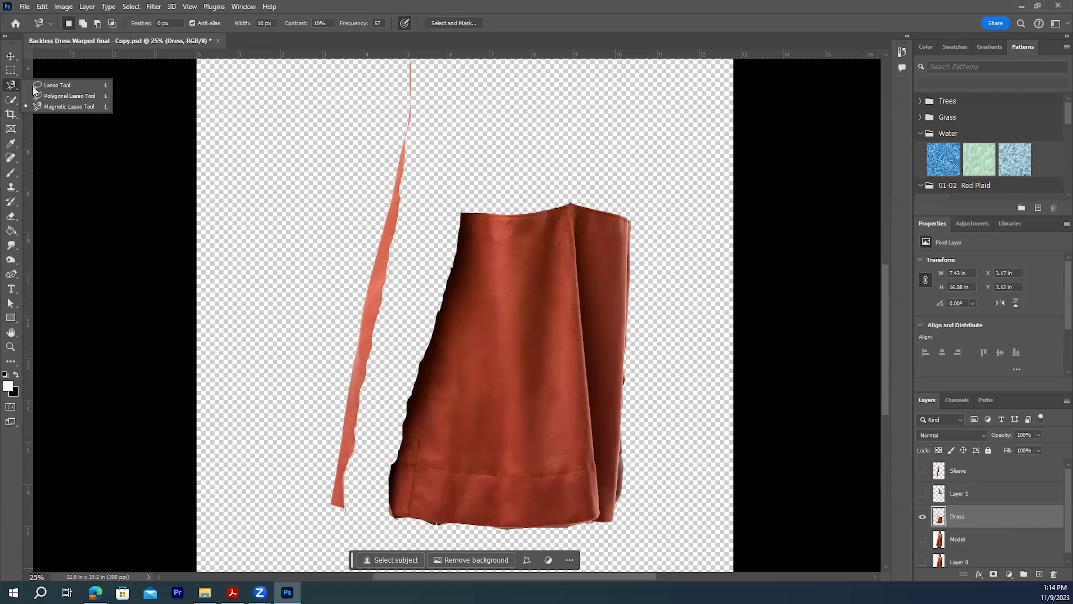
click(65, 106)
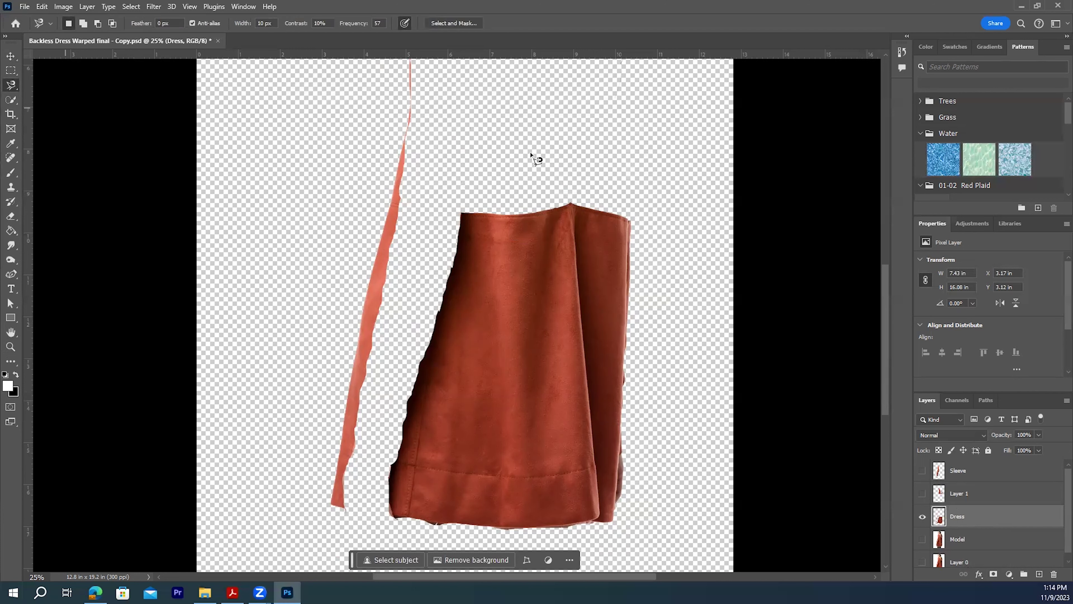
click(461, 214)
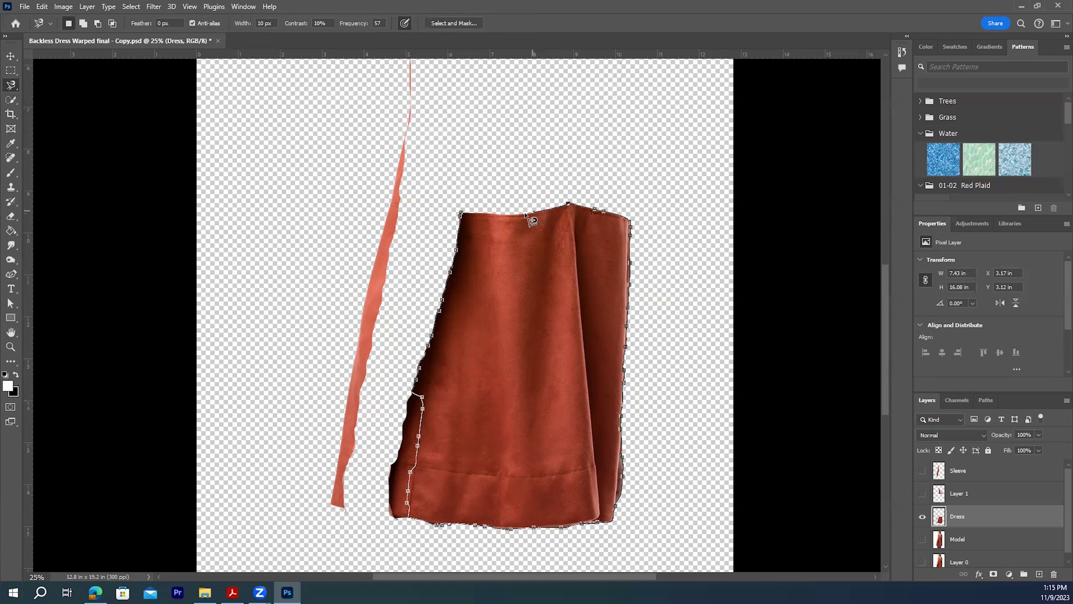
click(464, 214)
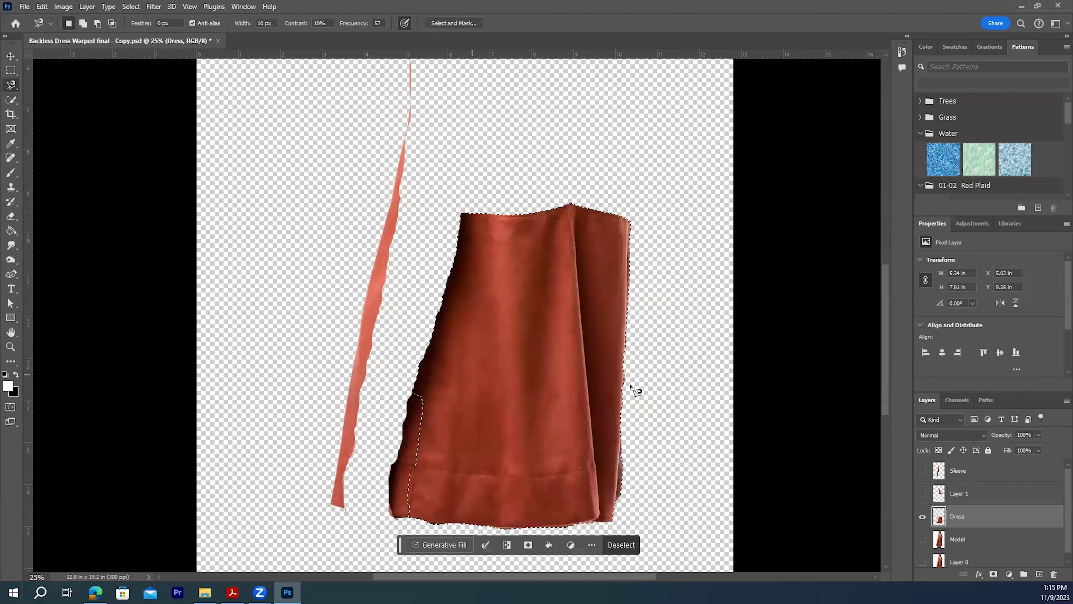
With the plain Lasso, add and subtract areas so the skirt's left edge follows the inner fold.
right_click(12, 86)
click(73, 86)
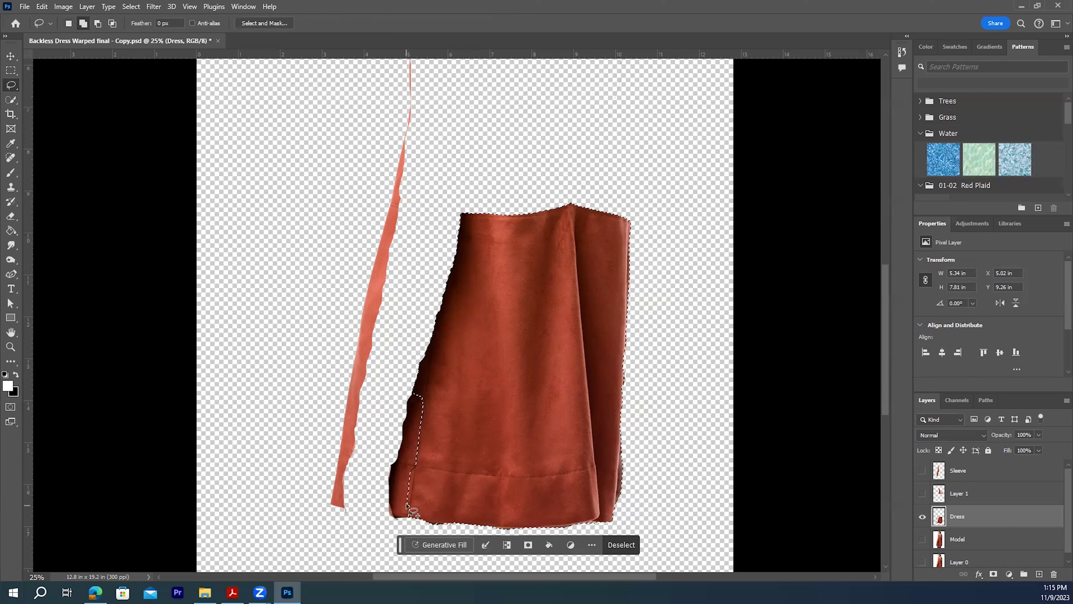
drag(408, 506, 410, 511)
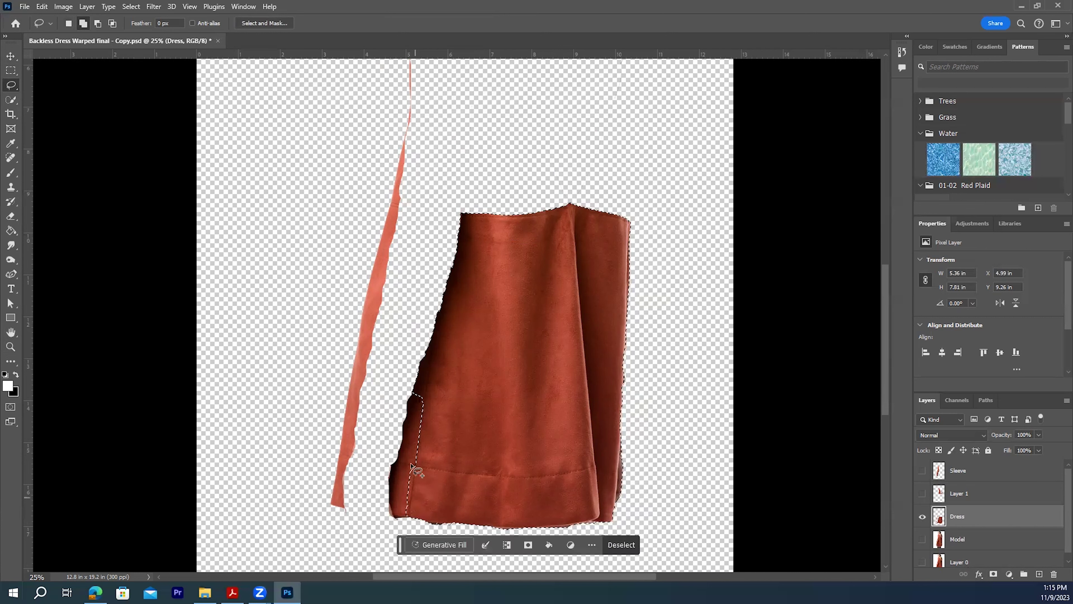
mouse_move(438, 313)
mouse_down()
mouse_move(428, 377)
mouse_move(410, 359)
mouse_up()
click(99, 23)
mouse_move(429, 347)
mouse_down()
mouse_move(424, 392)
mouse_move(407, 399)
mouse_move(425, 343)
mouse_up()
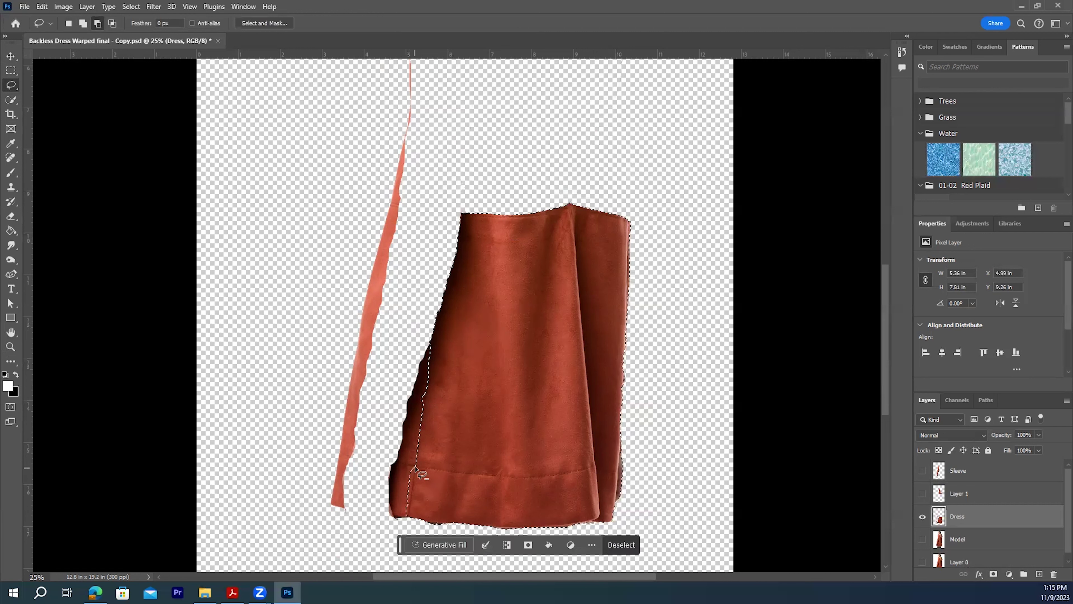
mouse_move(415, 469)
mouse_down()
mouse_move(406, 518)
mouse_move(402, 486)
mouse_move(415, 468)
mouse_up()
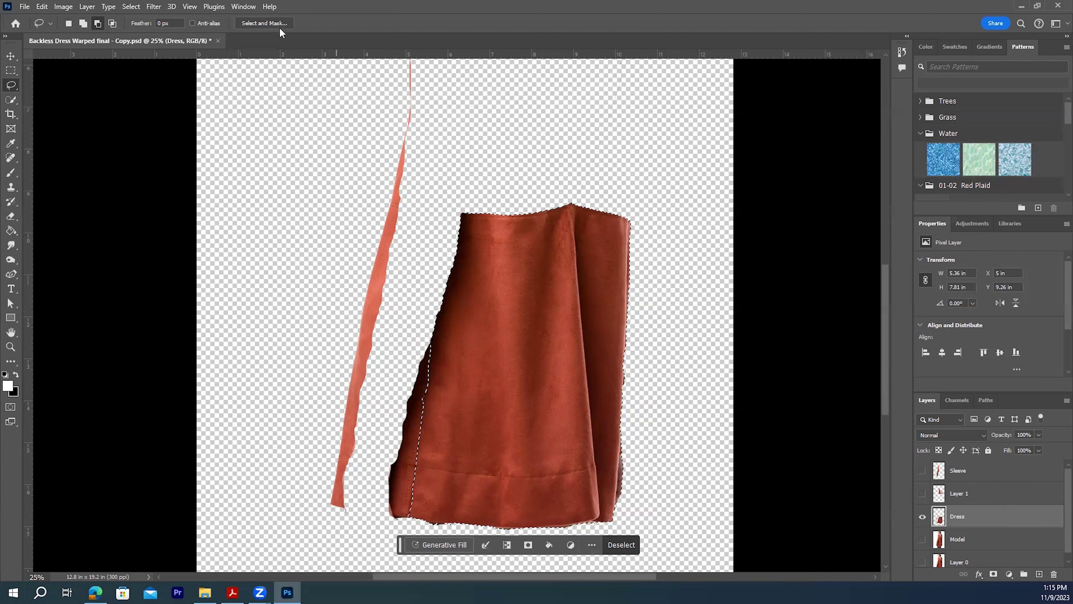
Save the skirt selection as channel 'Bottom part' and copy it to a new Layer 2.
click(131, 7)
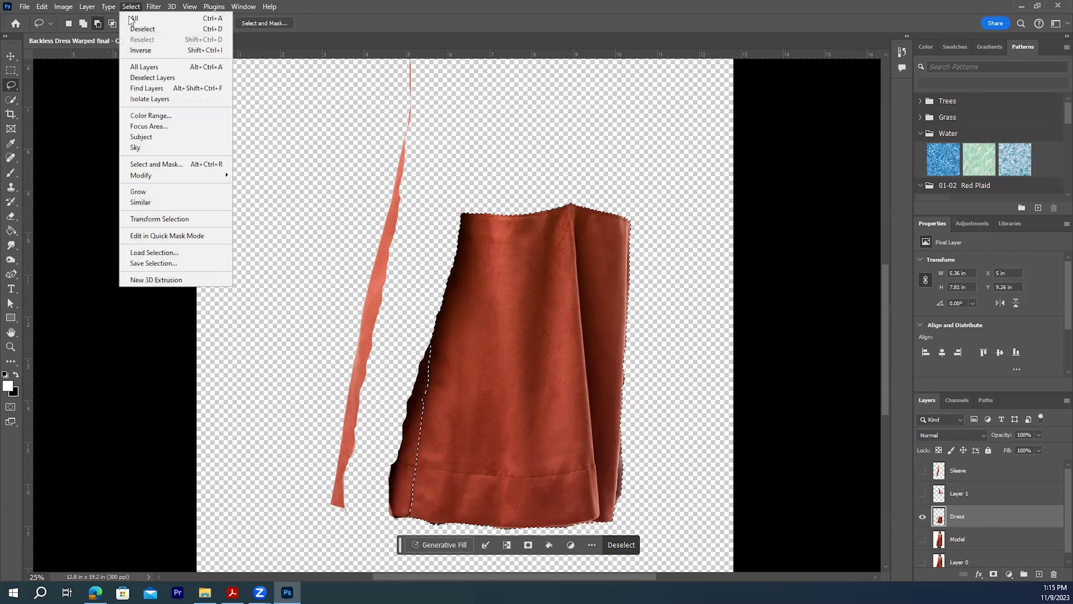
click(149, 263)
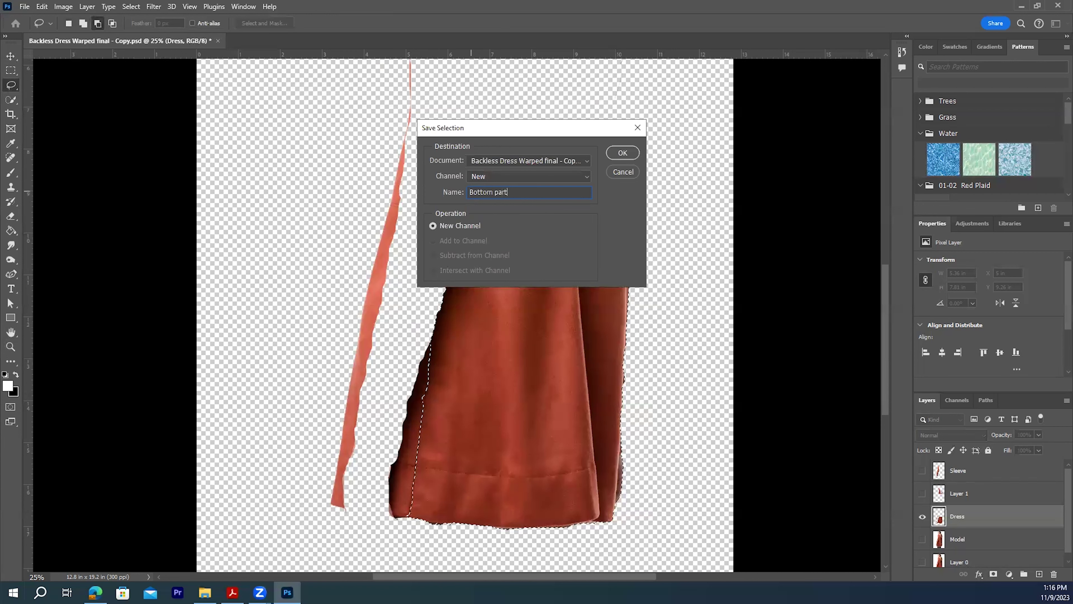
click(622, 153)
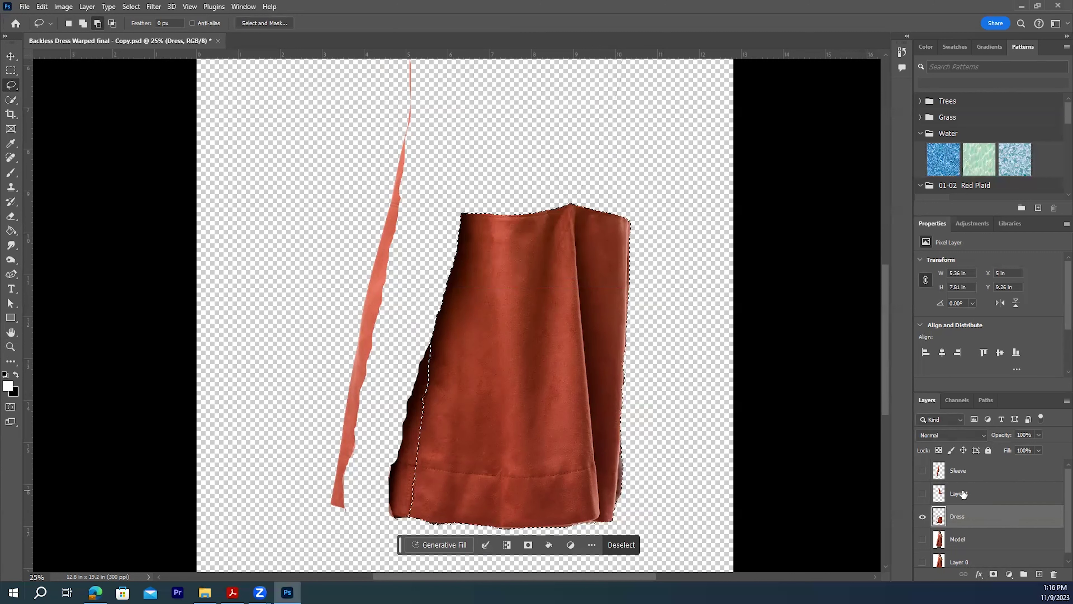
key(ctrl+j)
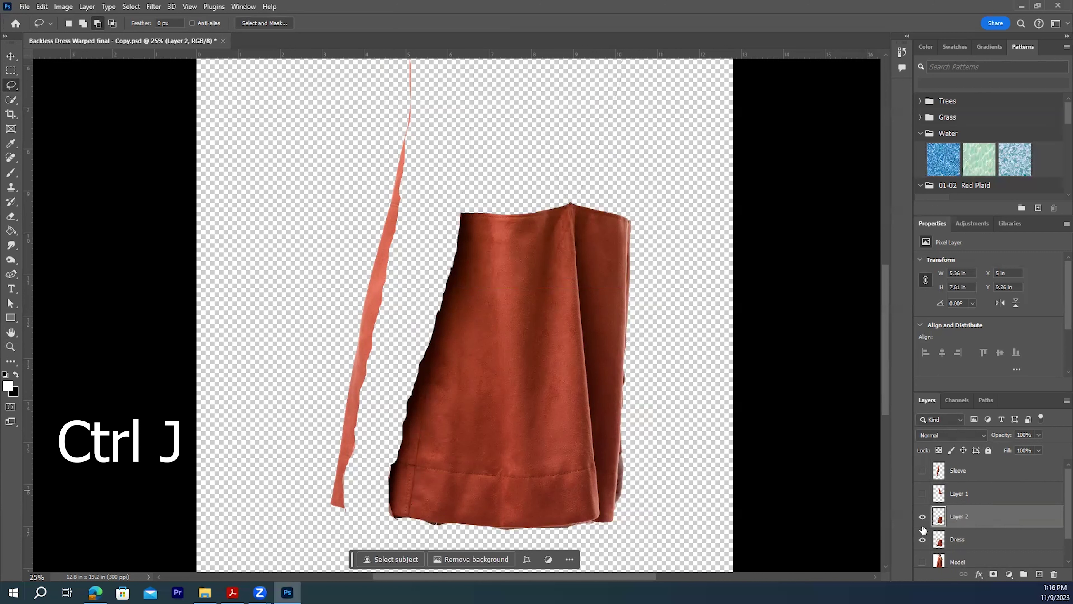
Hide Layer 2, load 'Bottom part' on the Dress layer, delete that area and deselect.
click(922, 516)
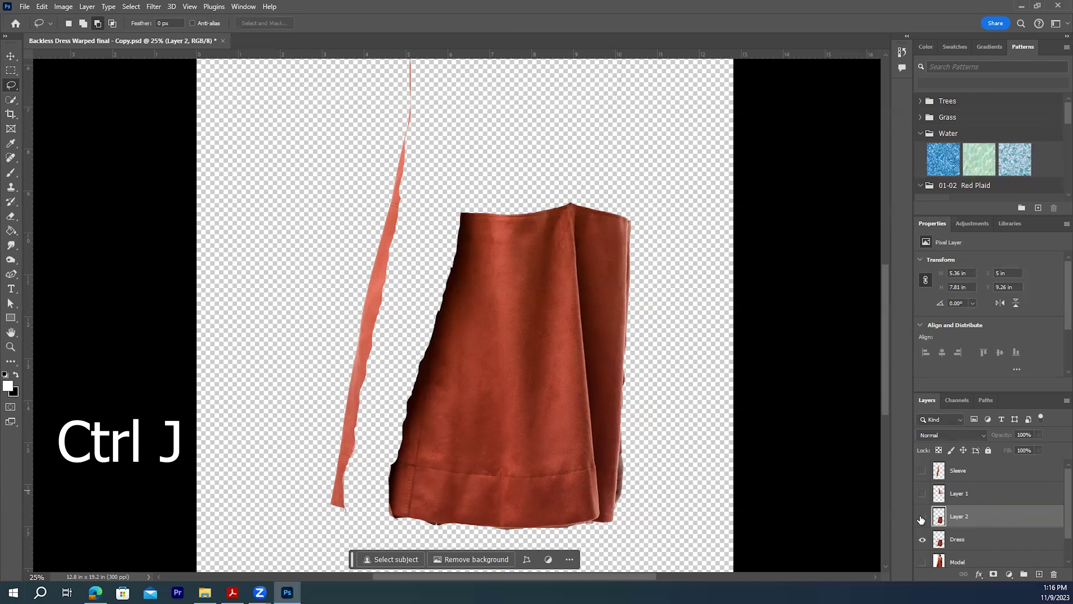
click(961, 543)
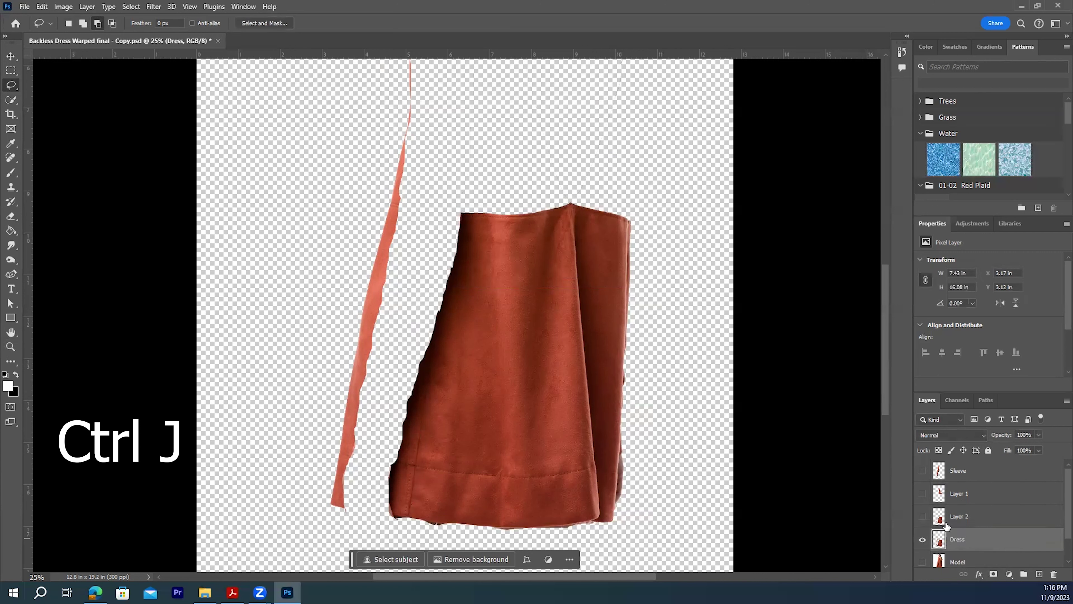
click(131, 7)
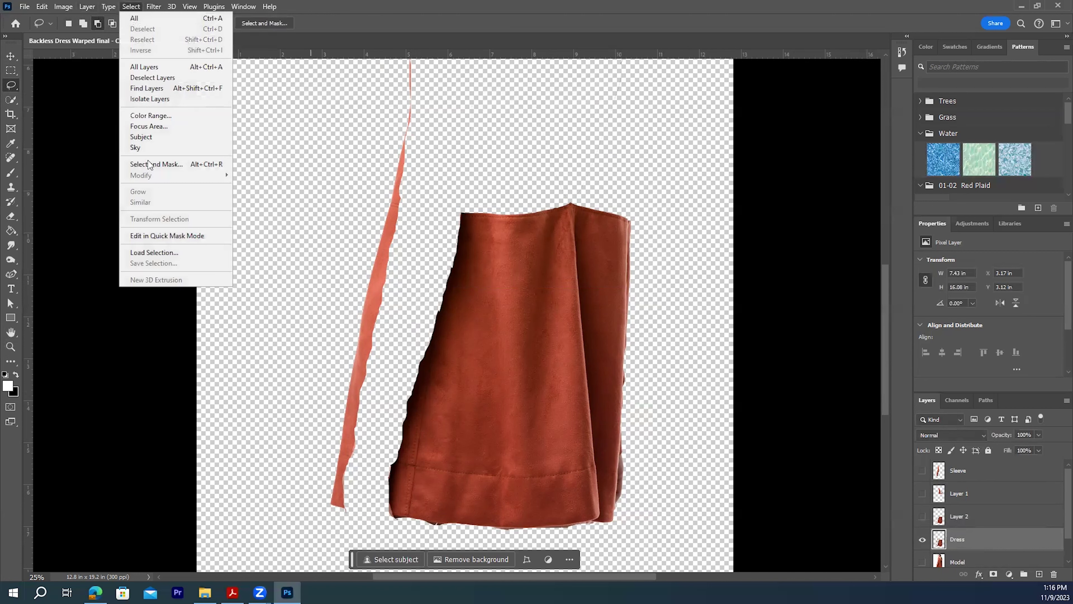
click(164, 258)
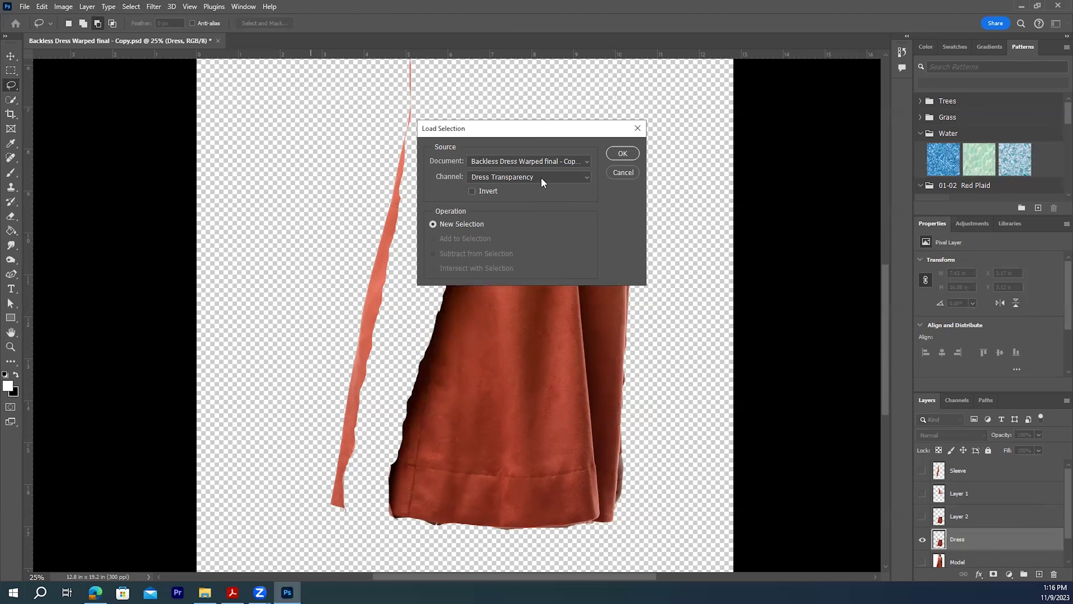
click(541, 178)
click(485, 291)
click(626, 154)
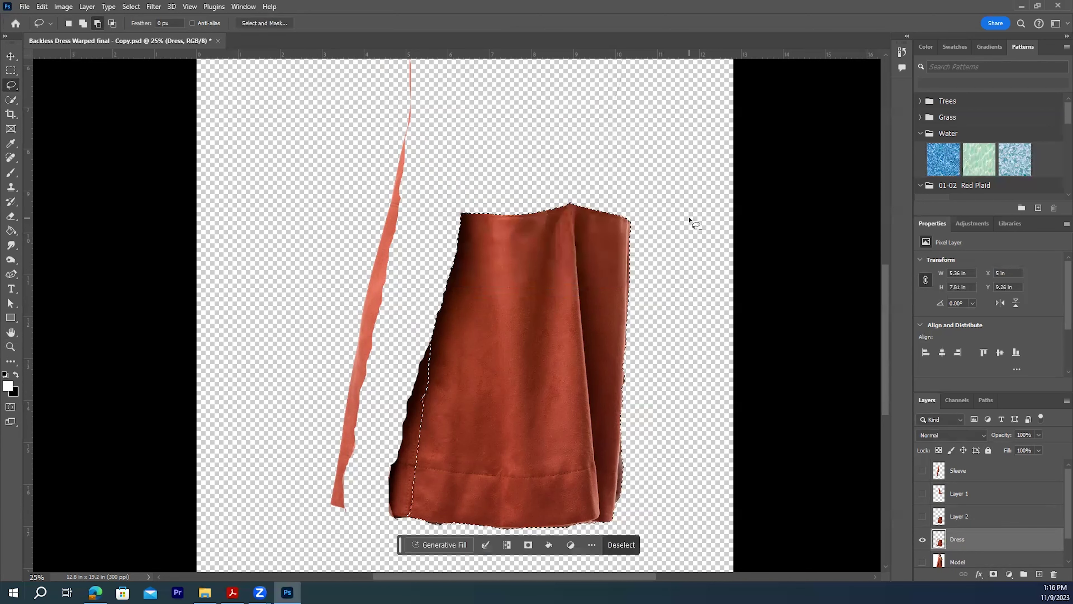
key(Delete)
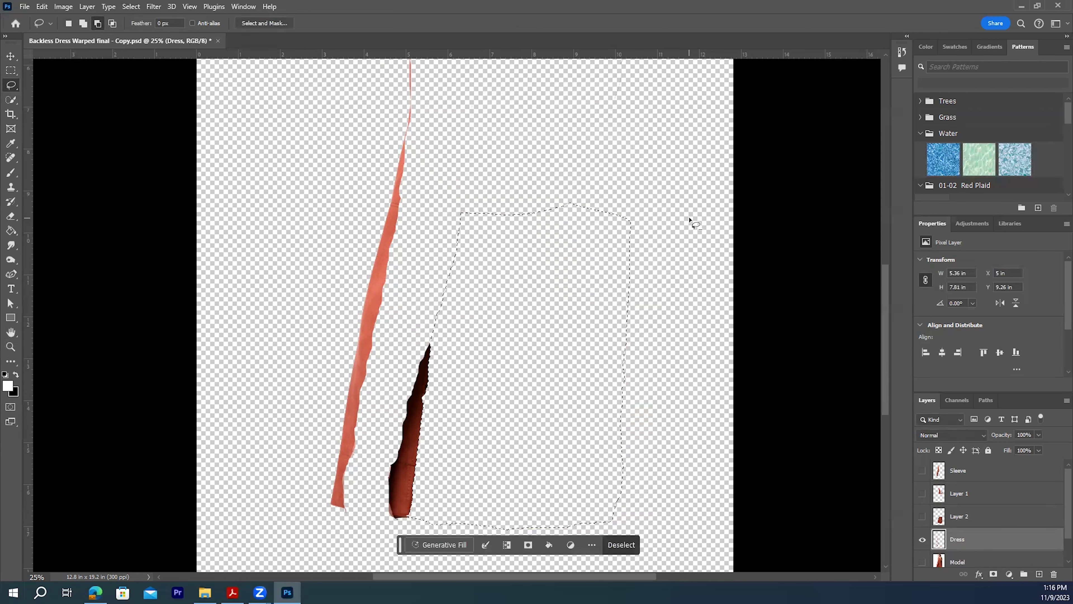
key(ctrl+d)
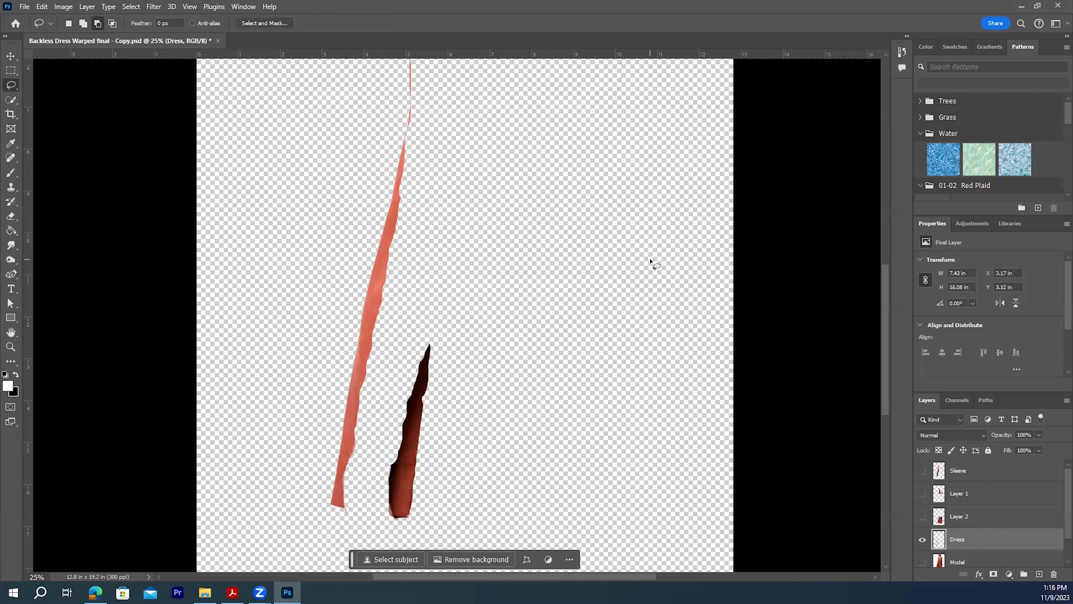
Switch to the Quick Selection Tool and shrink its brush from 500 to 150.
scroll(453, 85, up, 1)
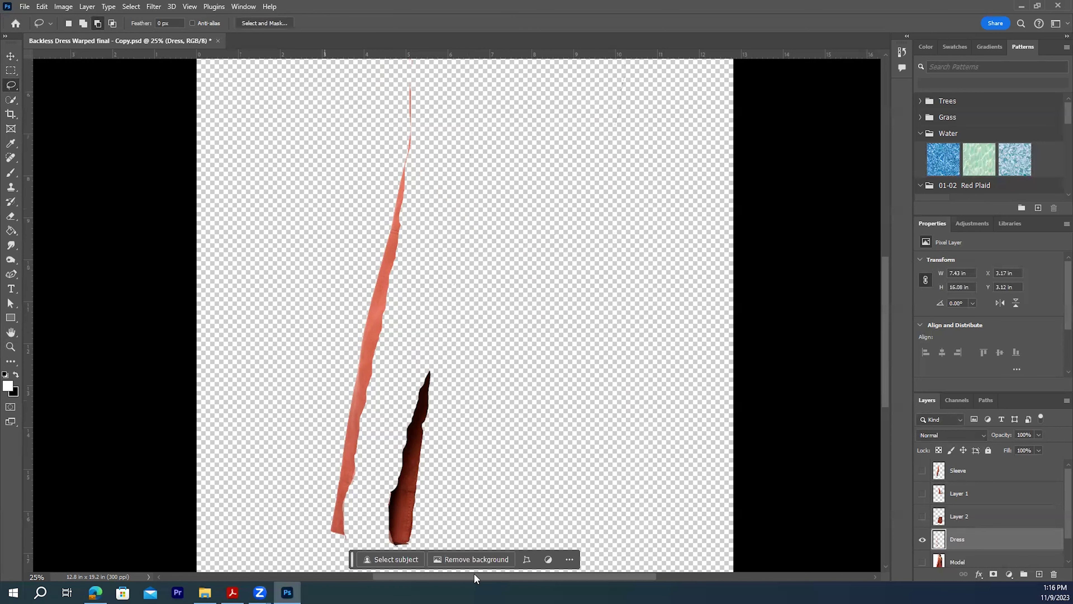
scroll(884, 345, up, 1)
scroll(885, 341, down, 2)
scroll(887, 338, up, 3)
scroll(886, 341, down, 6)
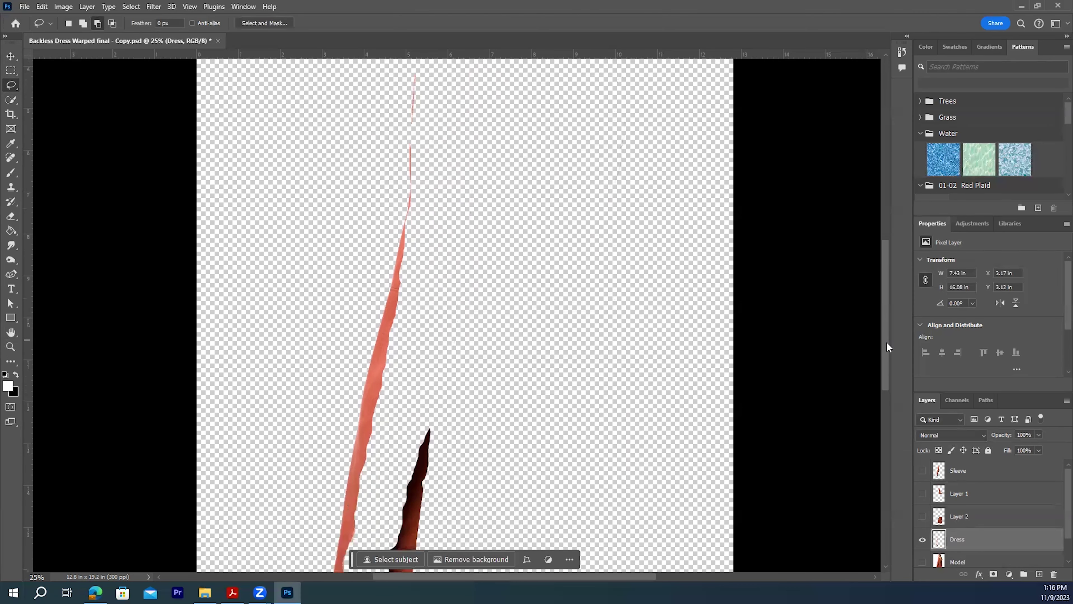
scroll(815, 341, up, 4)
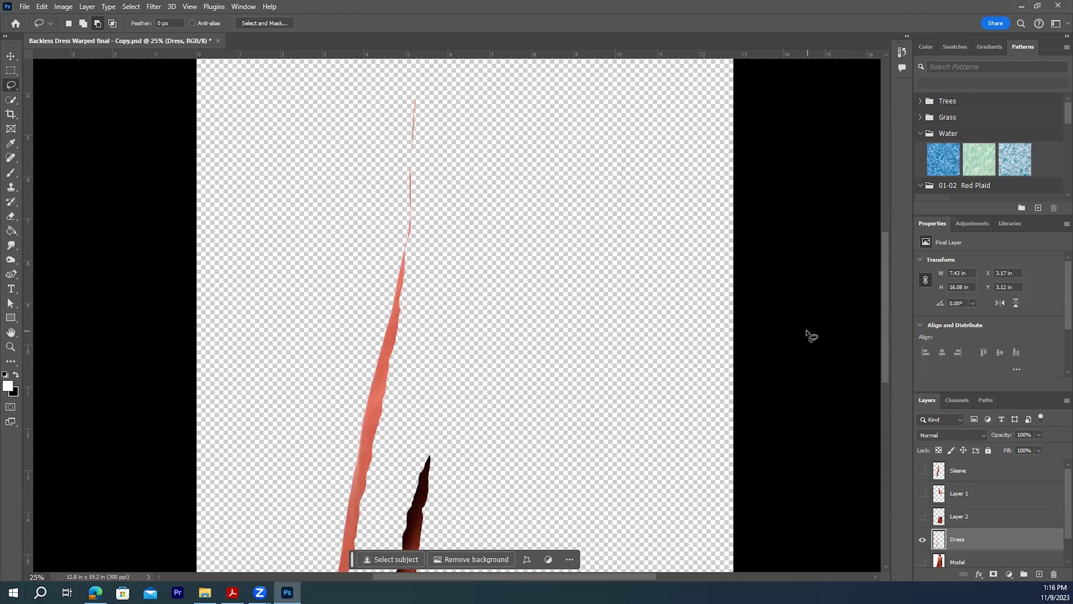
scroll(811, 336, down, 4)
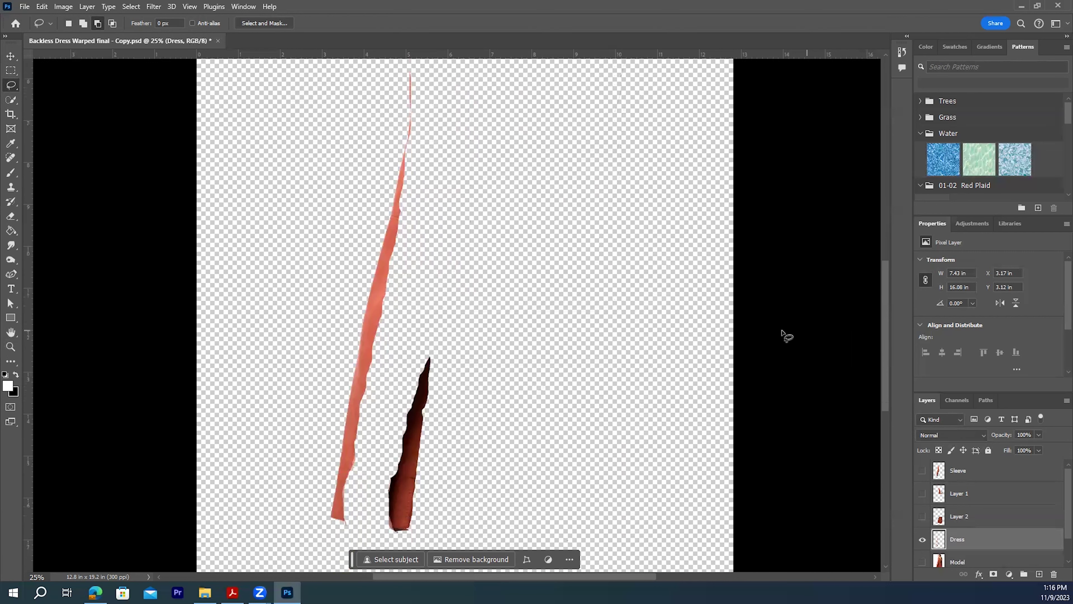
scroll(713, 368, up, 4)
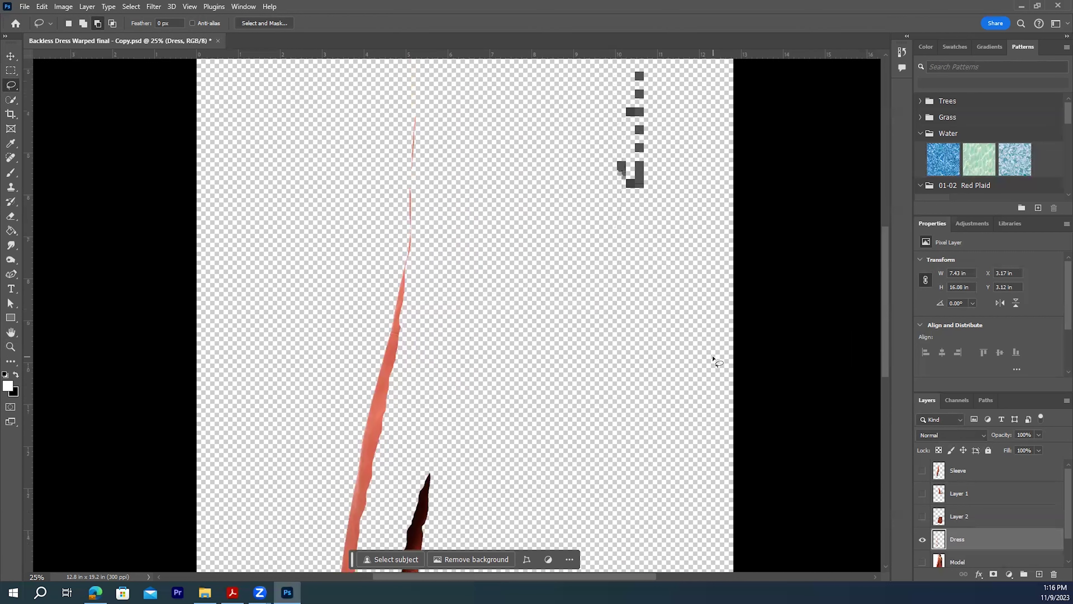
scroll(403, 202, down, 1)
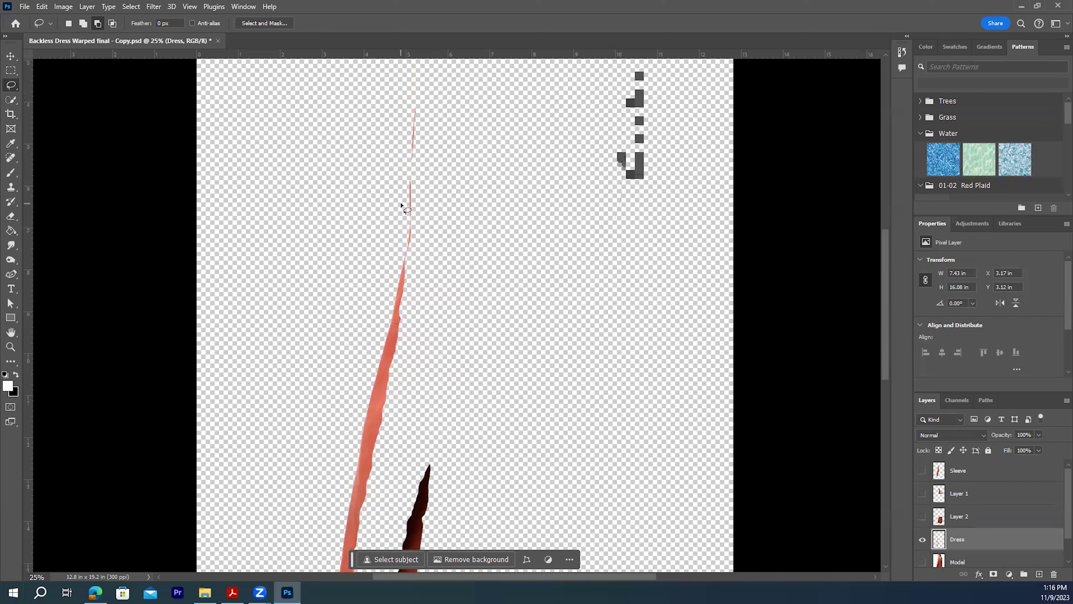
drag(10, 106, 44, 109)
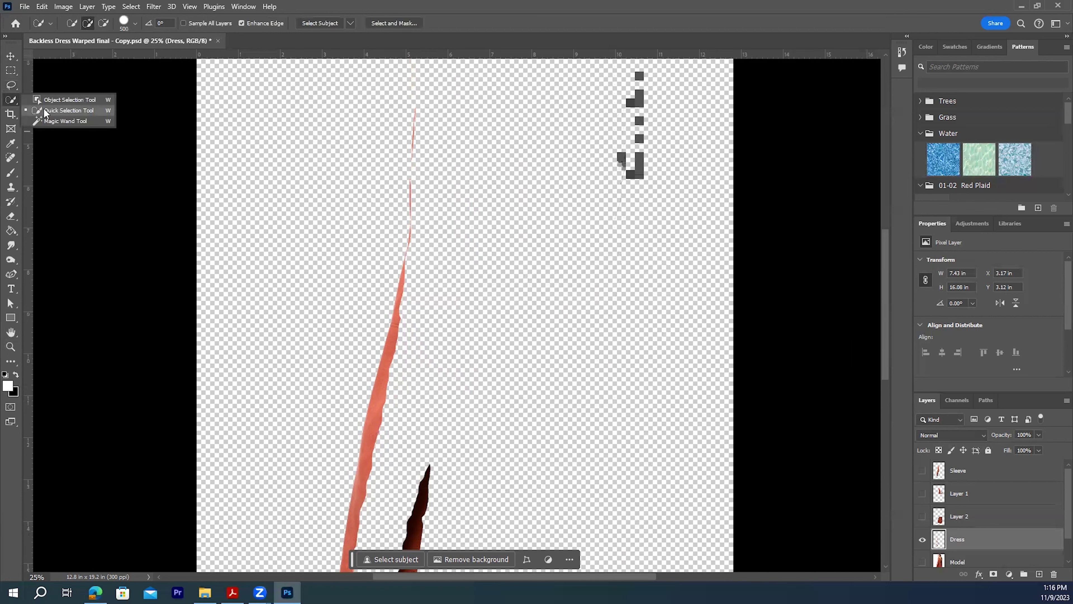
click(59, 107)
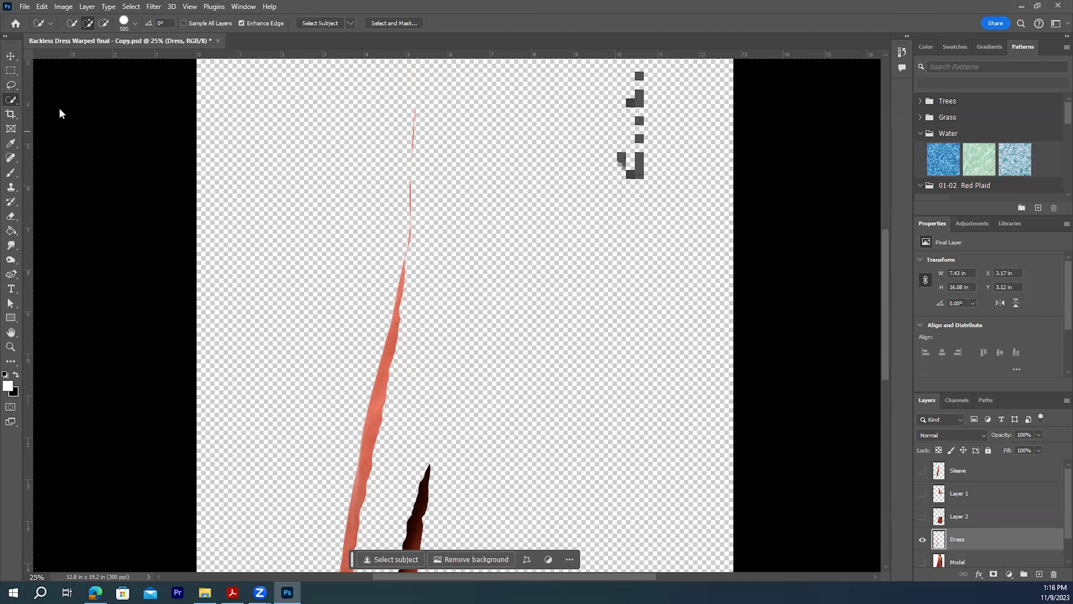
scroll(443, 254, down, 5)
key(bracketleft)
key(bracketleft)
key(bracketleft)
key(bracketleft)
key(bracketleft)
key(bracketleft)
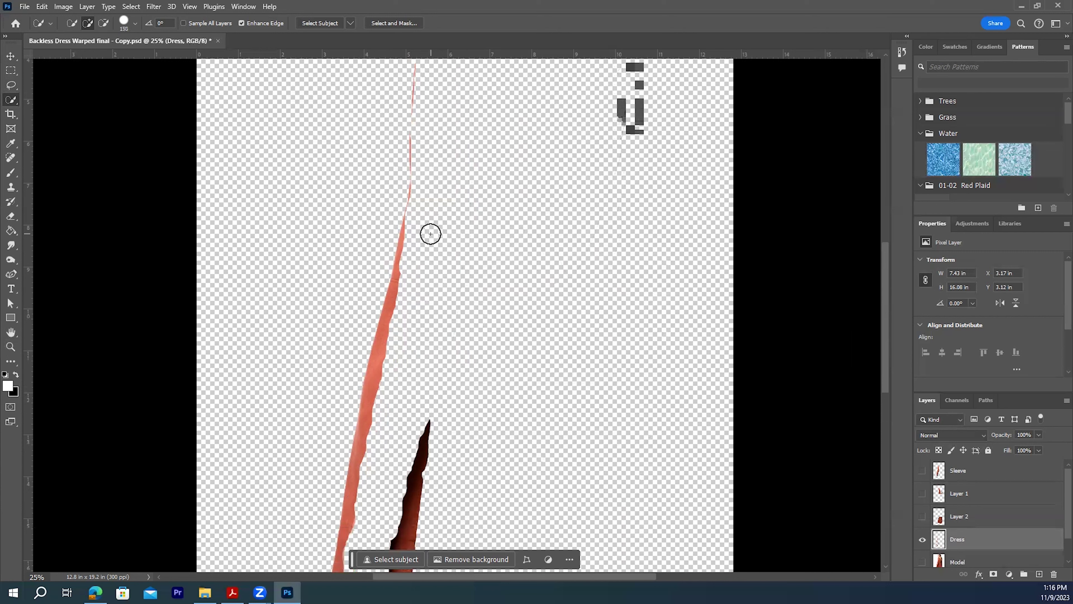
scroll(426, 198, down, 6)
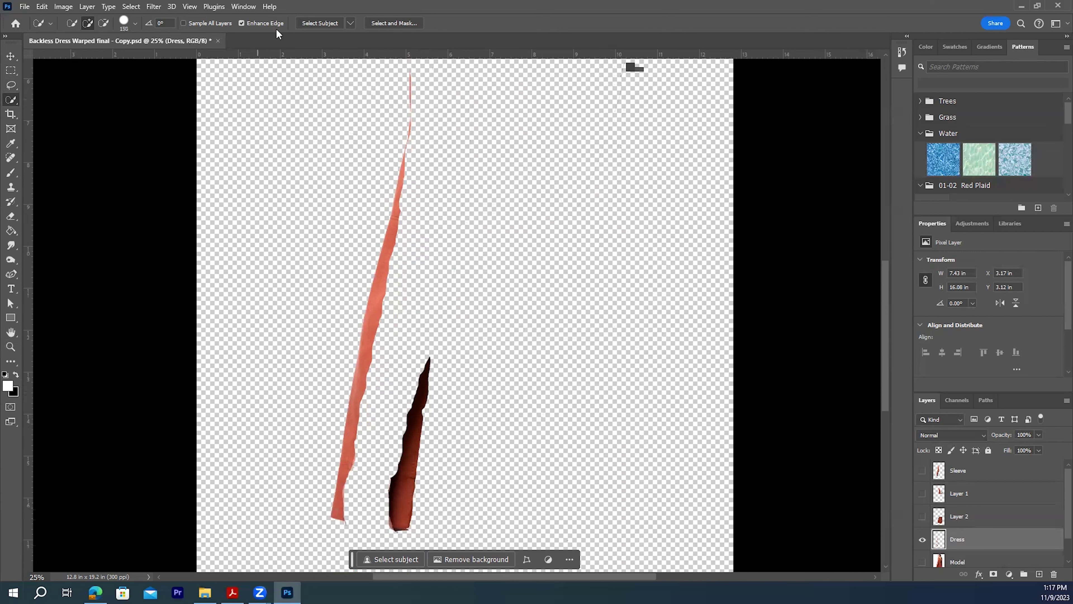
Run Select Subject to select the coral edge strip and dark fold strip on Dress.
click(315, 23)
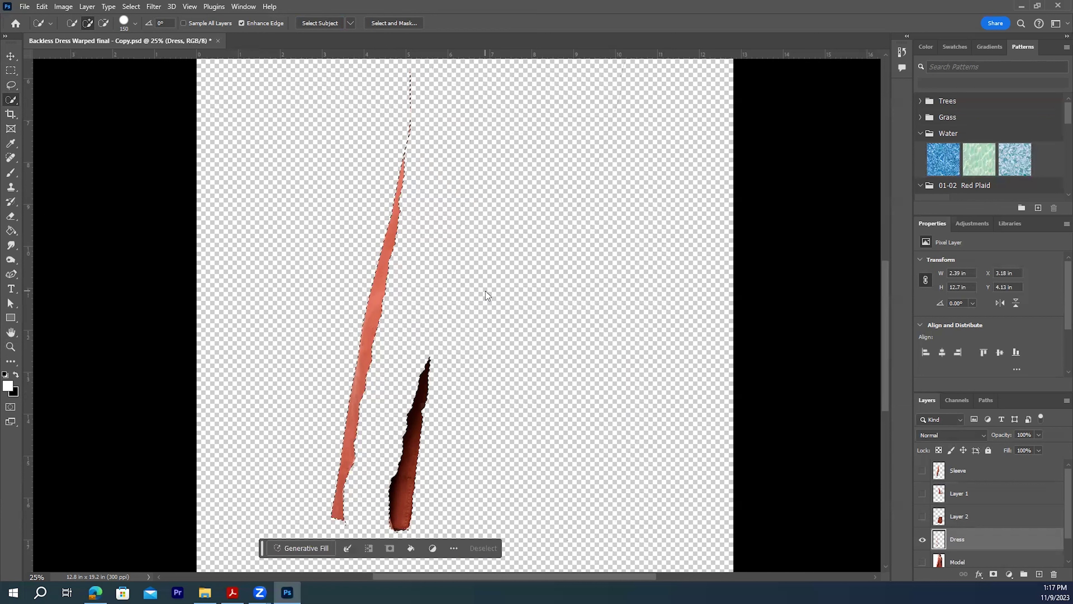
scroll(485, 292, up, 1)
scroll(486, 292, up, 1)
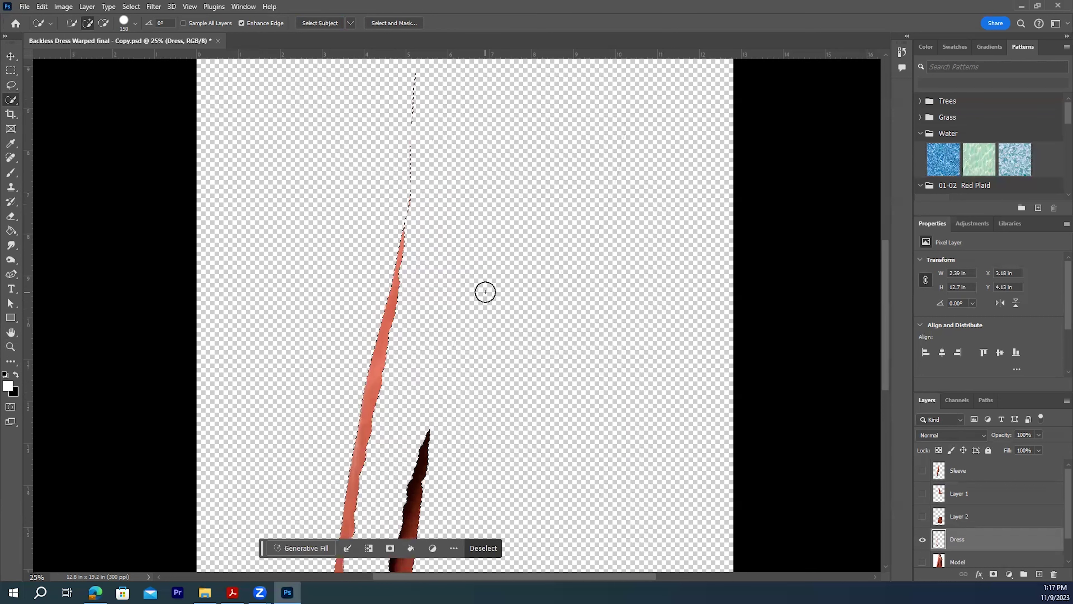
scroll(444, 321, down, 2)
scroll(445, 311, down, 1)
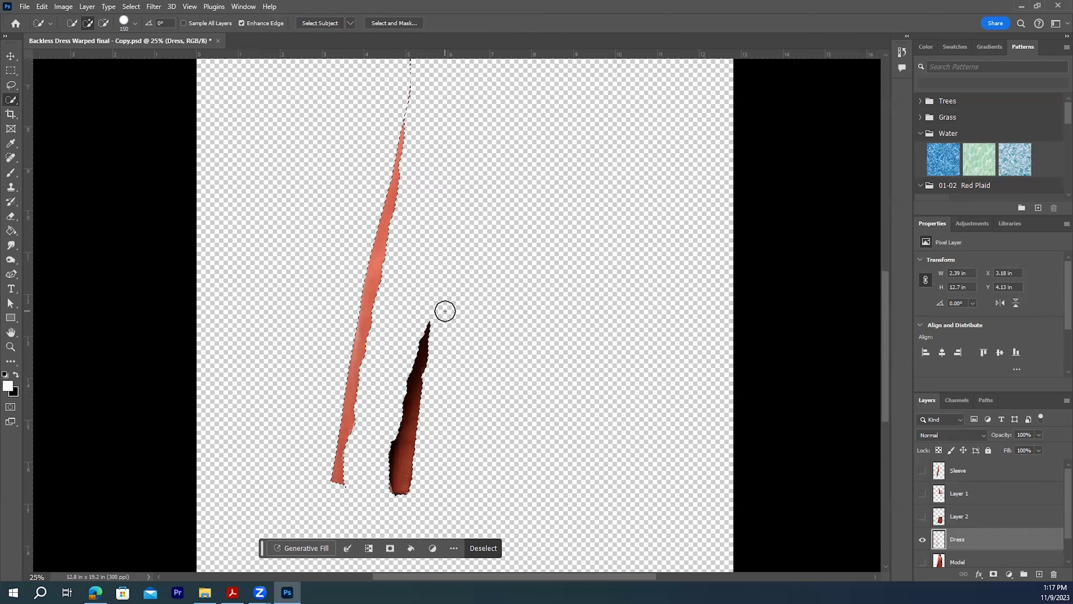
scroll(445, 311, up, 4)
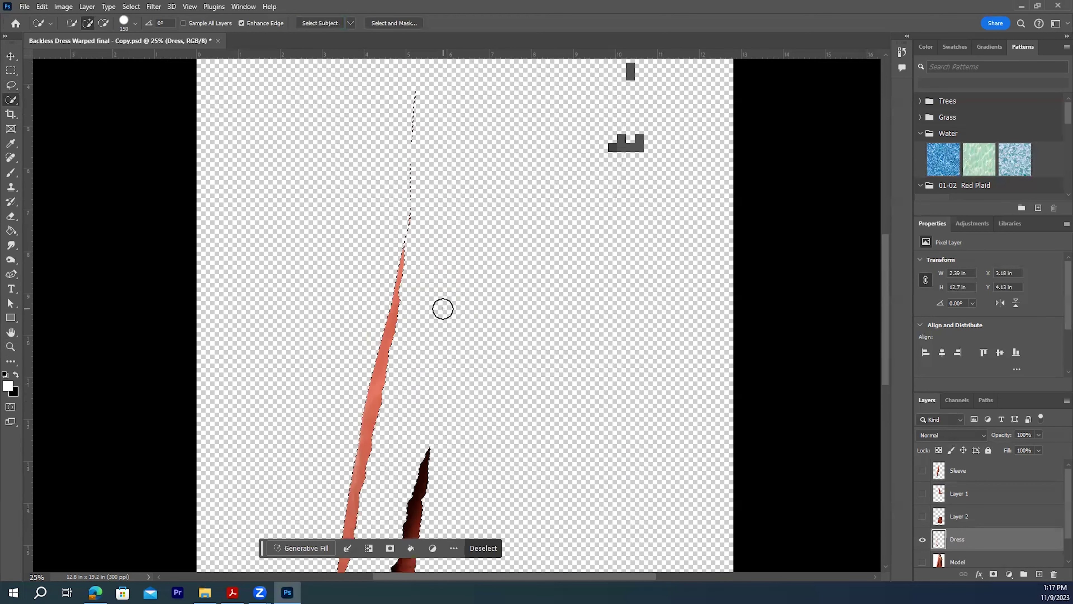
scroll(485, 338, down, 3)
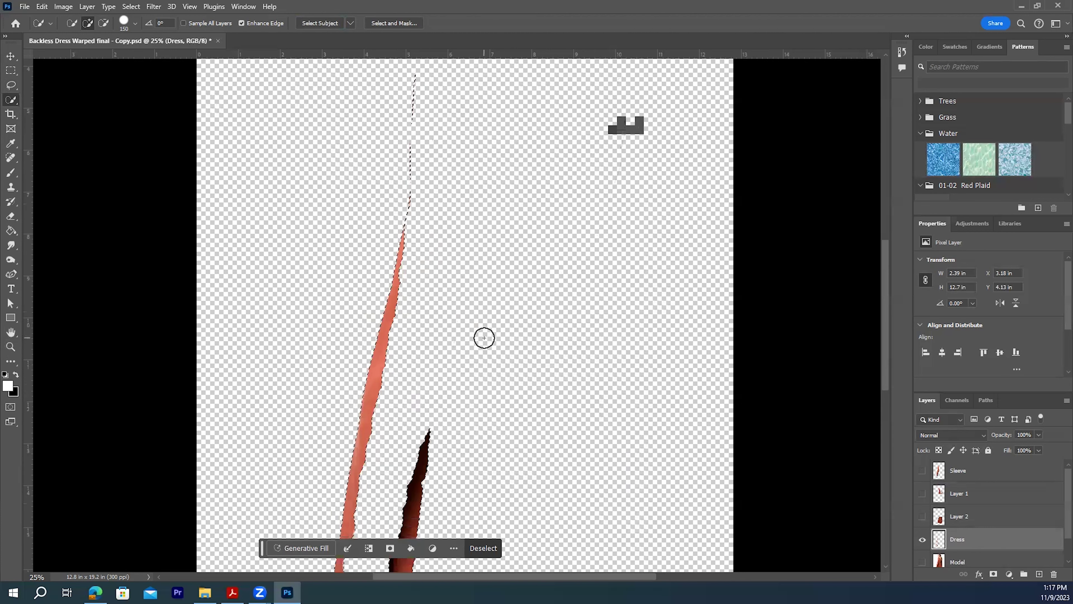
scroll(552, 326, down, 1)
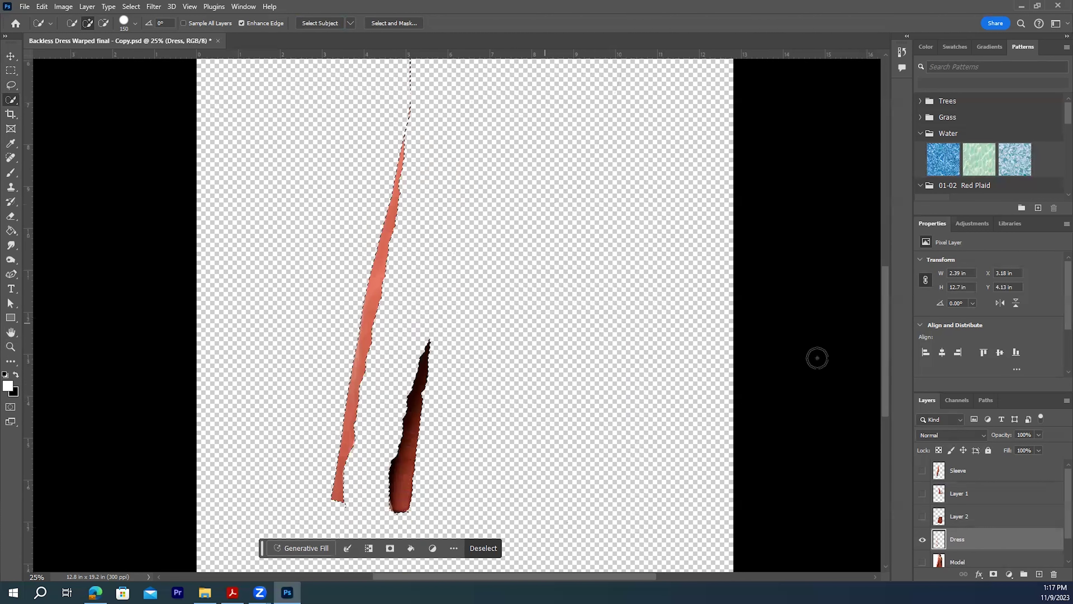
Save the strips selection as channel 'Front', undo the accidental layer copy, and deselect.
click(131, 6)
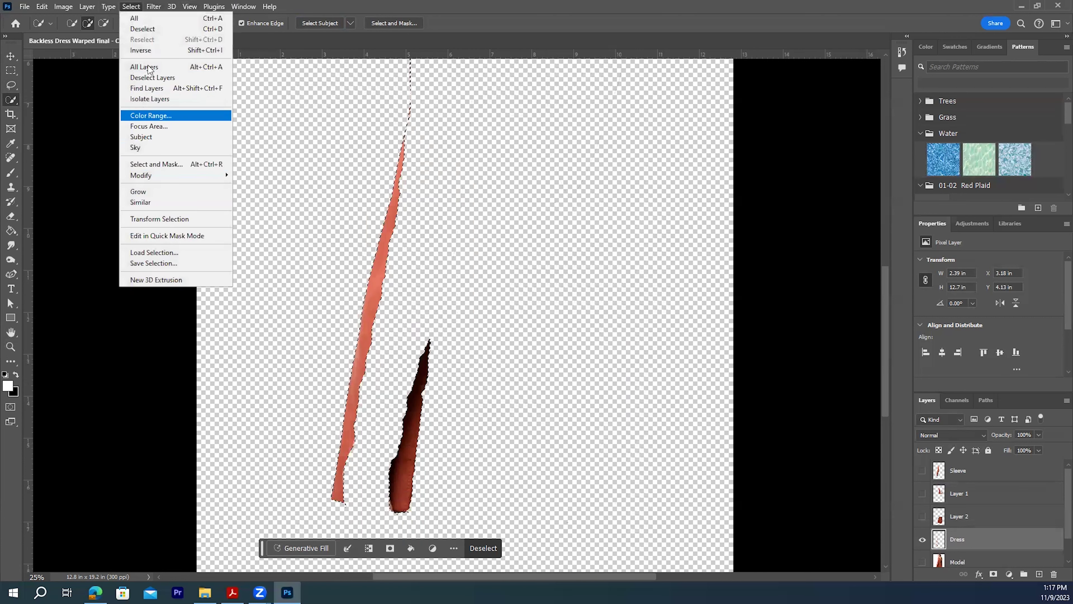
click(151, 263)
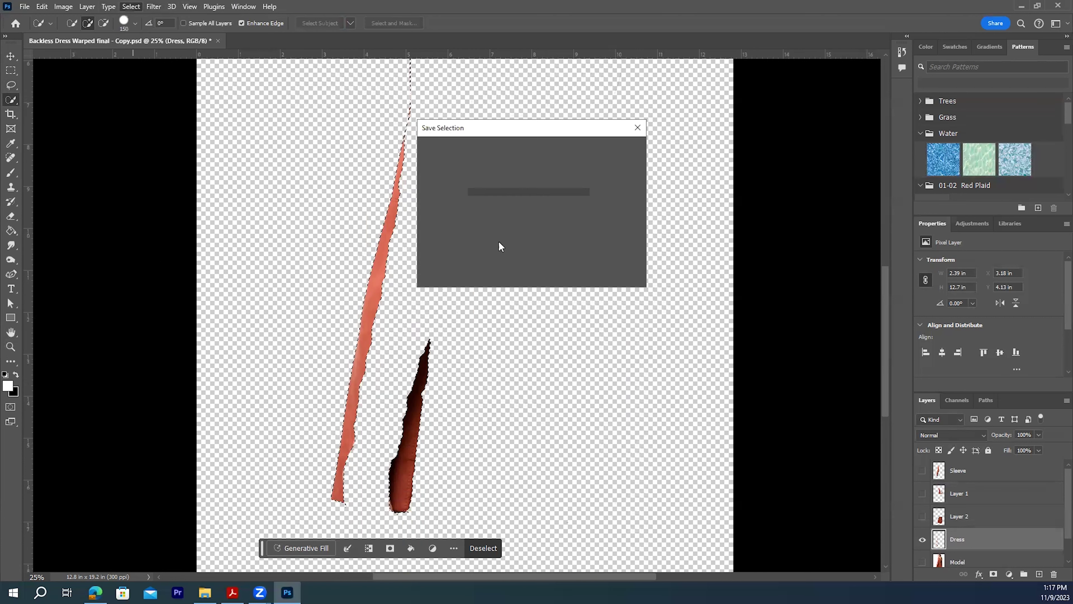
text(Fron)
click(623, 153)
key(ctrl+j)
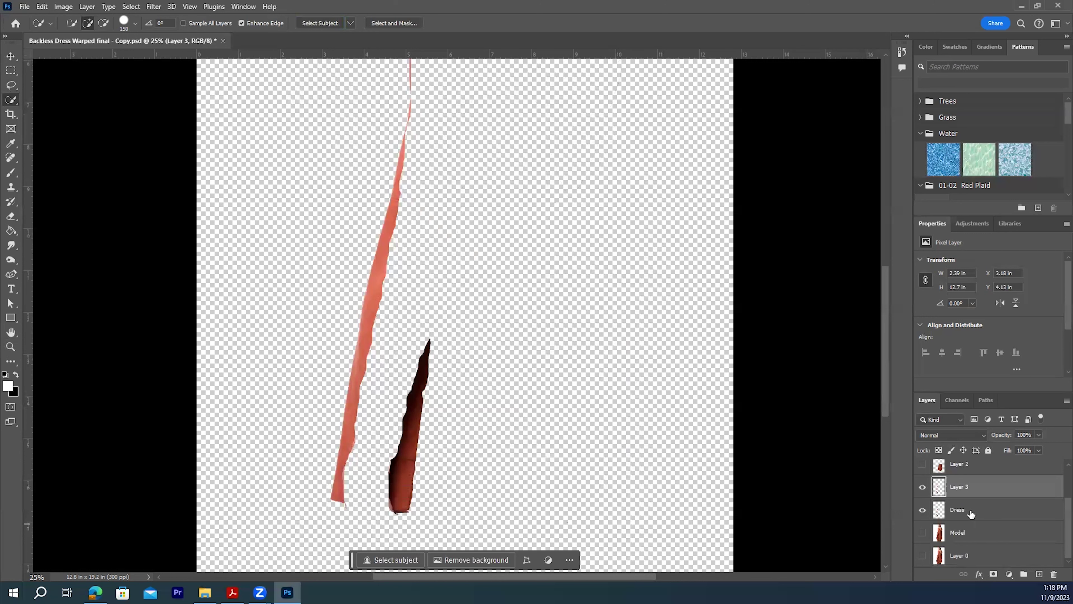
key(ctrl+z)
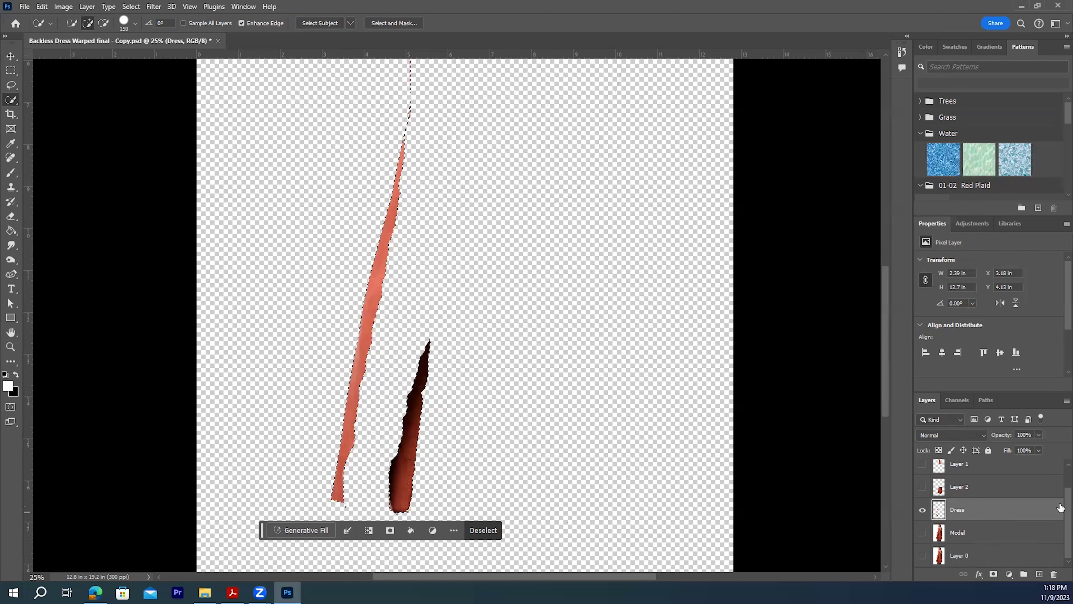
key(ctrl+d)
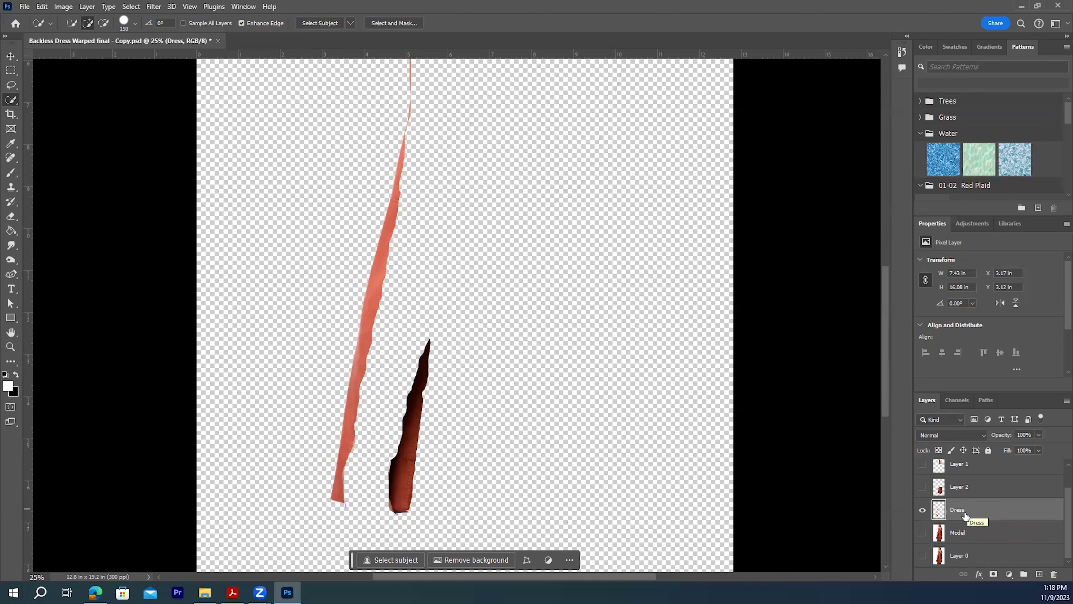
Rename layers Dress to Front, Layer 2 to Bottom, and Layer 1 to Top.
double_click(965, 514)
text(Front)
key(Return)
scroll(1056, 508, up, 2)
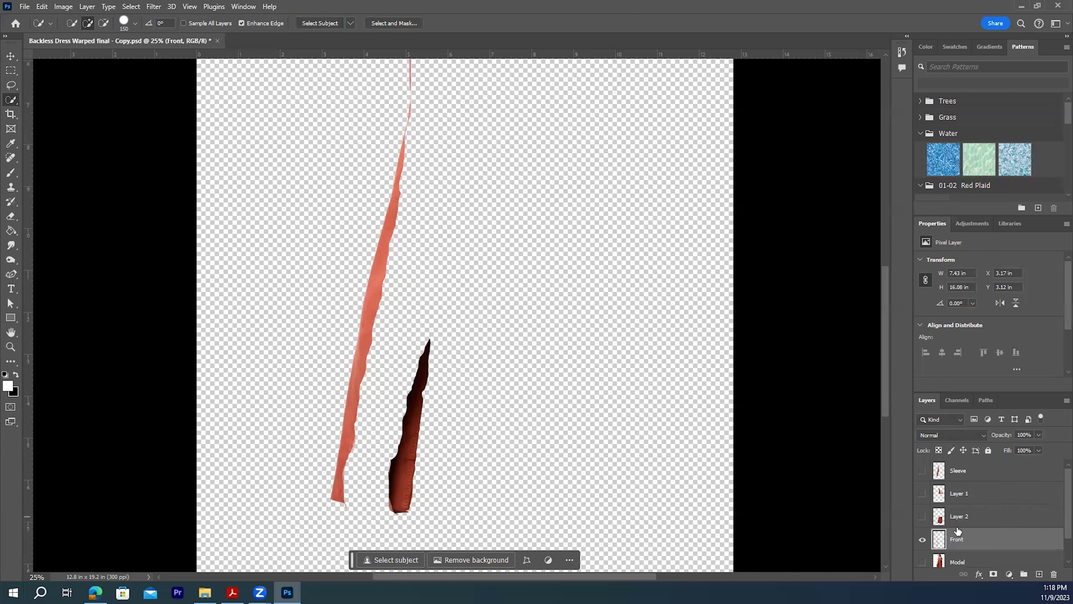
double_click(981, 517)
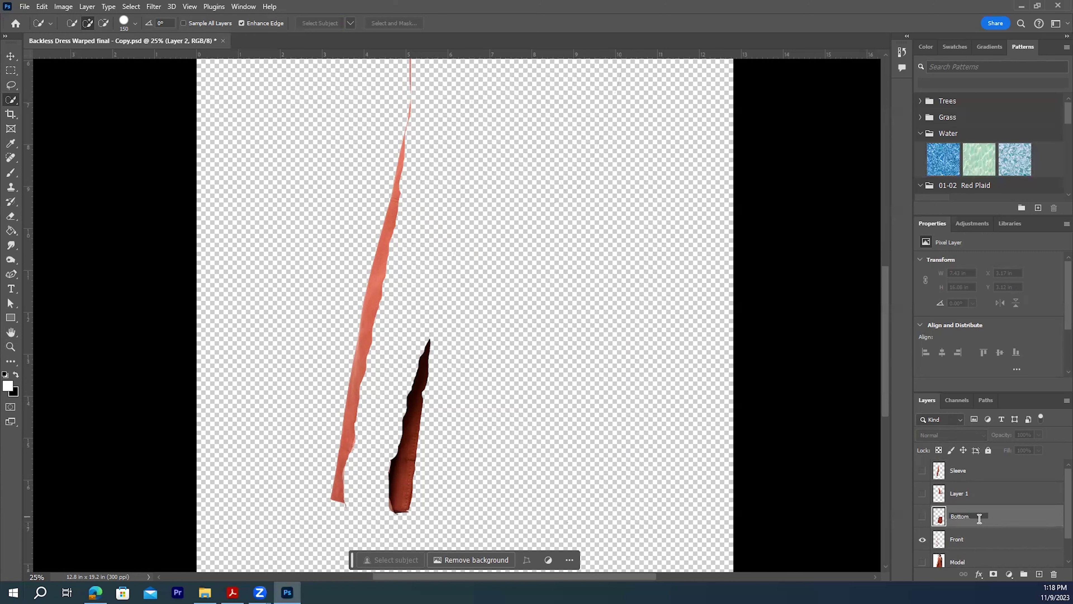
text(Bottom)
double_click(971, 495)
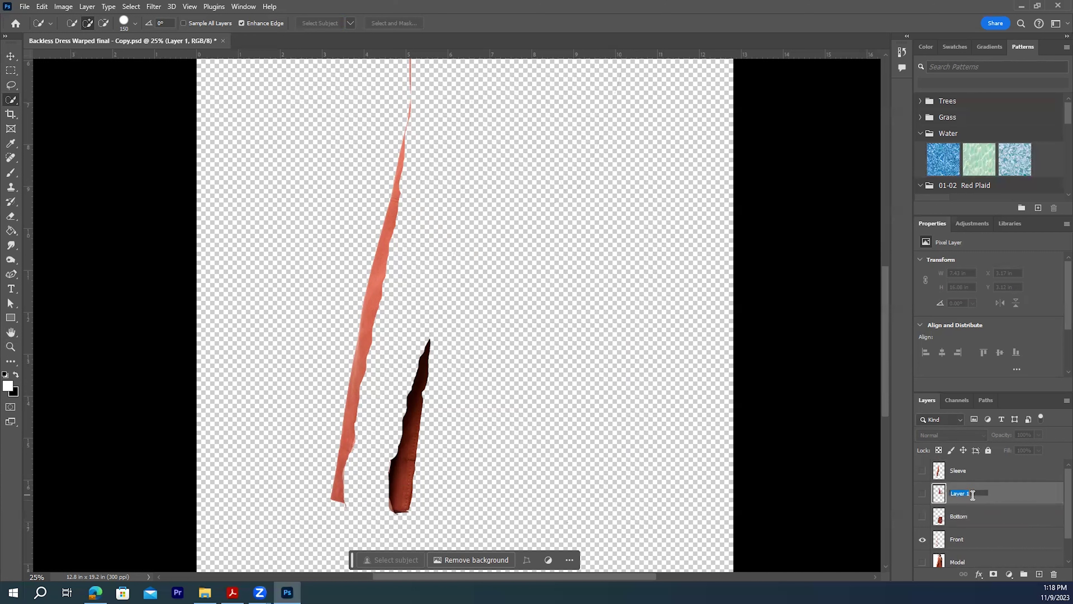
text(Top)
Show the Top, Bottom and Sleeve dress layers and undo twice to compare recent dress edits.
click(923, 516)
click(922, 493)
click(923, 470)
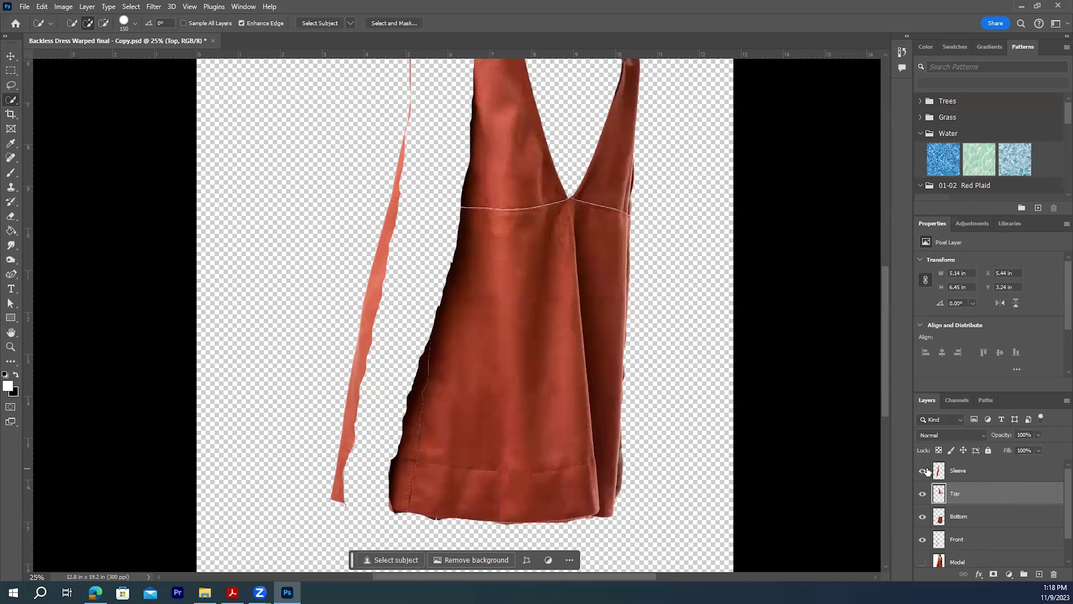
scroll(1056, 503, down, 1)
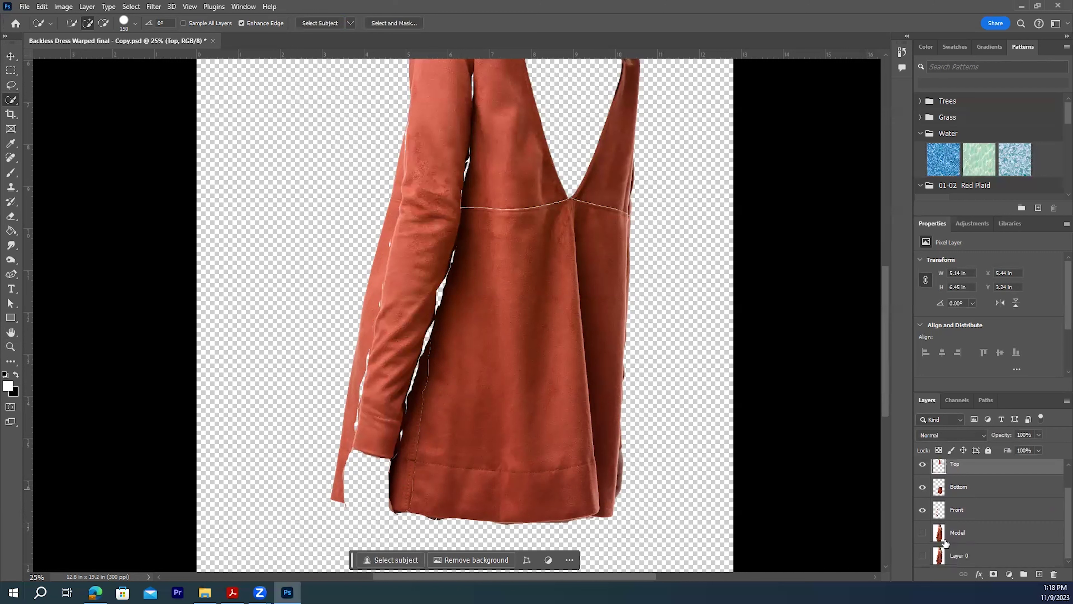
scroll(1057, 499, up, 1)
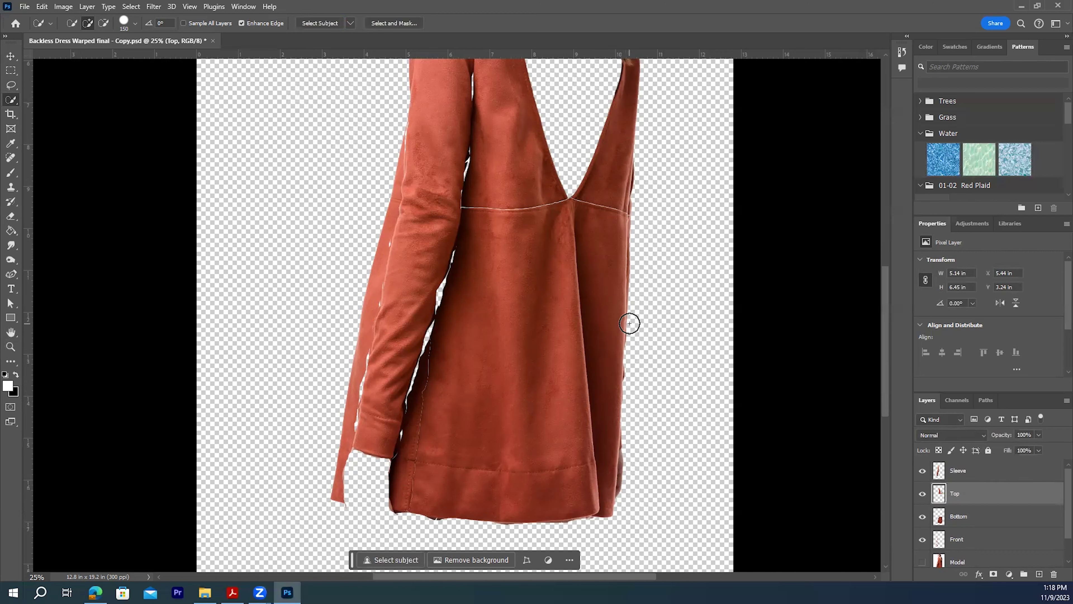
key(ctrl+z)
key(ctrl+z)
key(ctrl+z)
key(ctrl+z)
key(ctrl+z)
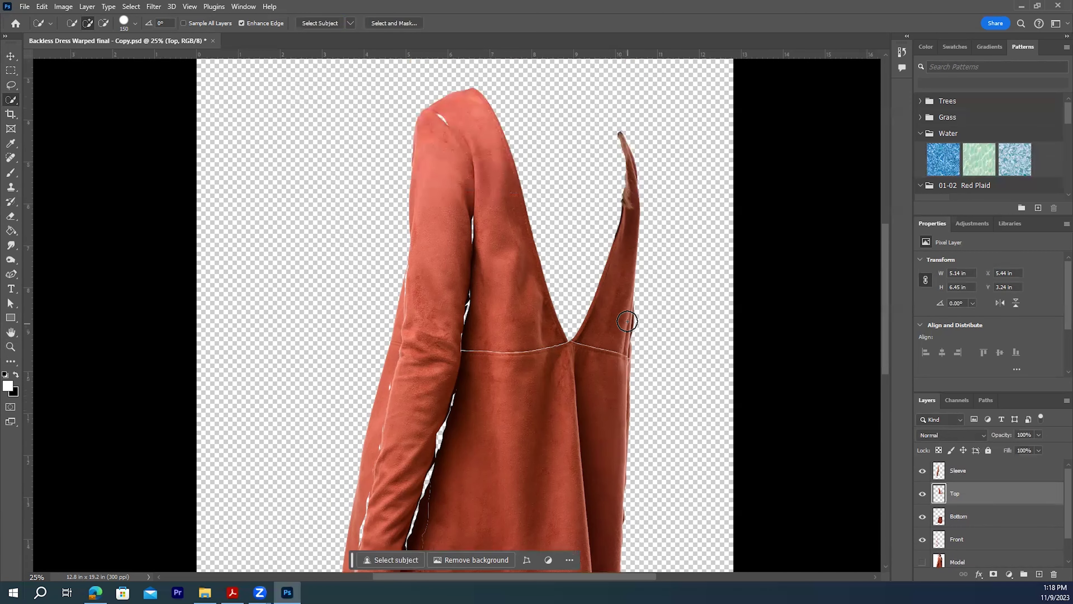
key(ctrl+z)
key(ctrl+z)
key(ctrl+z)
key(ctrl+z)
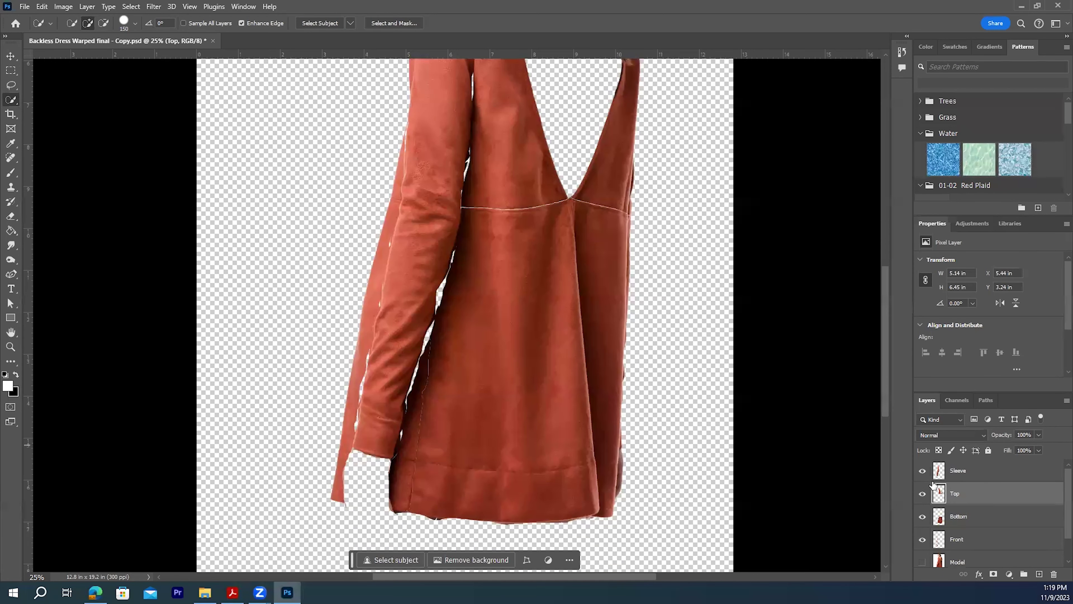
Select the Sleeve layer and ready the Zoom tool with Alt for zooming out.
click(972, 475)
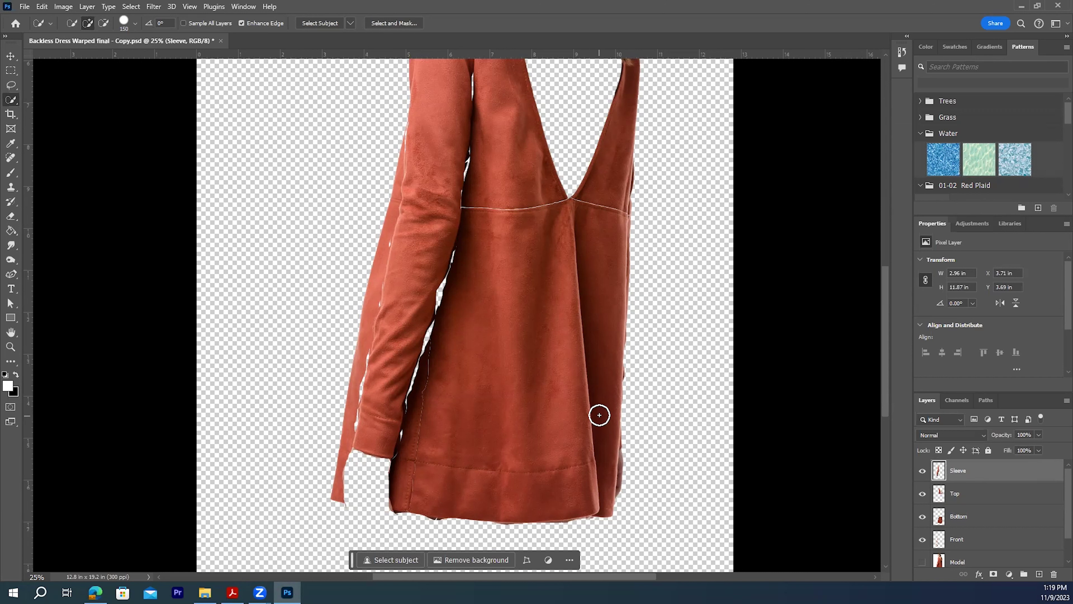
scroll(598, 416, up, 5)
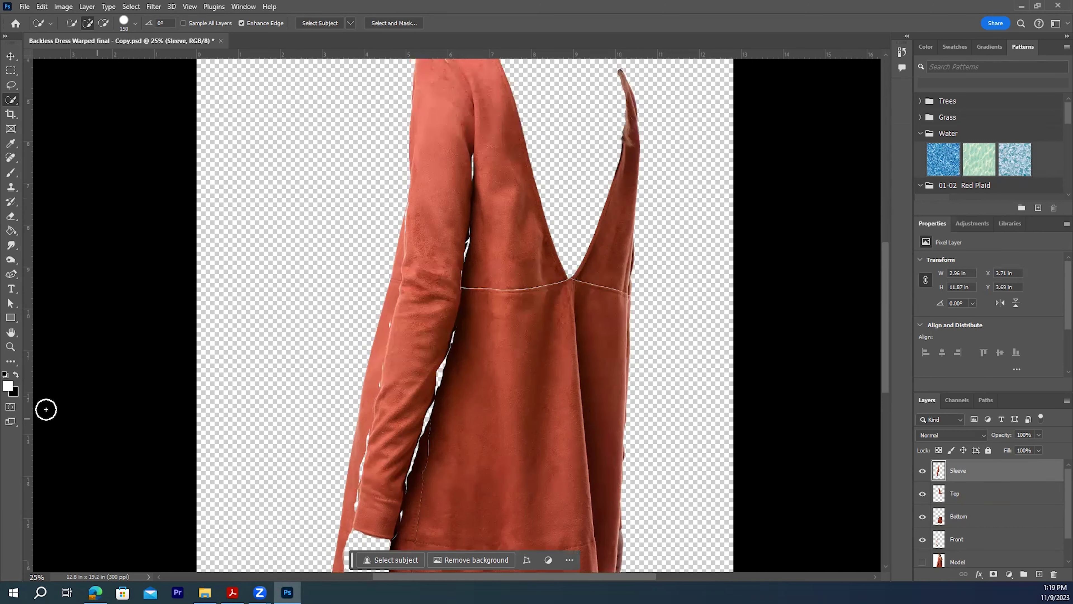
click(10, 347)
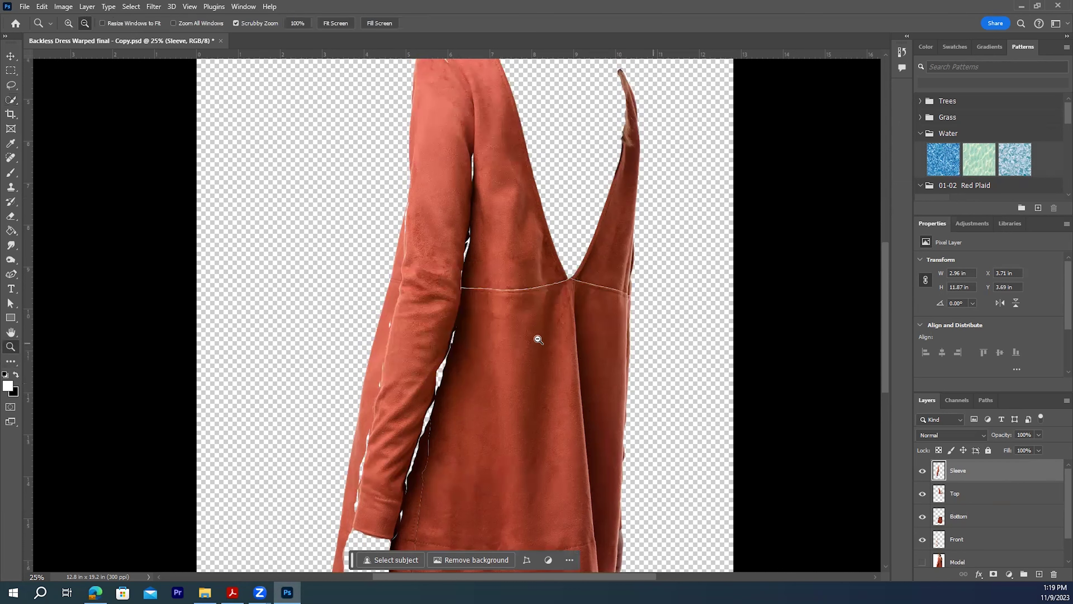
key(alt)
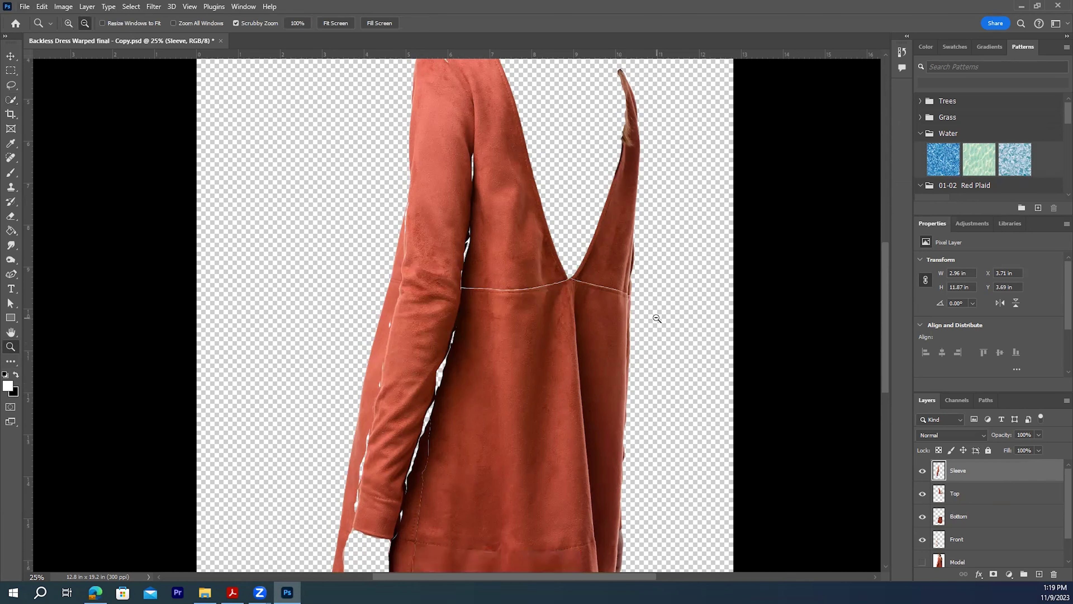
Zoom out, marquee a rectangle around the whole sleeve, and start a Pattern fill layer.
alt+click(657, 317)
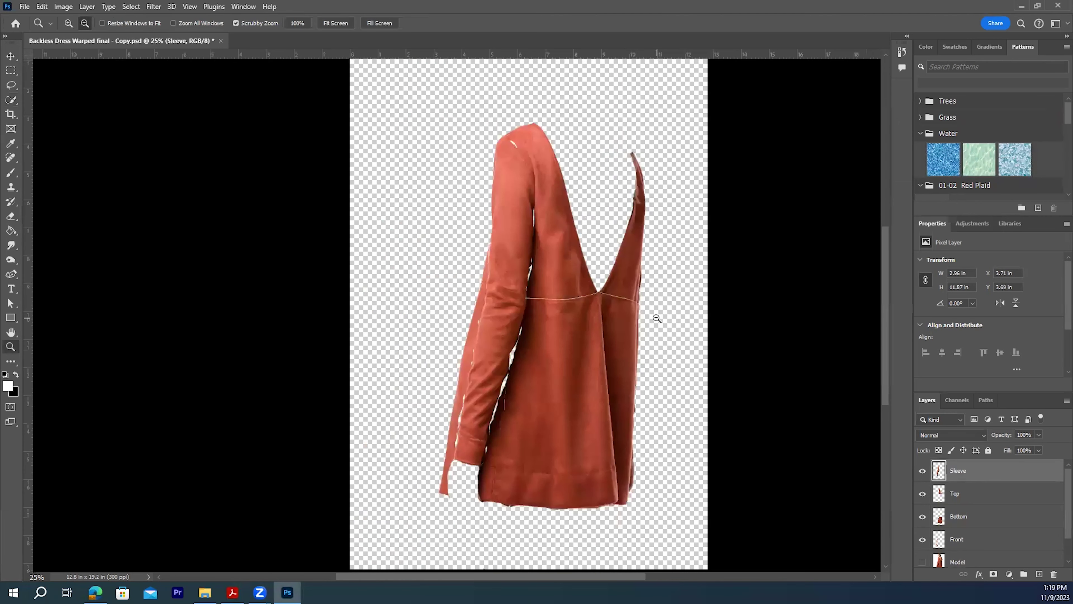
click(11, 56)
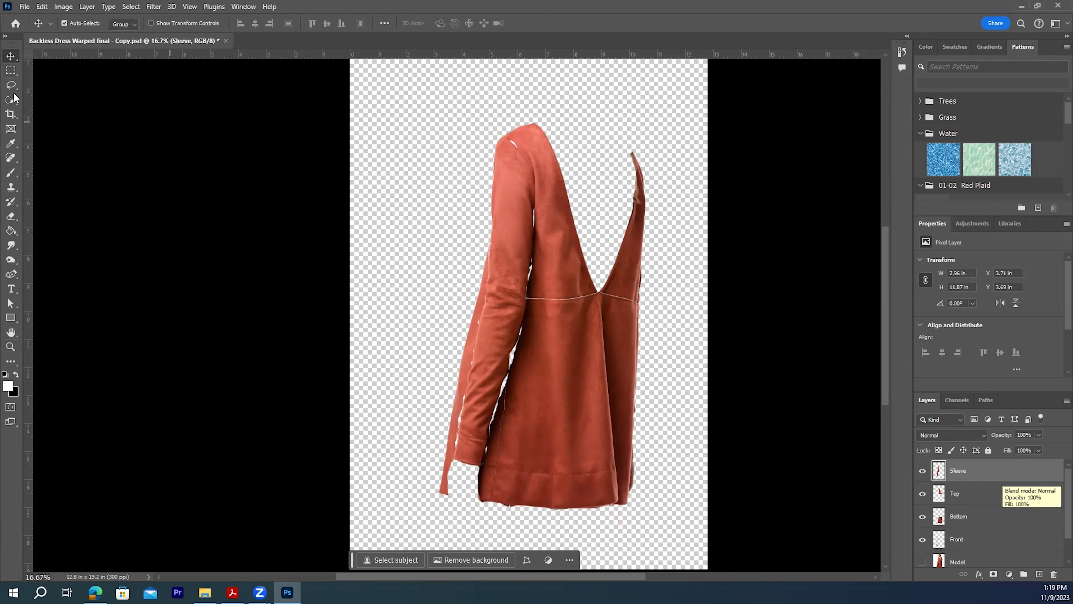
click(11, 71)
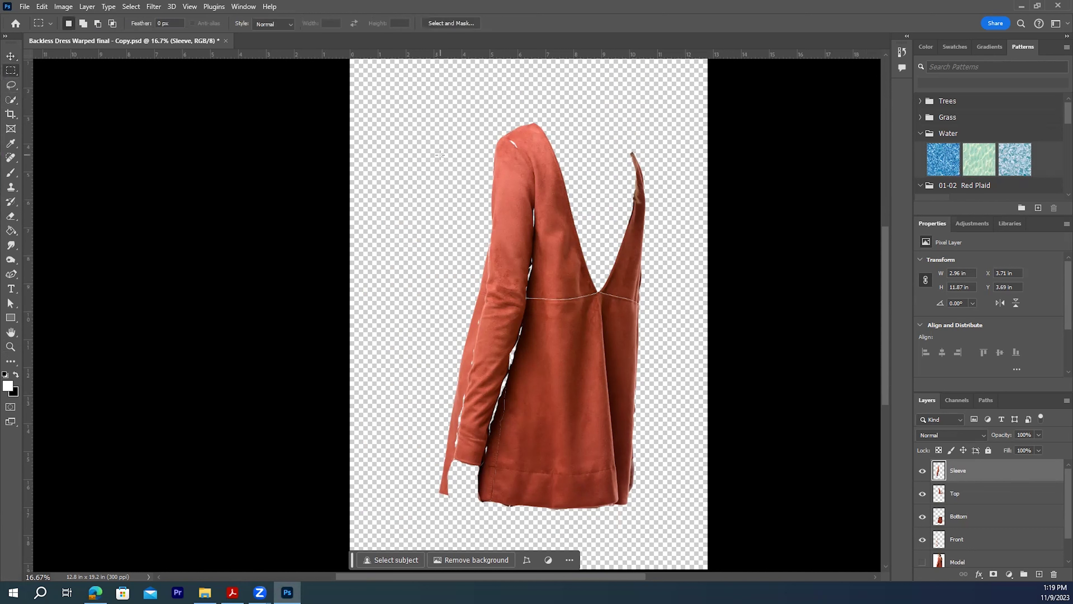
drag(423, 121, 555, 507)
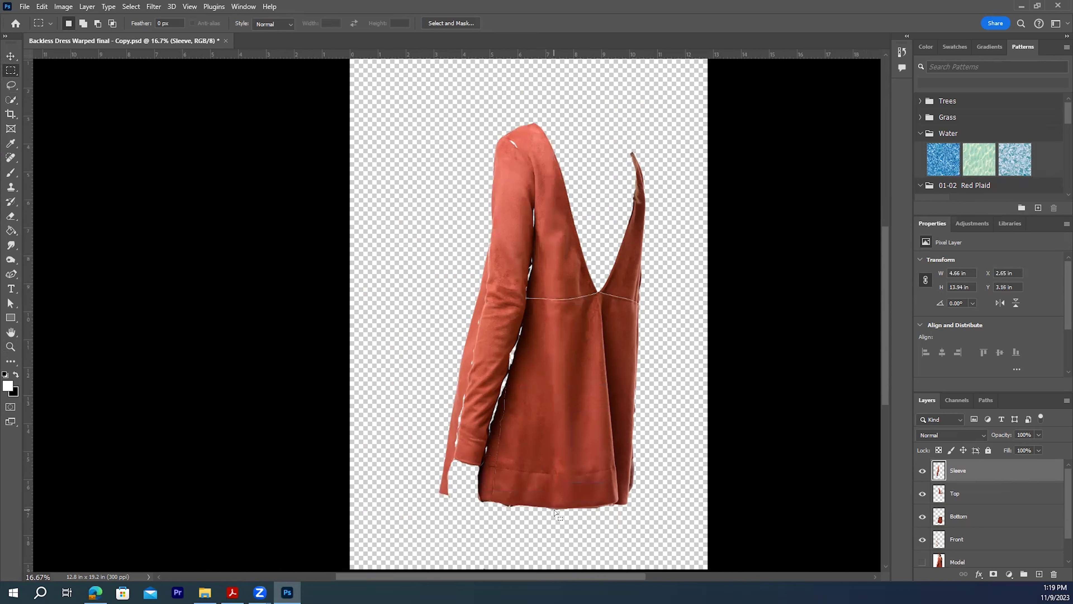
click(1009, 574)
click(1005, 398)
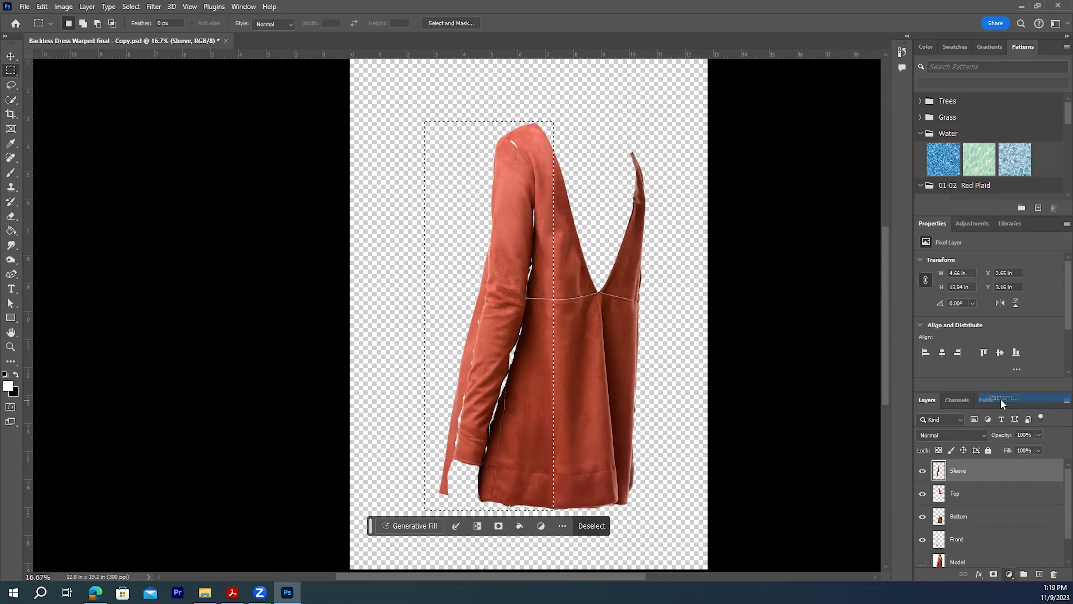
Fill the sleeve rectangle with the red and blue diamond pattern as Pattern Fill 1.
click(671, 169)
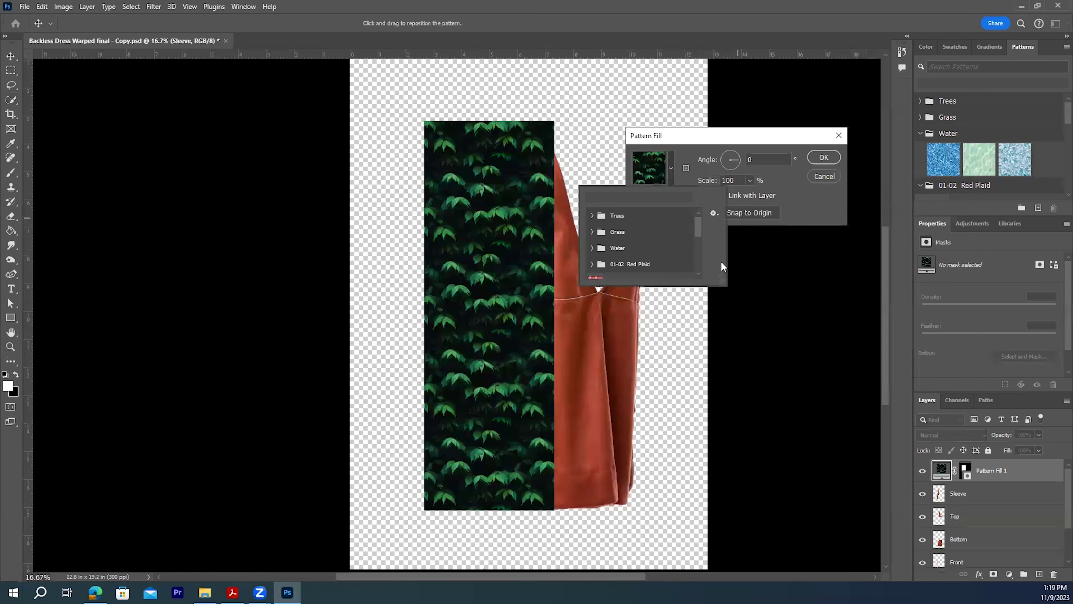
drag(700, 231, 703, 268)
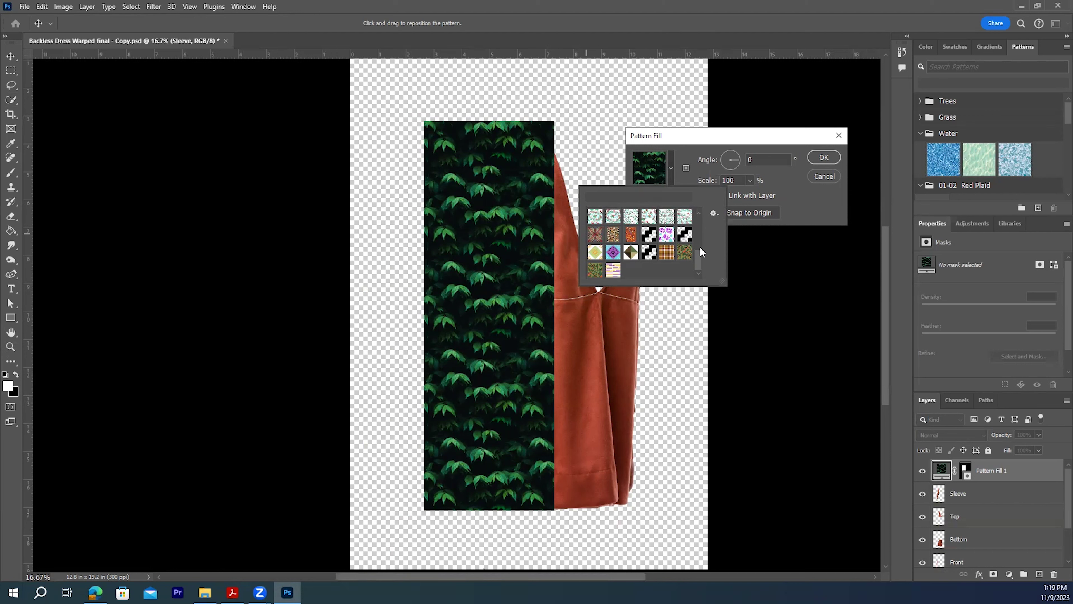
click(595, 236)
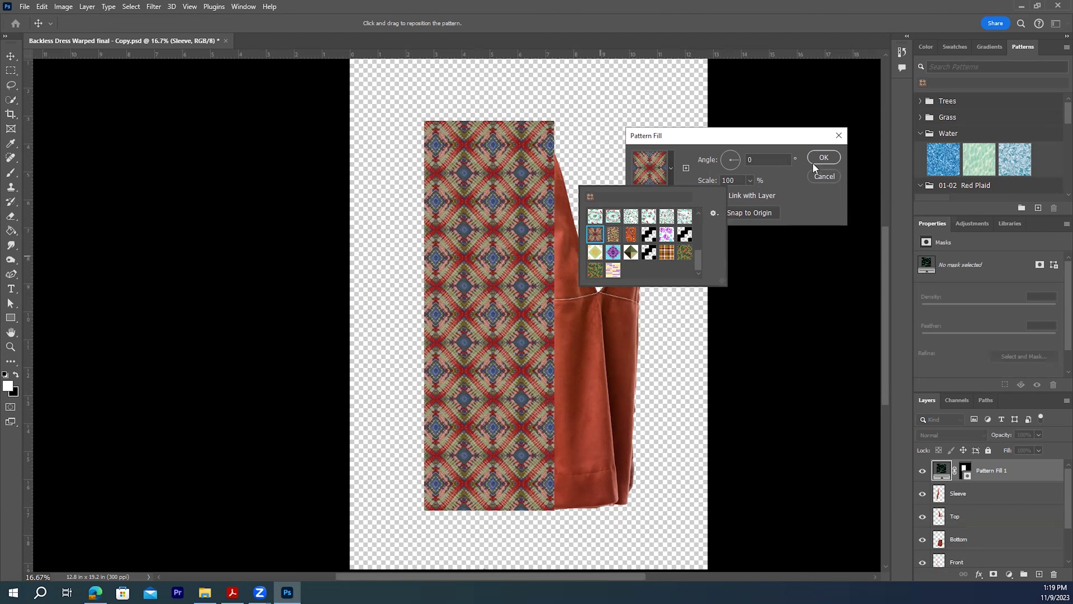
click(827, 158)
click(825, 157)
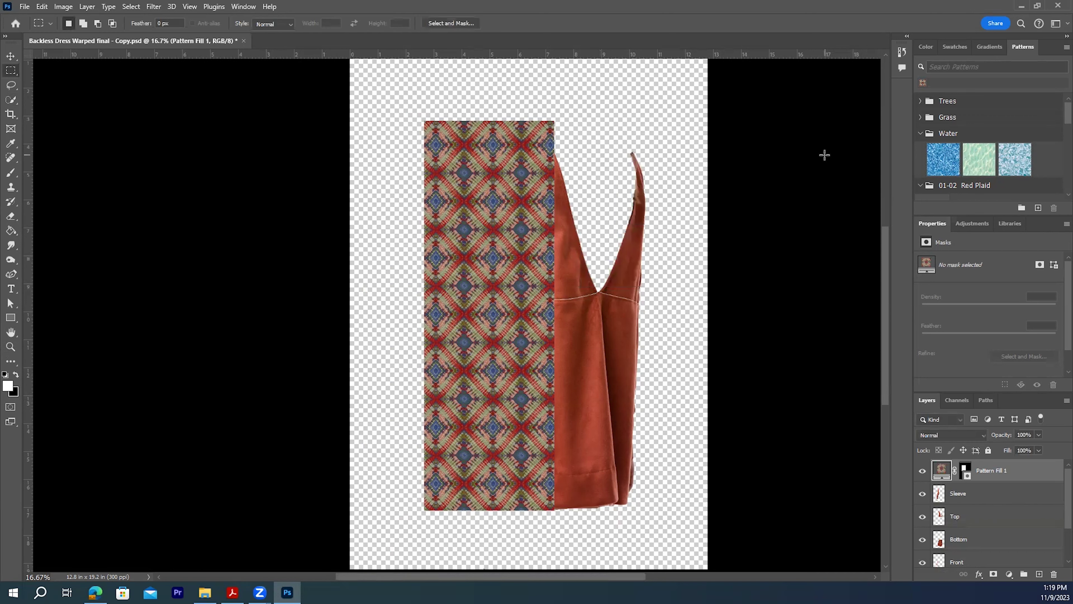
Clip Pattern Fill 1 to the Sleeve layer and convert it to a smart object.
right_click(990, 469)
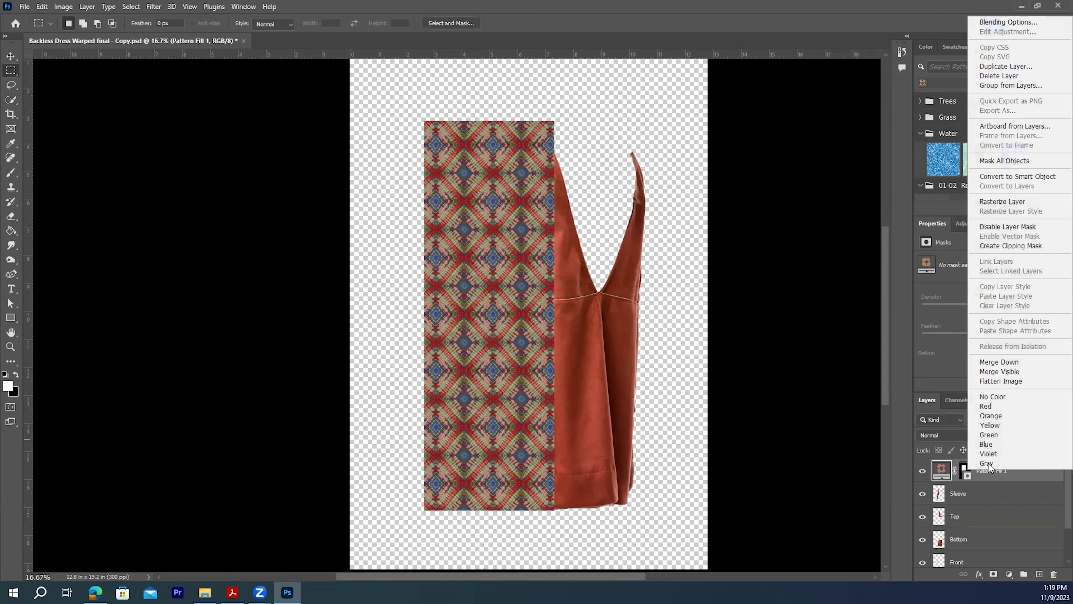
click(988, 246)
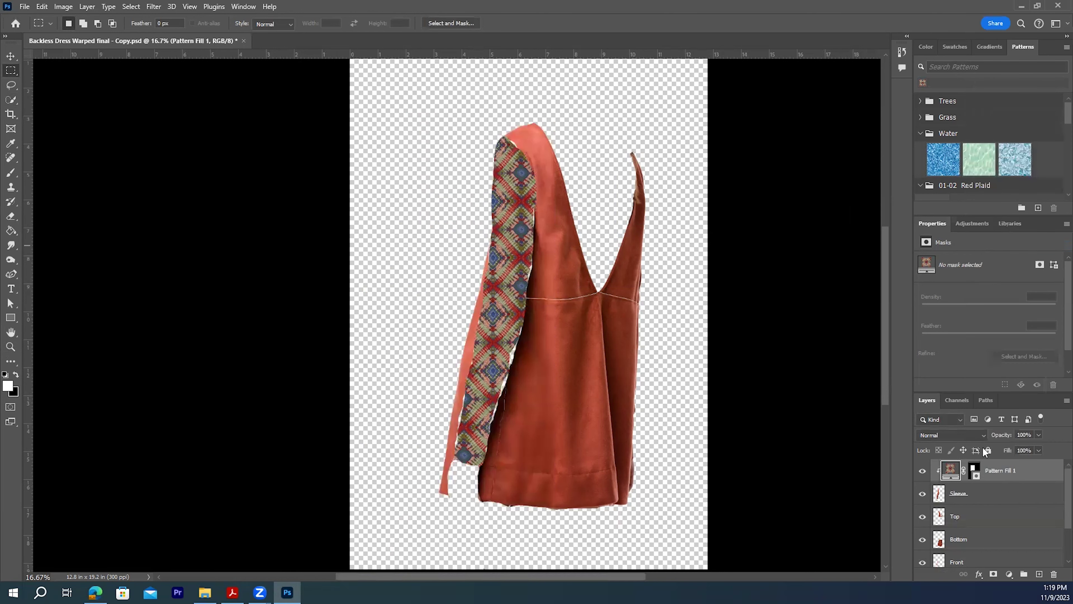
right_click(998, 470)
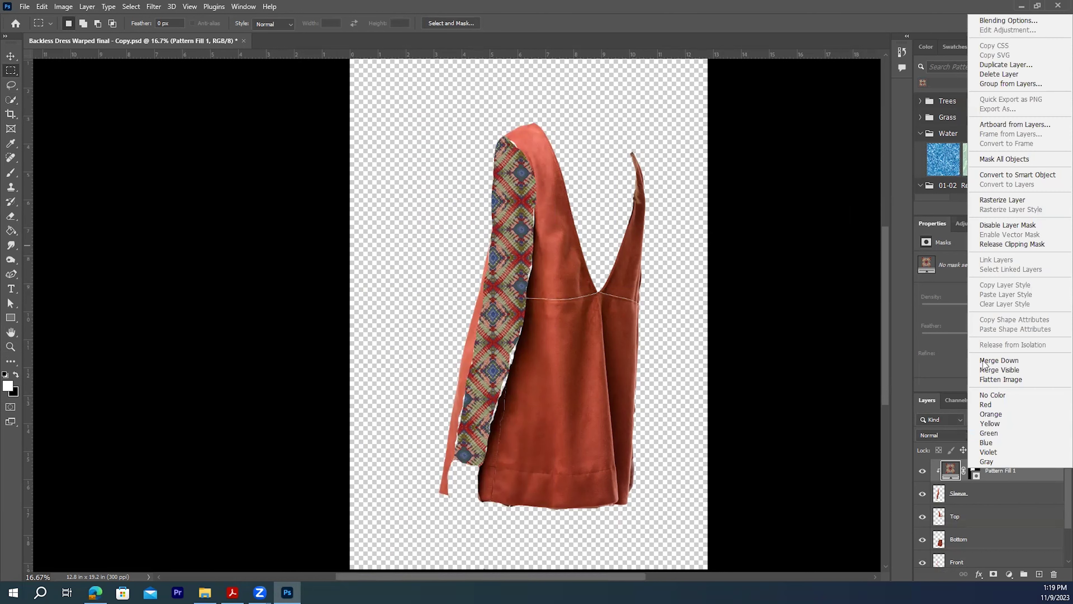
click(987, 176)
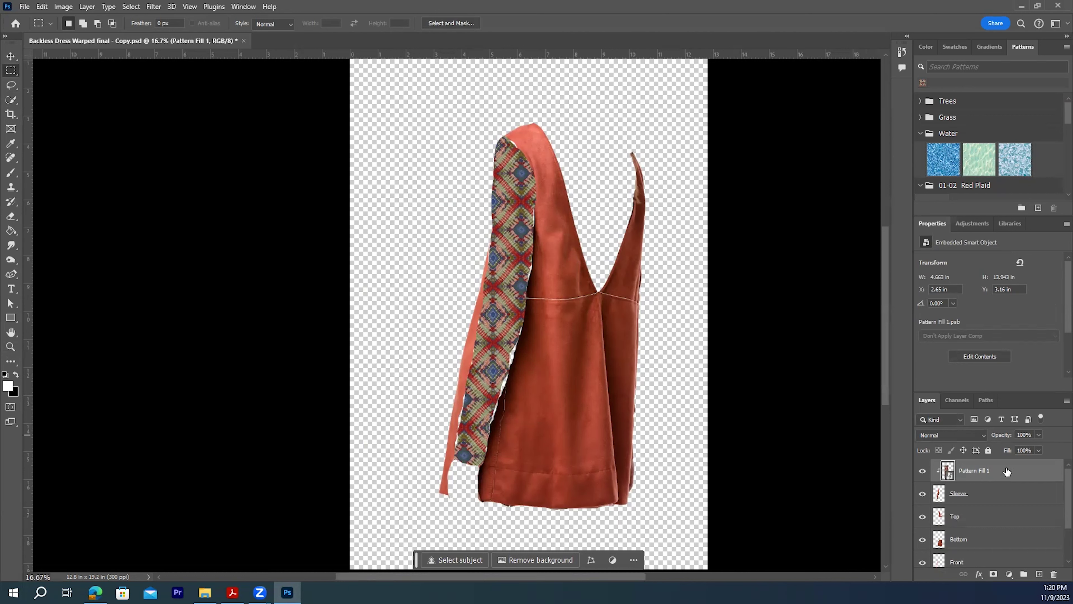
Free-transform the sleeve pattern, rotating it about 3° clockwise, and switch to Warp.
key(ctrl+t)
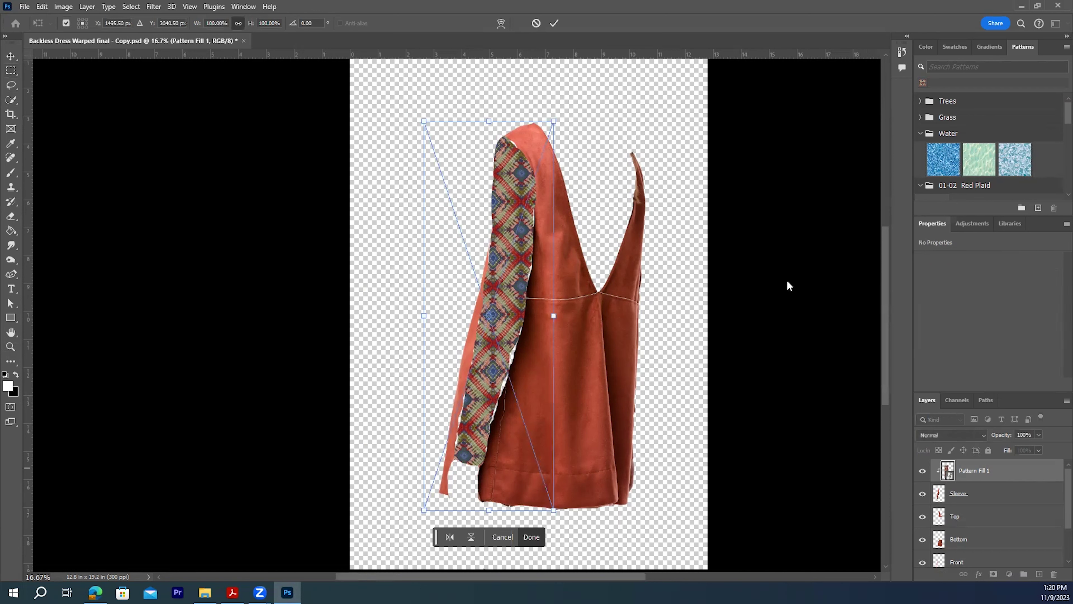
drag(564, 115, 570, 129)
right_click(508, 180)
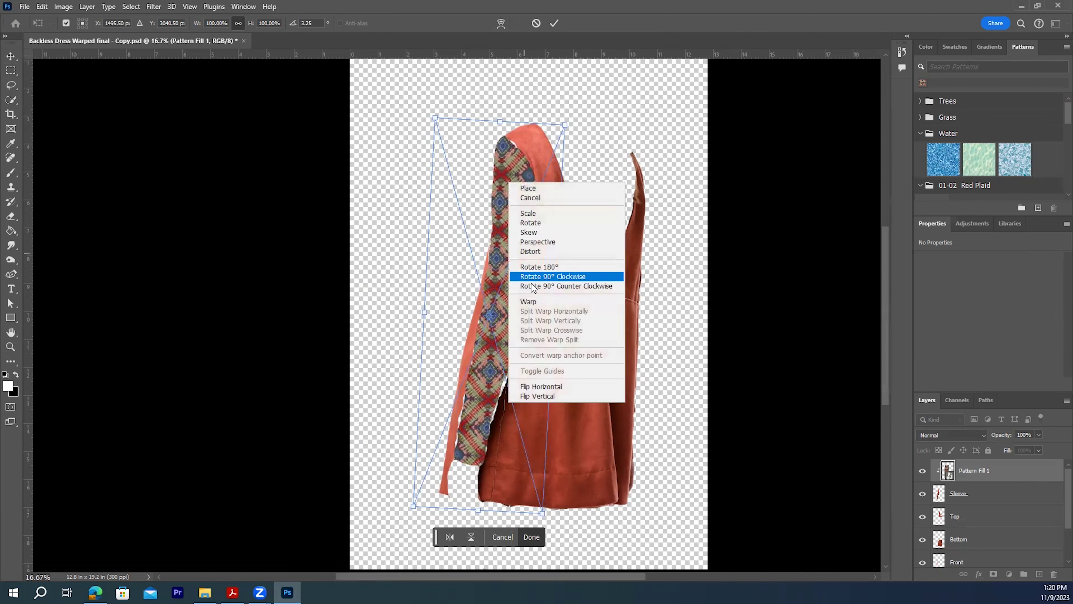
click(537, 302)
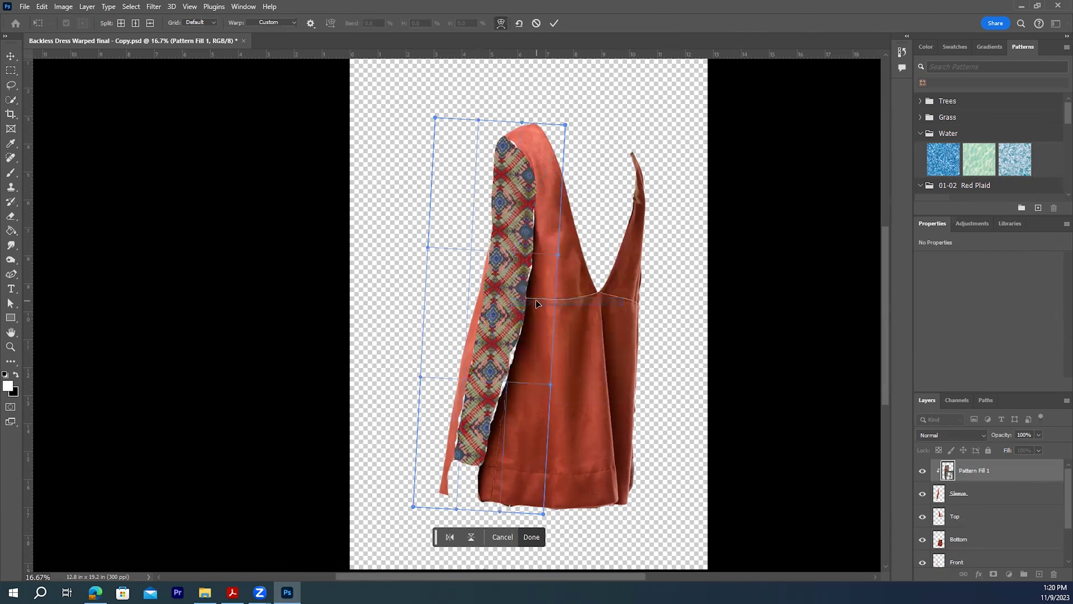
Warp the pattern's corners, edges and middle to bend along the sleeve, then commit.
drag(457, 508, 435, 506)
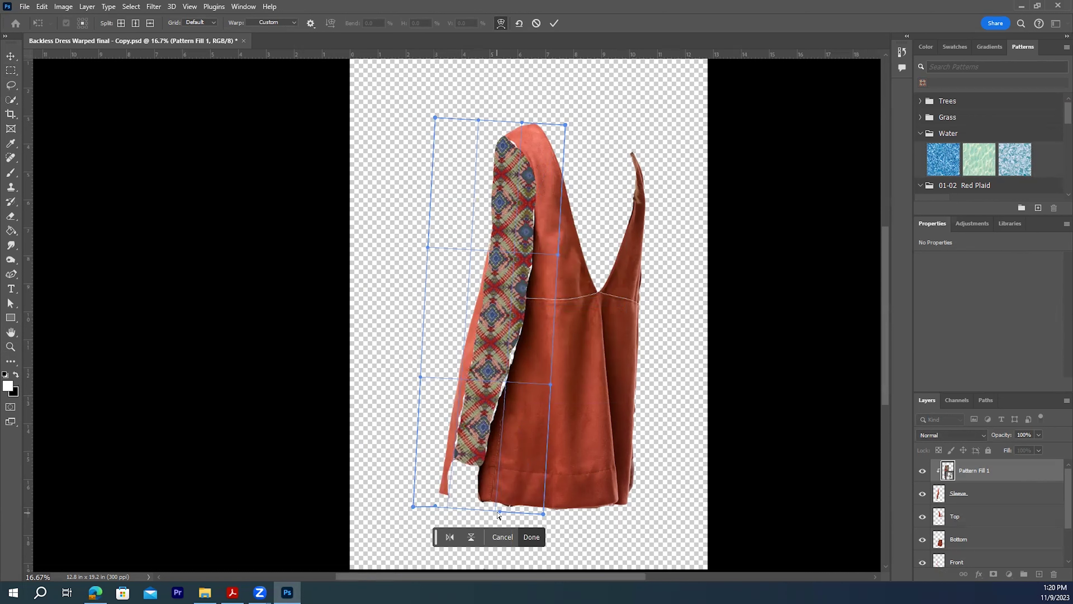
drag(498, 511, 476, 510)
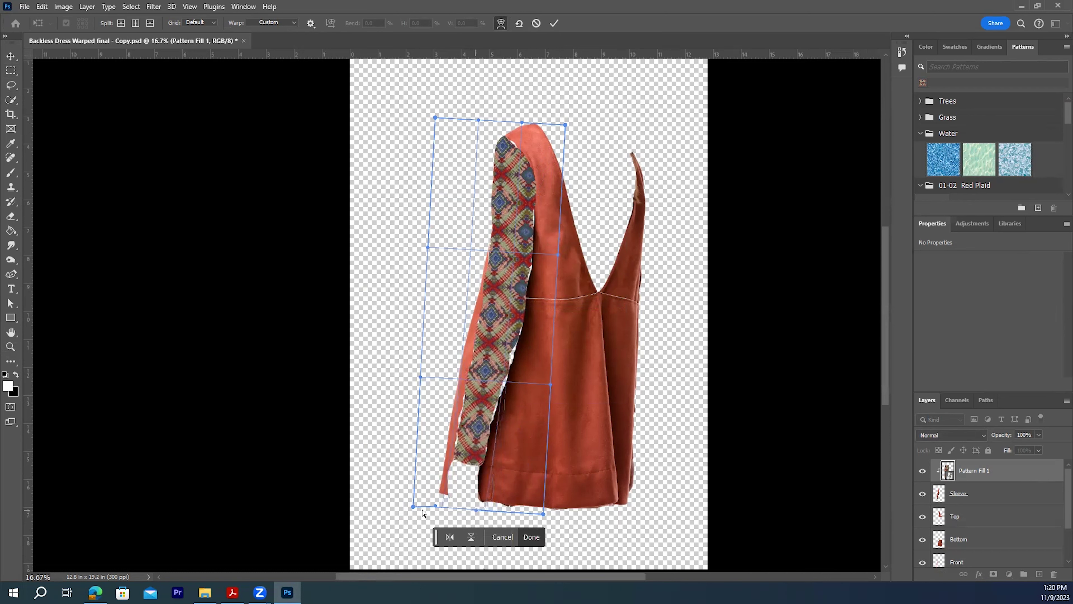
drag(411, 507, 370, 488)
drag(523, 122, 561, 118)
drag(558, 254, 577, 257)
drag(473, 249, 480, 250)
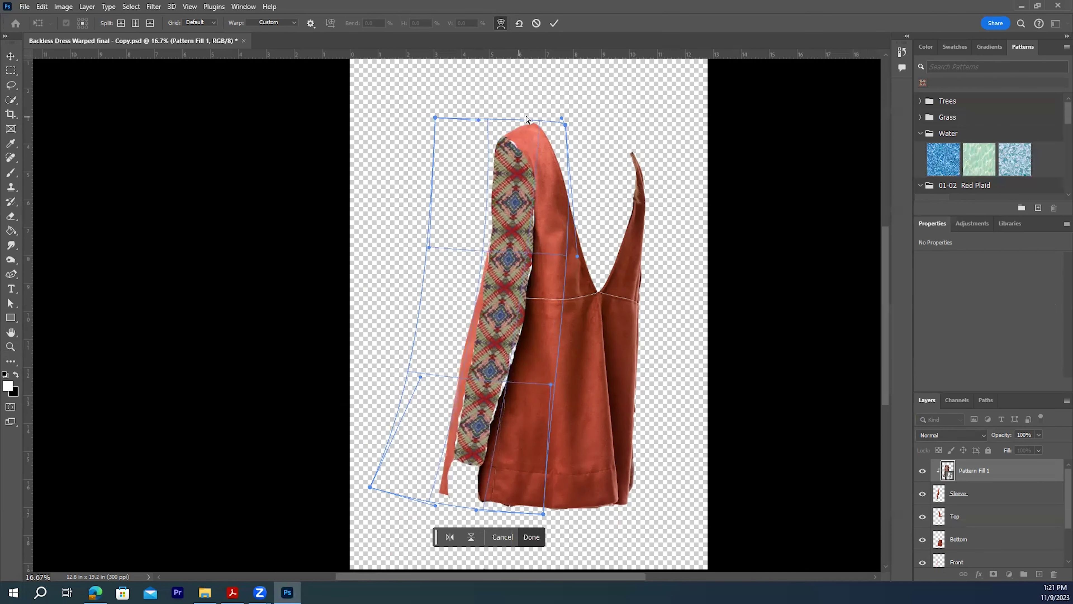
drag(436, 118, 407, 119)
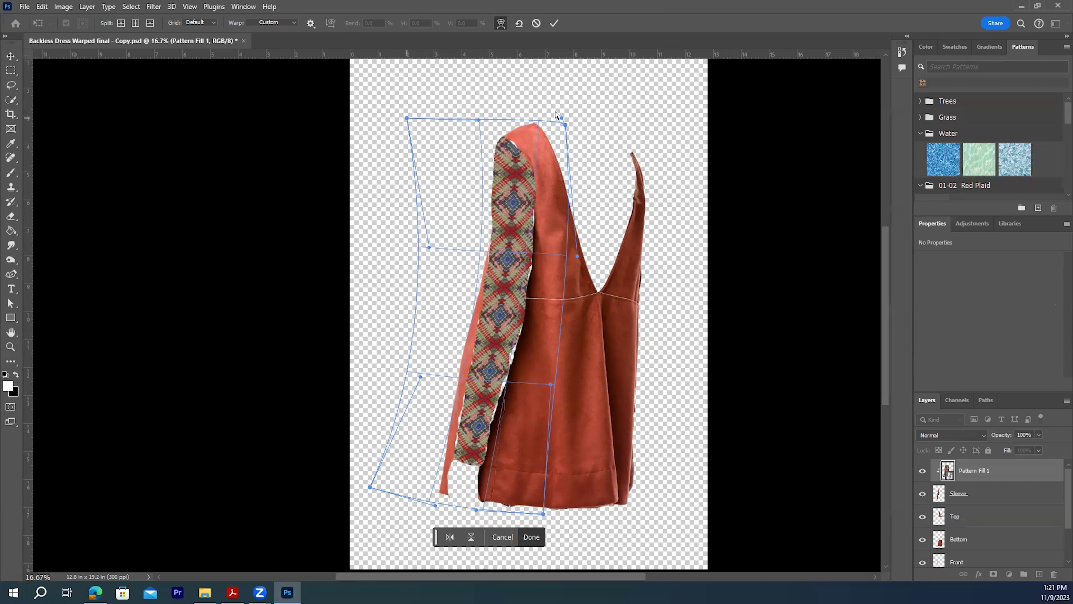
drag(577, 255, 611, 255)
drag(439, 249, 490, 250)
drag(531, 515, 485, 510)
mouse_move(549, 385)
mouse_down()
mouse_move(523, 380)
mouse_move(552, 386)
mouse_up()
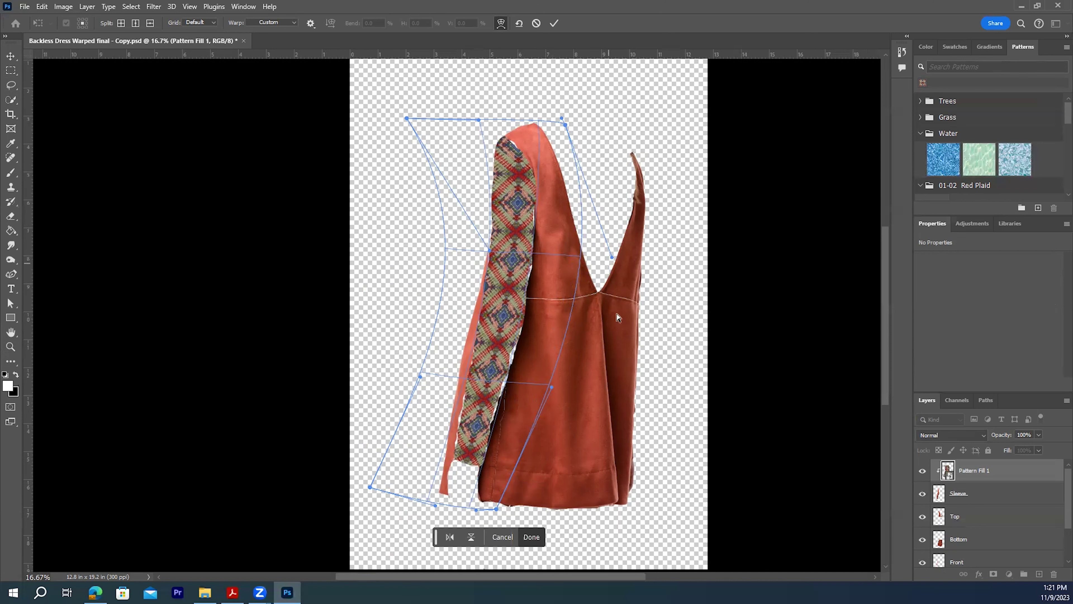
click(554, 23)
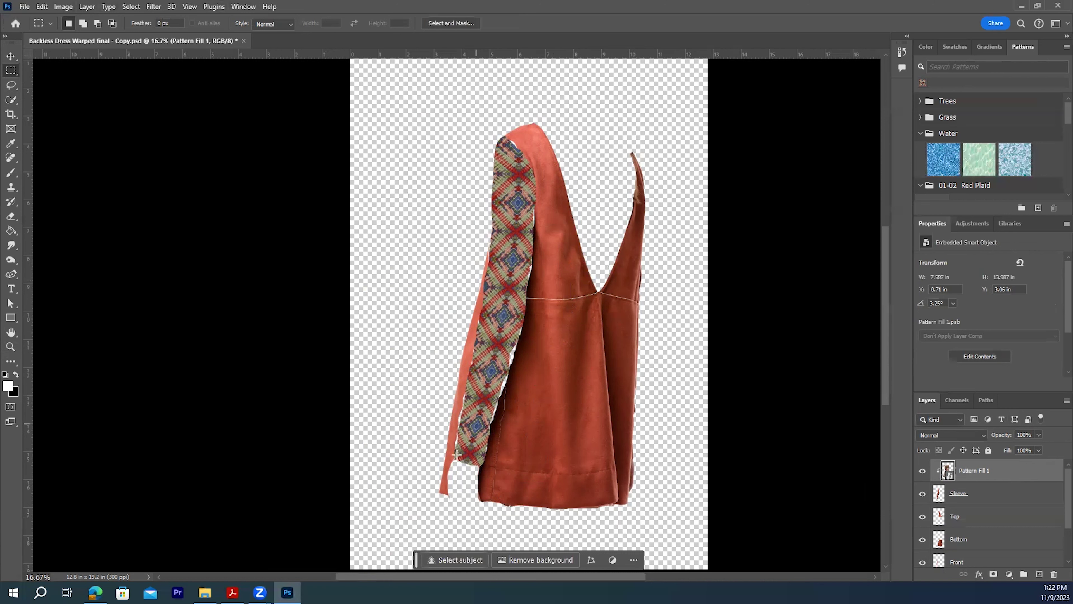
Open Liquify on the pattern layer, toggle the dress backdrop, and return to Forward Warp.
click(153, 7)
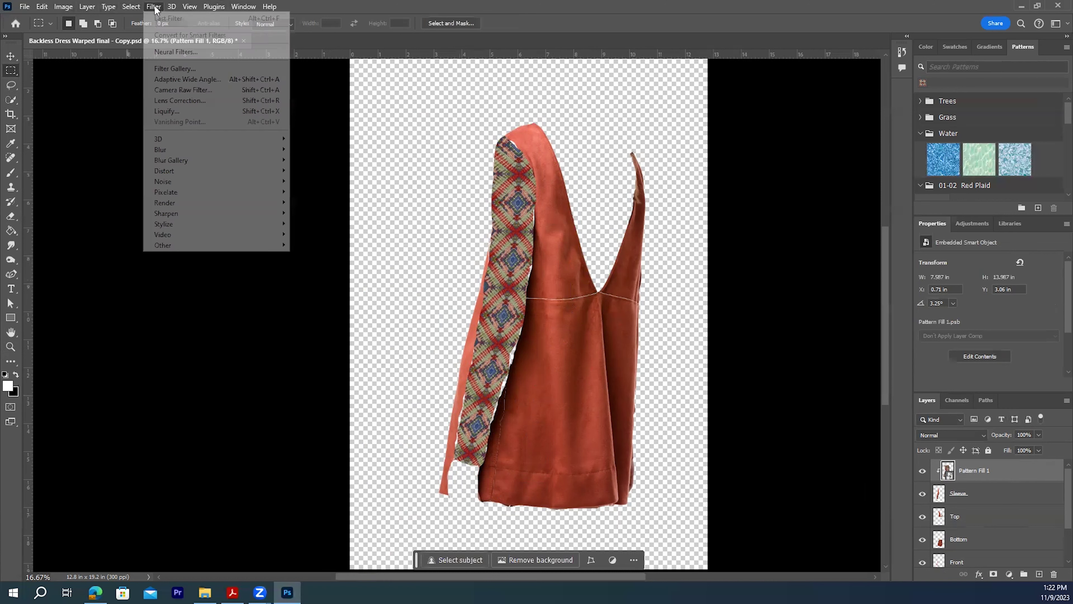
click(166, 111)
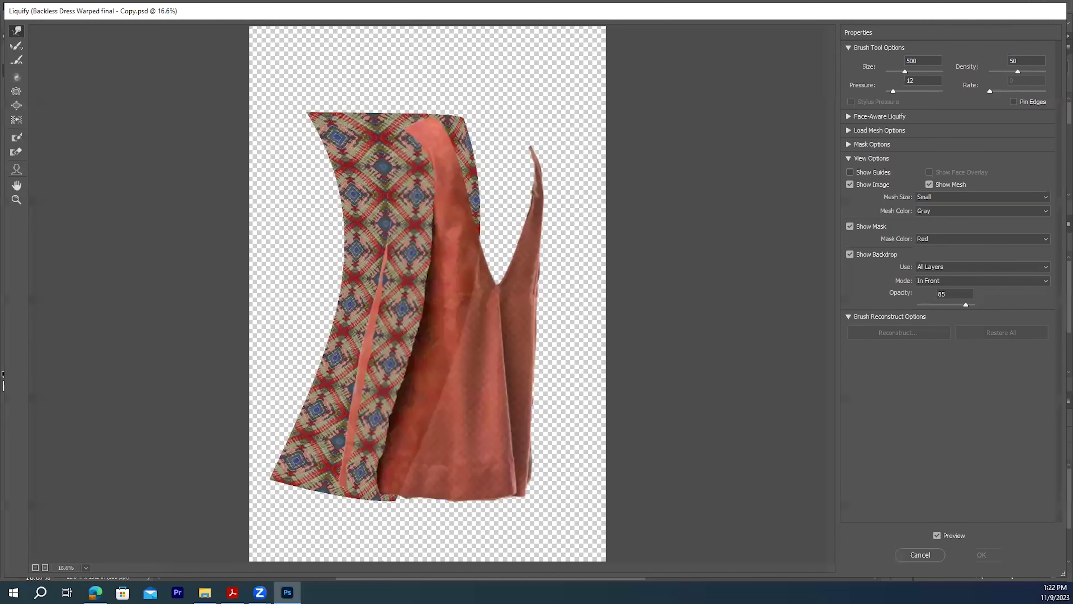
key(s)
click(849, 254)
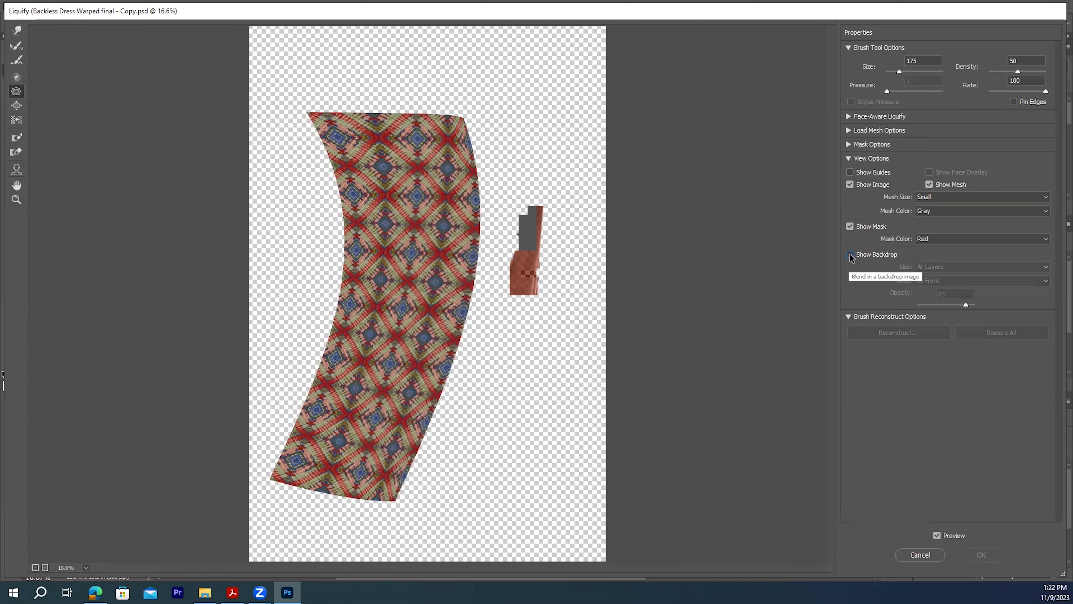
click(849, 255)
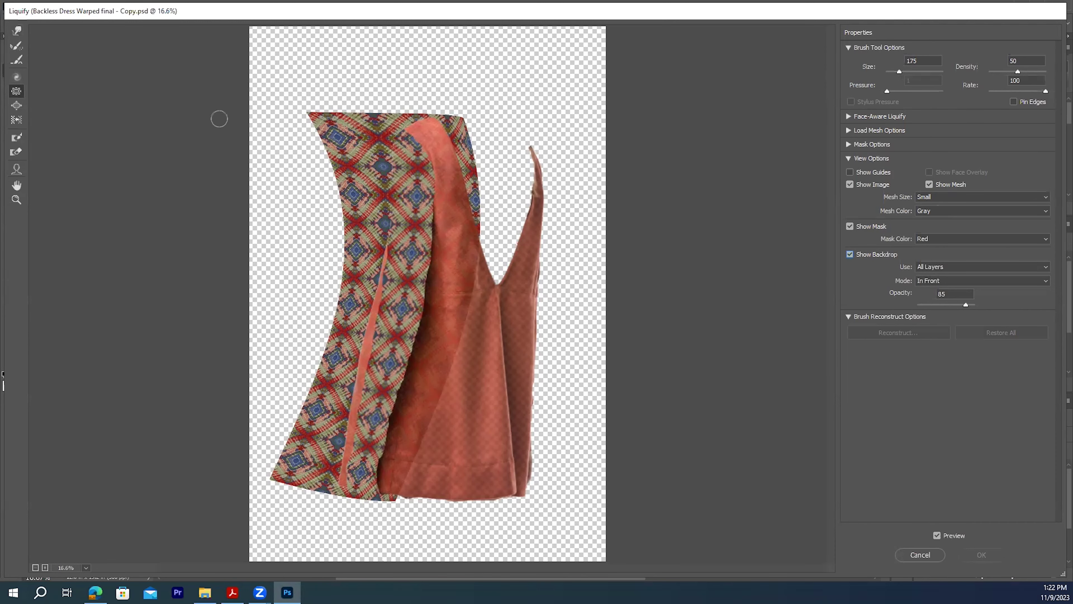
click(17, 31)
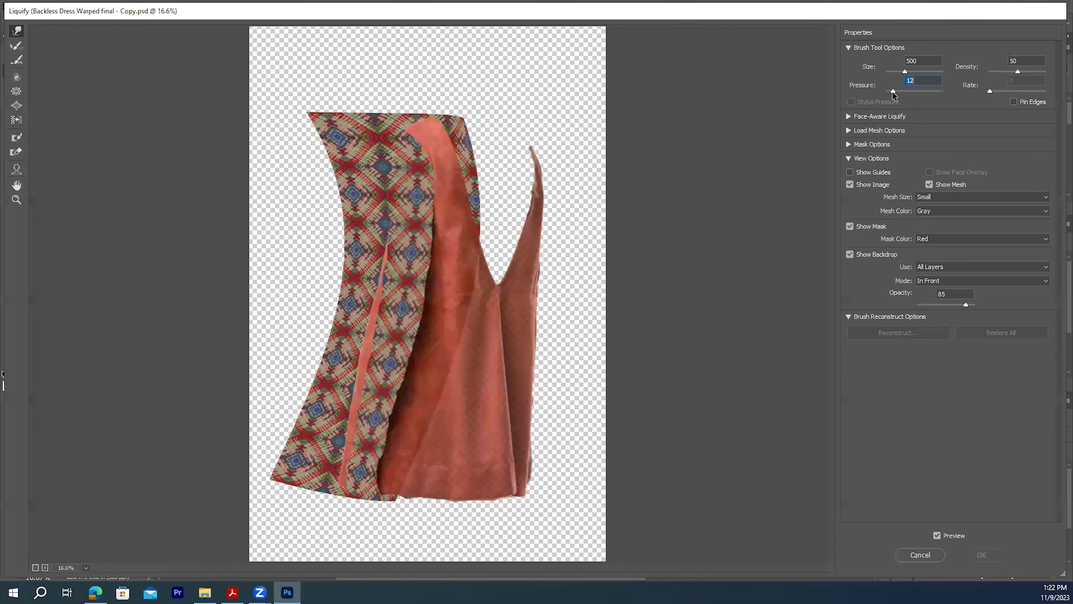
Make the dress backdrop more transparent and set the Forward Warp brush pressure to 12.
click(918, 79)
click(965, 306)
drag(963, 306, 960, 304)
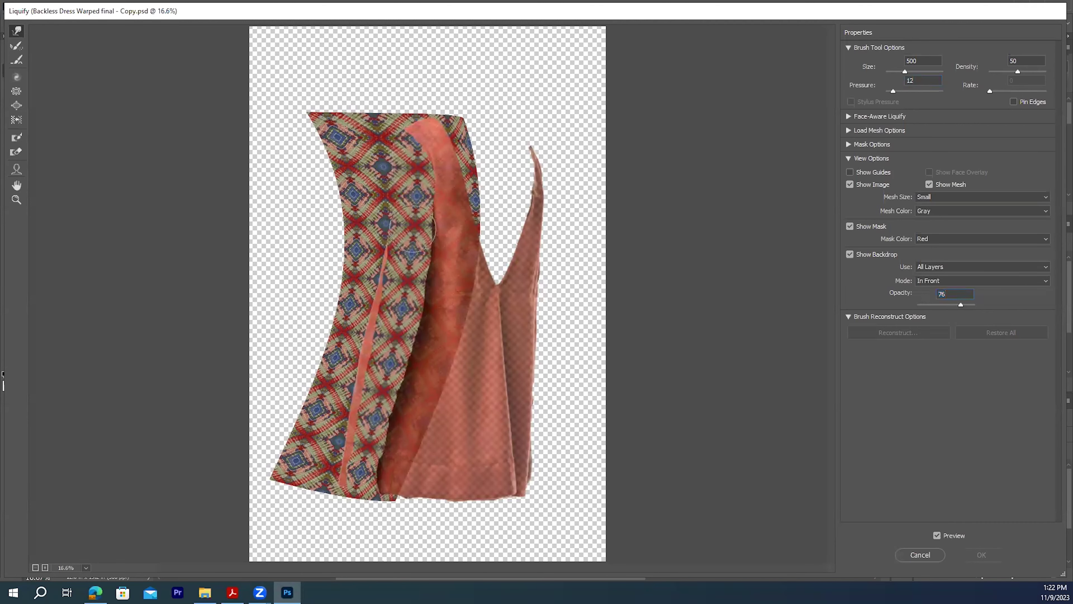
click(405, 304)
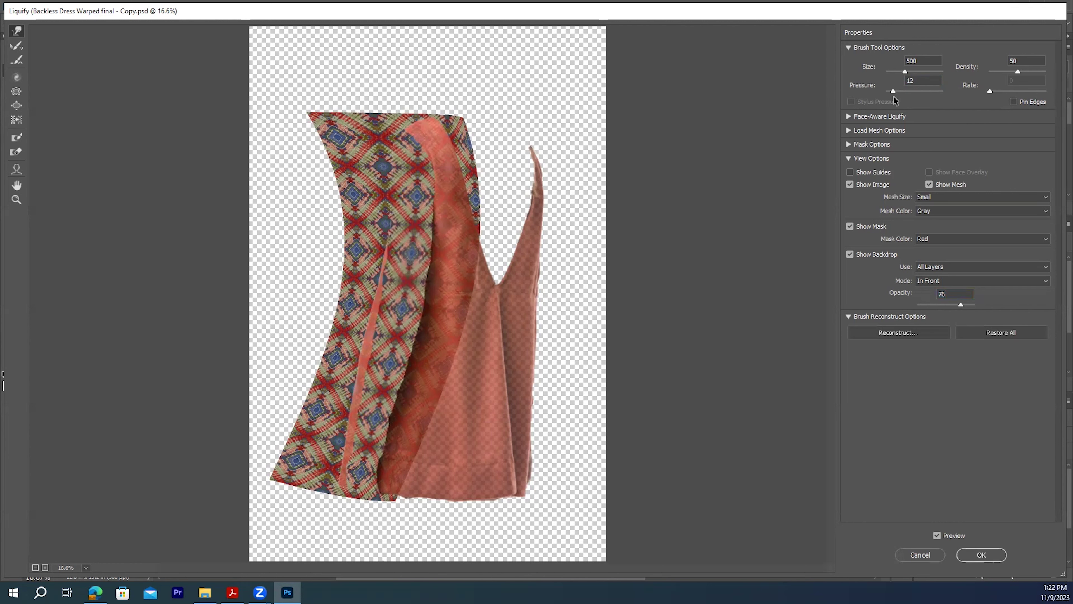
drag(919, 92, 924, 92)
click(399, 207)
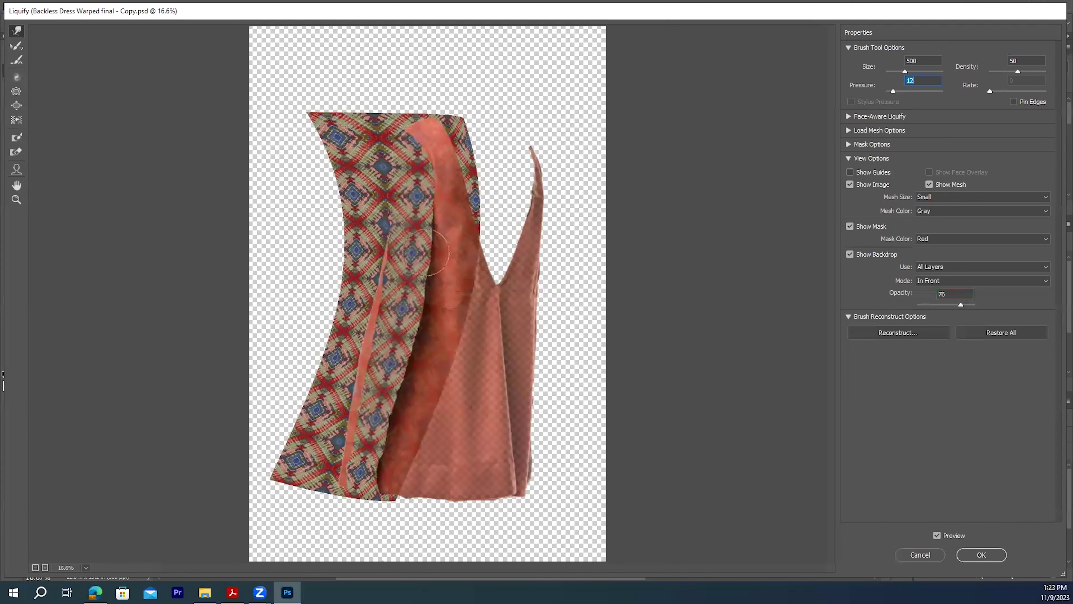
Push the diamond pattern along the fold and strap with Forward Warp, undoing one bad stroke.
click(585, 264)
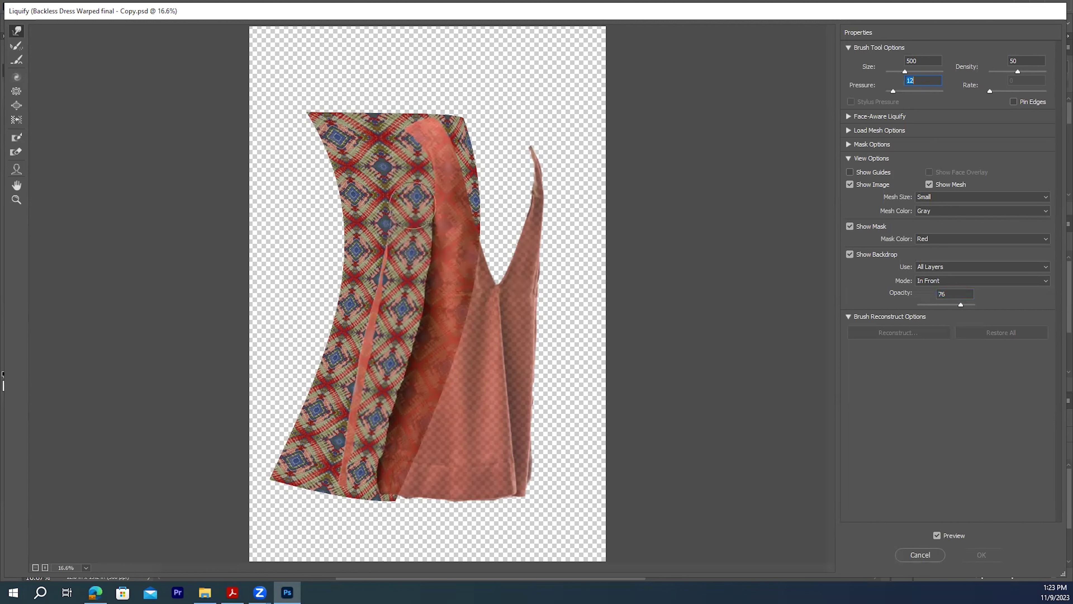
mouse_move(412, 195)
mouse_down()
mouse_move(409, 297)
mouse_move(374, 430)
mouse_move(339, 503)
mouse_up()
key(ctrl+z)
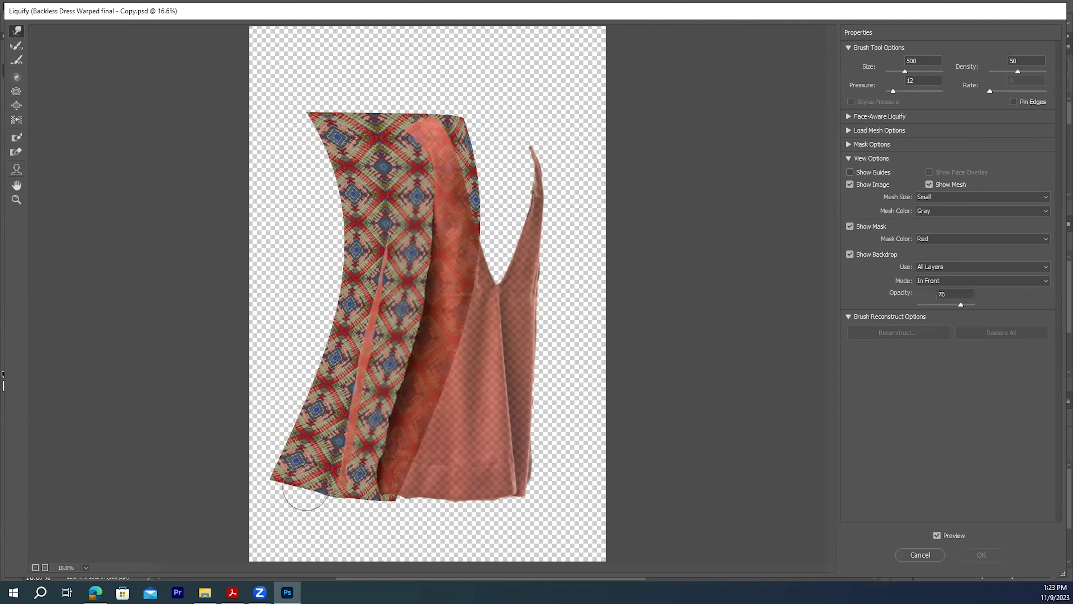
drag(568, 196, 601, 175)
mouse_move(445, 349)
mouse_down()
mouse_move(423, 343)
mouse_move(432, 325)
mouse_move(450, 332)
mouse_move(382, 395)
mouse_move(372, 426)
mouse_move(402, 366)
mouse_move(380, 444)
mouse_up()
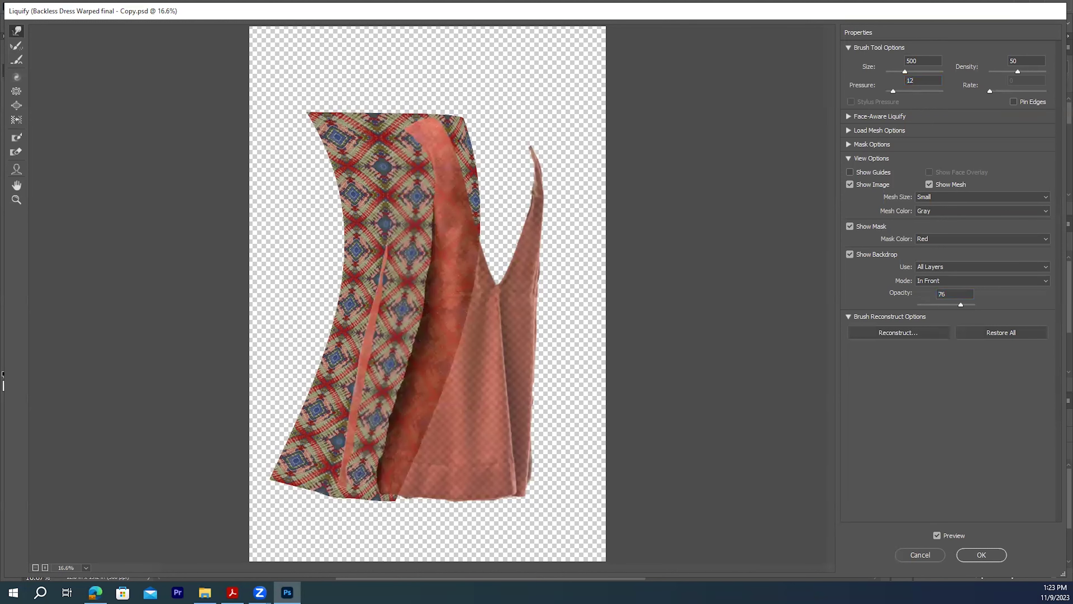
click(17, 92)
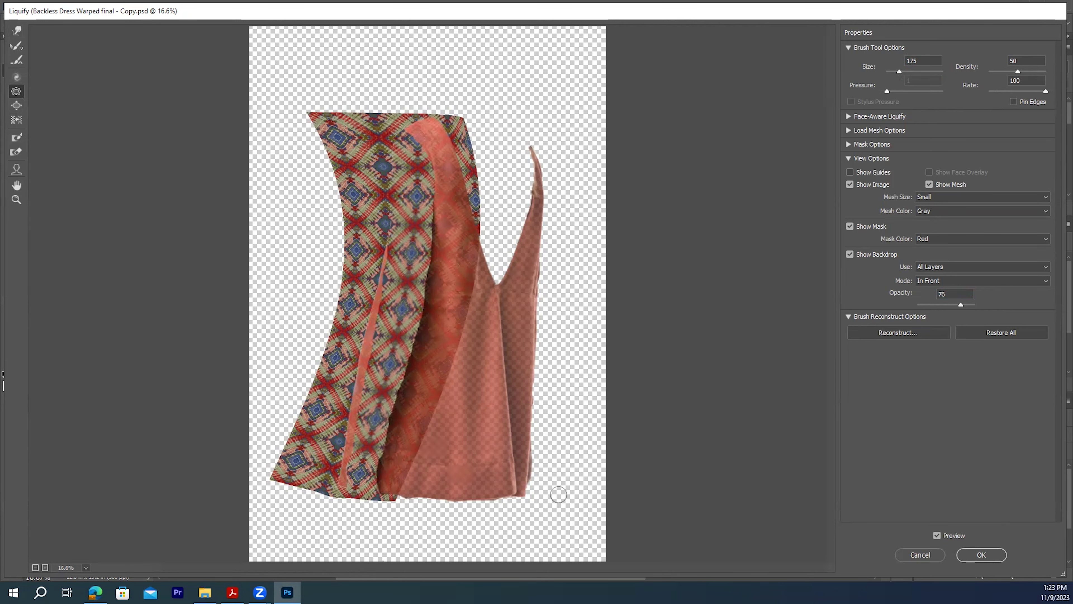
click(15, 32)
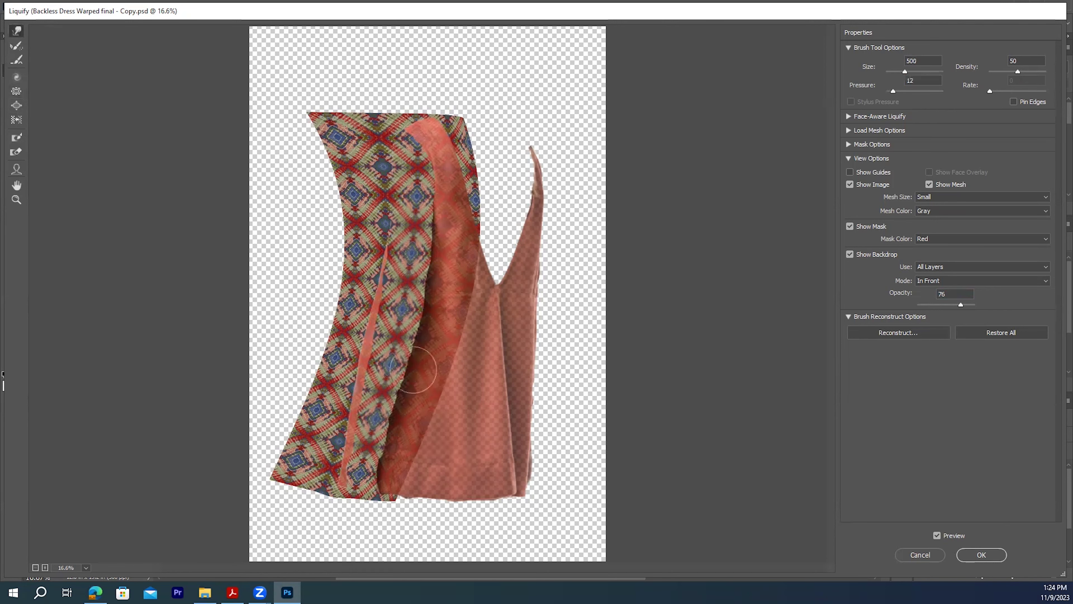
mouse_move(393, 462)
mouse_down()
mouse_move(426, 325)
mouse_move(423, 277)
mouse_move(441, 236)
mouse_move(499, 221)
mouse_up()
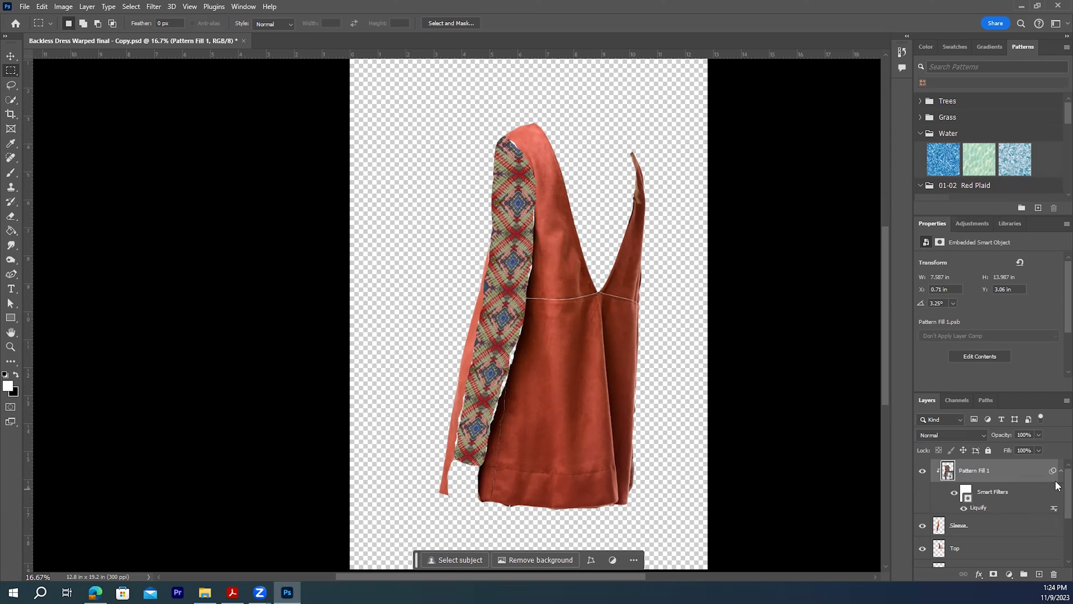
Select the Top layer and marquee a rectangle around the dress top, shoulder to waist.
scroll(1056, 492, down, 2)
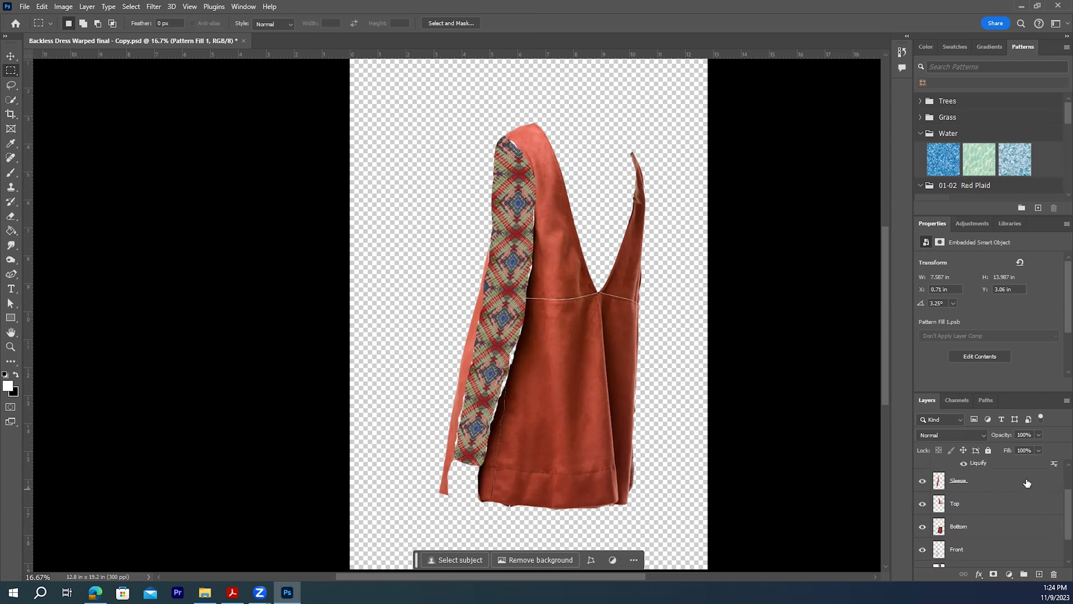
click(1012, 509)
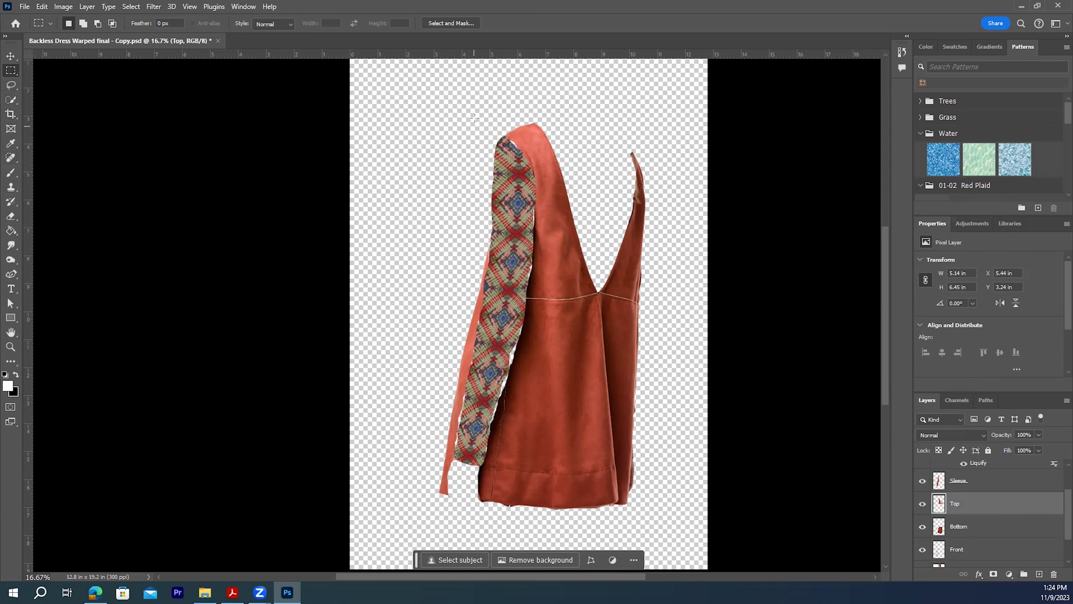
drag(475, 113, 692, 316)
click(691, 317)
drag(491, 113, 691, 325)
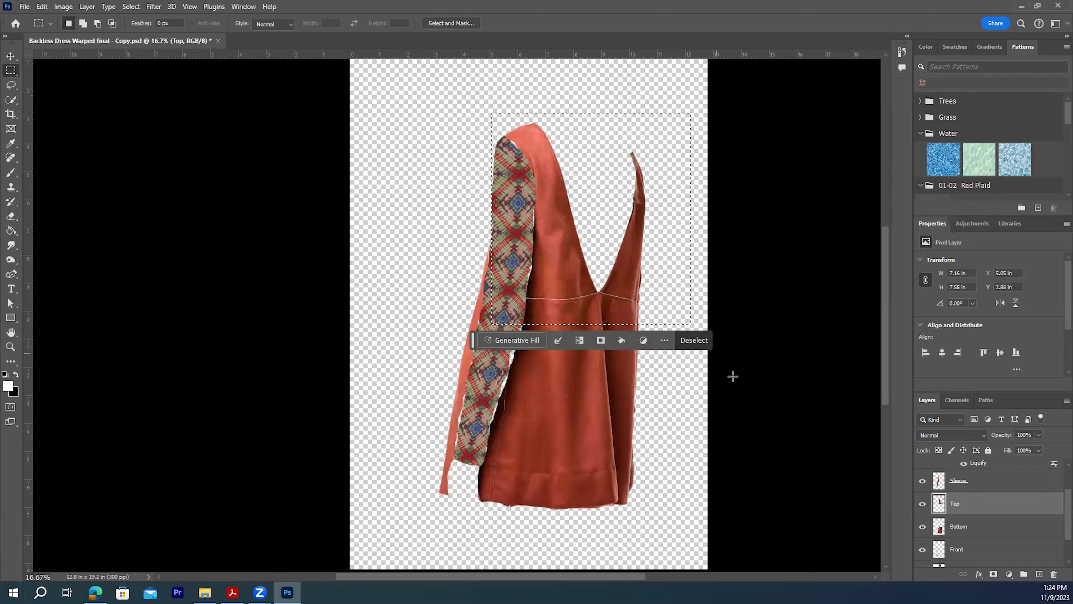
Add Pattern Fill 2 with the red diamond pattern over the dress top selection.
click(1010, 574)
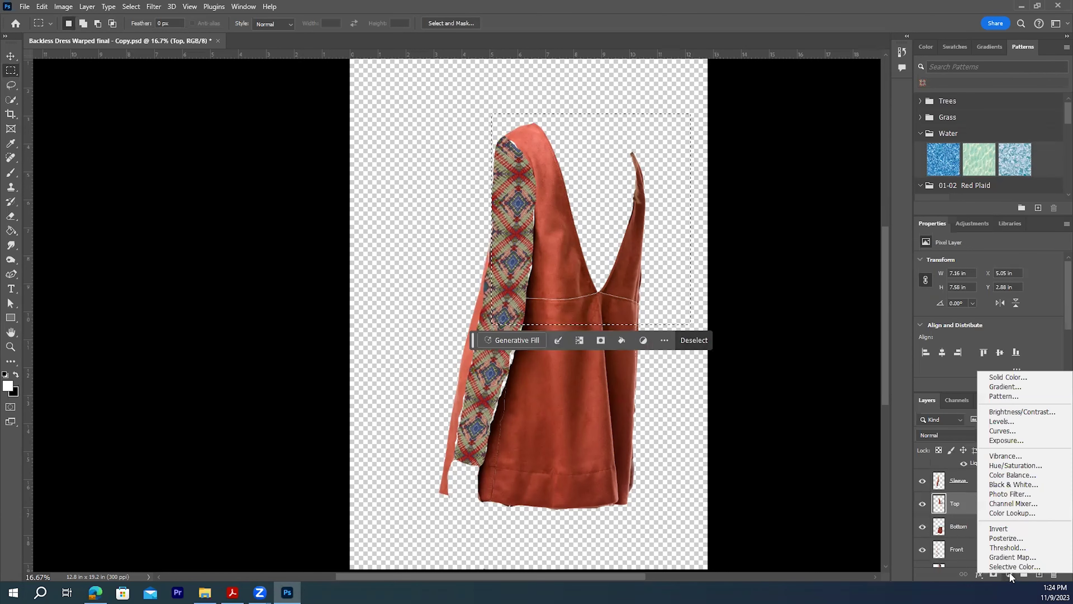
click(1009, 395)
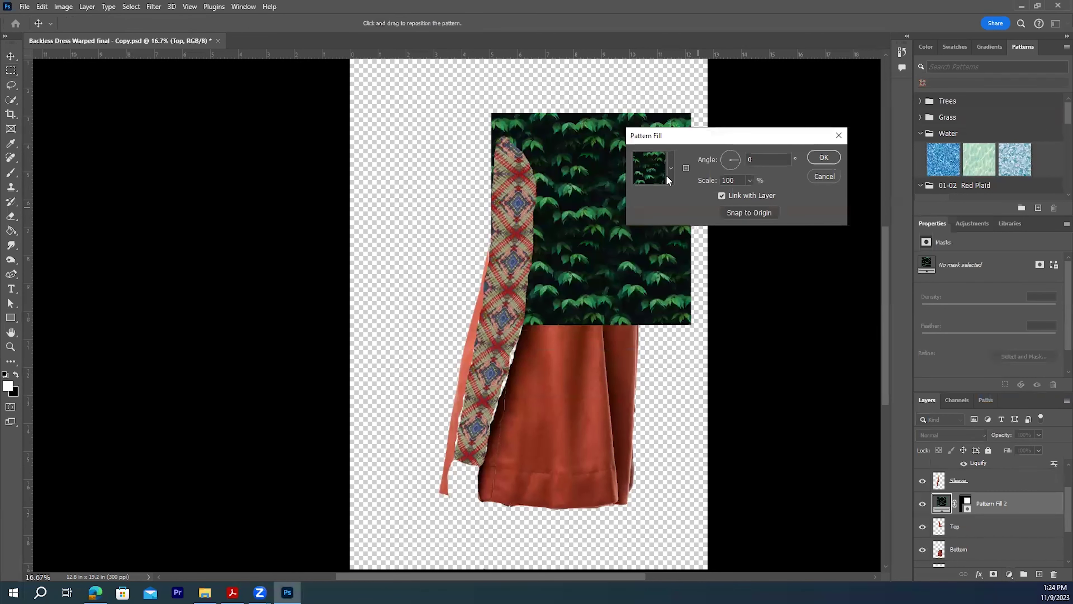
click(670, 173)
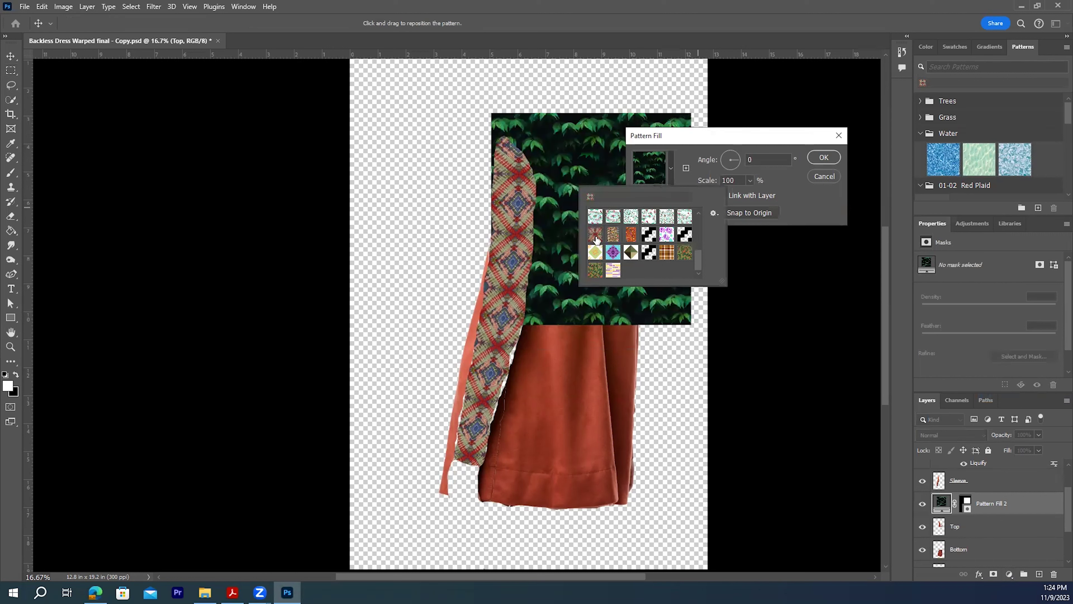
click(595, 233)
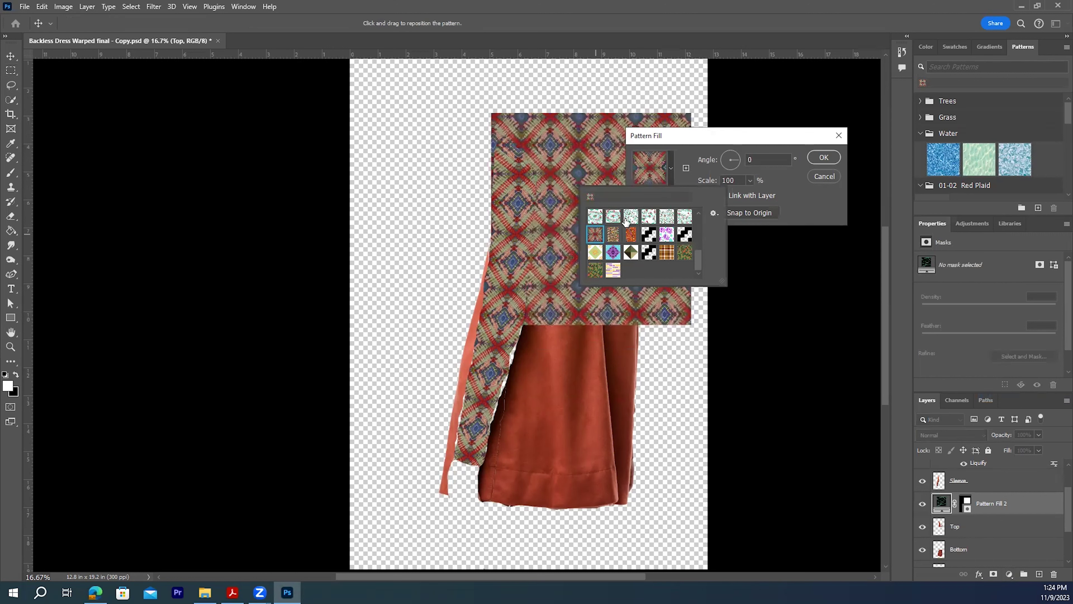
click(820, 154)
click(820, 155)
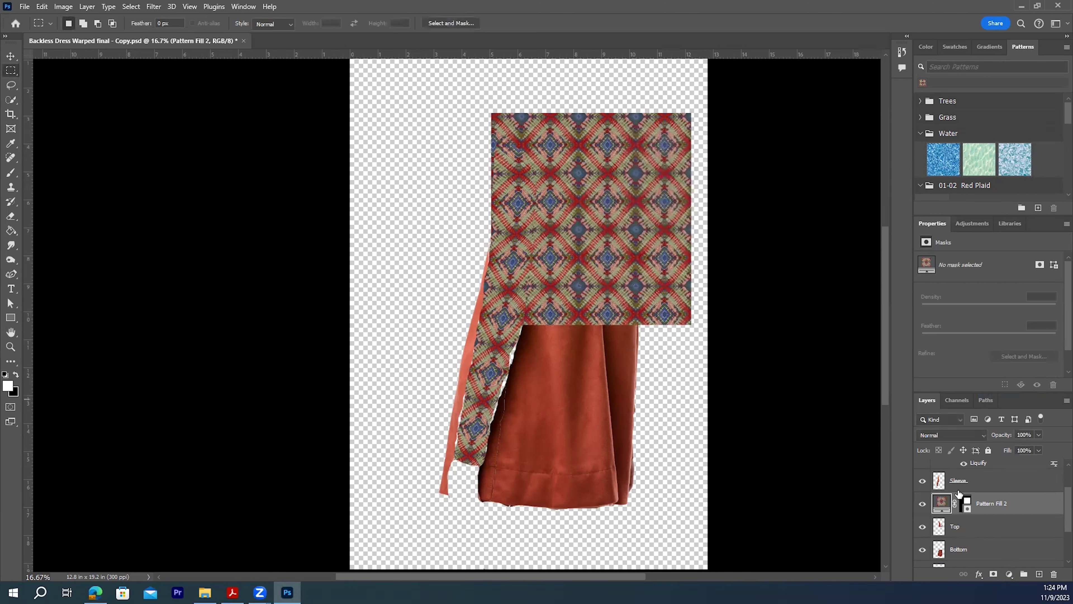
Clip Pattern Fill 2 to the Top layer and convert it to a smart object.
right_click(986, 506)
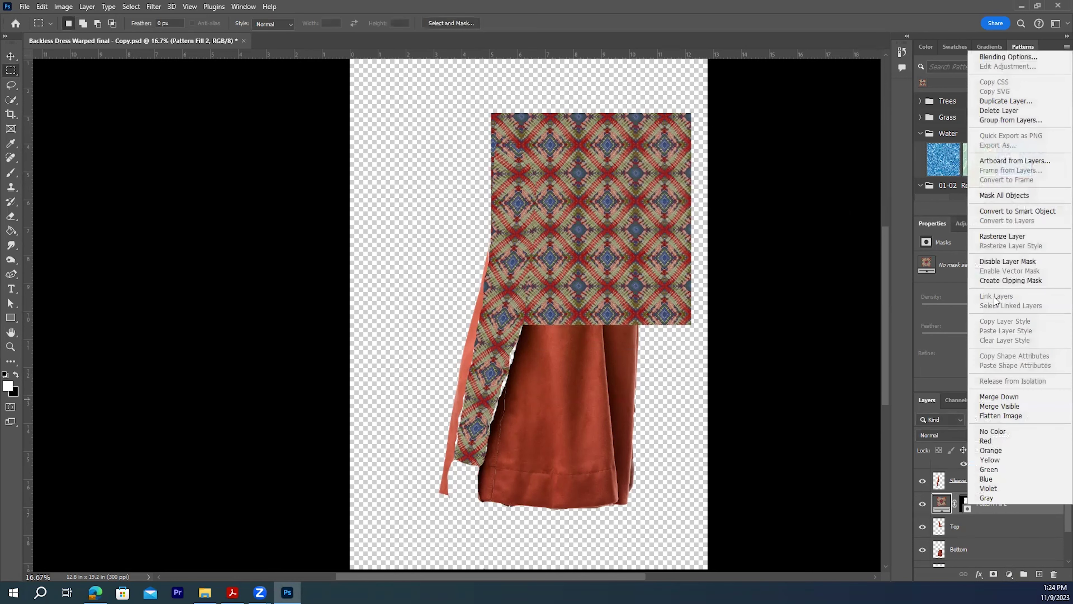
click(991, 284)
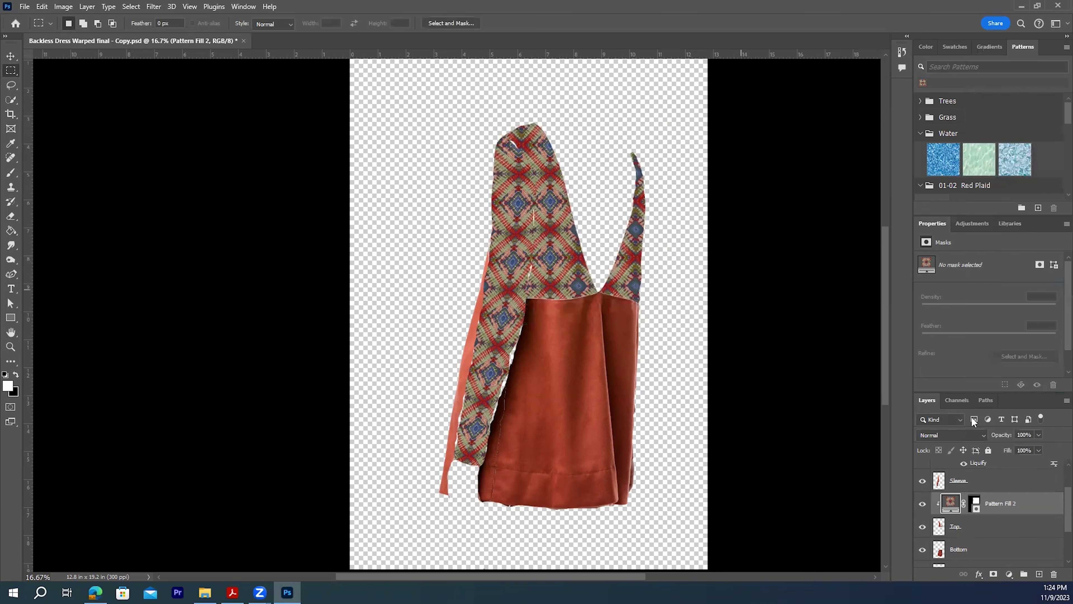
right_click(991, 506)
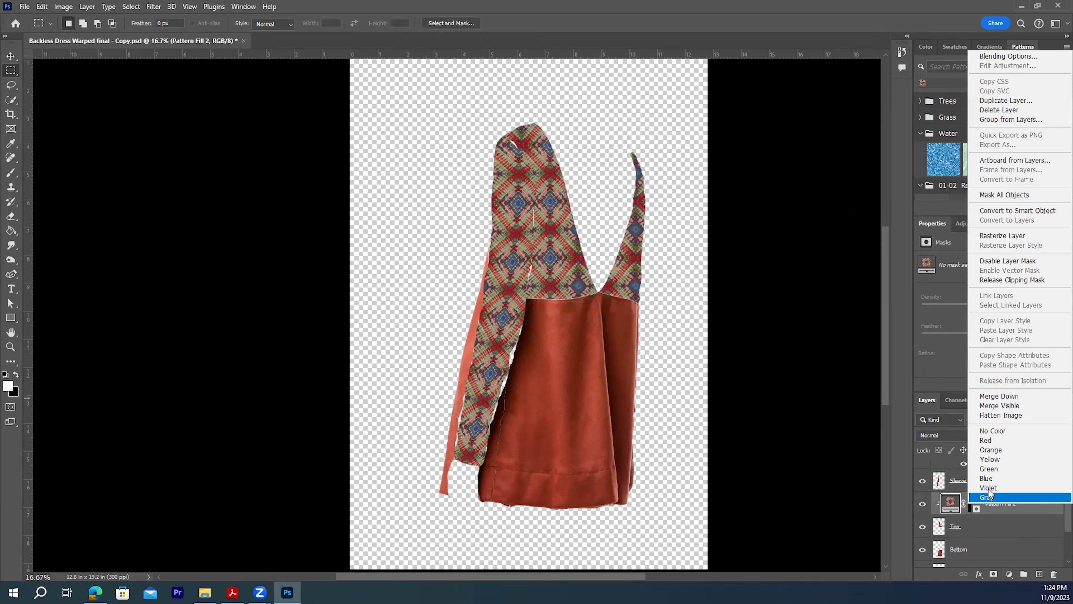
click(999, 211)
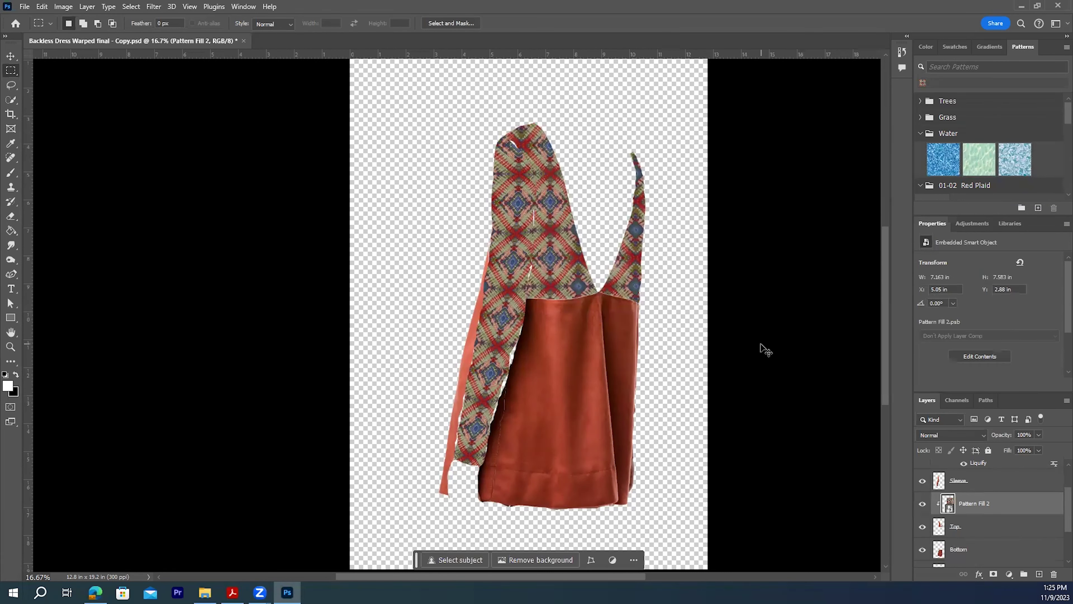
Rotate the dress-top pattern about 2.46° clockwise, undoing an accidental scale, and switch to Warp.
key(ctrl+t)
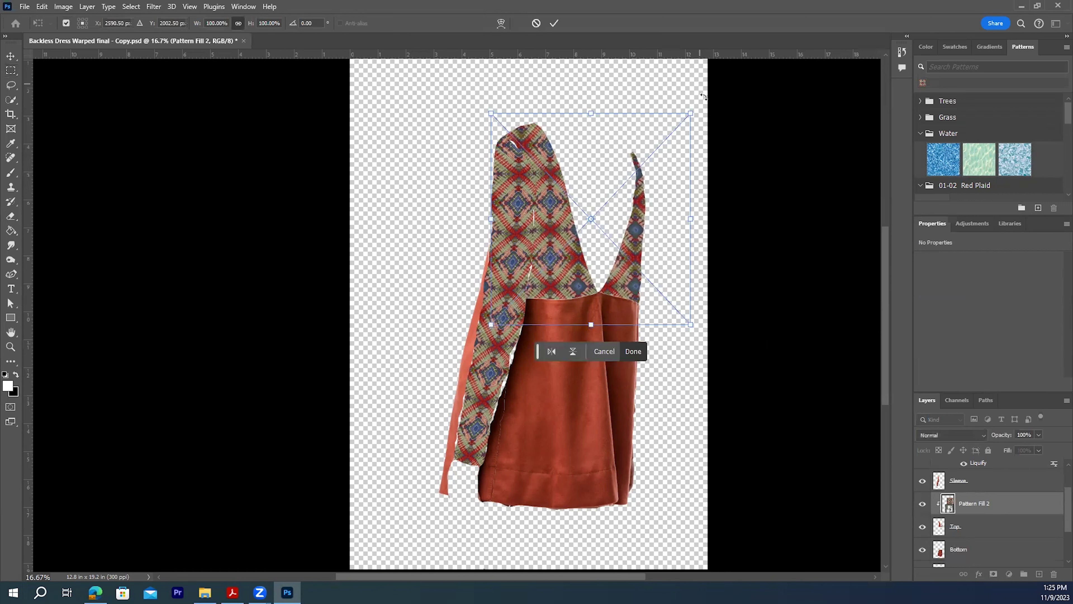
drag(699, 106, 702, 109)
key(ctrl+z)
drag(694, 105, 701, 115)
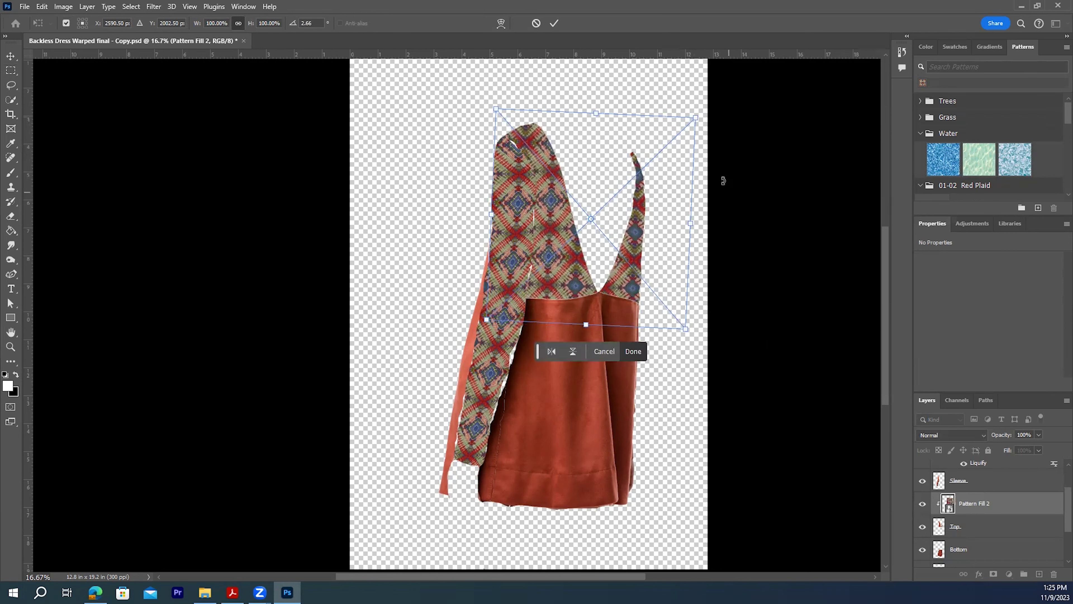
right_click(638, 229)
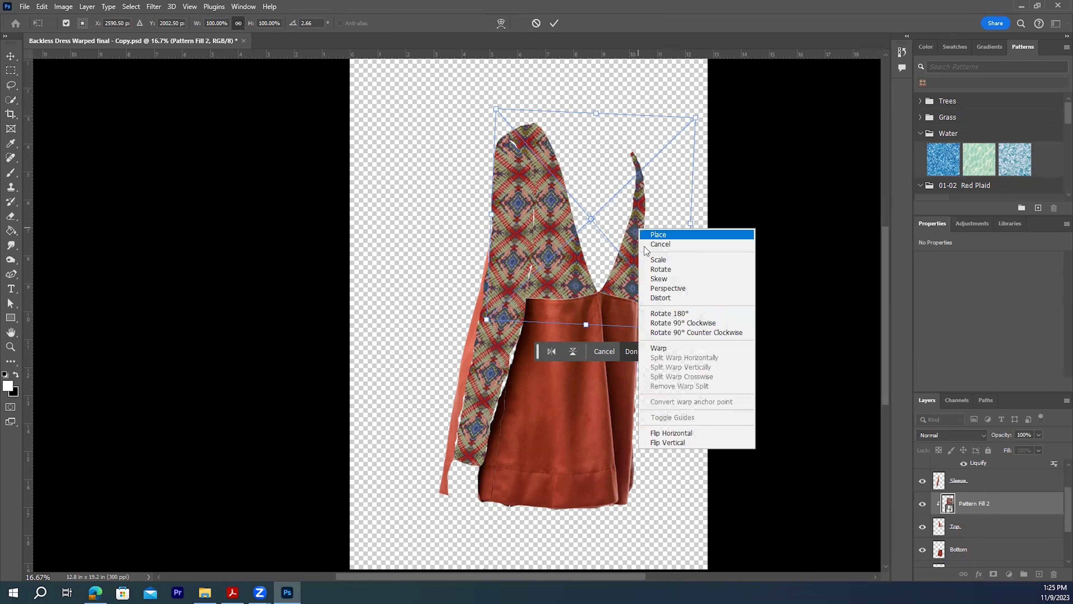
click(662, 347)
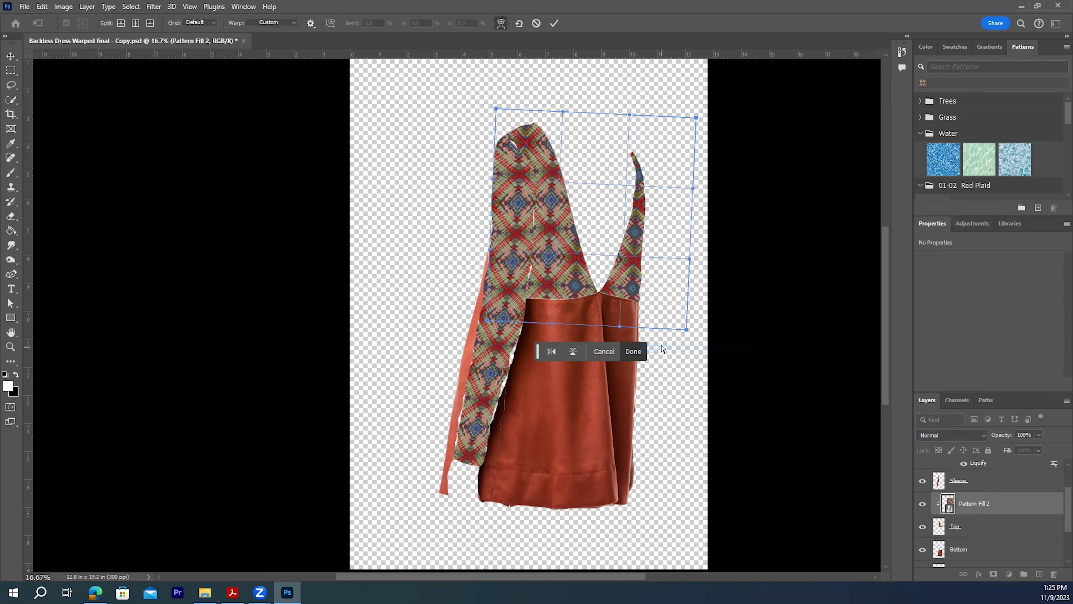
Warp the pattern's top and bottom corners and edges to follow the bodice, then commit.
drag(562, 110, 533, 113)
drag(695, 116, 656, 113)
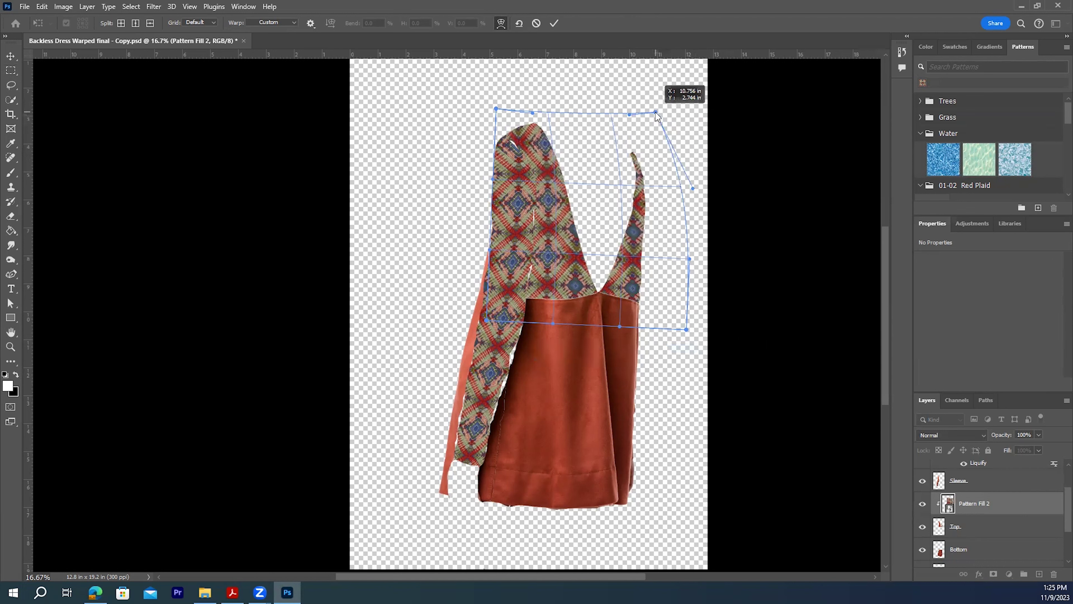
drag(686, 330, 702, 329)
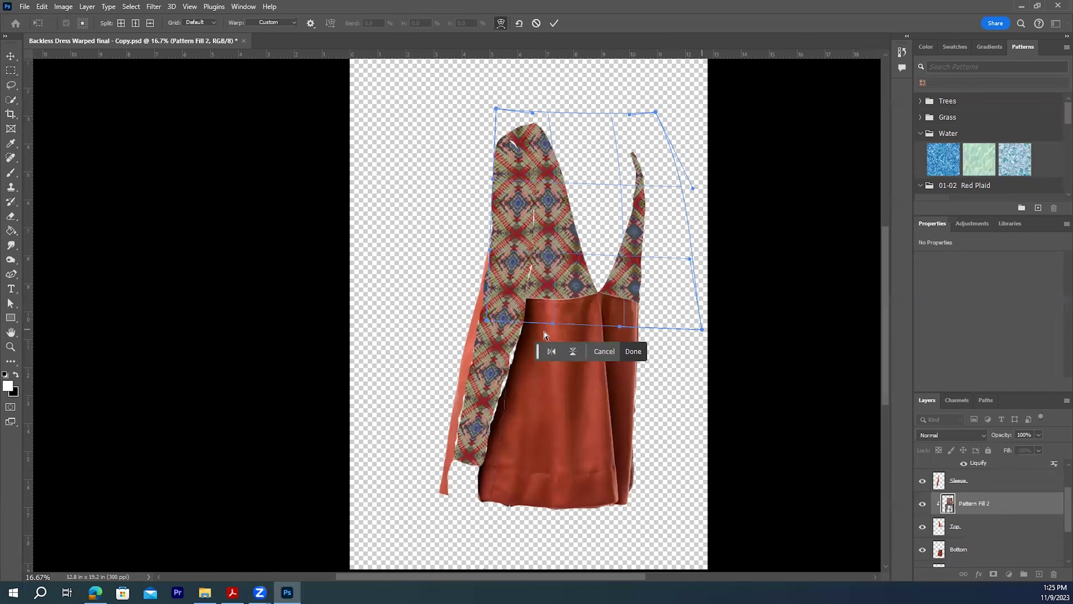
drag(486, 321, 515, 325)
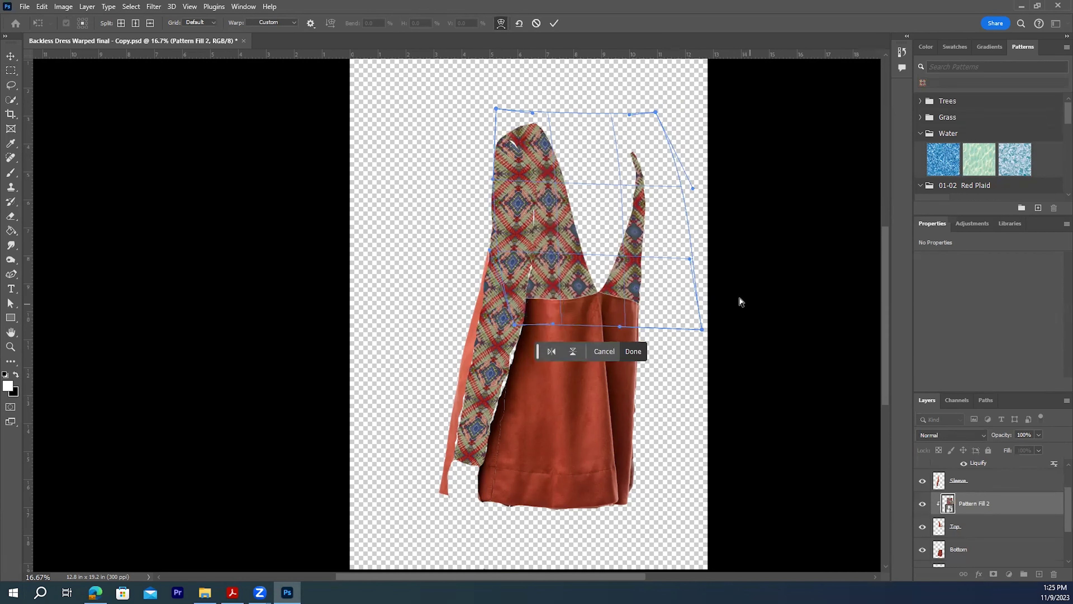
drag(621, 327, 631, 327)
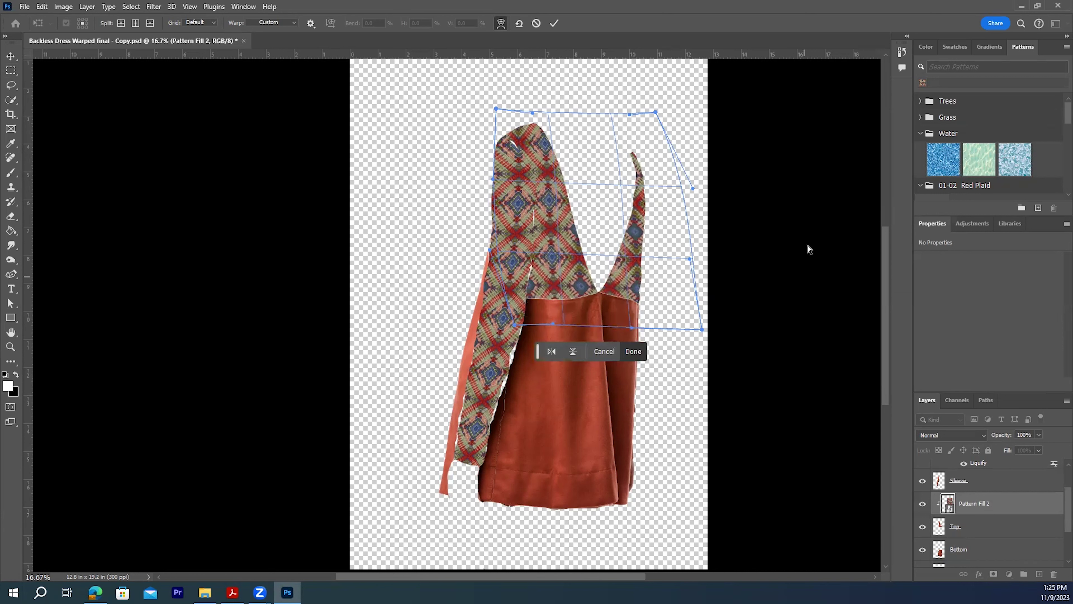
click(554, 23)
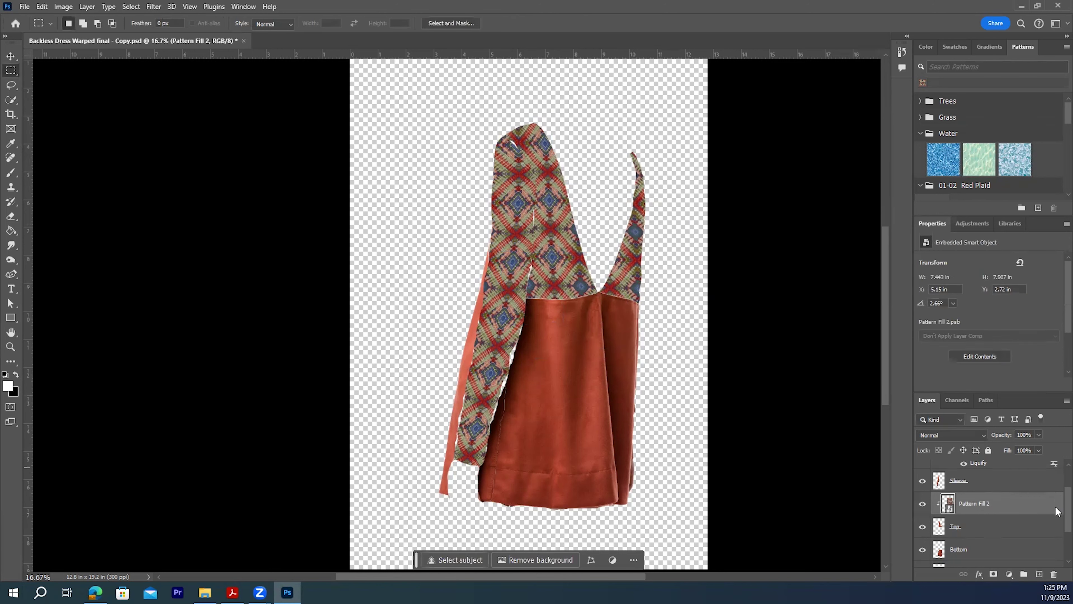
Select the Bottom layer and draw a rectangular selection over the lower dress.
scroll(1055, 504, down, 1)
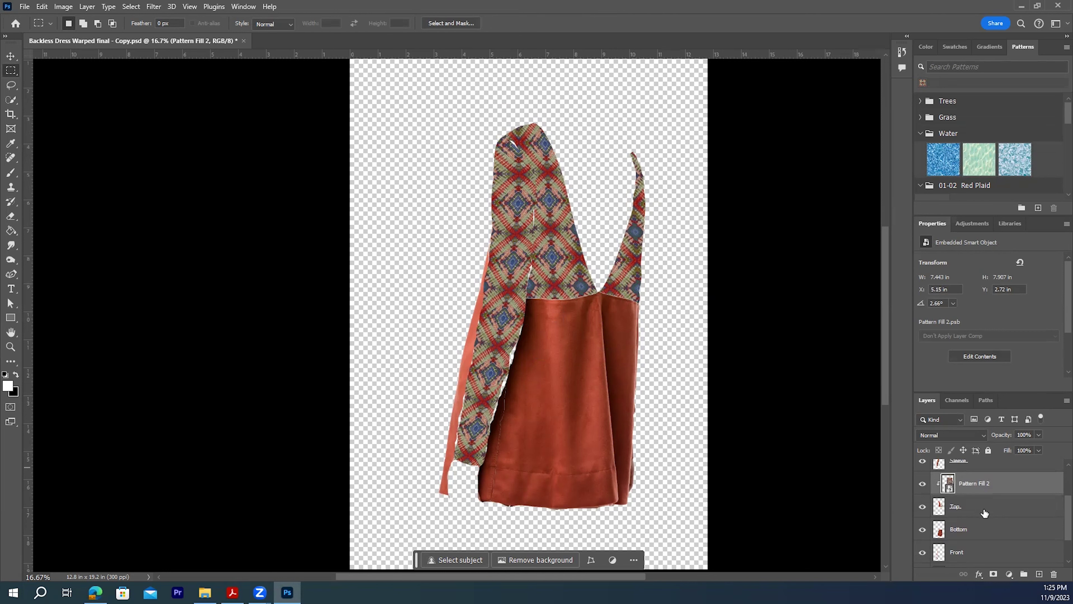
click(983, 532)
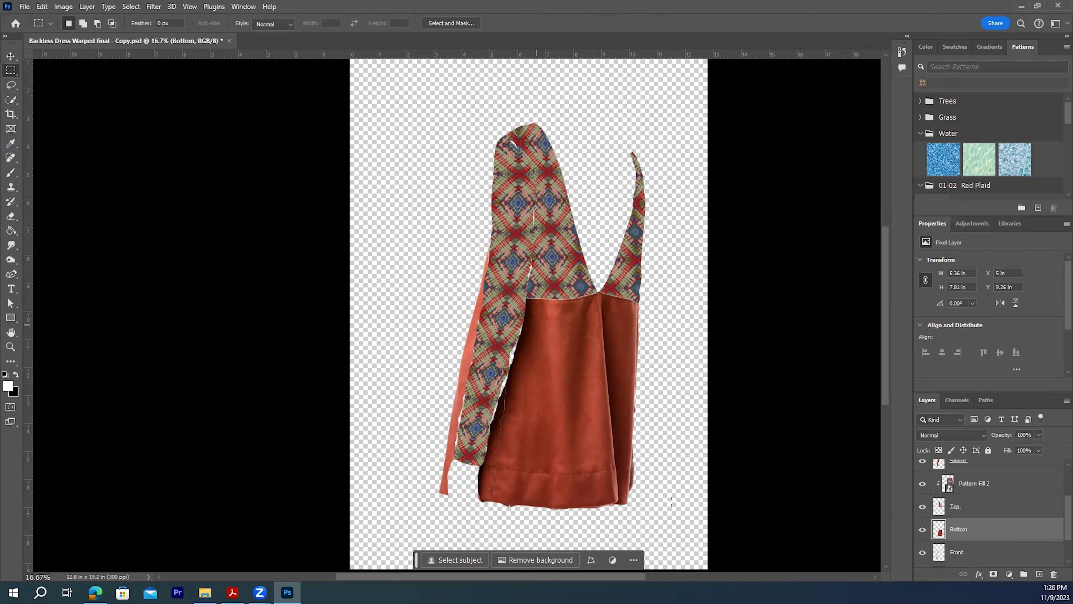
drag(681, 510, 468, 281)
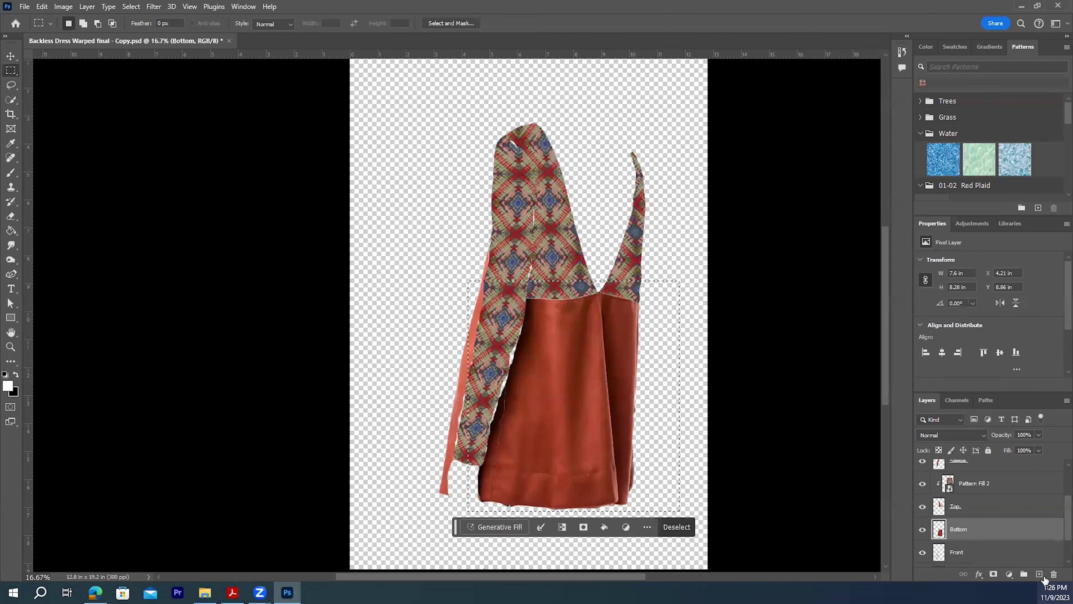
Add a Pattern Fill layer with the same red diamond fabric used on the top.
click(1009, 574)
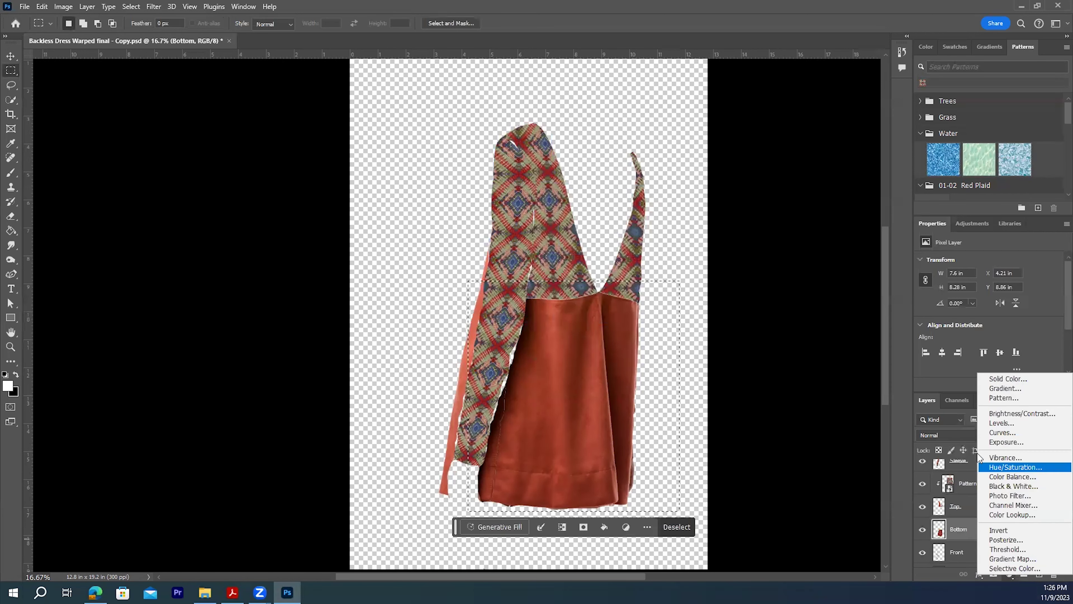
click(1004, 398)
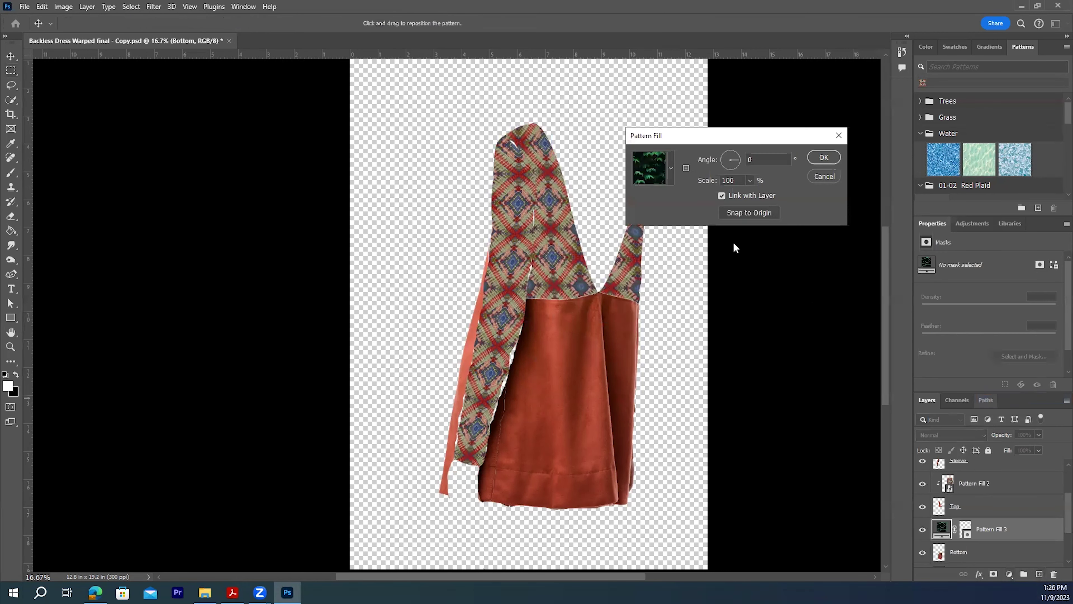
click(670, 169)
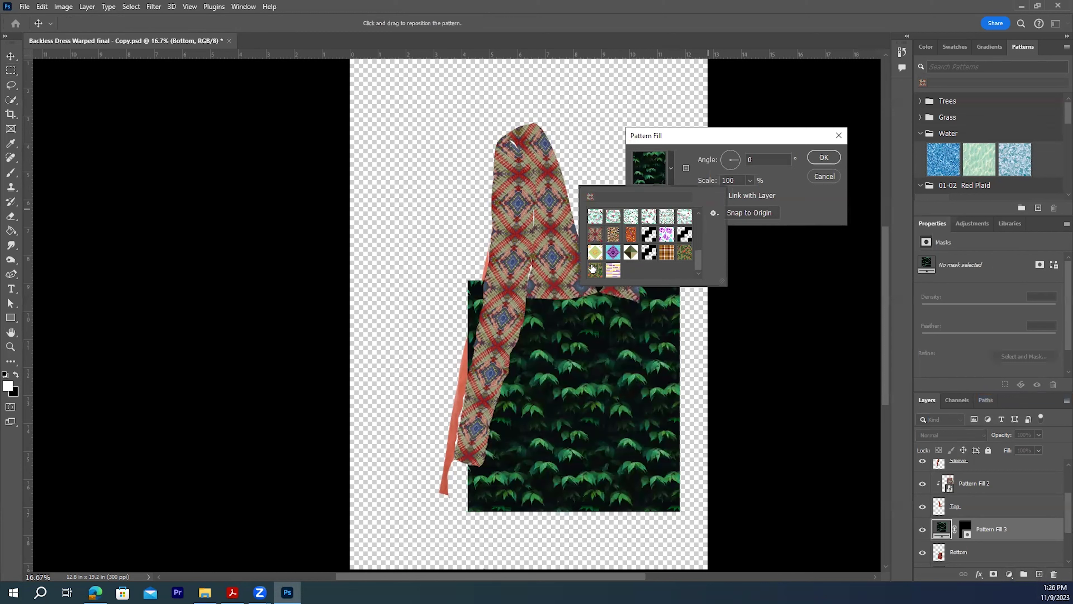
click(595, 235)
click(827, 161)
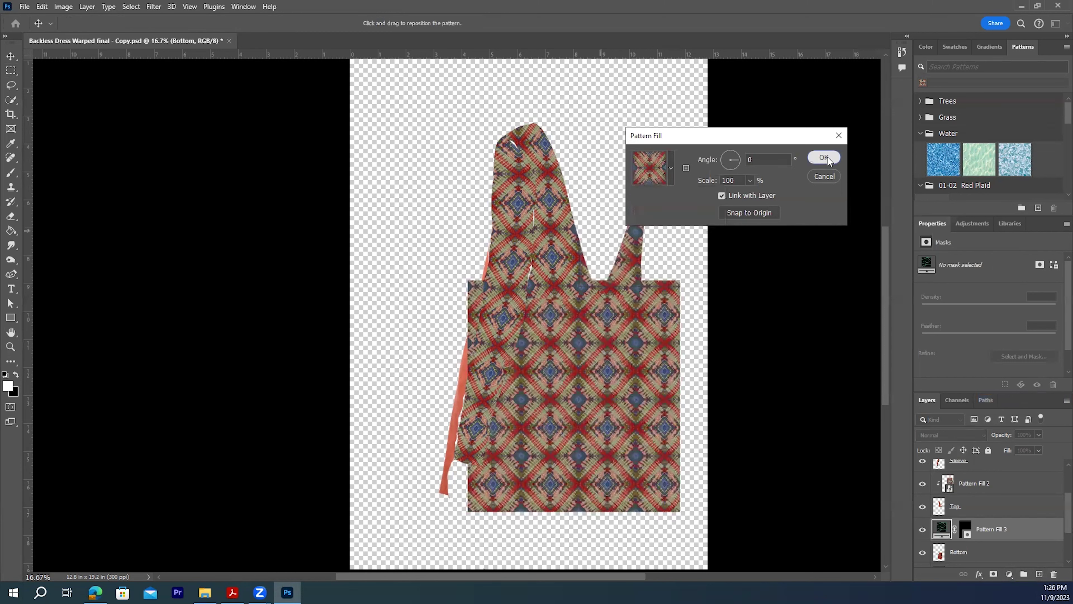
click(825, 159)
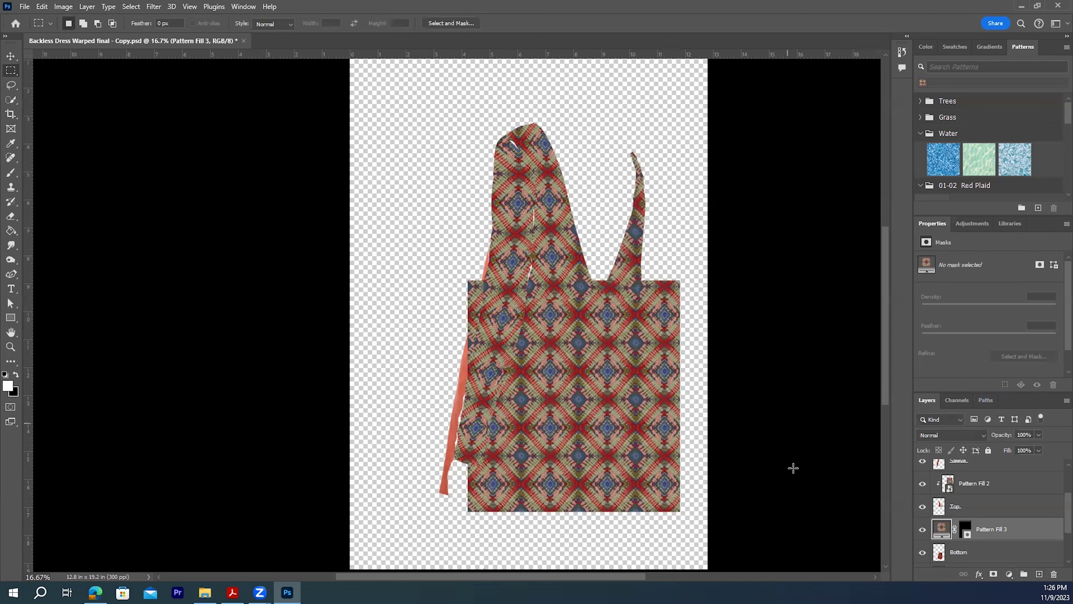
Clip Pattern Fill 3 to the Bottom layer and convert it to a smart object.
right_click(988, 530)
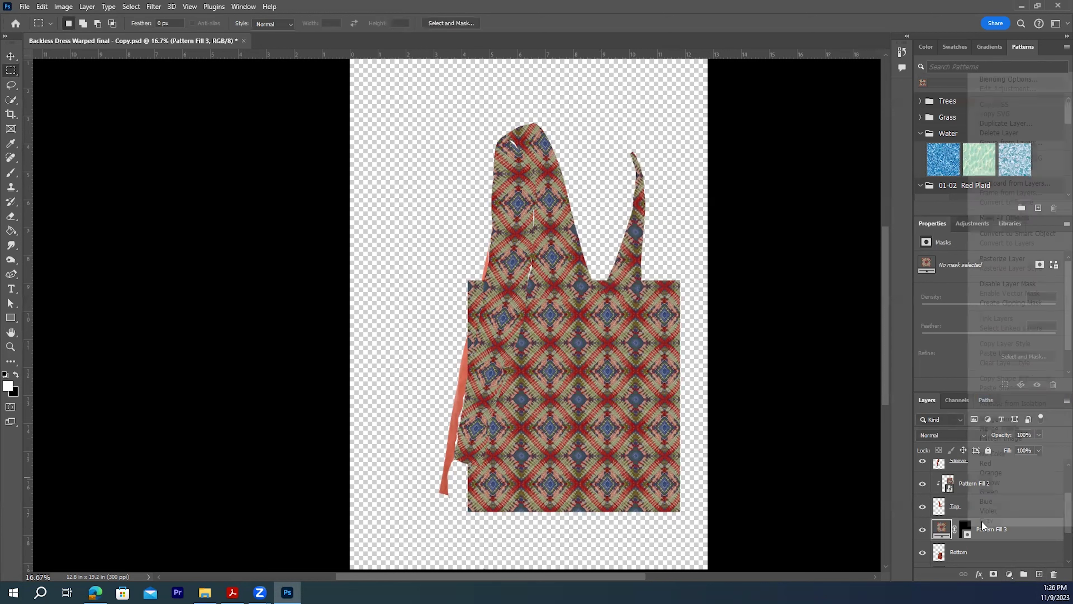
click(989, 303)
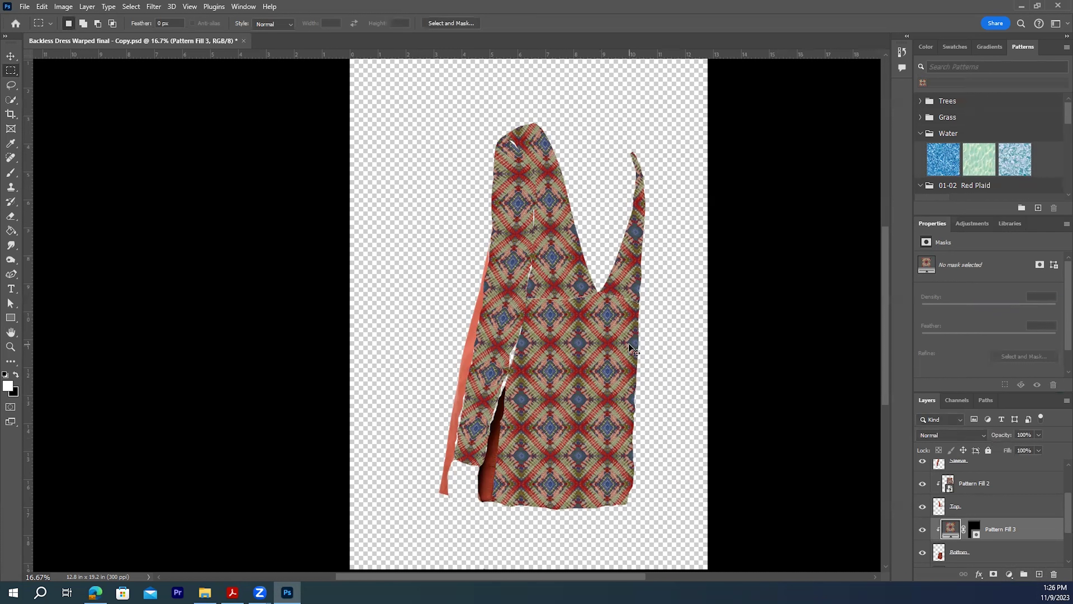
key(ctrl+t)
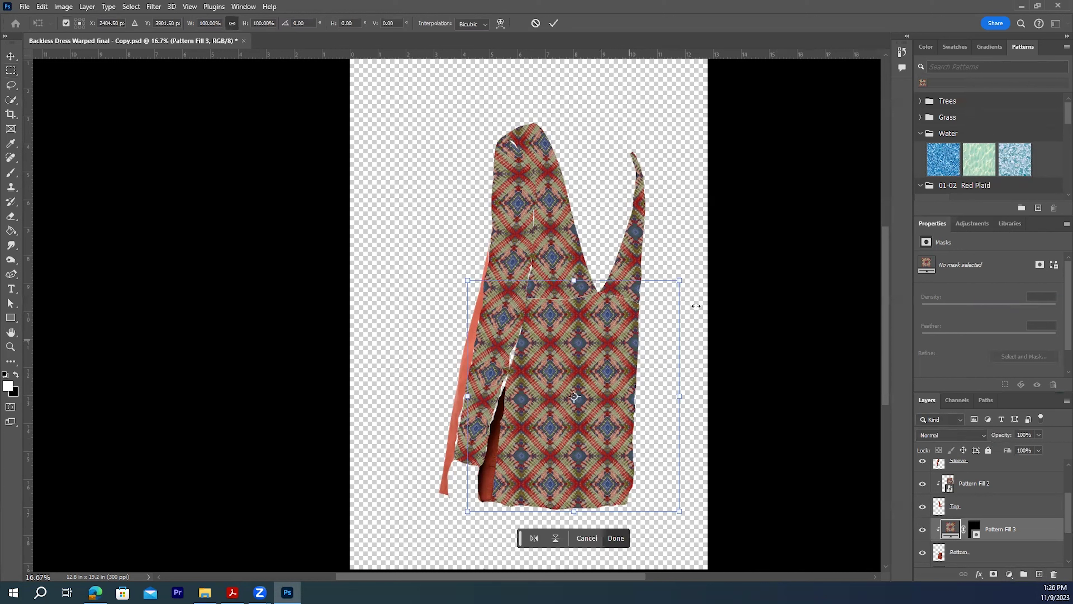
click(553, 23)
right_click(989, 535)
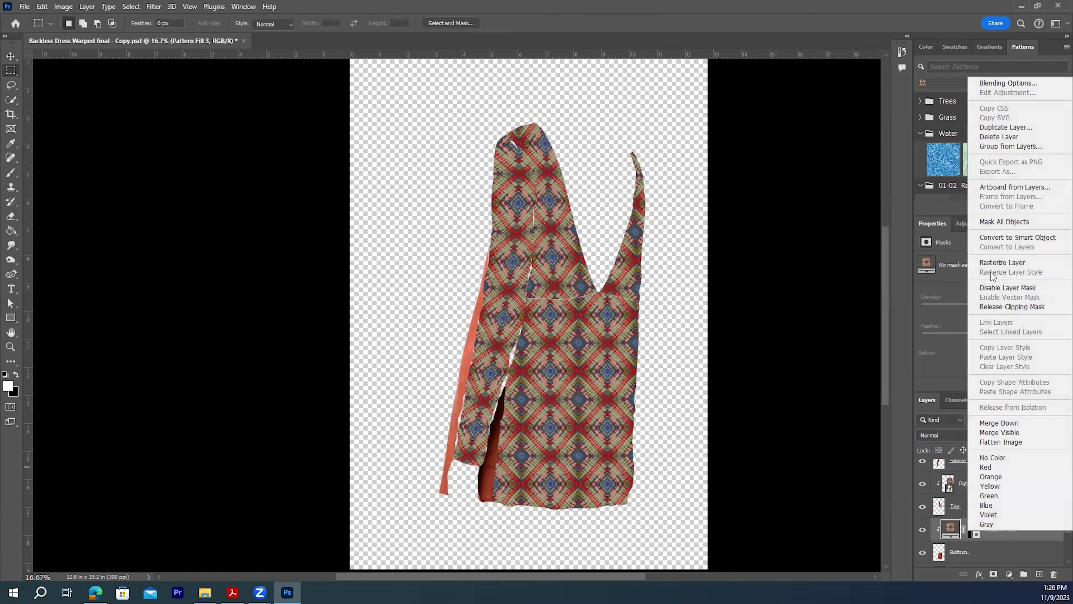
click(1006, 237)
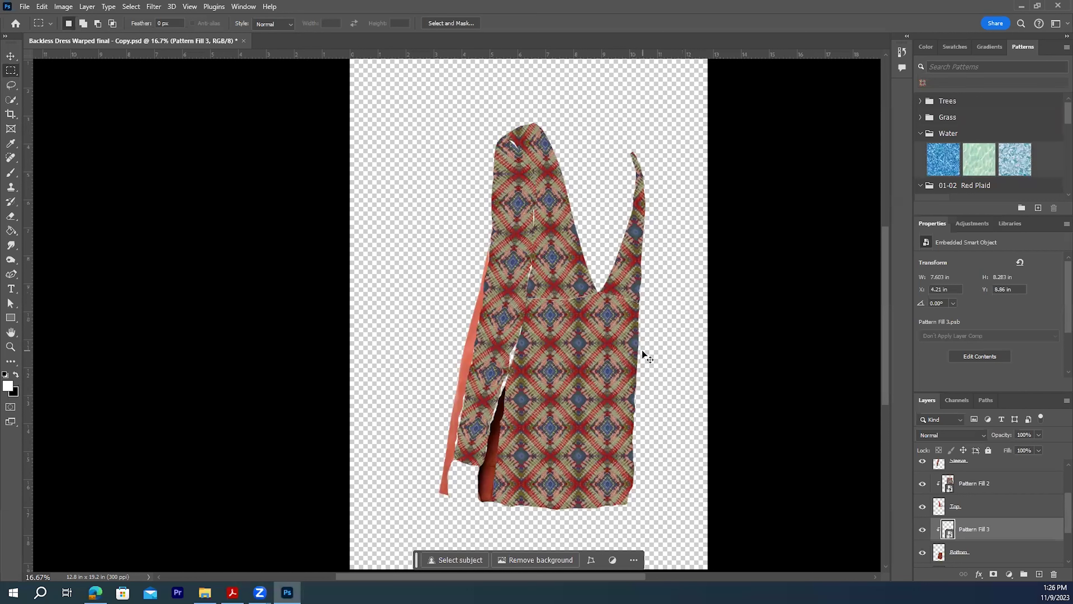
Rotate the skirt pattern by about -2.76° to match the dress angle.
key(ctrl+t)
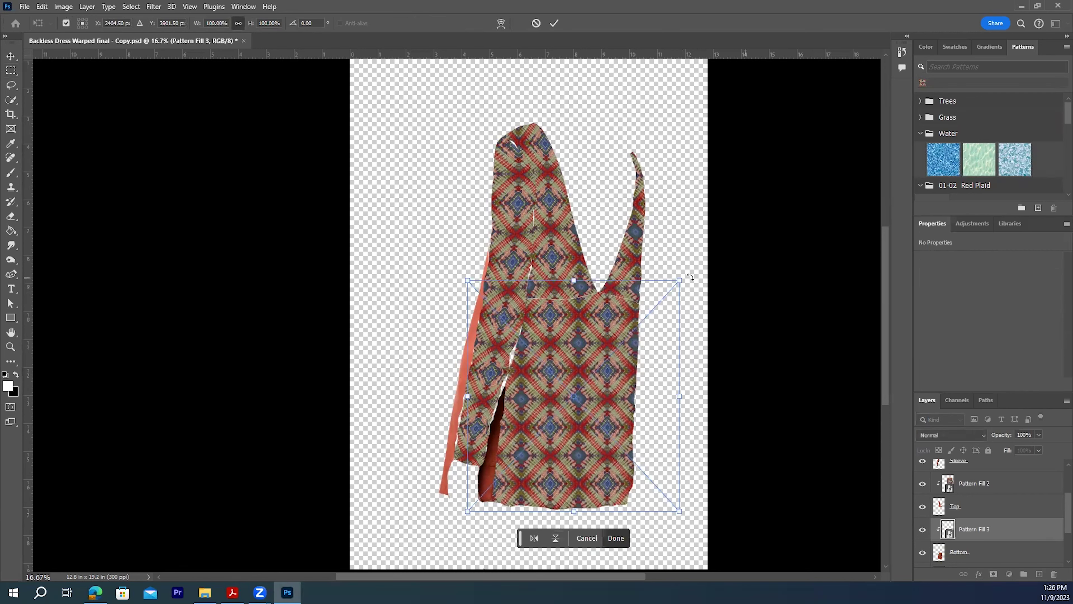
mouse_move(689, 279)
mouse_down()
mouse_move(693, 287)
mouse_move(683, 273)
mouse_up()
right_click(584, 323)
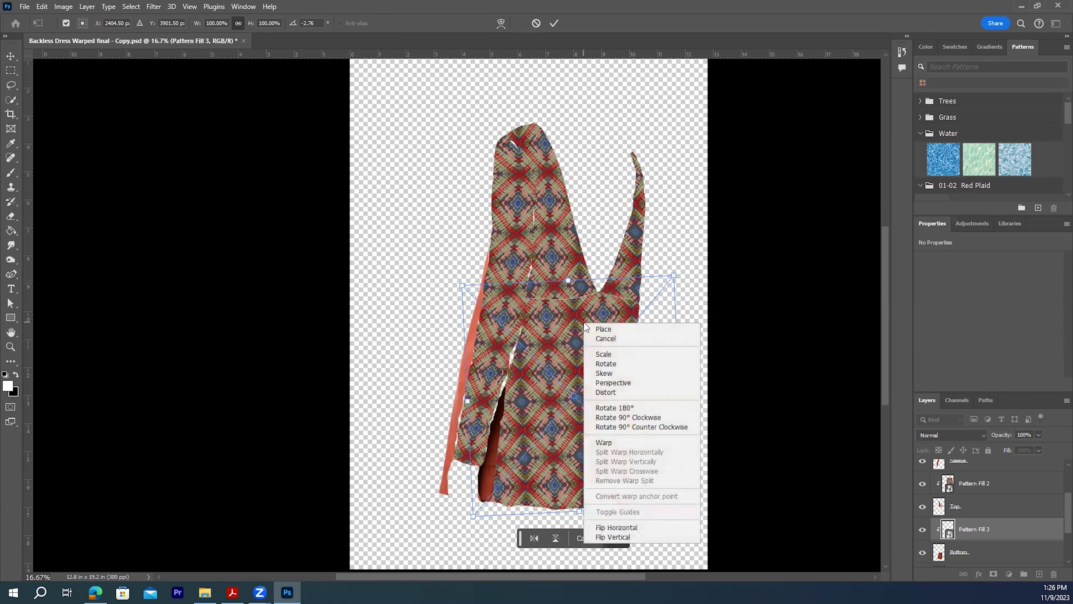
click(617, 397)
Warp the pattern's edges and corners outward to cover the whole skirt and hem.
drag(605, 280, 610, 278)
mouse_move(615, 510)
mouse_down()
mouse_move(596, 509)
mouse_move(608, 508)
mouse_up()
drag(463, 286, 467, 256)
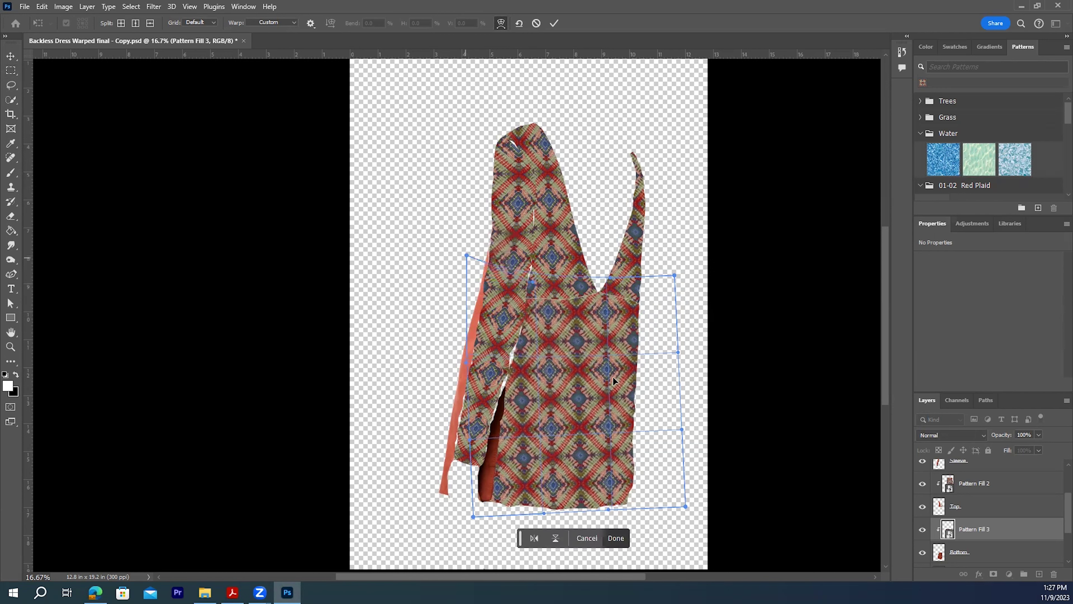
drag(480, 517, 456, 507)
drag(675, 512, 691, 509)
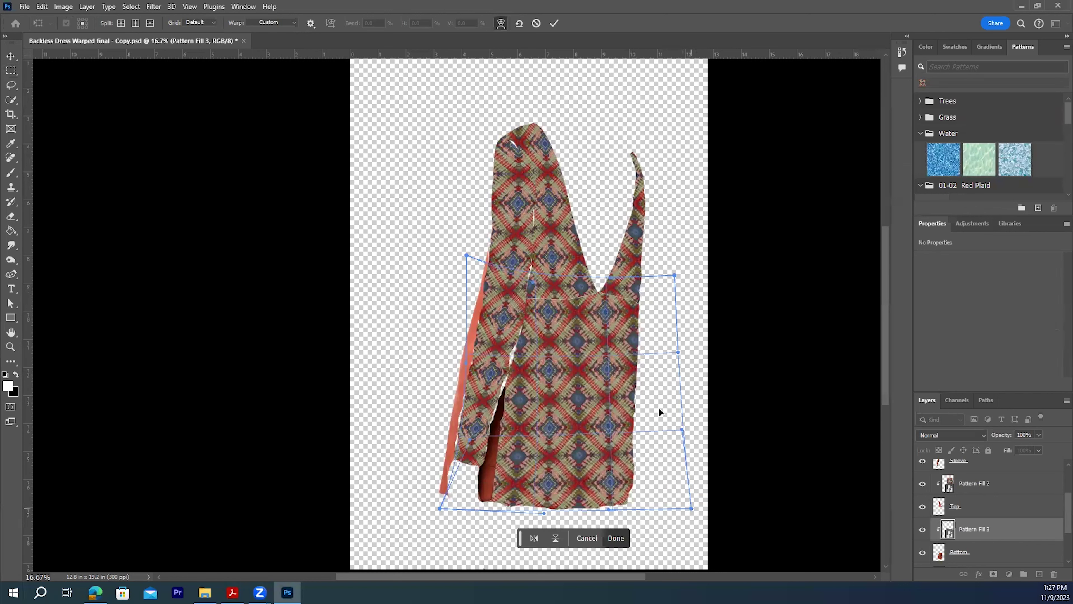
Bend the pattern's middle and hem along the skirt folds and apply the warp.
drag(609, 357, 603, 356)
drag(608, 509, 588, 510)
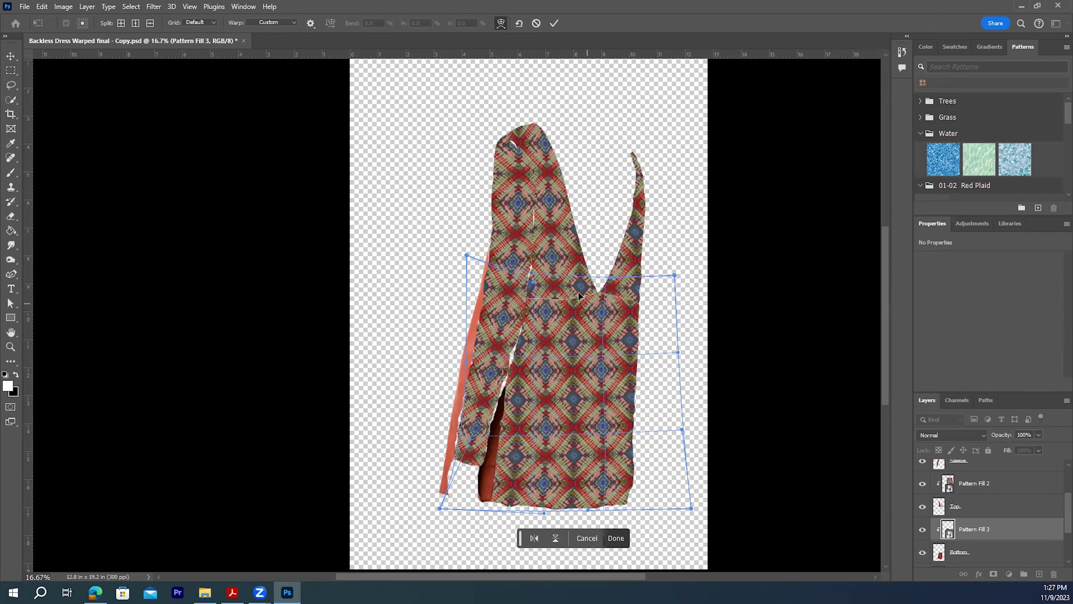
drag(537, 307, 563, 310)
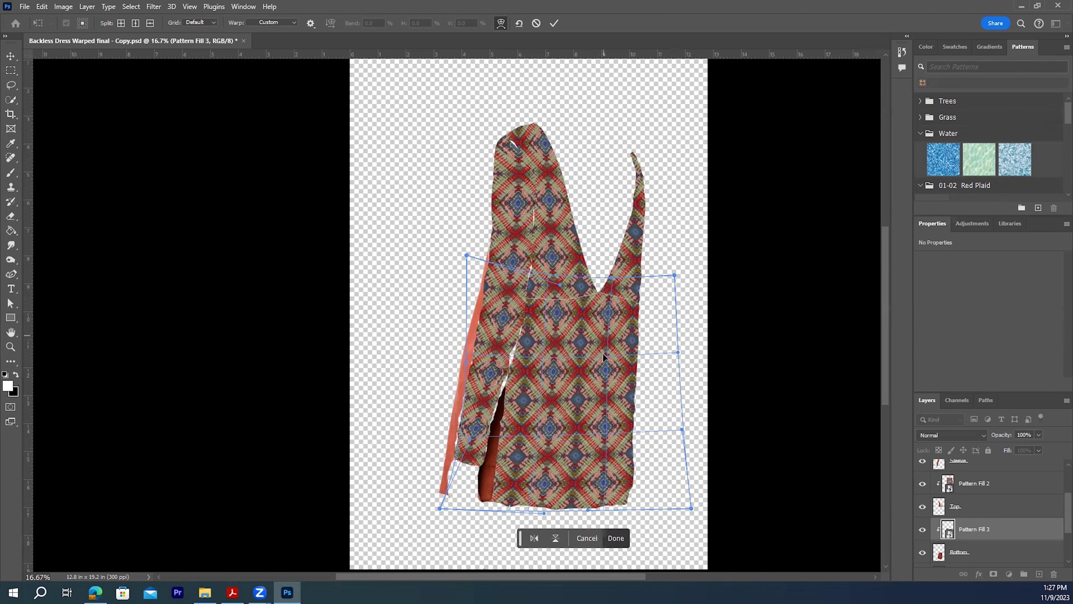
drag(608, 383, 619, 385)
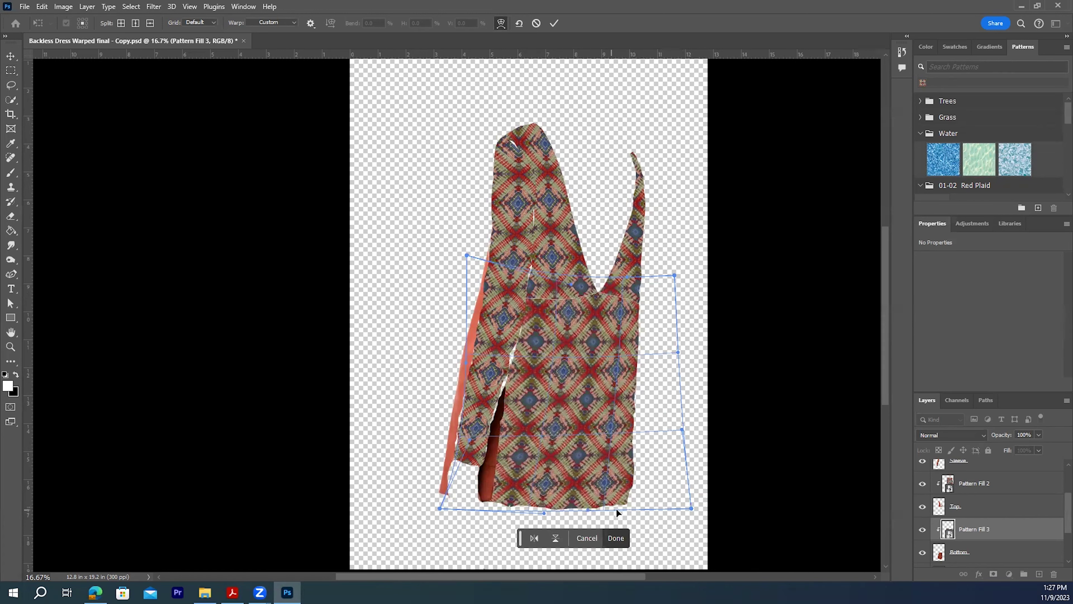
drag(604, 508, 622, 510)
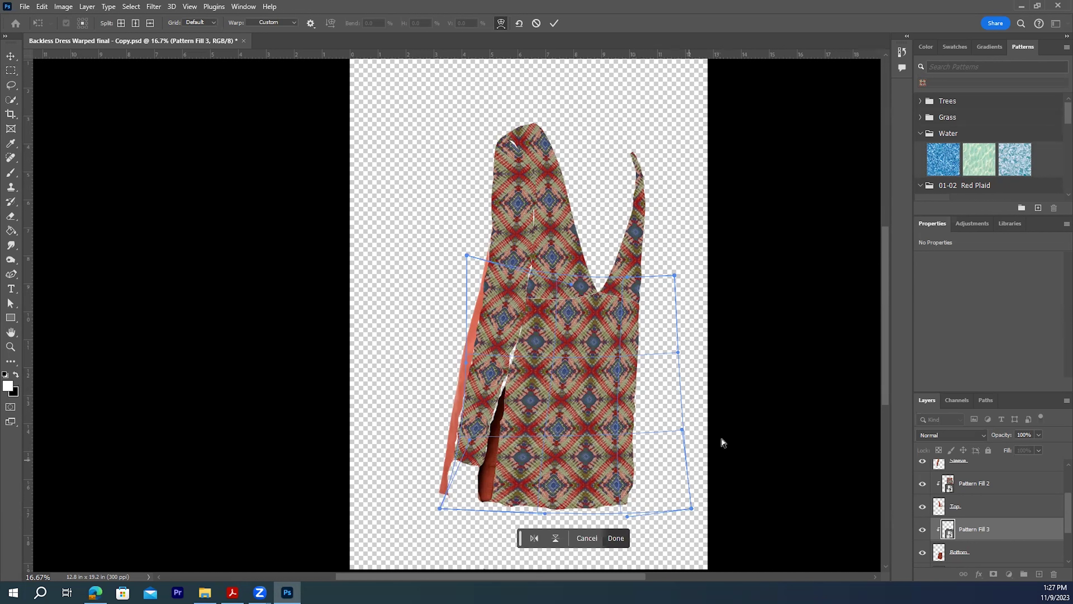
drag(544, 514, 543, 533)
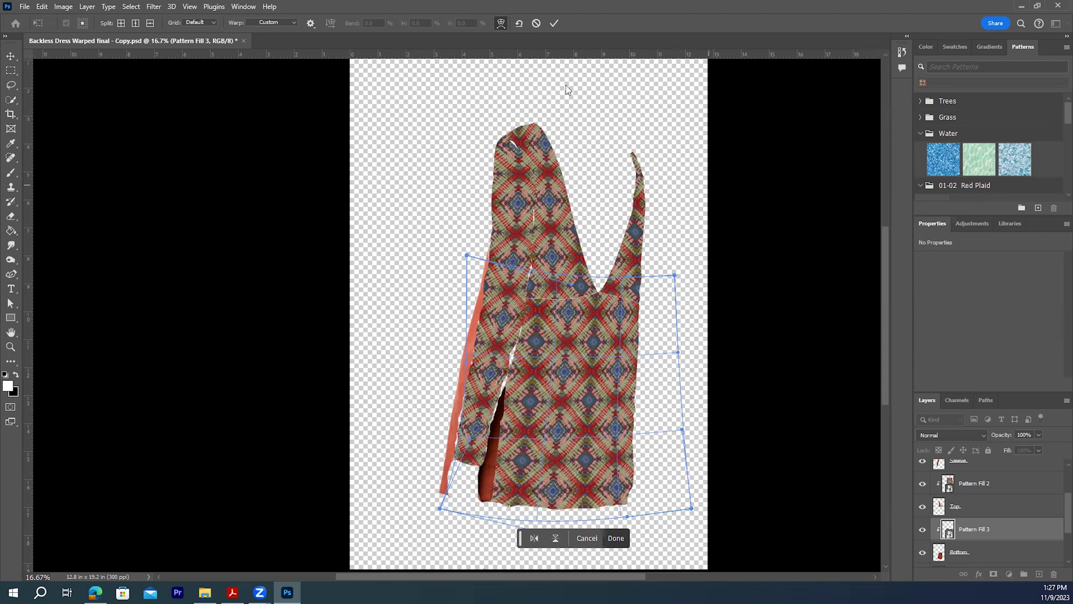
click(554, 23)
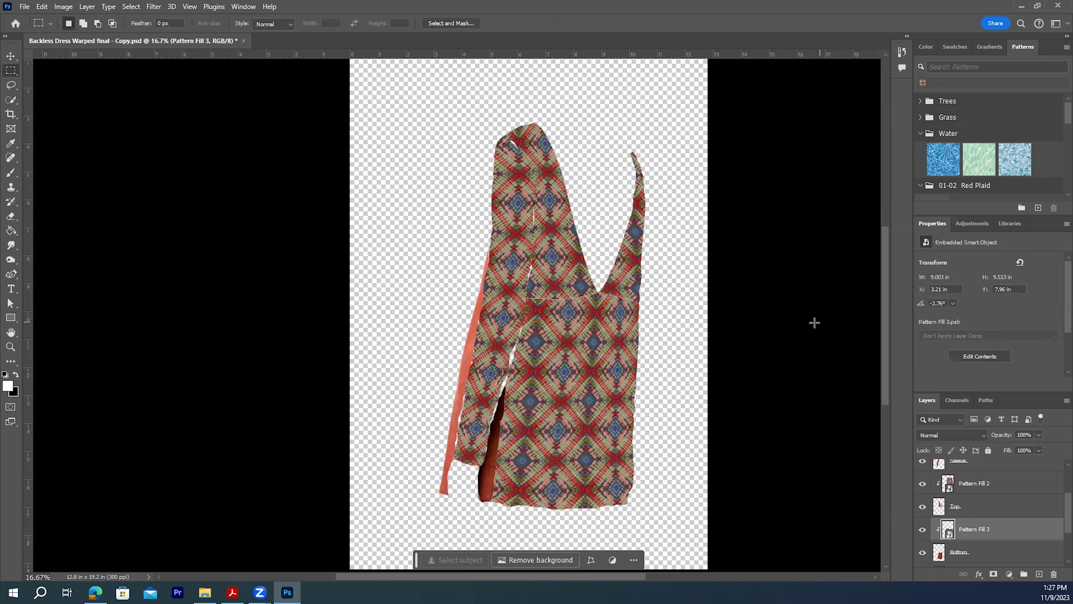
Turn on the Model layer so the model appears wearing the patterned dress.
scroll(970, 547, down, 3)
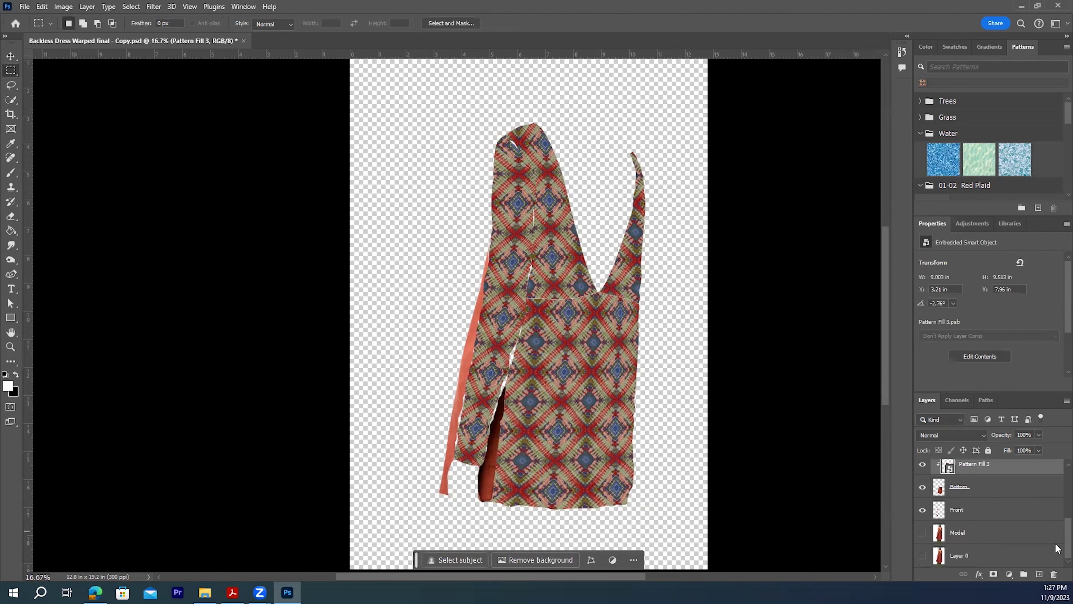
click(923, 535)
scroll(1056, 519, up, 2)
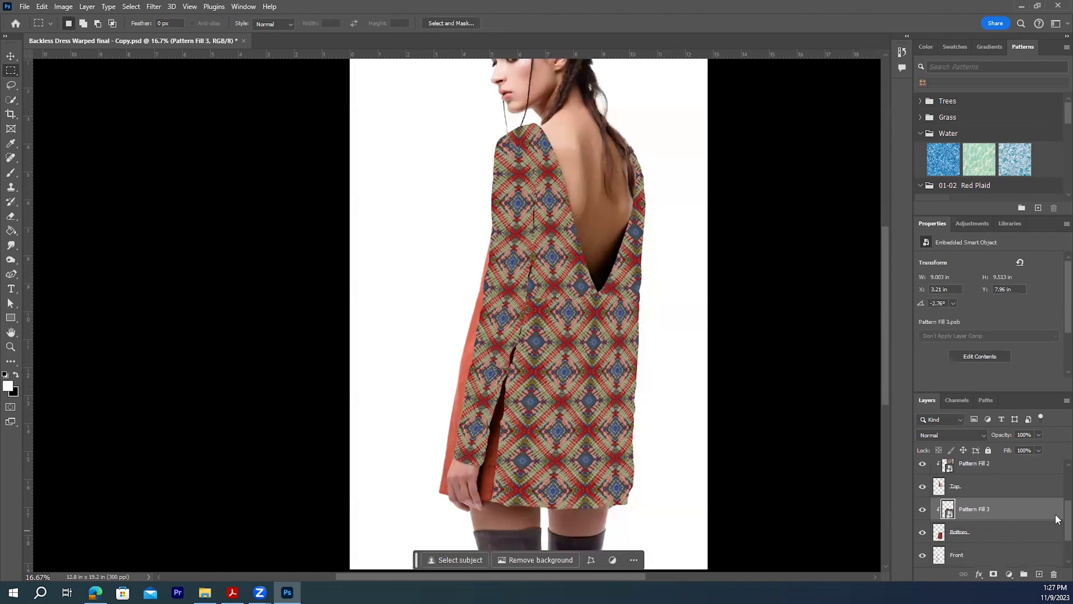
scroll(1057, 519, up, 1)
scroll(1057, 516, down, 2)
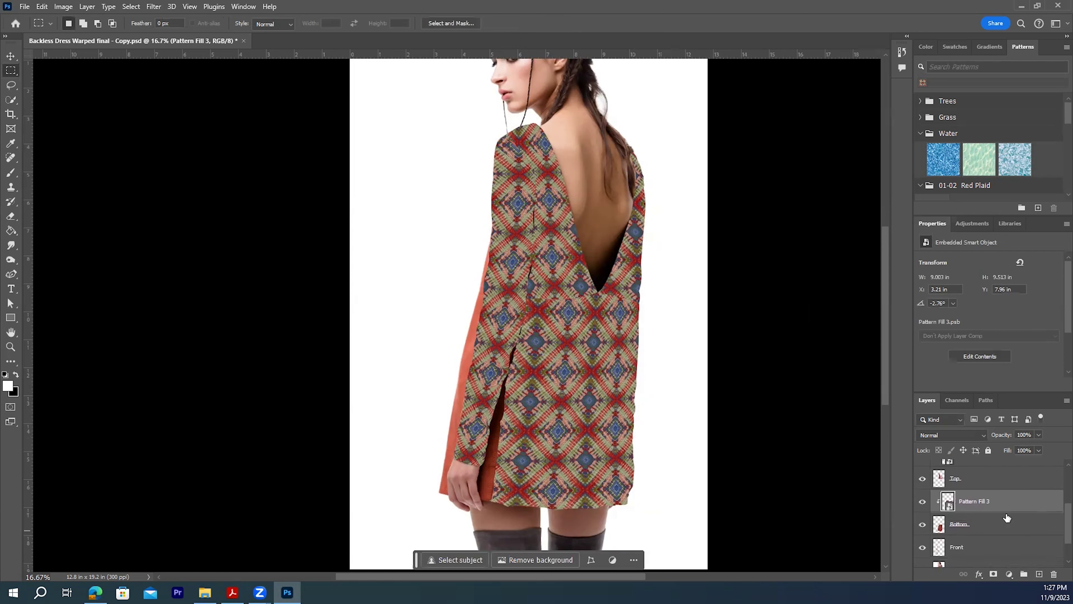
In Liquify, set backdrop opacity 85 and brush size 250, then push the pattern along the folds.
click(152, 8)
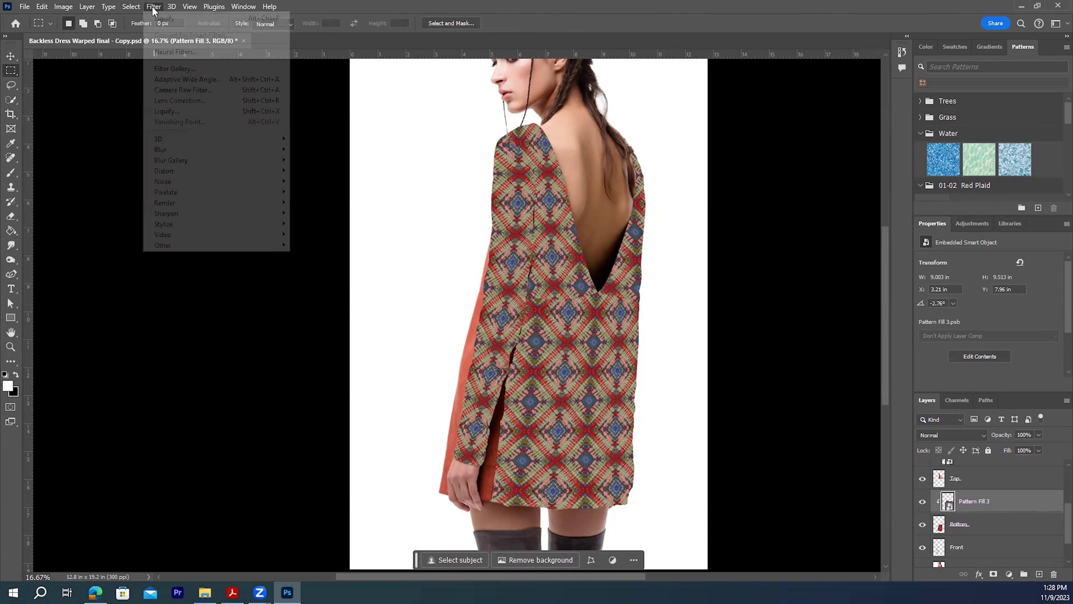
click(166, 21)
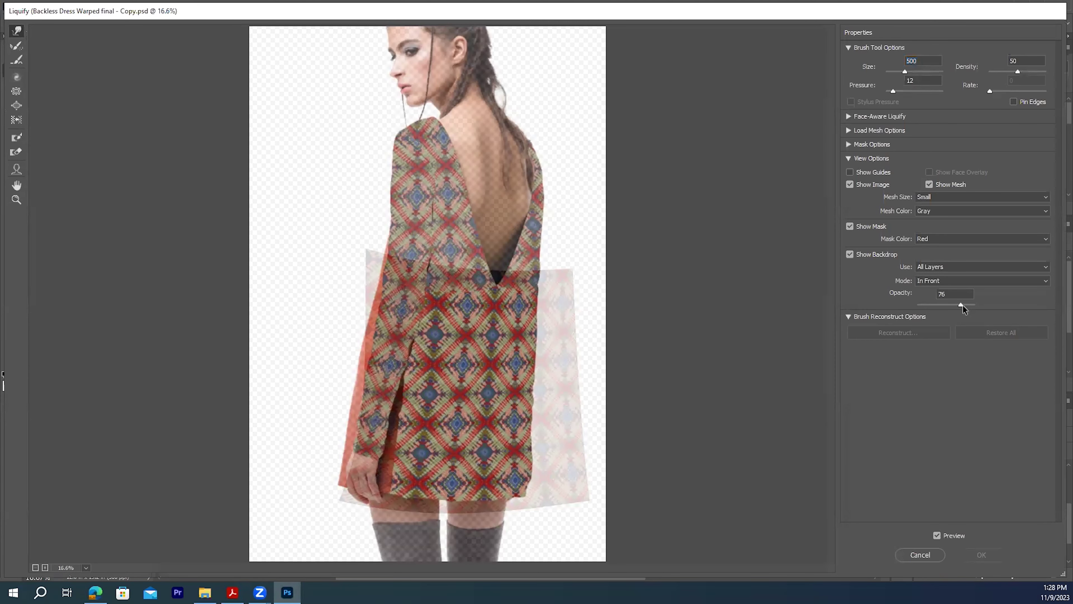
drag(963, 304, 966, 305)
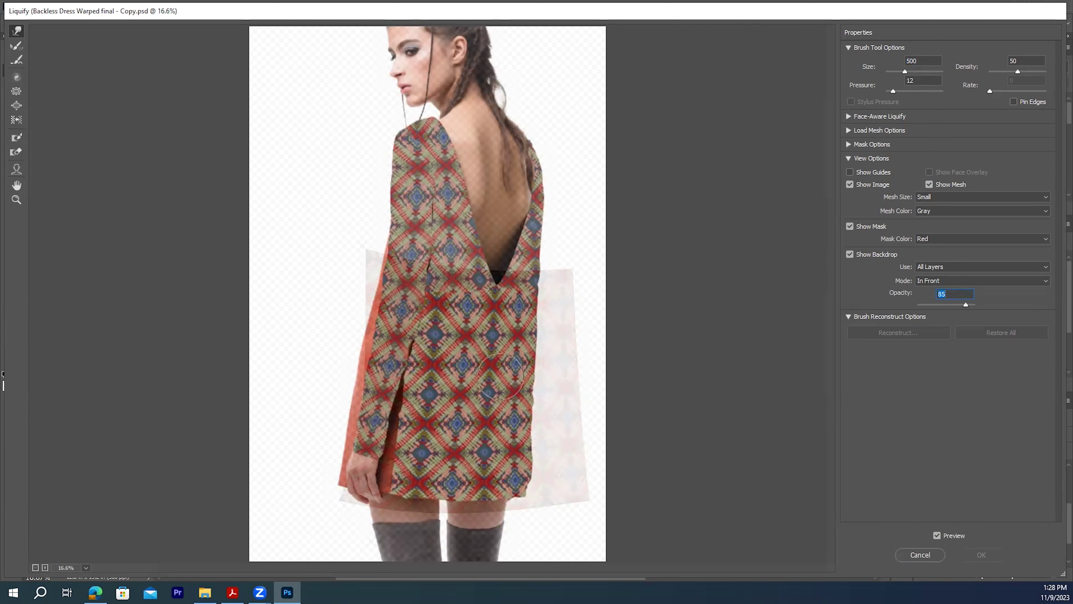
key(bracketleft)
key(bracketleft)
key(bracketleft)
key(bracketleft)
key(bracketleft)
mouse_move(496, 514)
mouse_down()
mouse_move(484, 470)
mouse_move(512, 315)
mouse_up()
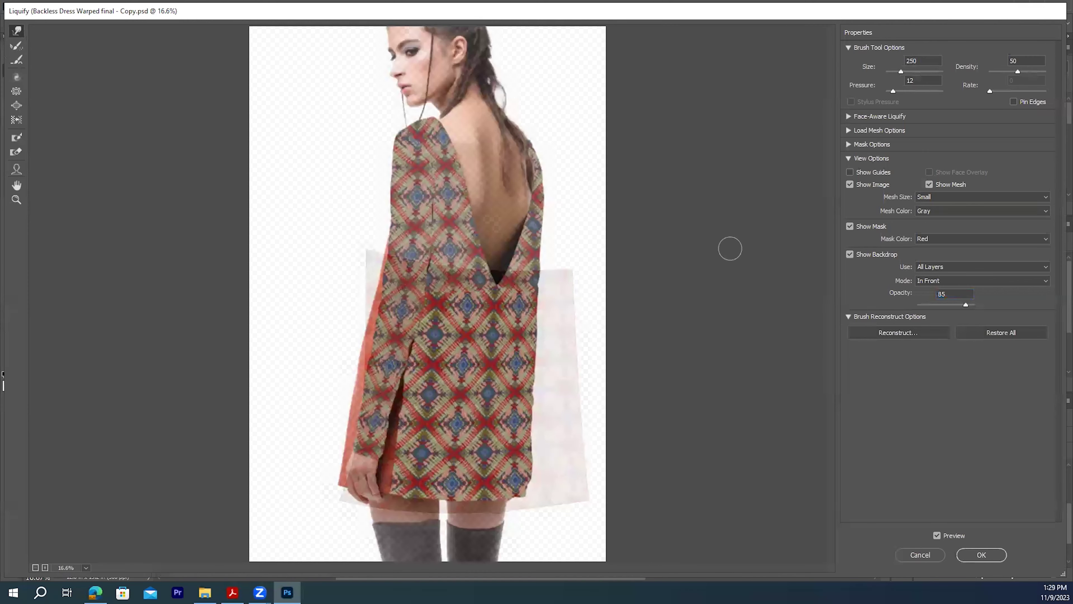
Commit the Liquify warp to Pattern Fill 3 so it becomes a Liquify smart filter.
click(981, 555)
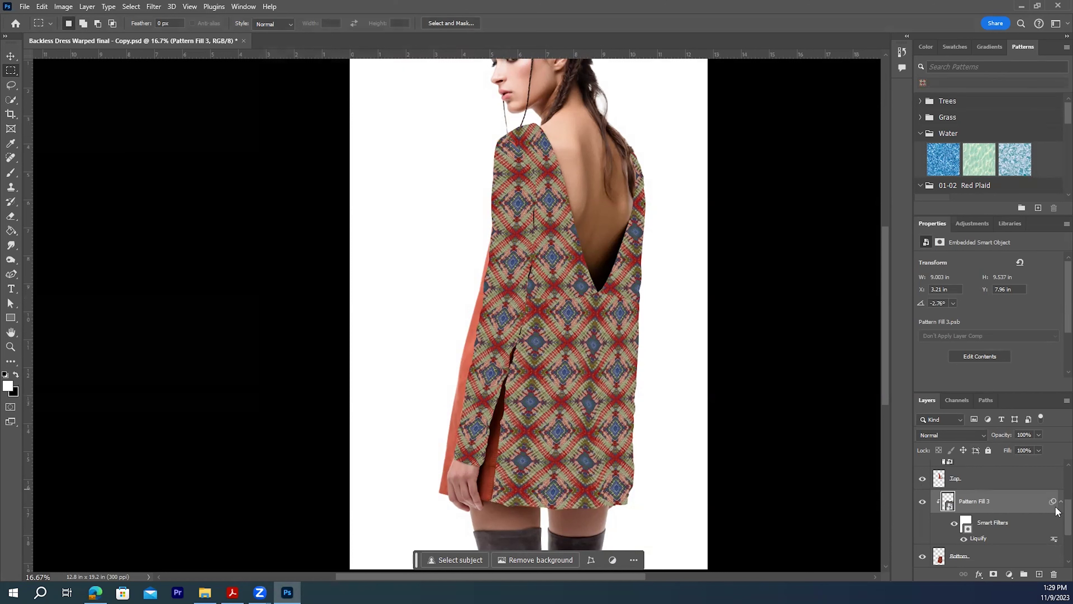
Marquee the lower dress on the Front layer and add a red tribal Pattern Fill 4.
scroll(1056, 512, down, 3)
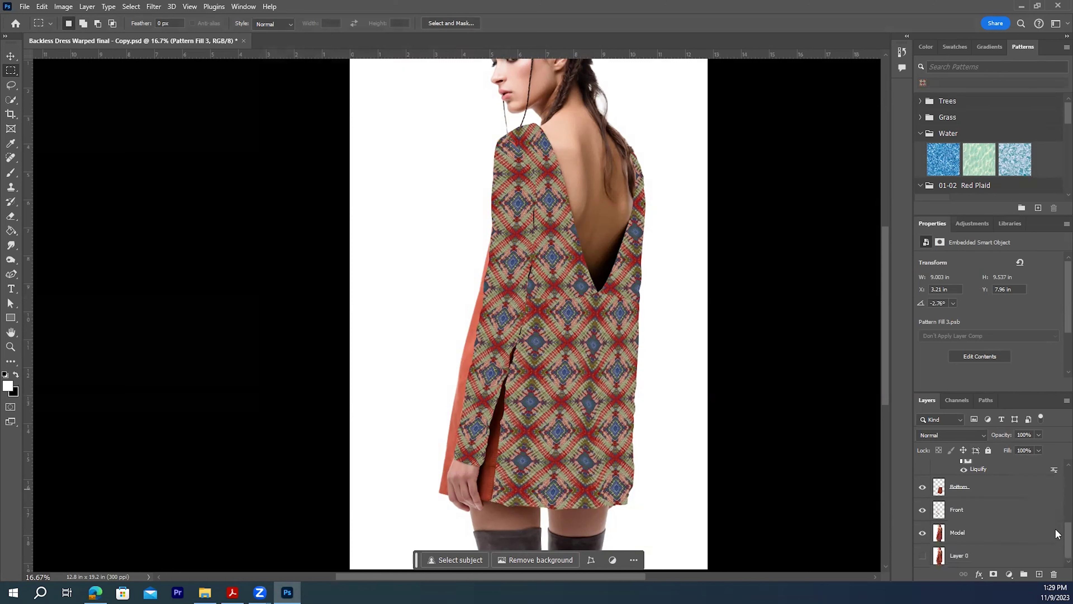
click(976, 516)
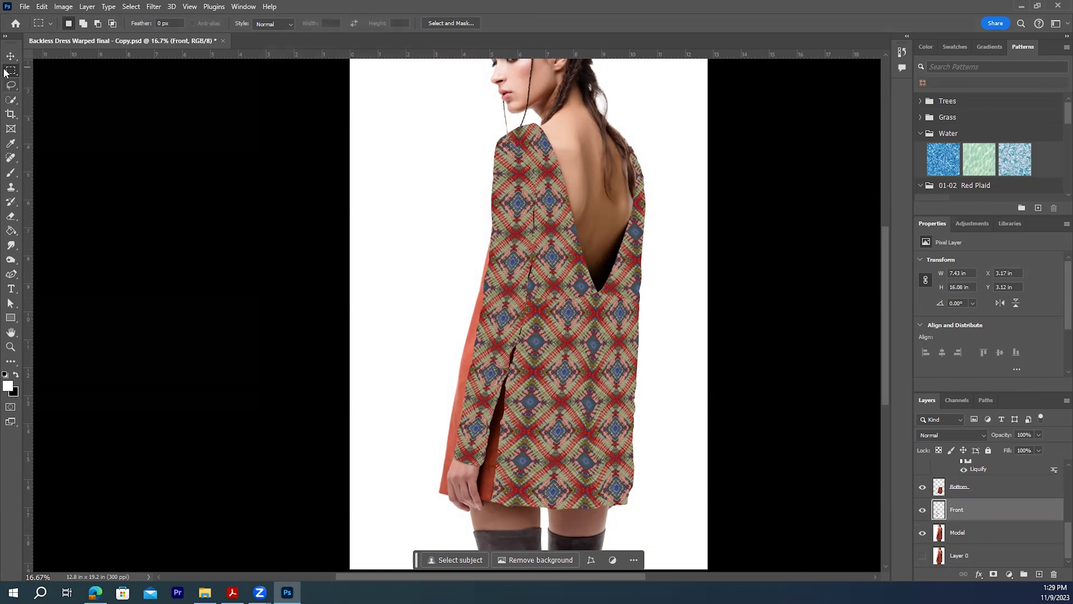
drag(376, 208, 610, 528)
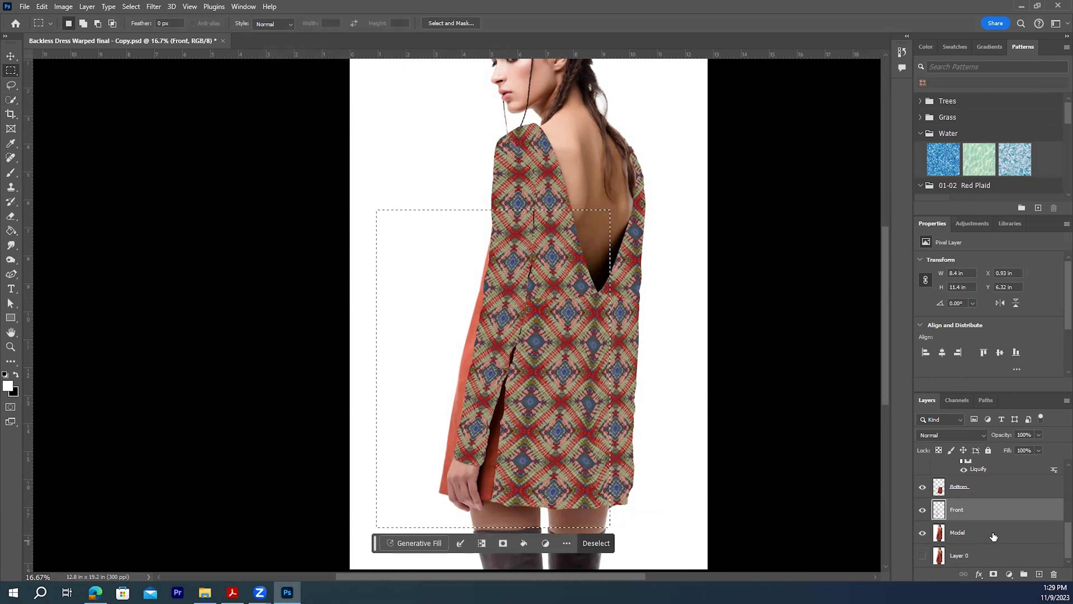
click(1008, 574)
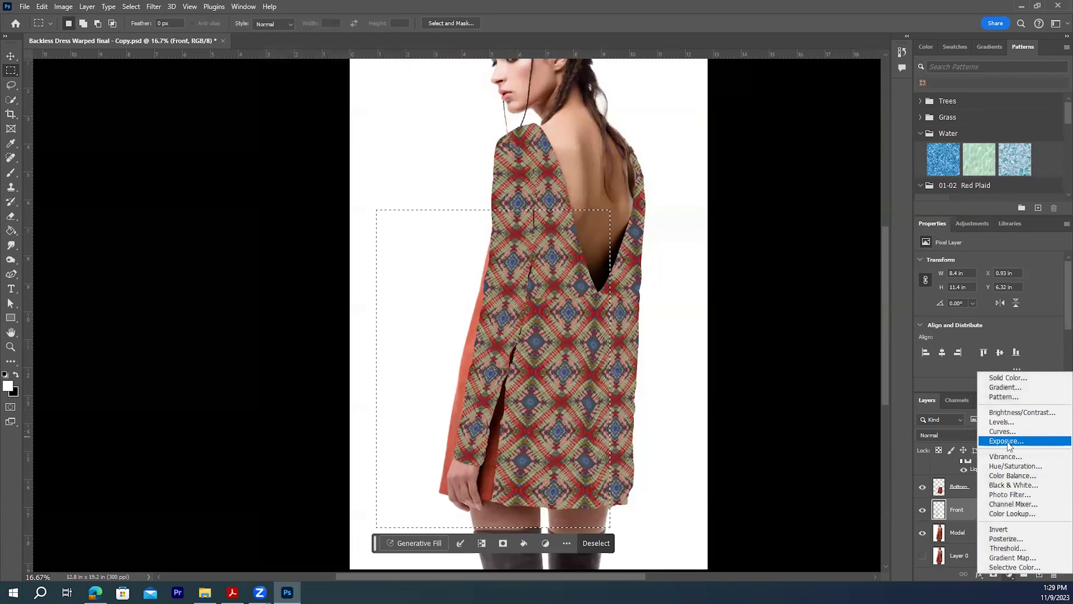
click(999, 396)
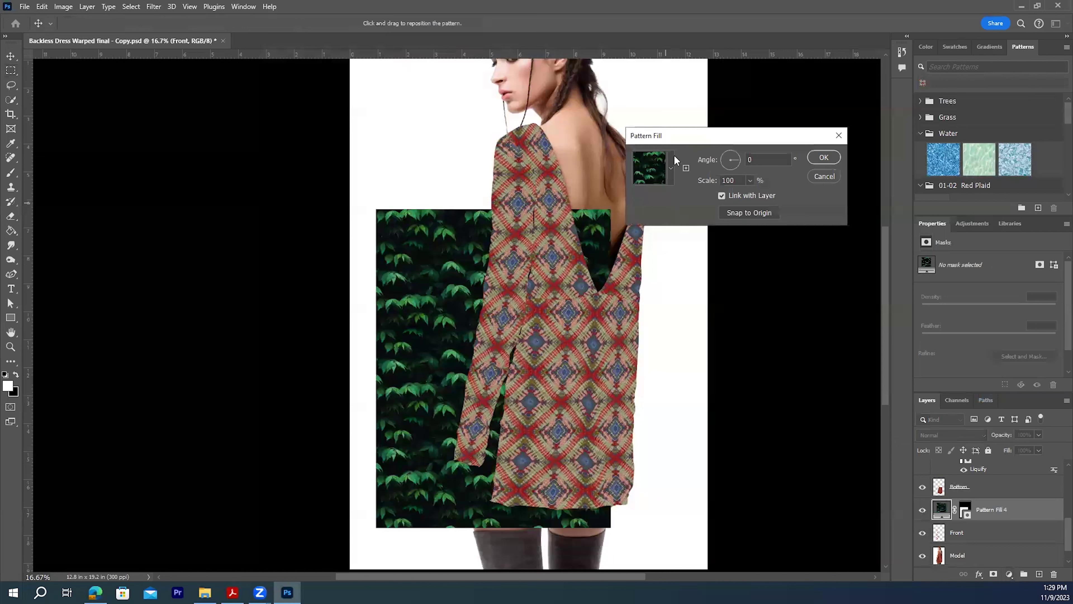
click(672, 169)
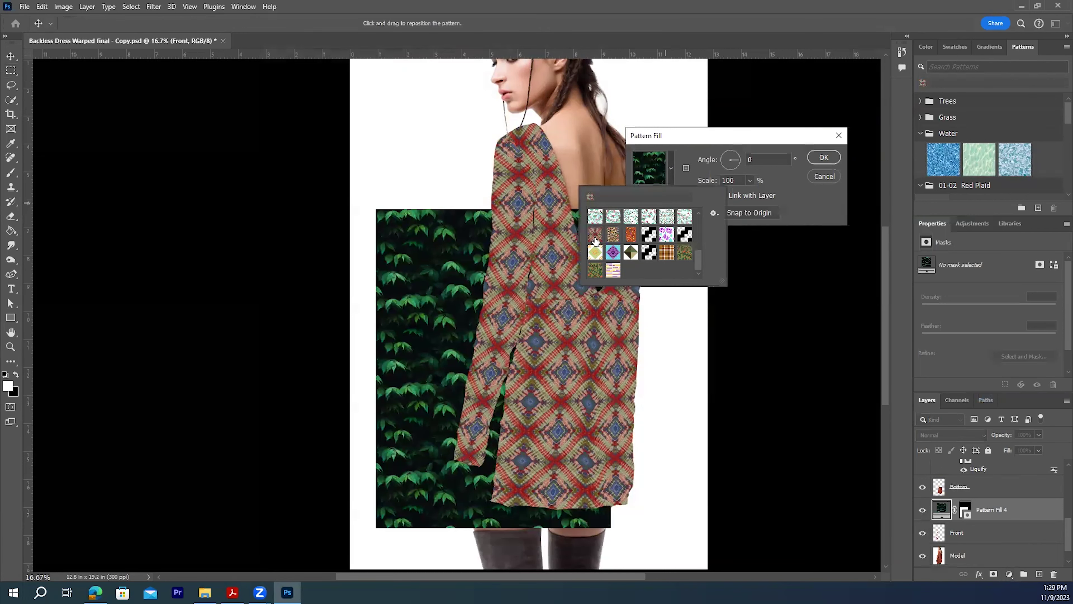
click(595, 233)
click(826, 160)
click(824, 157)
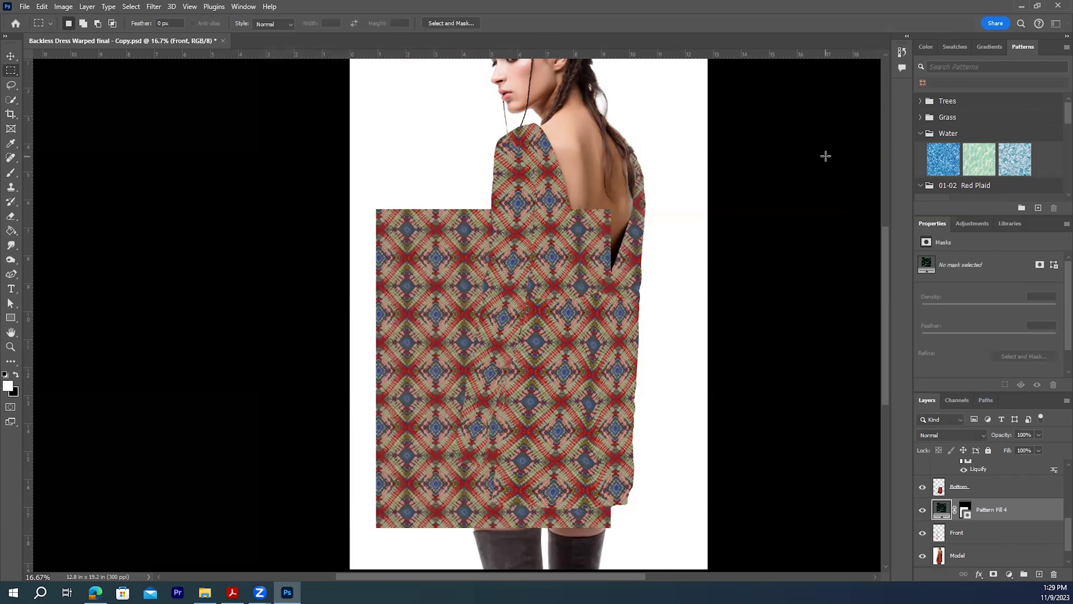
Clip Pattern Fill 4 to the Front layer and convert it to a smart object.
right_click(986, 510)
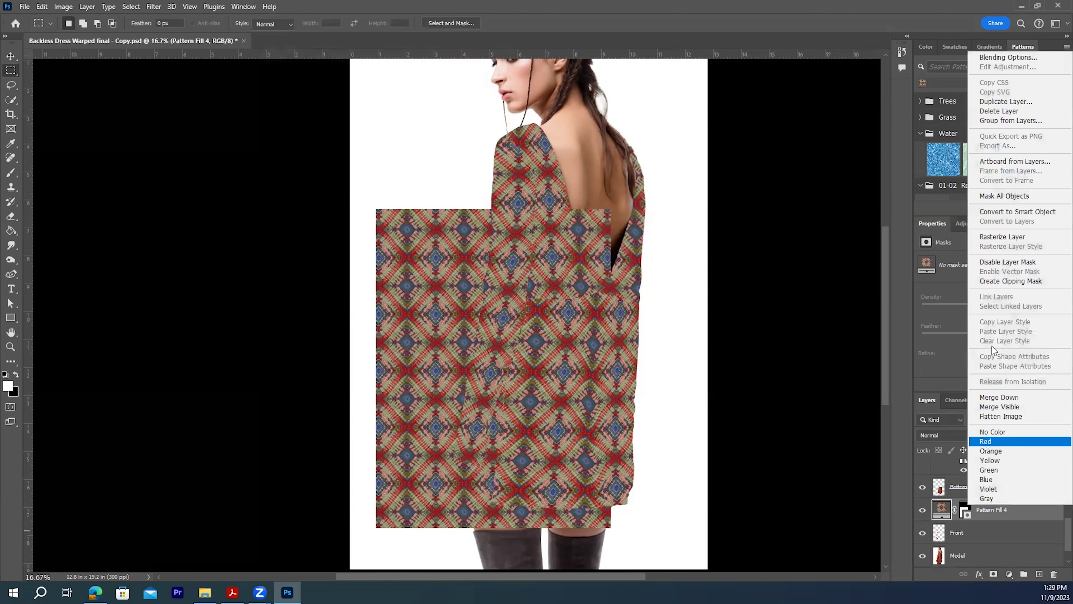
click(989, 281)
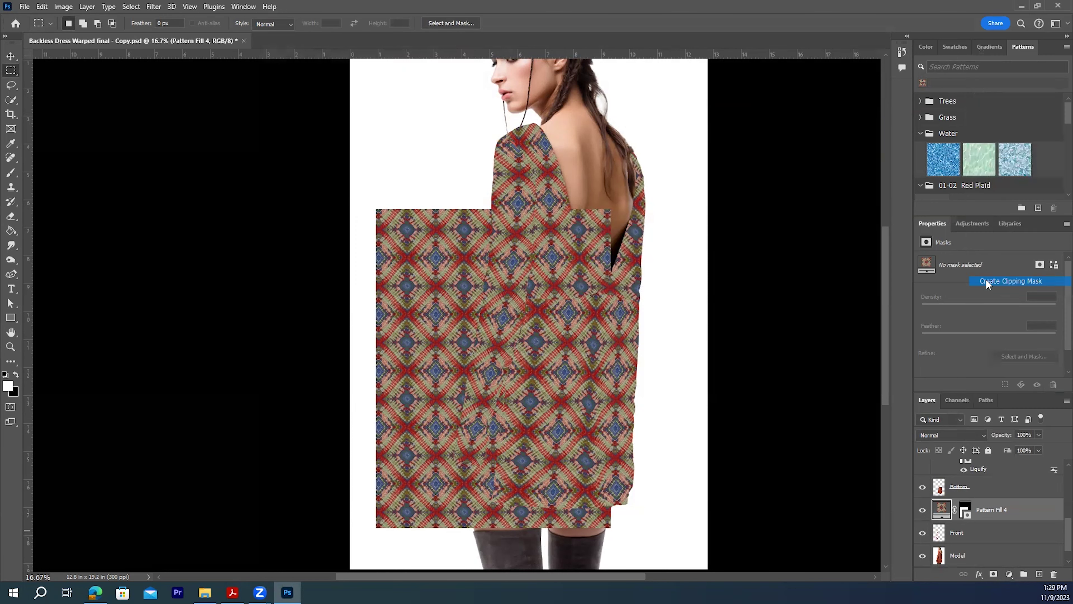
right_click(992, 510)
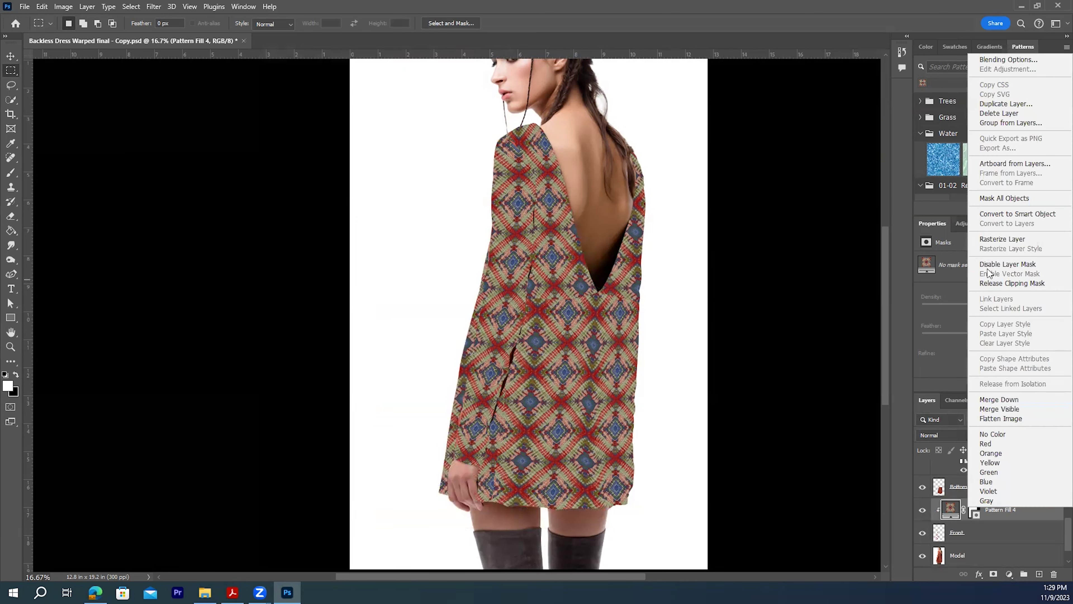
click(999, 211)
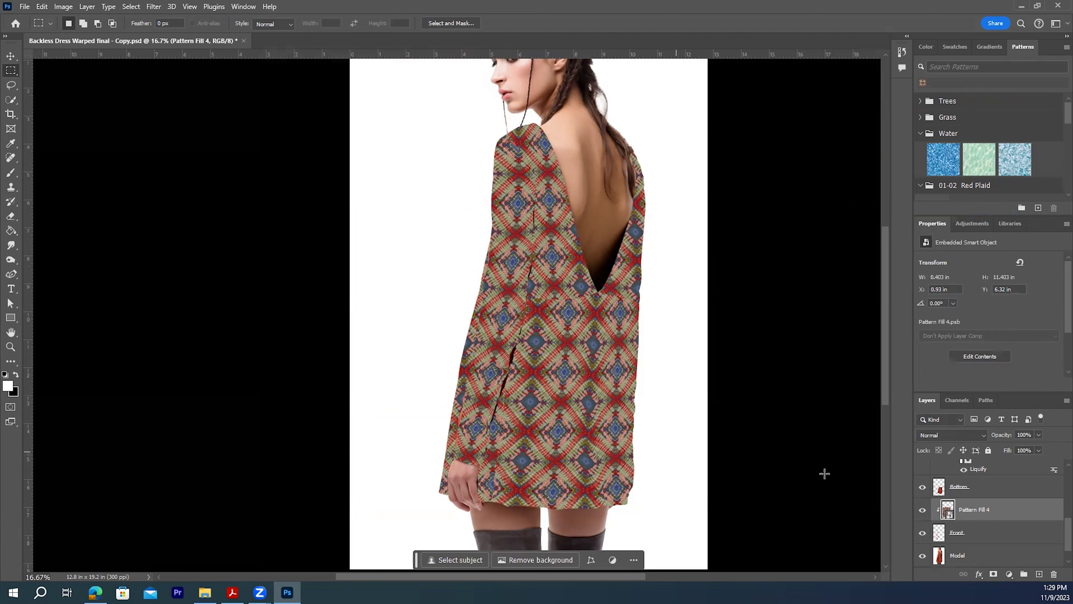
scroll(1057, 541, down, 1)
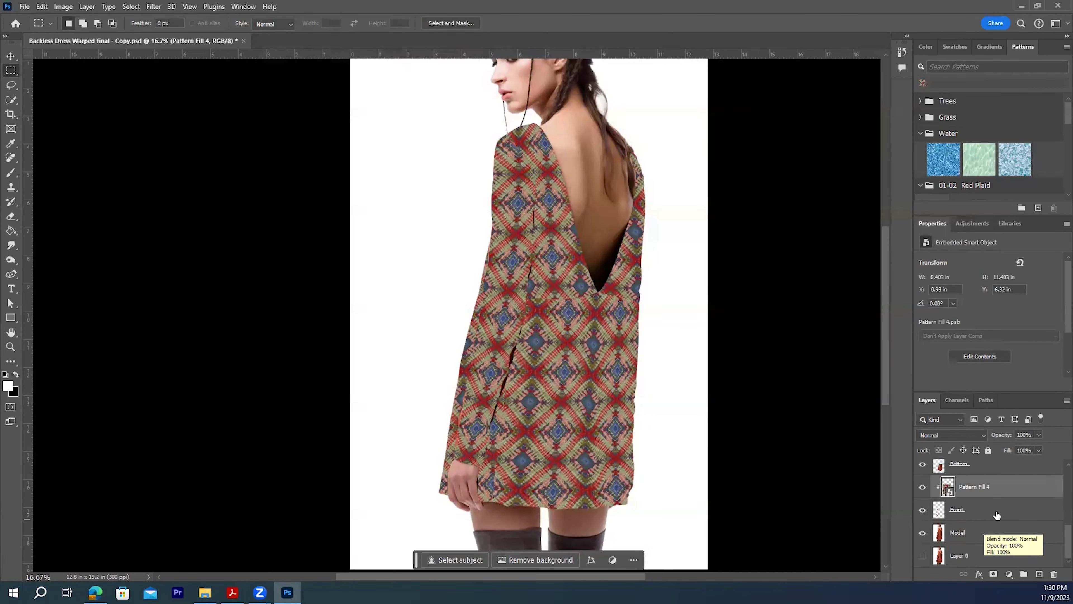
click(958, 533)
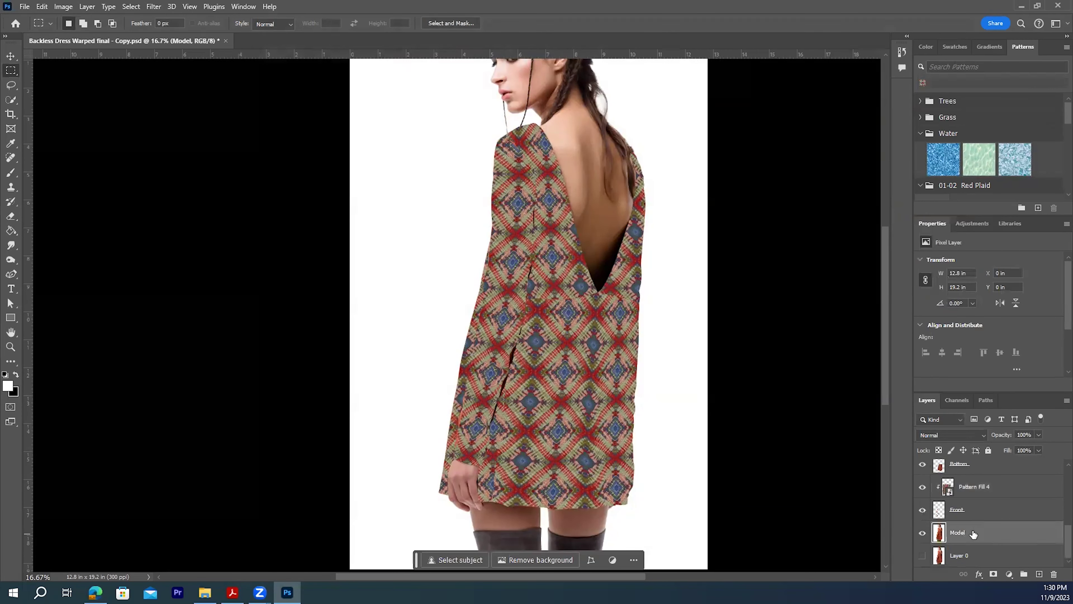
Load the Full Dress channel selection, copy it to Layer 1 with Ctrl+J, and move it to the top.
click(132, 8)
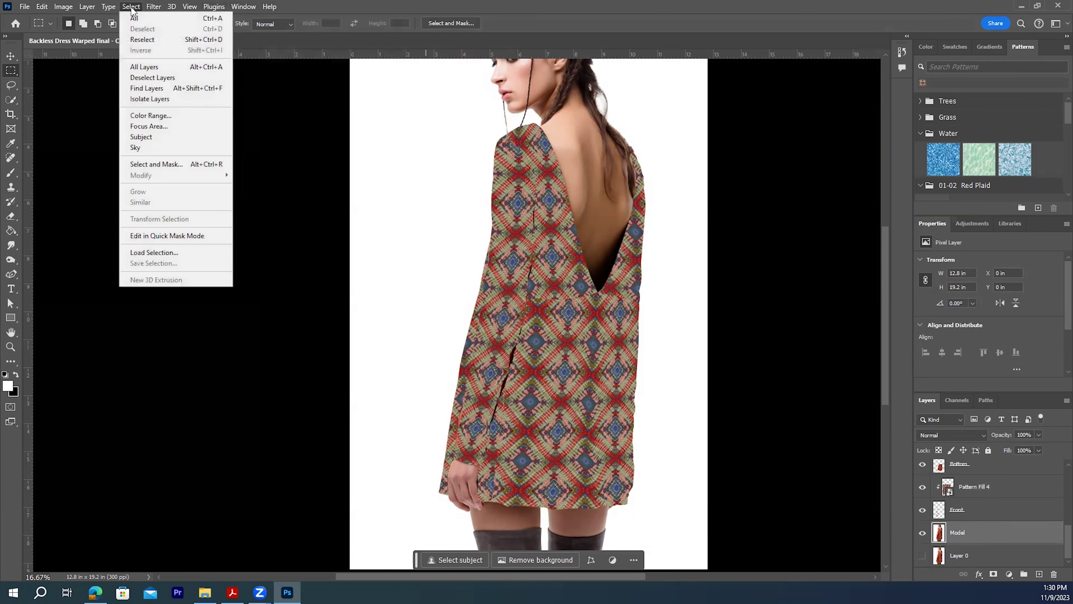
click(154, 253)
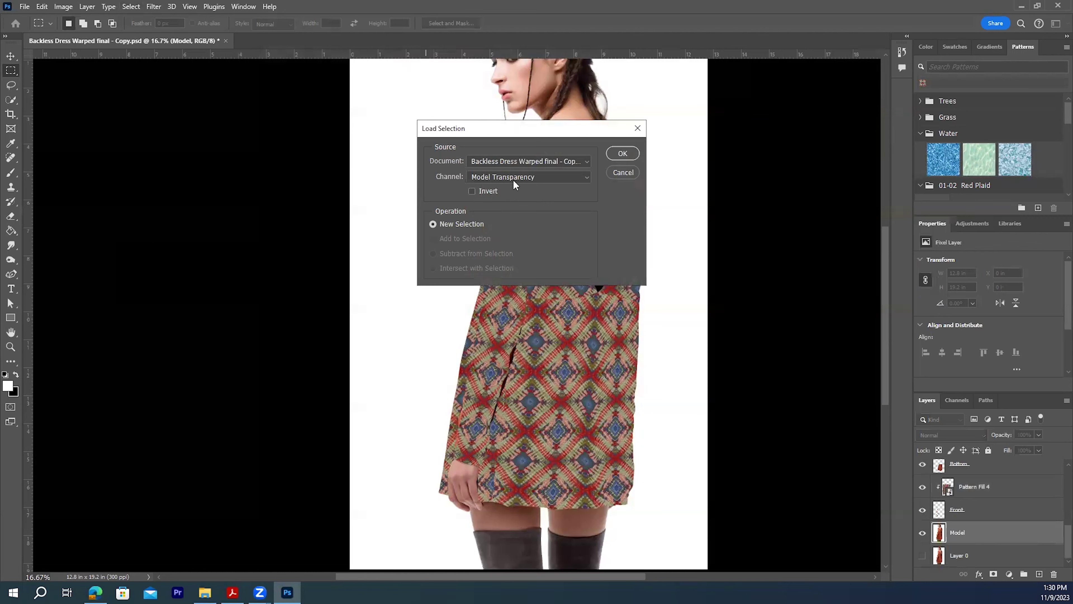
click(530, 177)
click(488, 266)
click(623, 154)
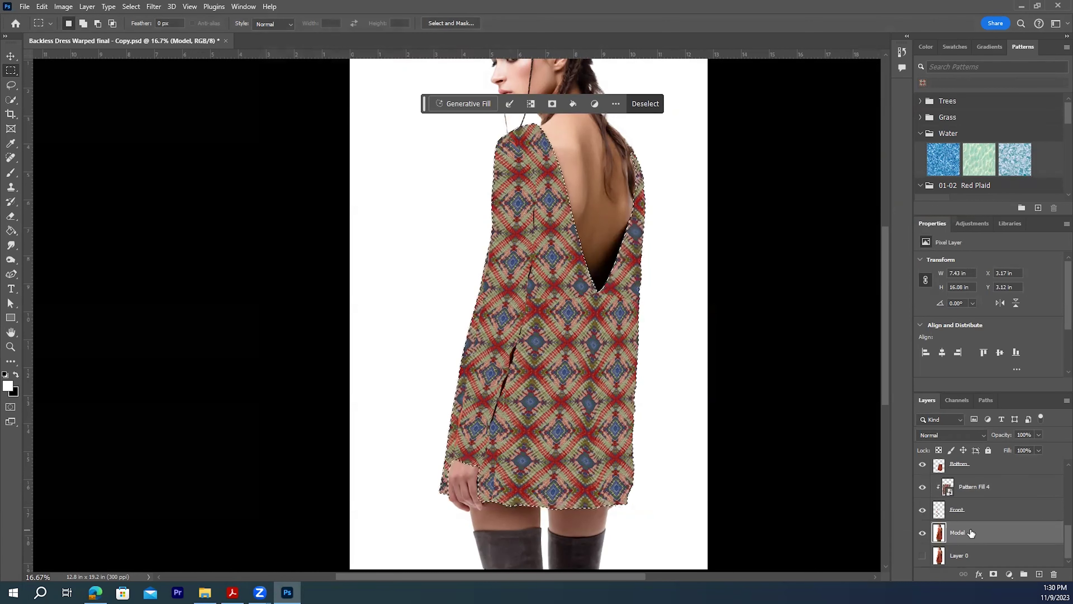
key(ctrl+j)
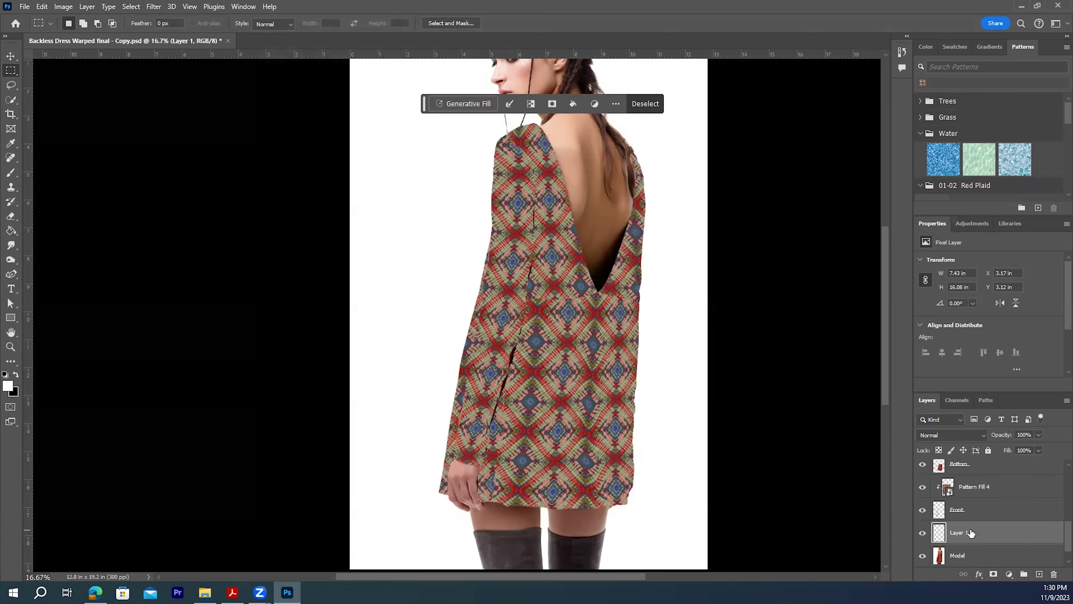
drag(985, 534, 982, 449)
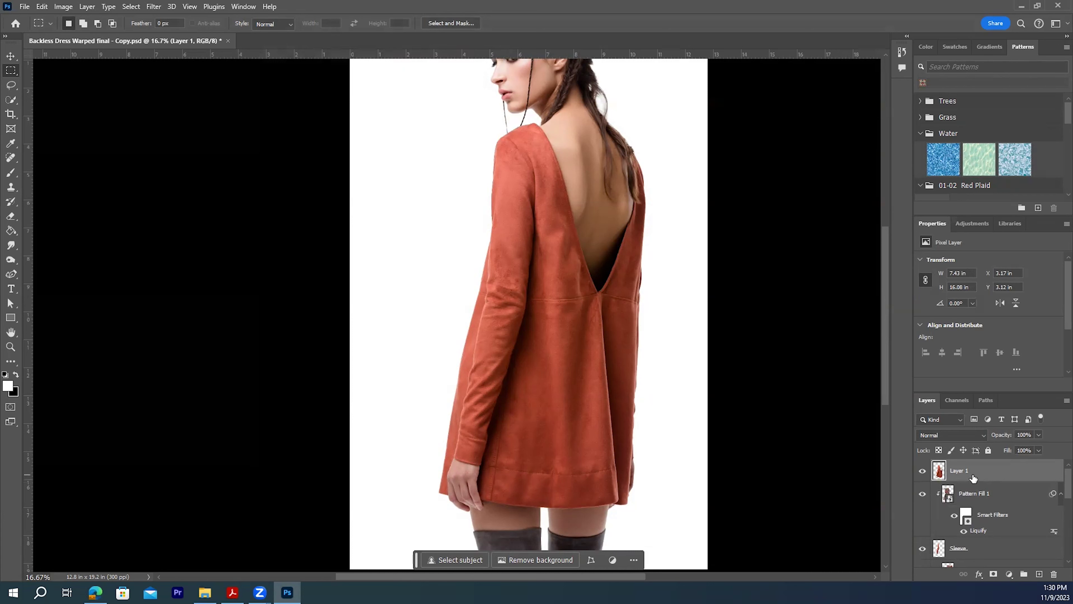
Desaturate the Layer 1 dress copy.
click(62, 9)
mouse_move(74, 34)
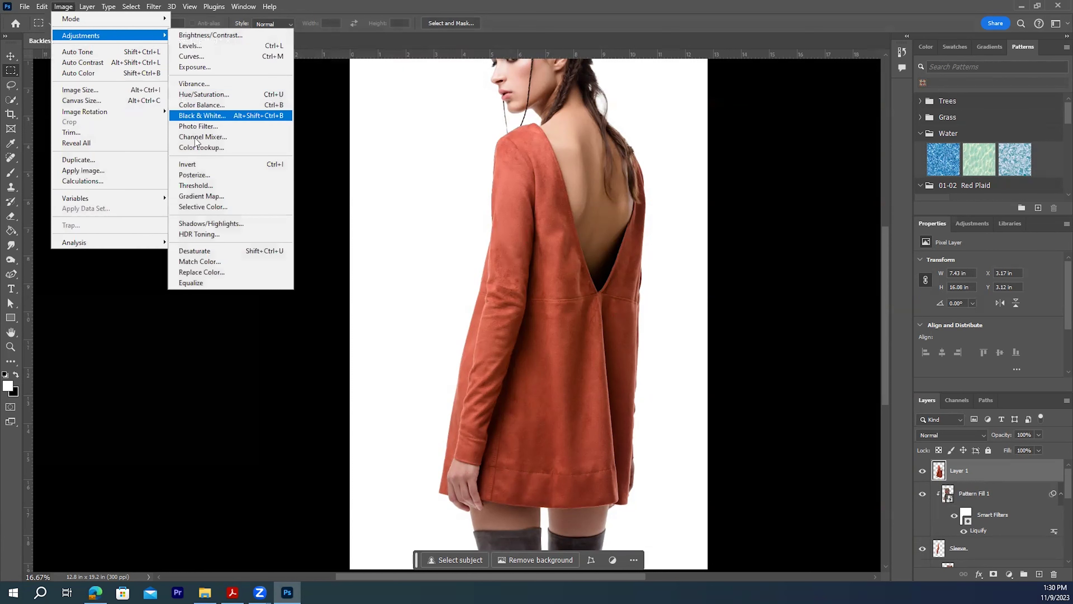
click(196, 252)
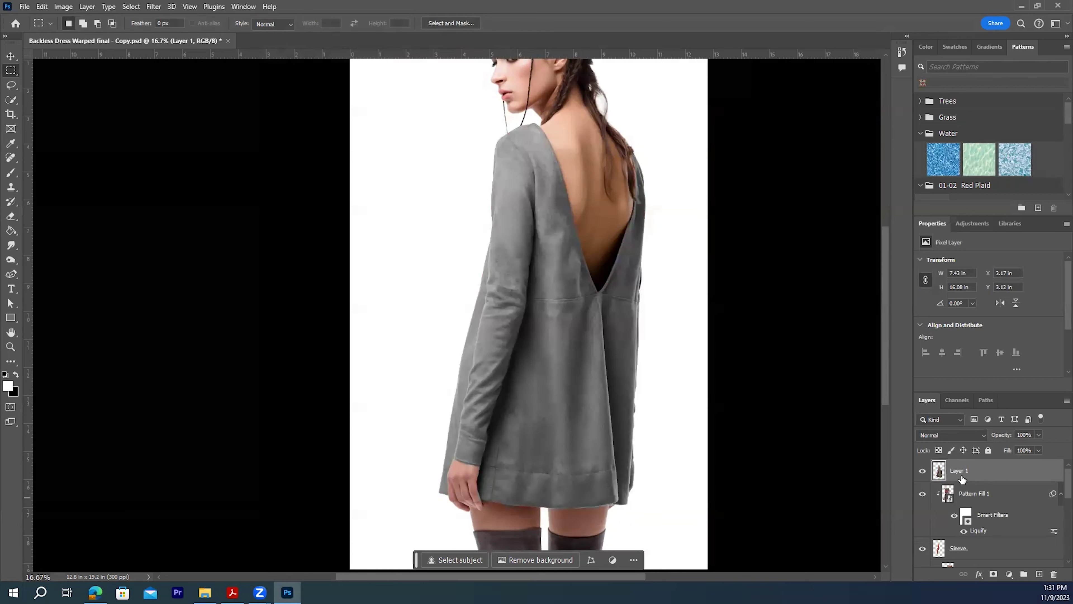
Apply Levels with white input 172 and set Layer 1's blend mode to Multiply.
click(69, 8)
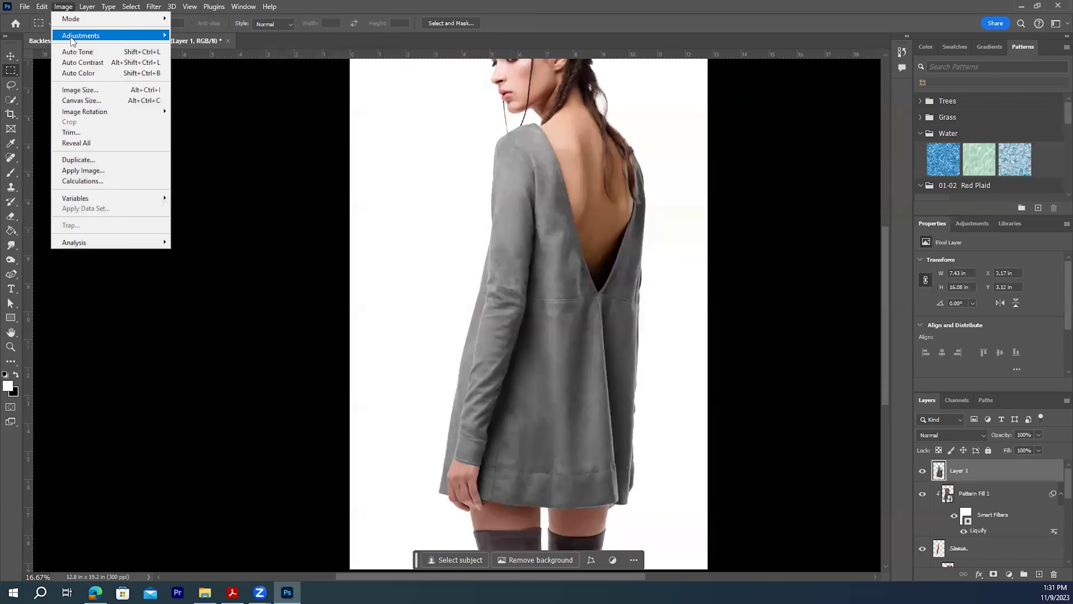
mouse_move(92, 35)
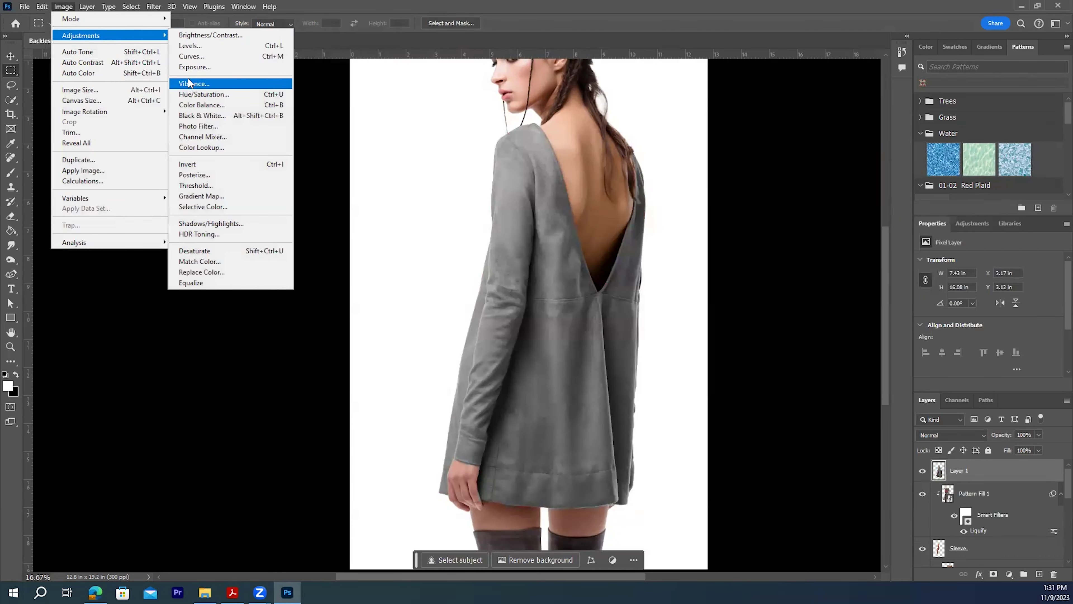
click(196, 46)
drag(760, 290, 702, 287)
click(806, 187)
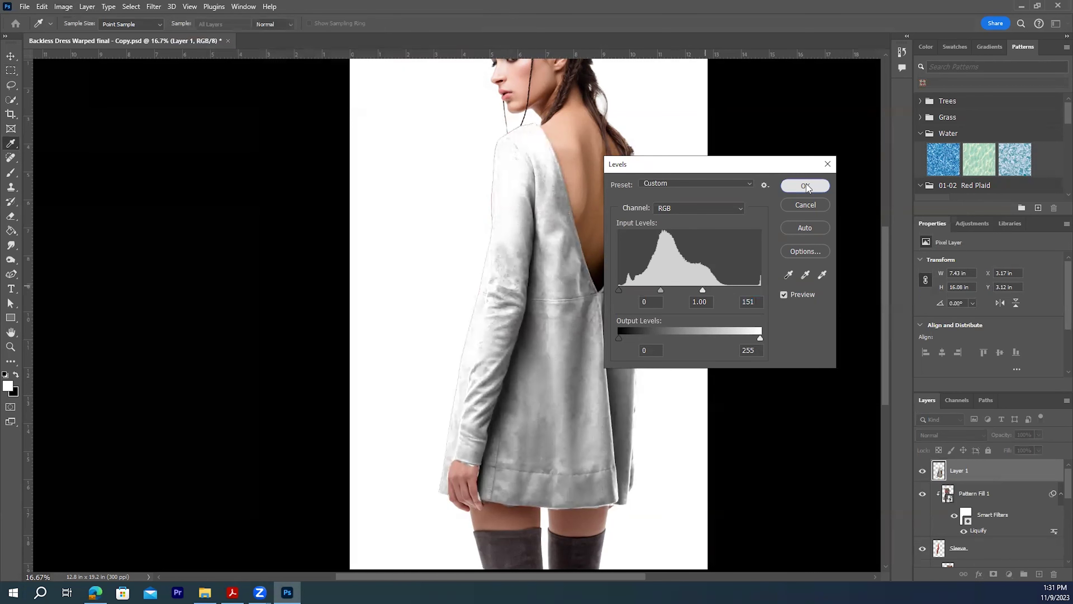
click(976, 437)
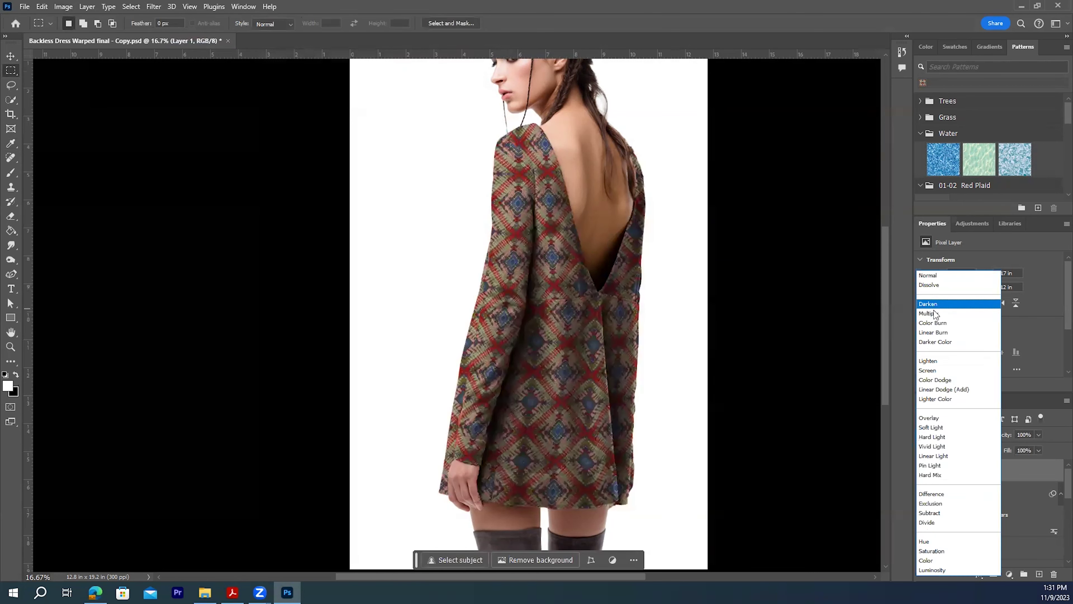
click(932, 313)
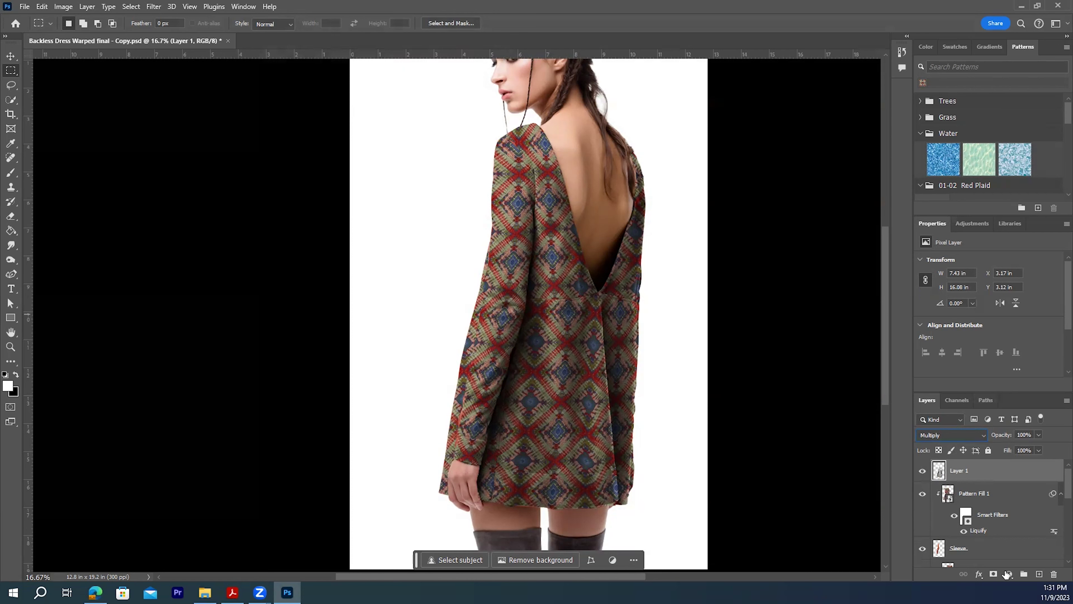
Make two duplicates of Layer 1 and delete the stray empty Layer 2.
drag(970, 473, 1039, 576)
drag(983, 474, 1039, 573)
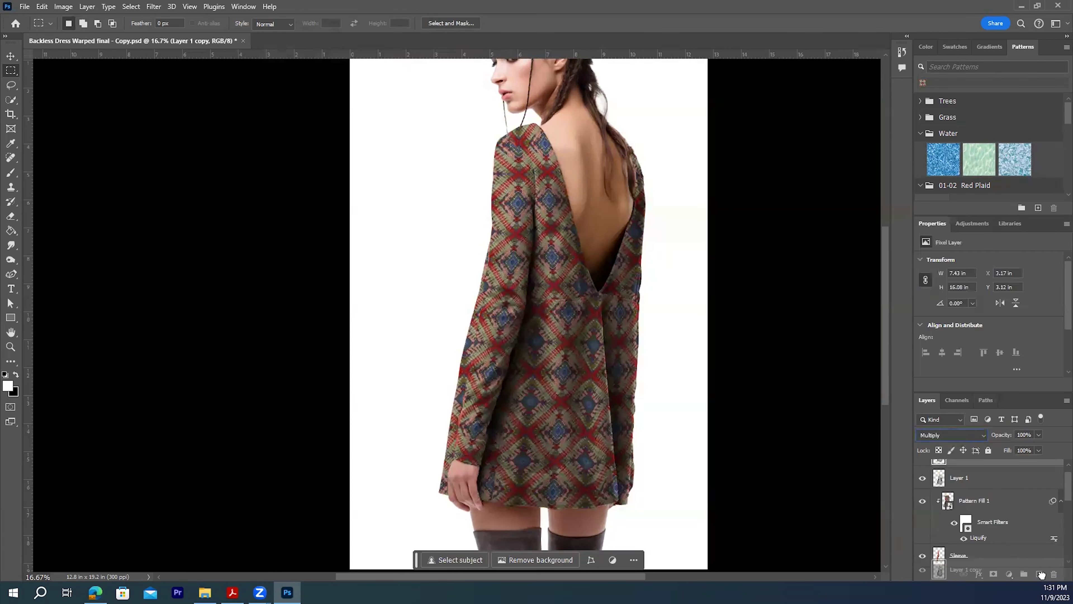
click(1039, 574)
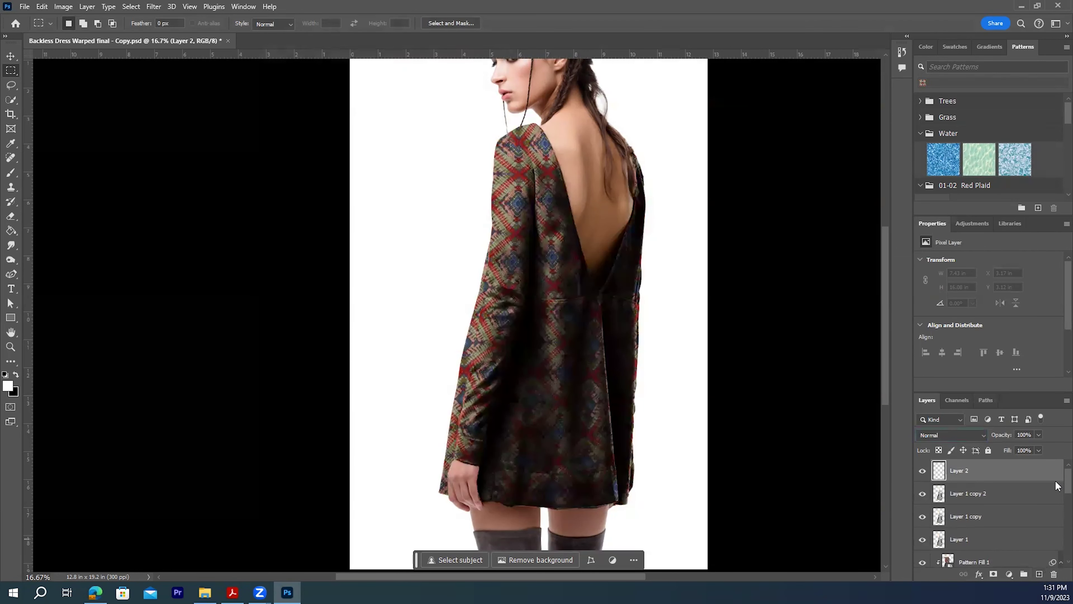
drag(993, 473, 1053, 574)
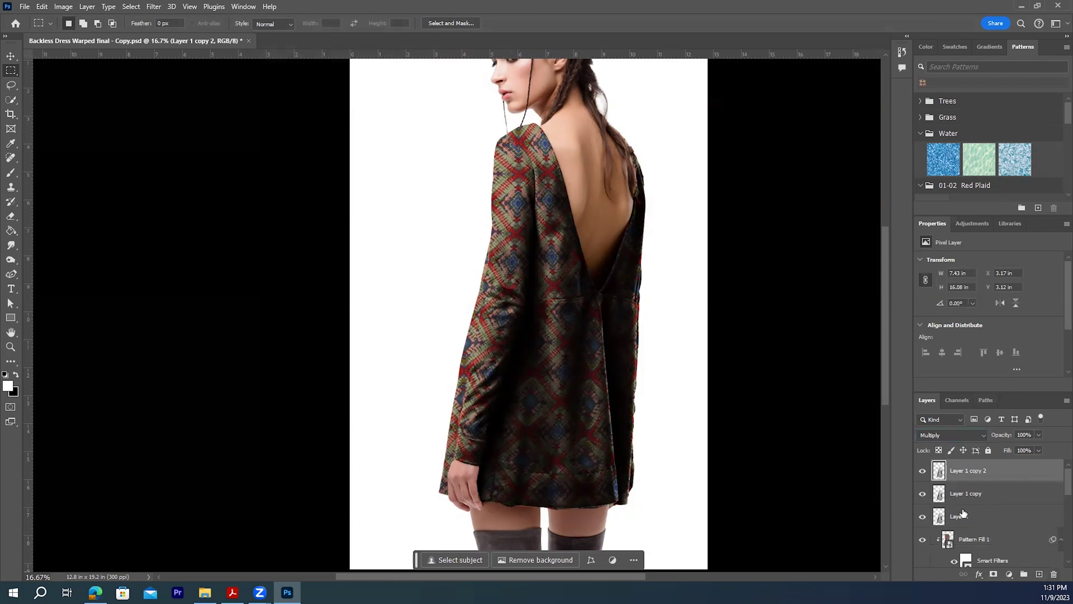
Set Layer 1 copy's blend mode to Linear Dodge (Add).
click(980, 495)
click(970, 433)
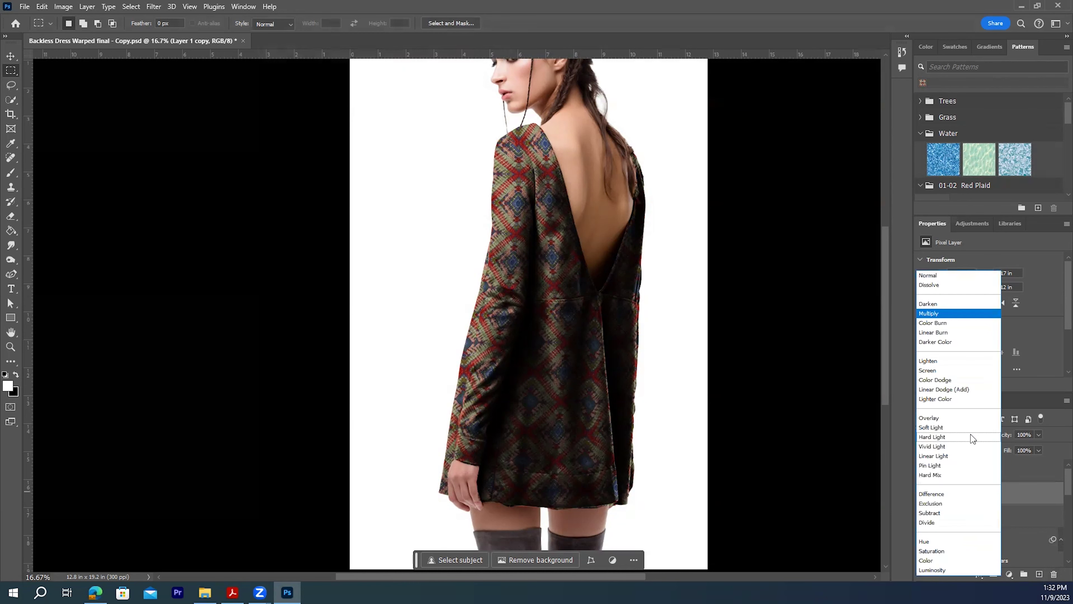
click(943, 389)
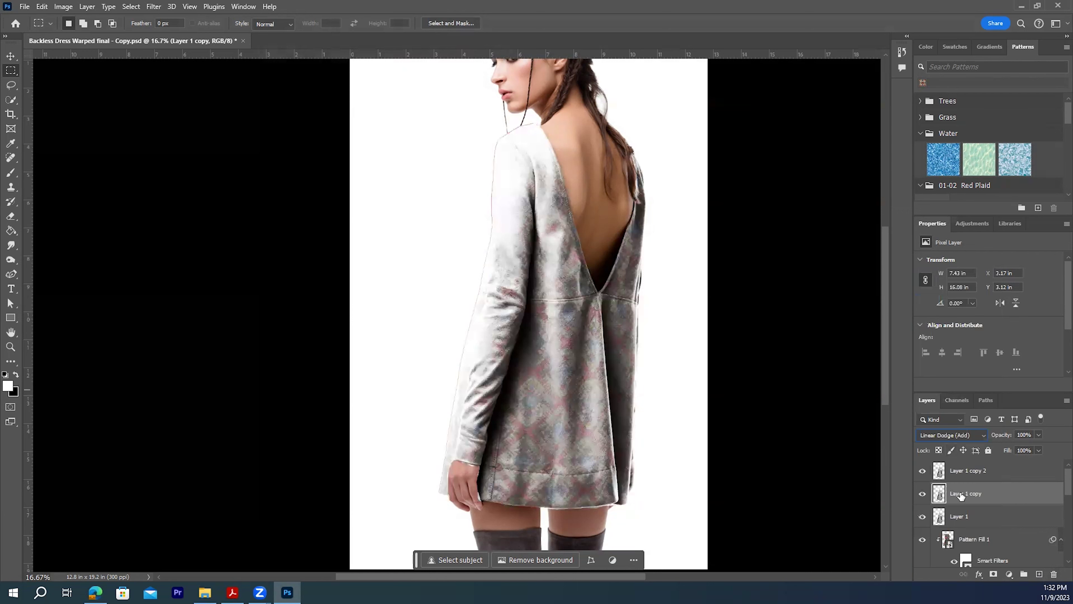
Apply Levels to Layer 1 copy, raising input black and lowering output white to 54.
click(63, 7)
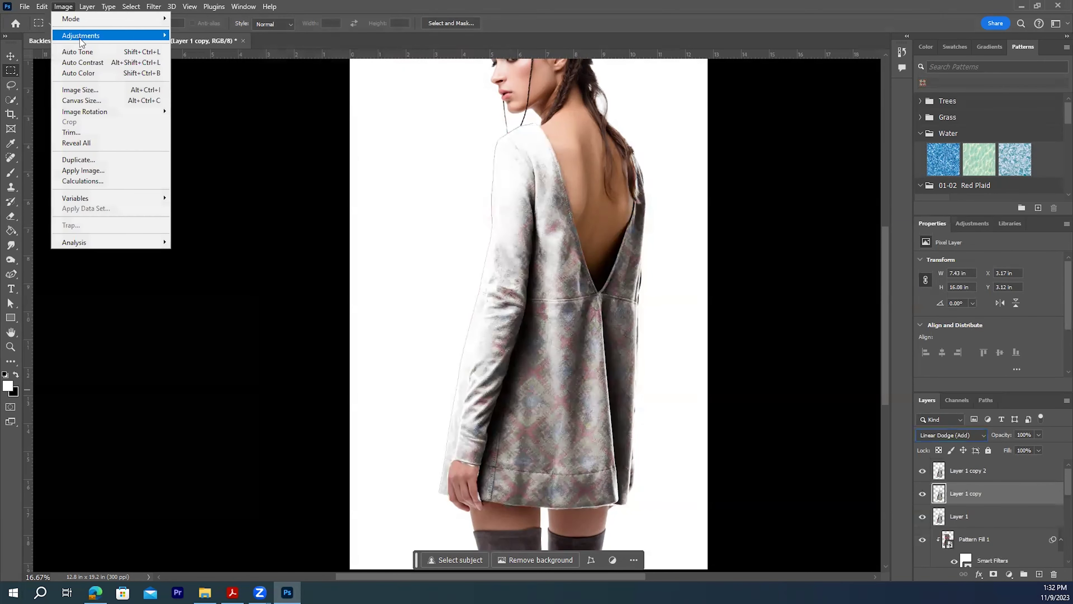
mouse_move(138, 38)
click(191, 46)
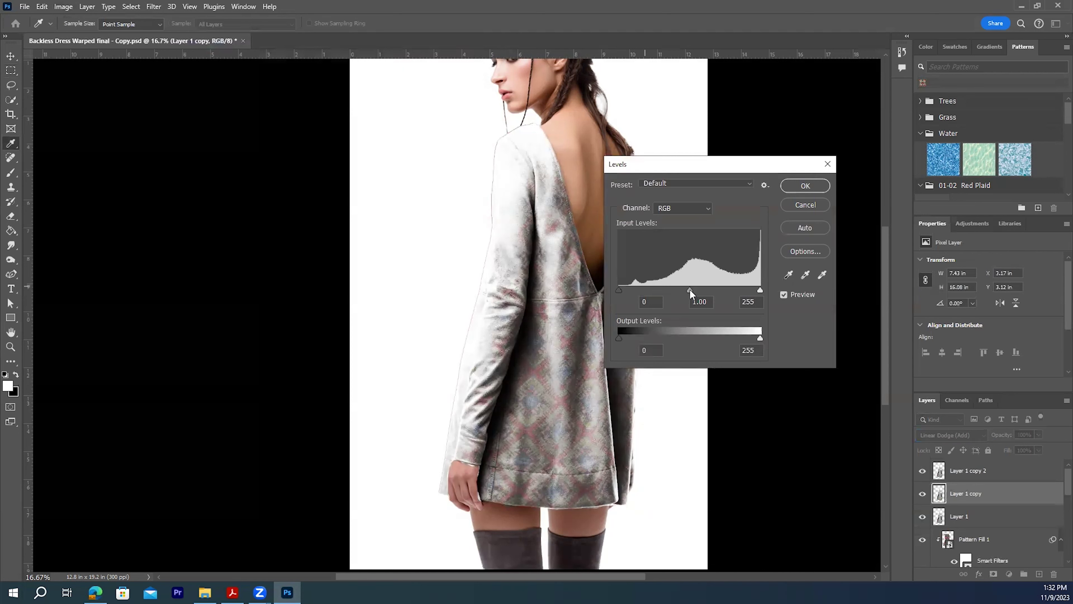
mouse_move(762, 289)
mouse_down()
mouse_move(716, 284)
mouse_move(756, 284)
mouse_up()
drag(616, 291, 722, 292)
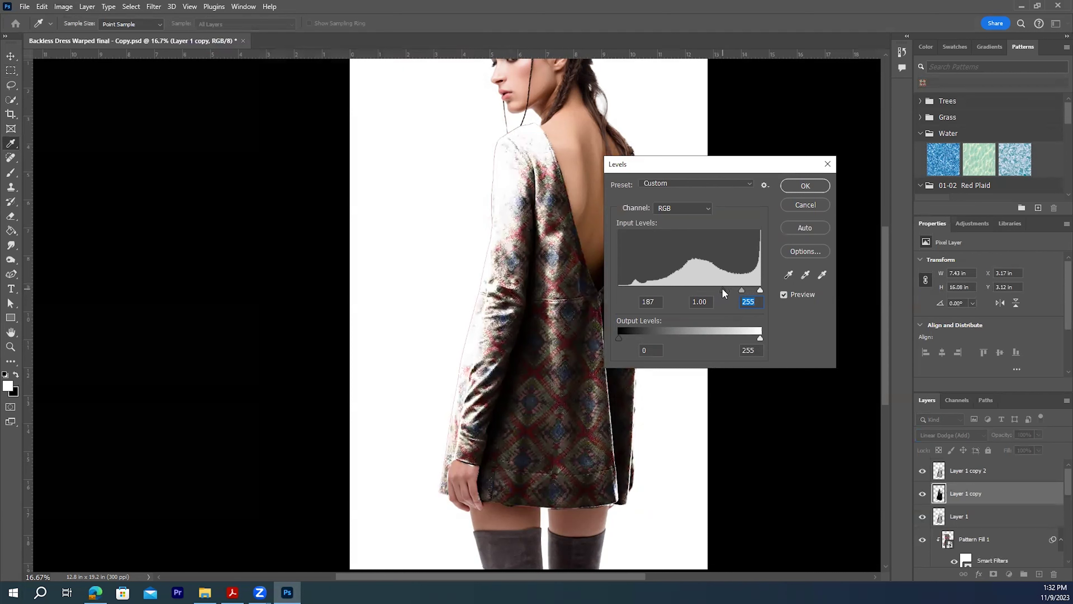
drag(756, 339, 649, 337)
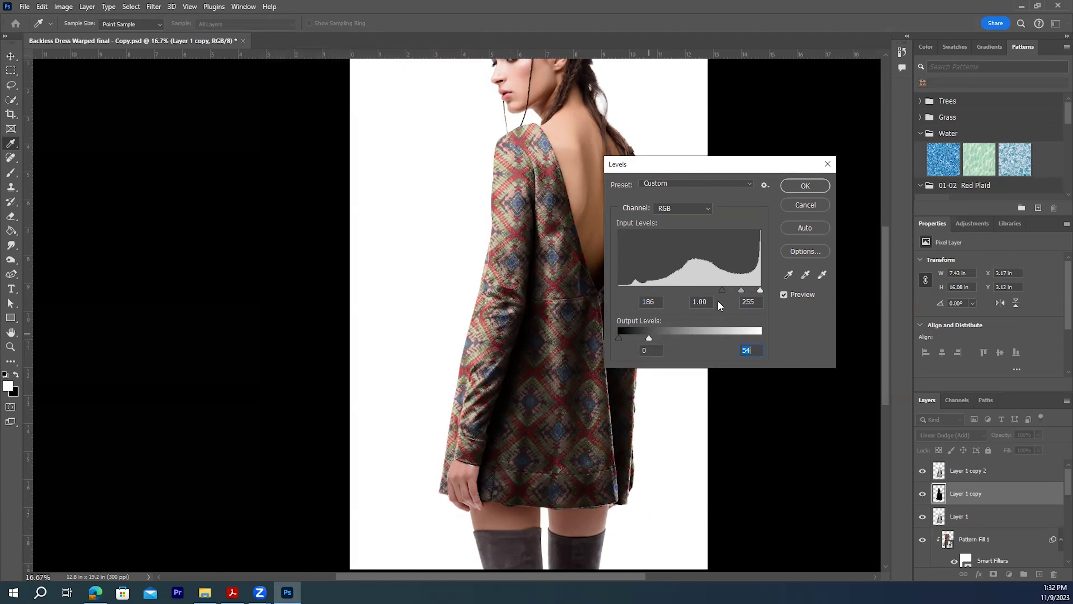
click(715, 291)
click(800, 188)
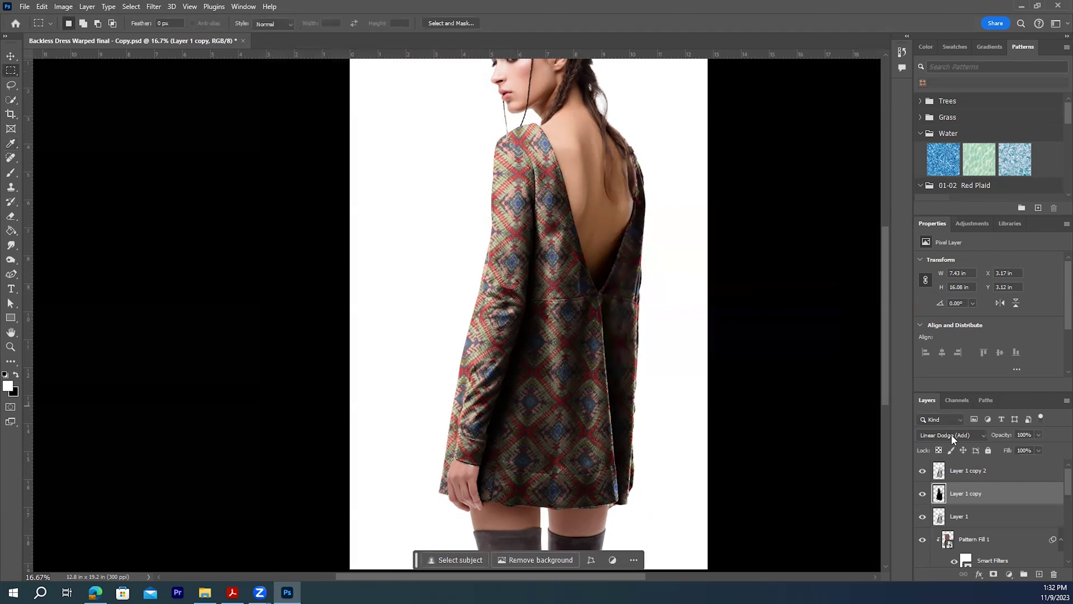
Set Layer 1 copy 2's blend mode to Screen.
click(969, 471)
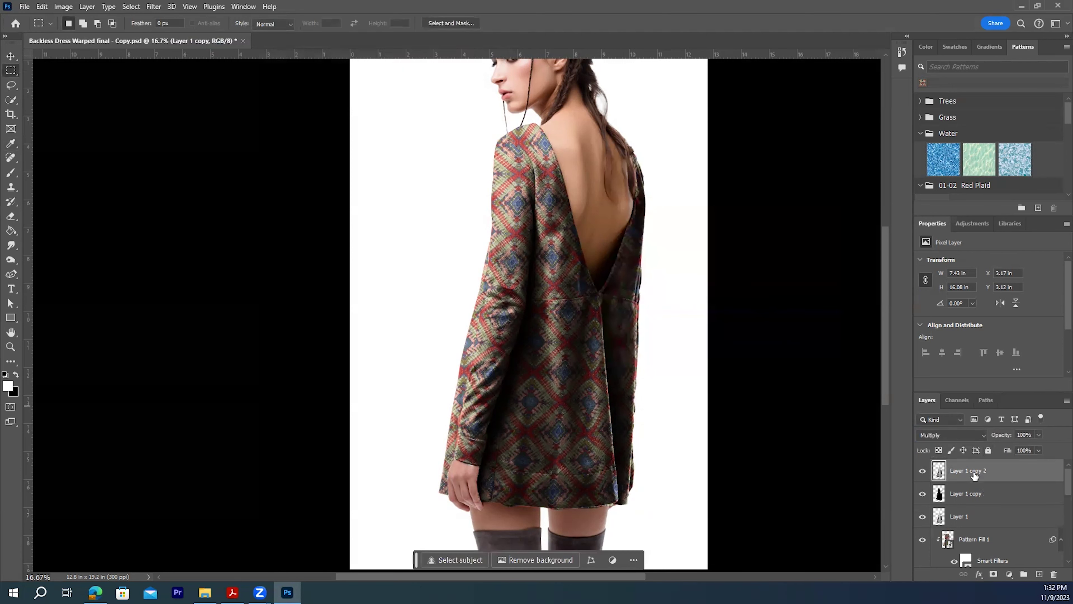
click(964, 434)
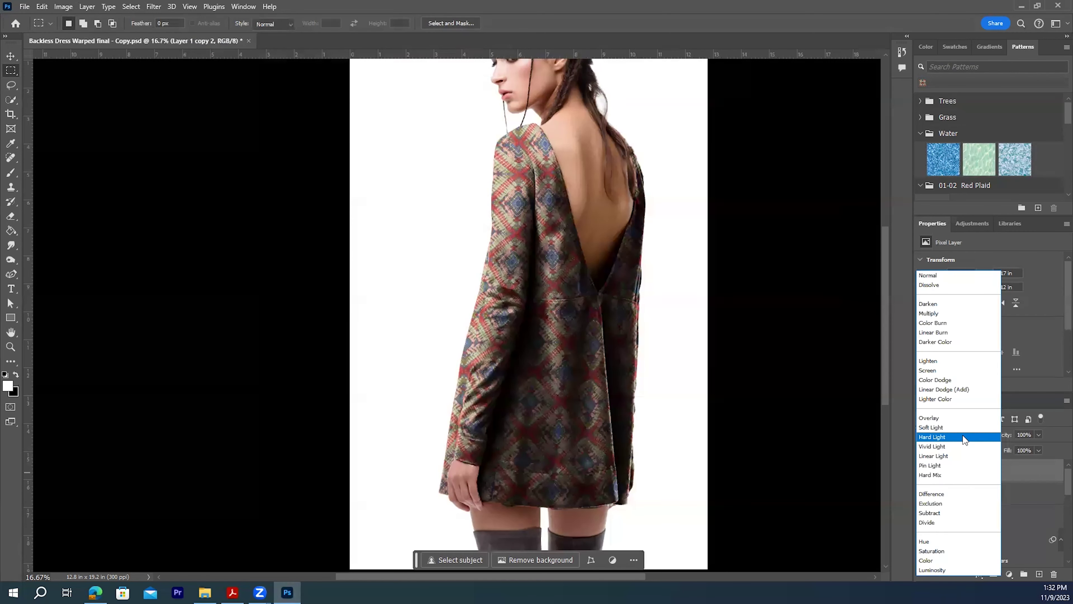
click(935, 371)
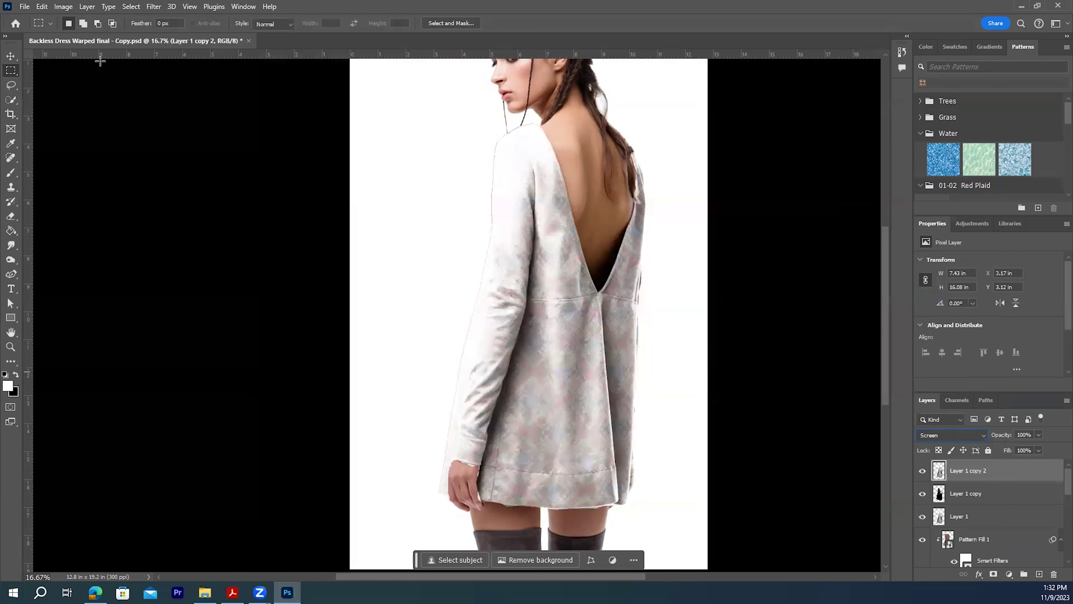
Apply Levels to Layer 1 copy 2 with input black 228 and output white 39.
click(63, 7)
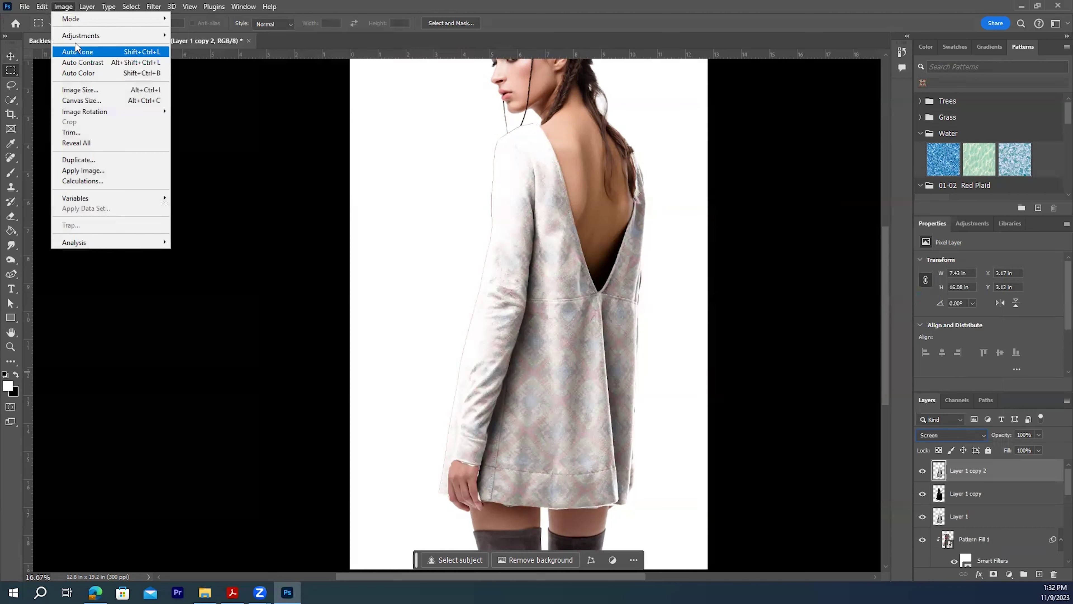
mouse_move(130, 37)
click(193, 46)
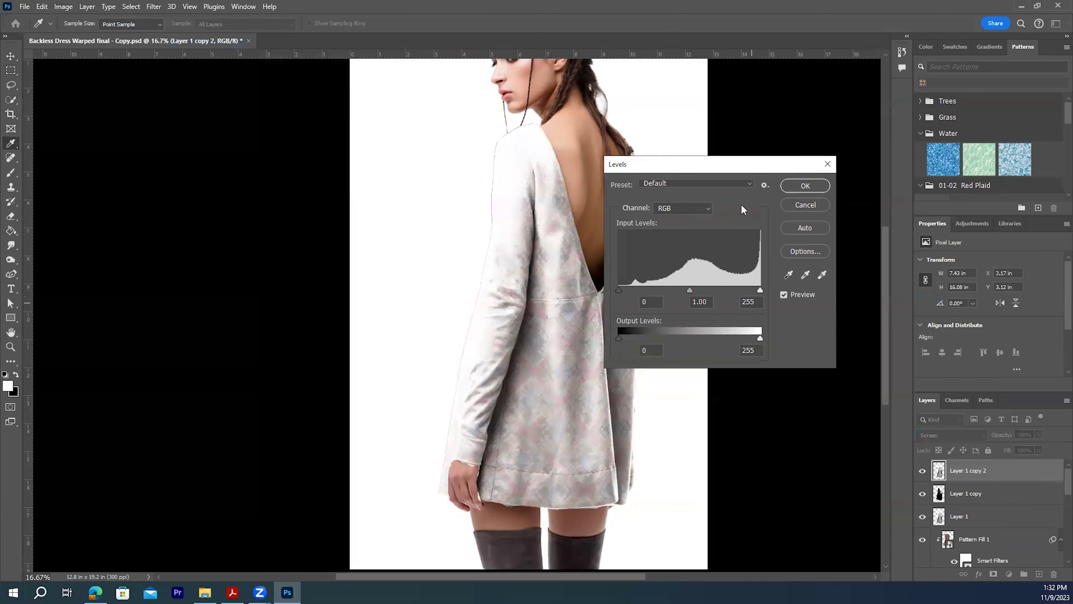
drag(619, 289, 702, 290)
drag(736, 290, 745, 289)
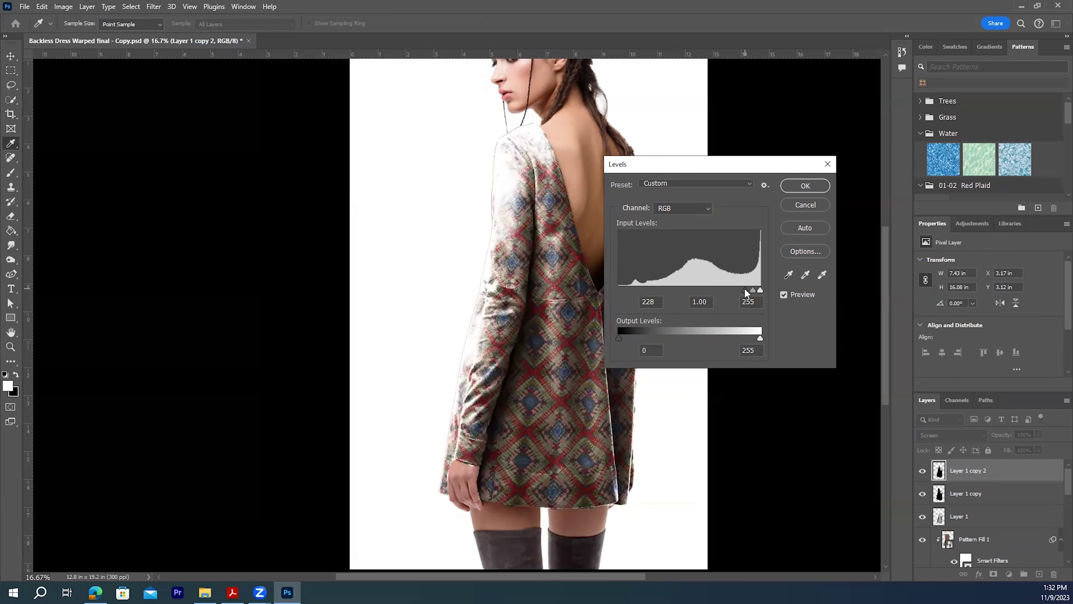
drag(759, 337, 628, 334)
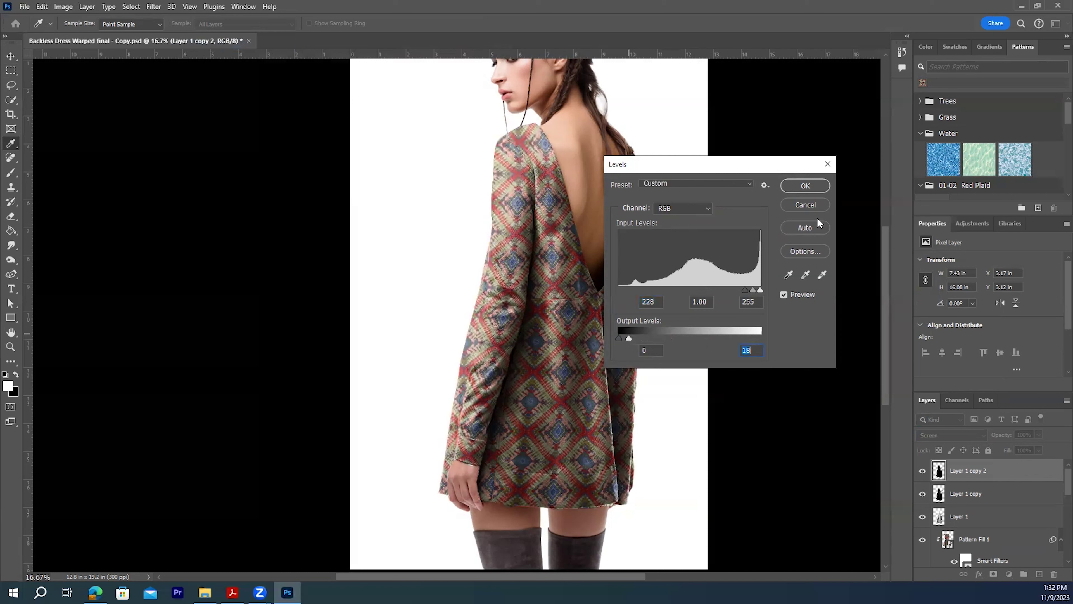
drag(640, 339, 642, 338)
click(805, 187)
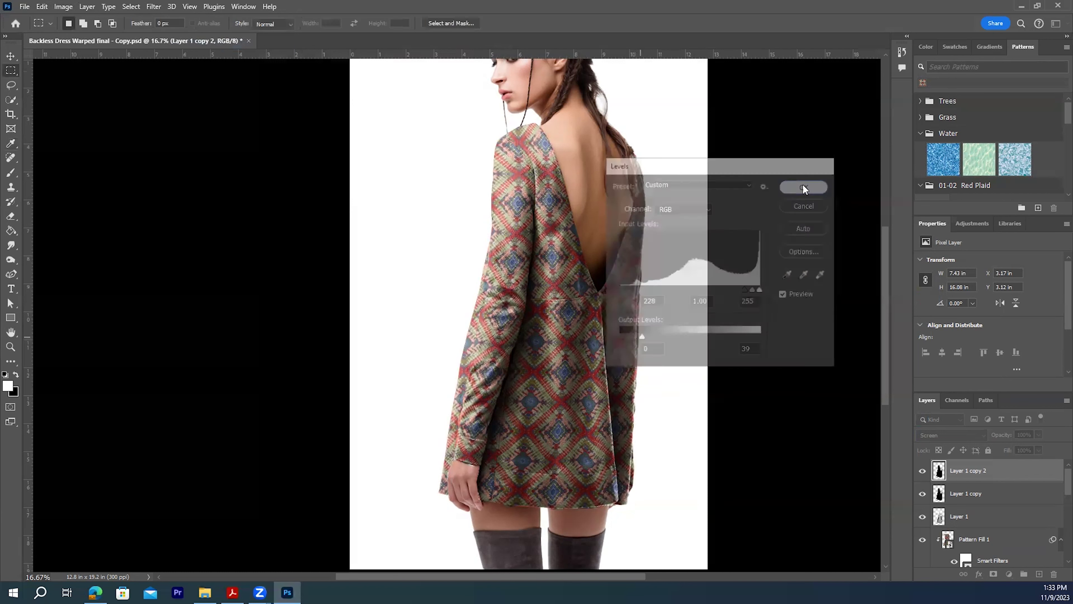
Rename Layer 1 copy to Midtone and Layer 1 copy 2 to light.
scroll(1057, 486, down, 1)
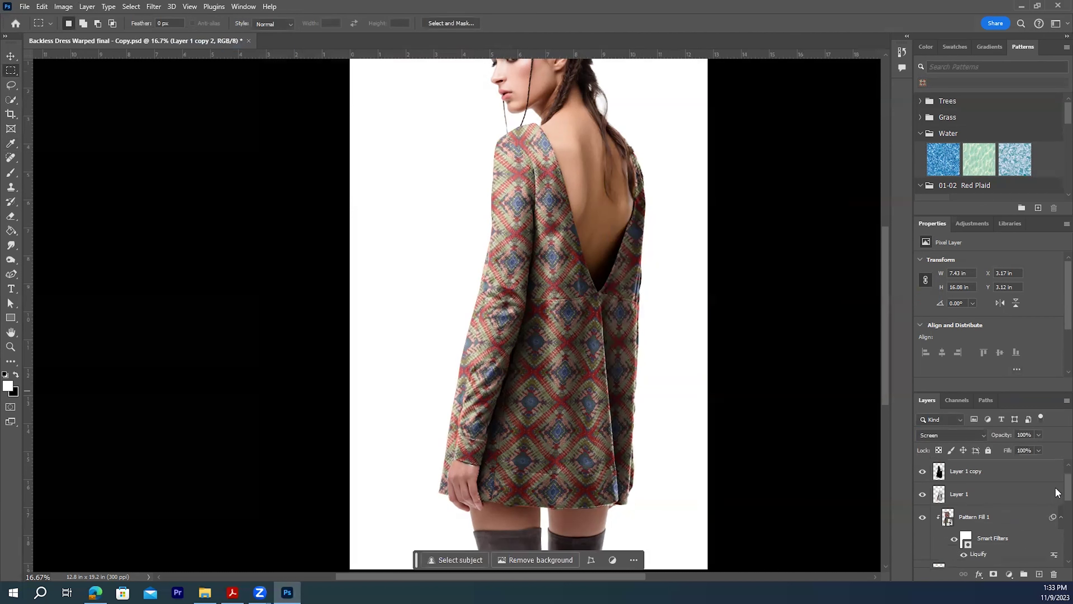
scroll(1057, 491, up, 1)
double_click(979, 495)
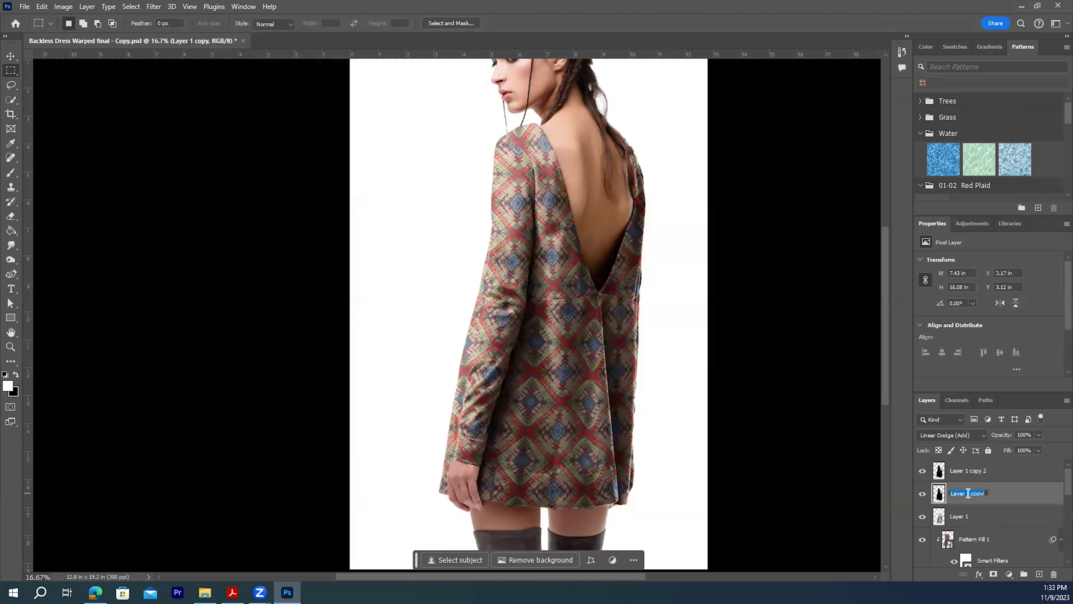
text(S)
click(975, 476)
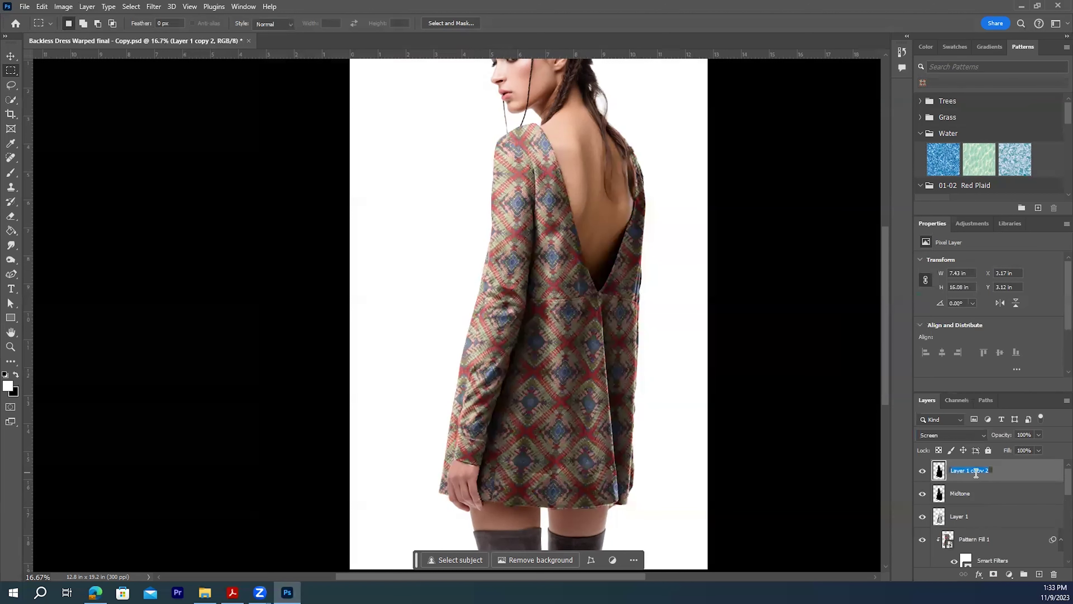
key(BackSpace)
key(Return)
Hide the light and Midtone layers and select Layer 1.
click(923, 471)
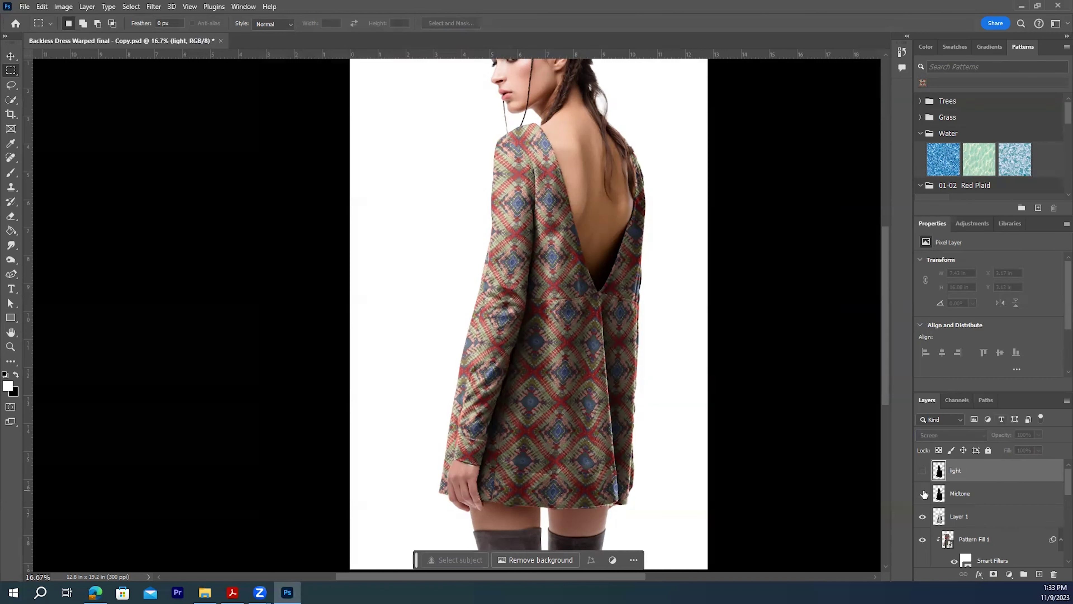
click(922, 493)
click(998, 518)
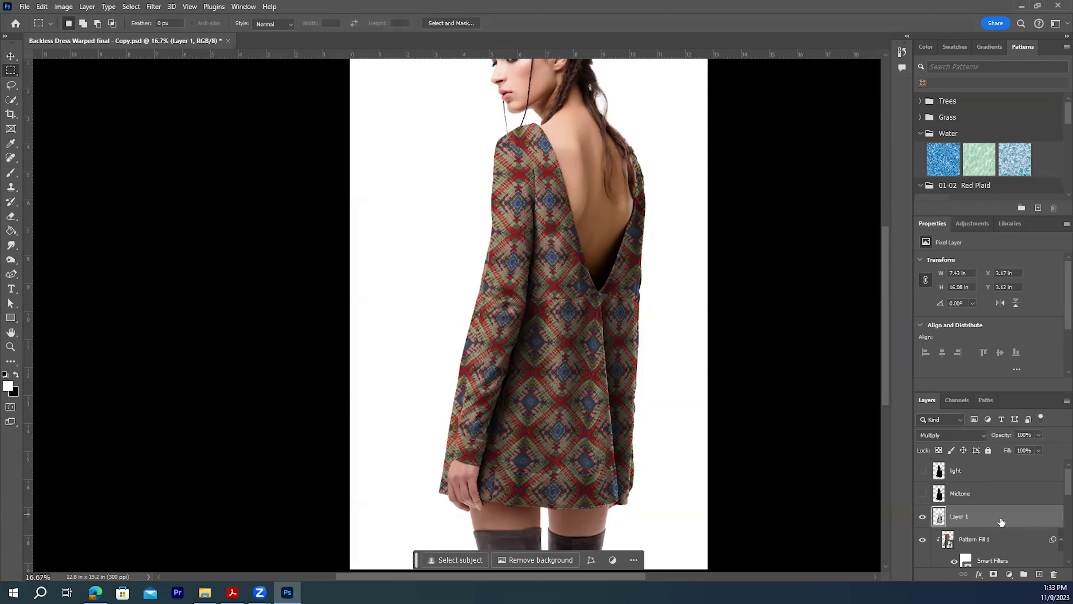
Add a Curves adjustment bent downward and clip it to Layer 1.
click(1010, 574)
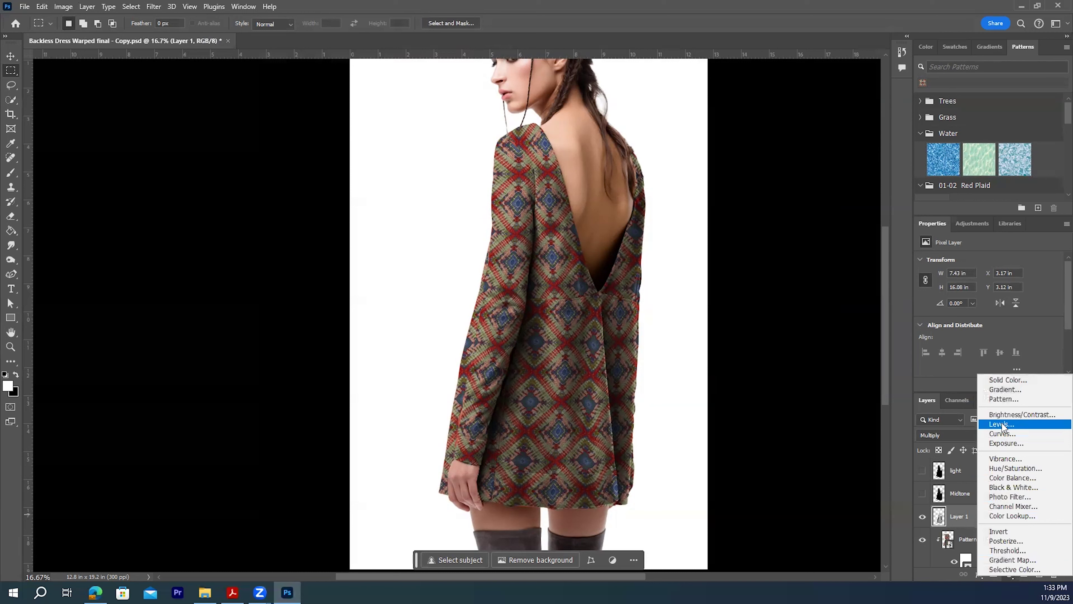
click(1004, 434)
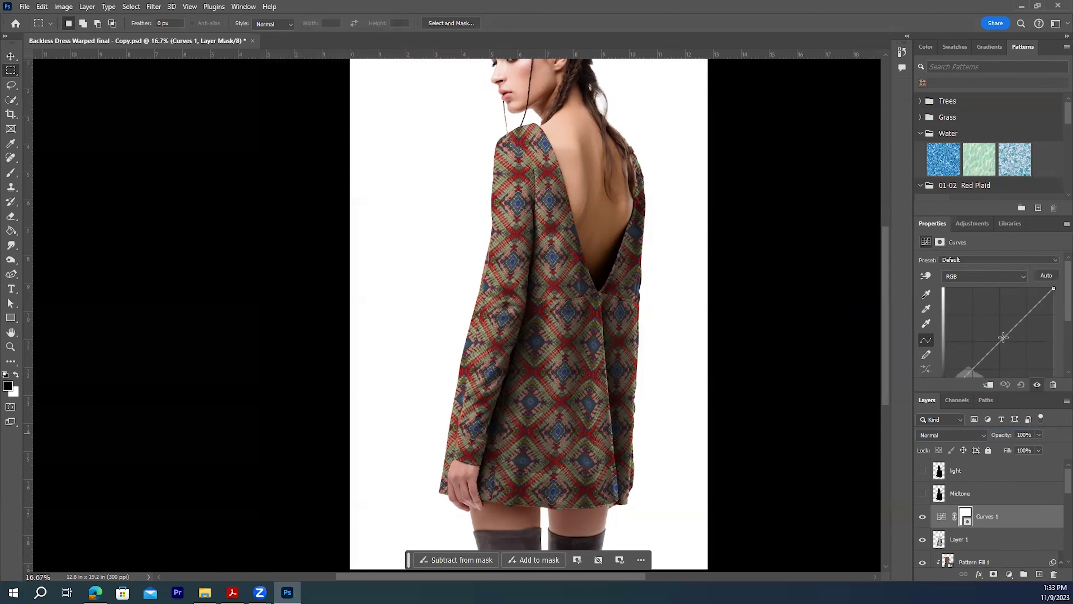
drag(1003, 337, 1010, 348)
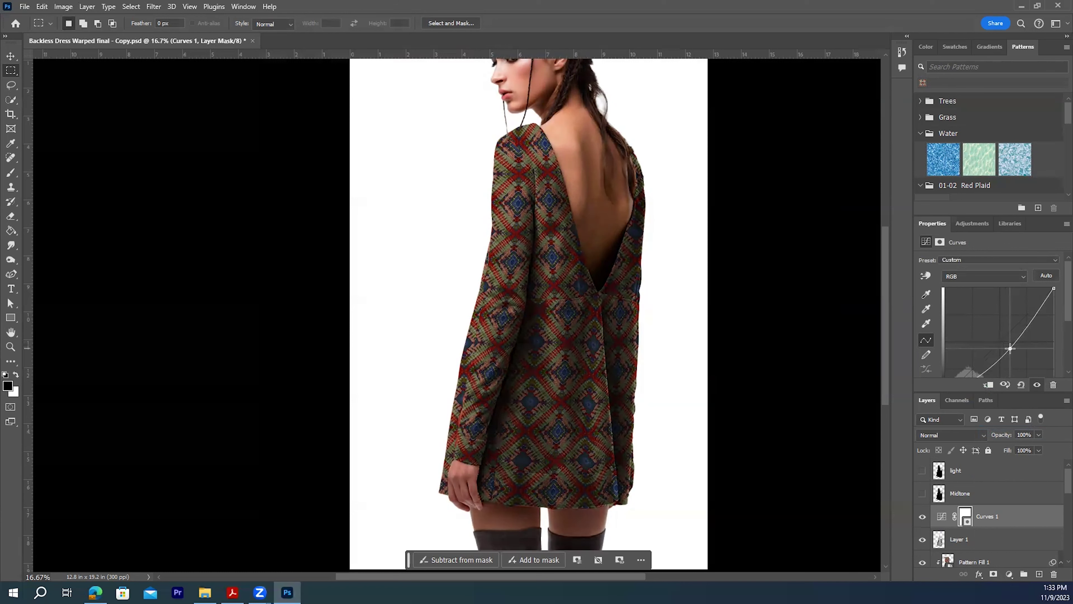
mouse_move(1010, 348)
mouse_down()
mouse_move(995, 317)
mouse_move(1021, 343)
mouse_up()
drag(934, 225, 728, 142)
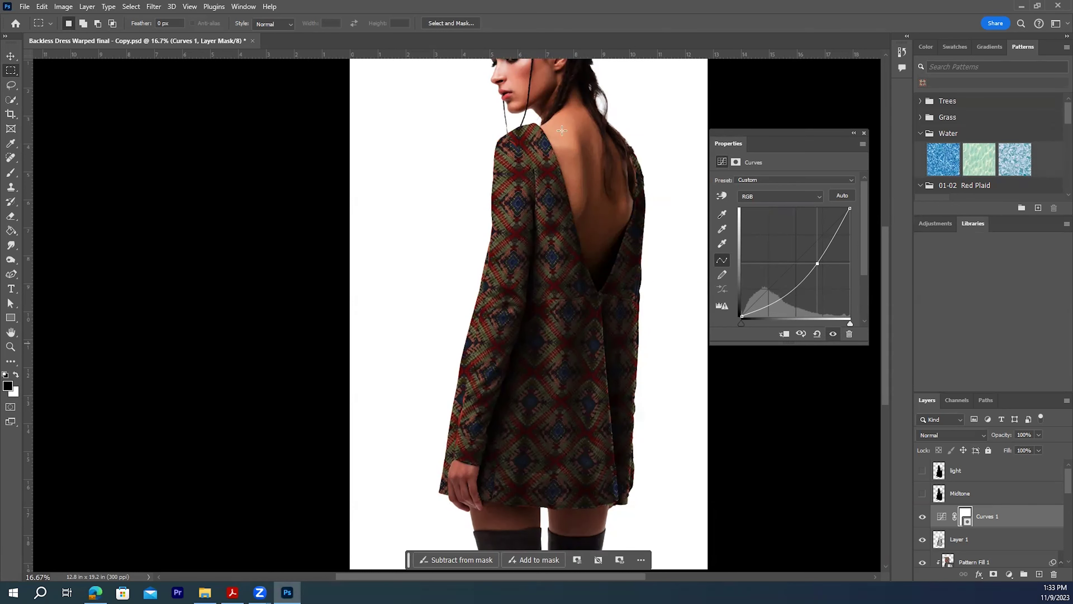
click(784, 335)
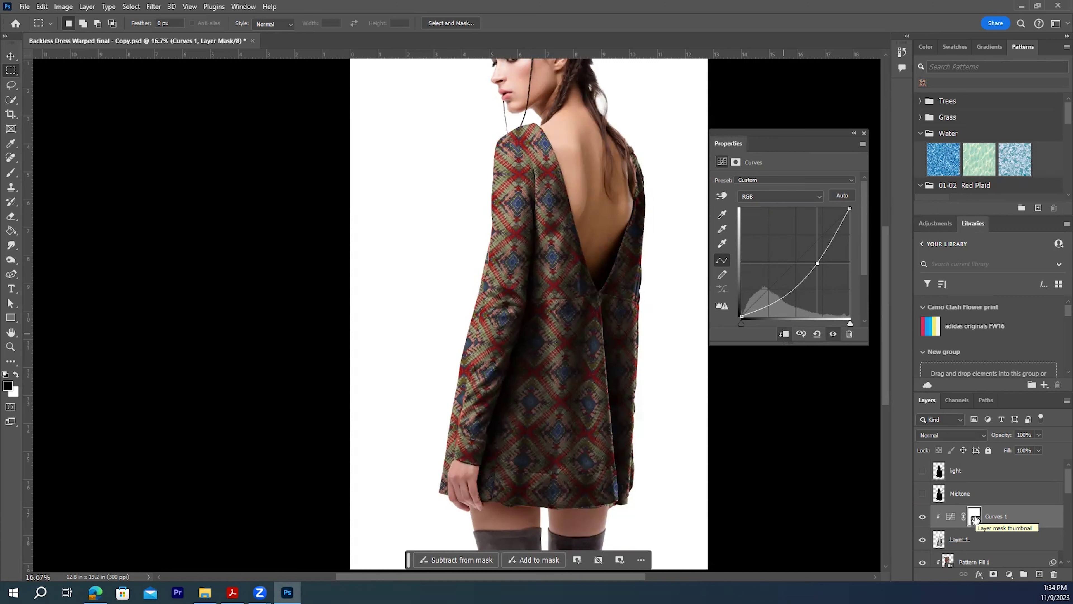
Invert the Curves mask and paint white at 60% opacity along the arm-back seam.
key(ctrl+i)
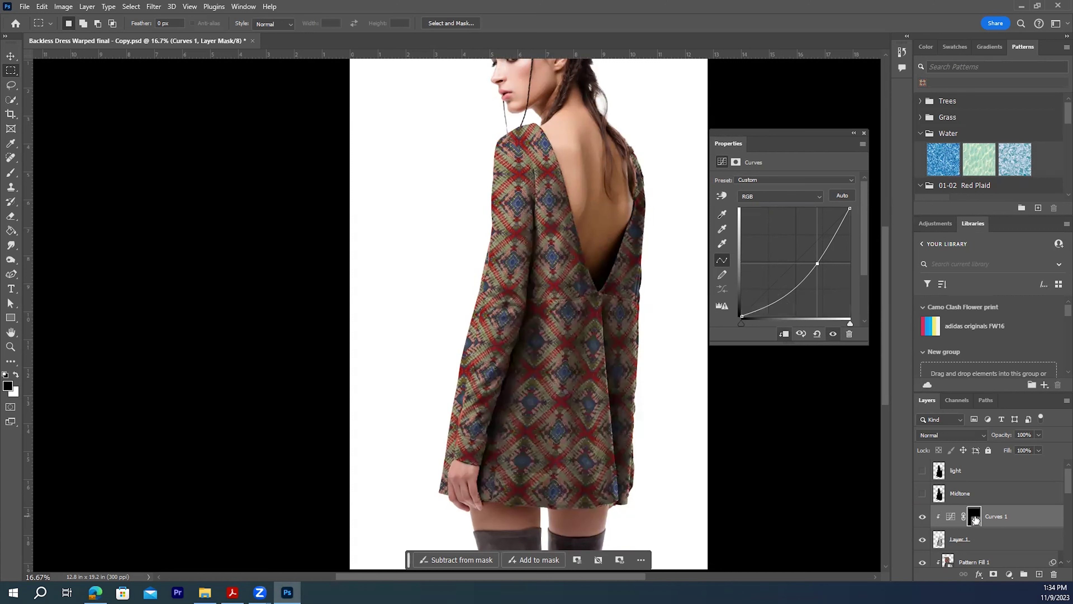
click(11, 174)
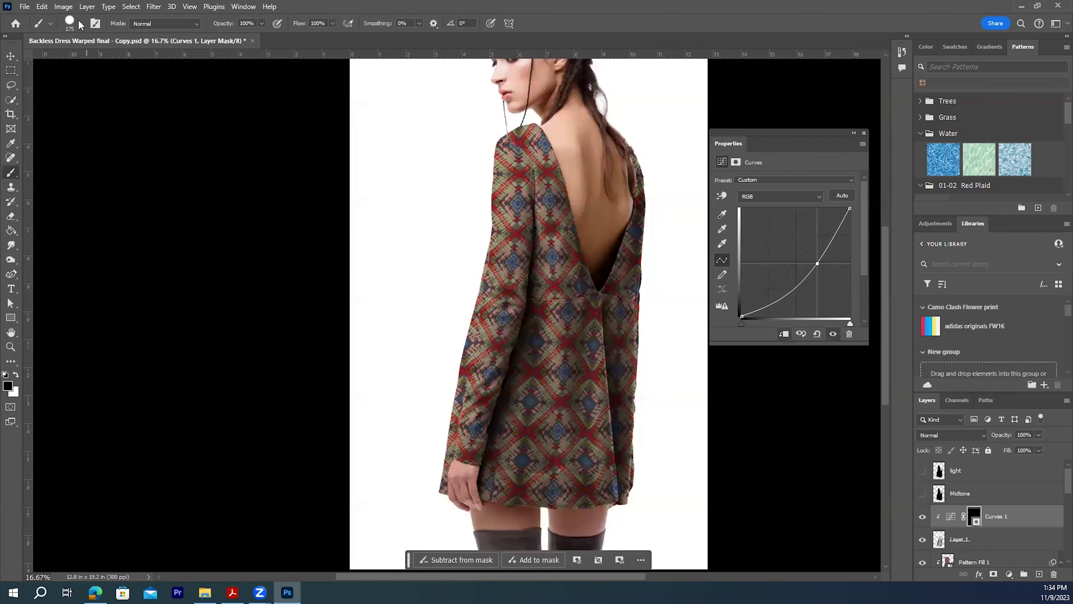
click(261, 23)
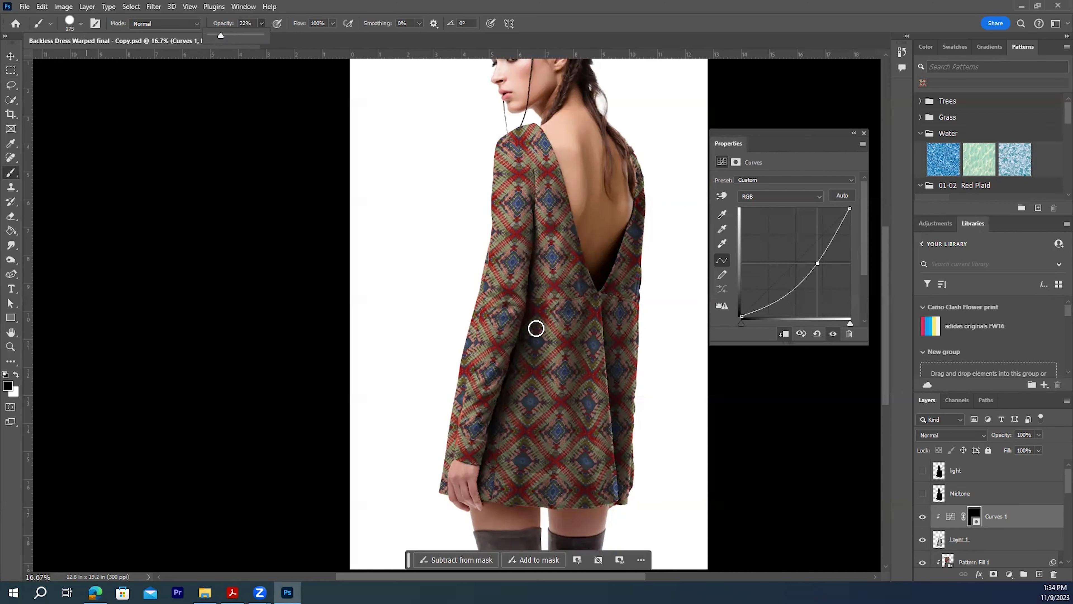
click(535, 188)
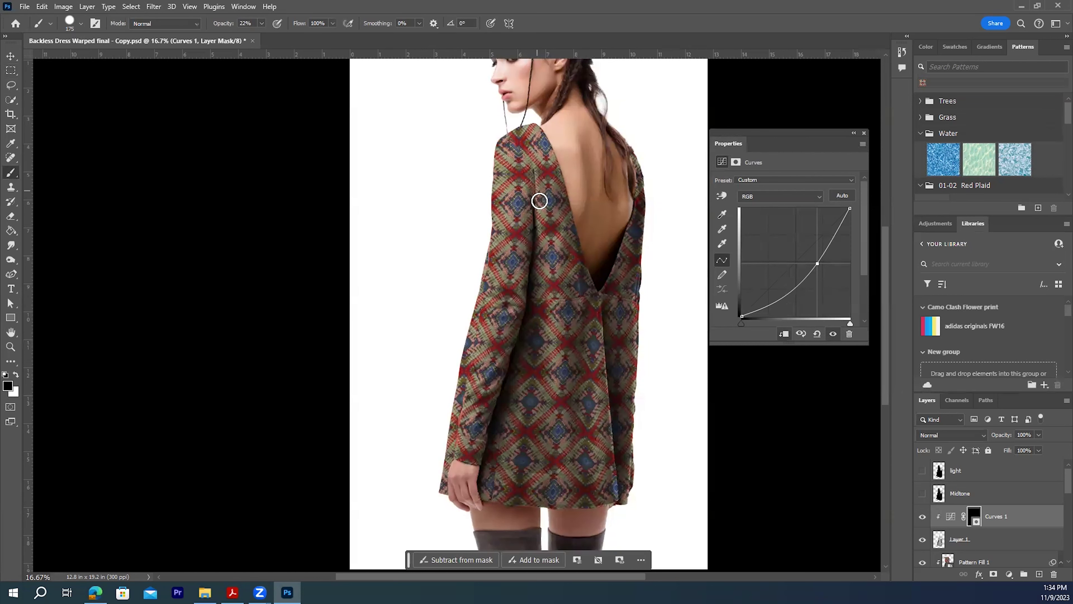
key(6)
click(16, 376)
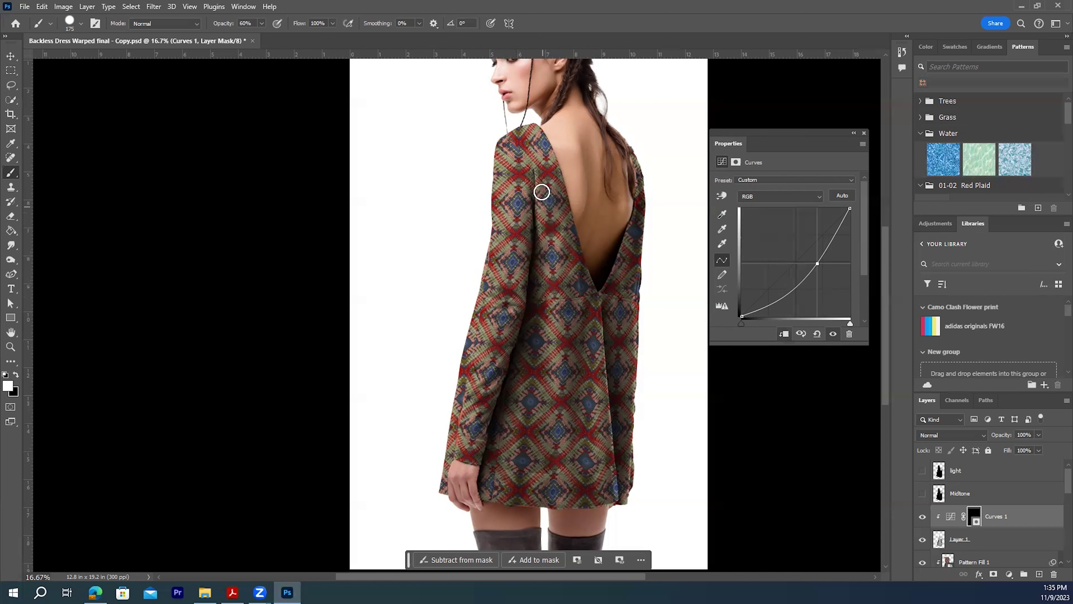
mouse_move(527, 374)
mouse_down()
mouse_move(480, 464)
mouse_move(512, 407)
mouse_move(489, 473)
mouse_up()
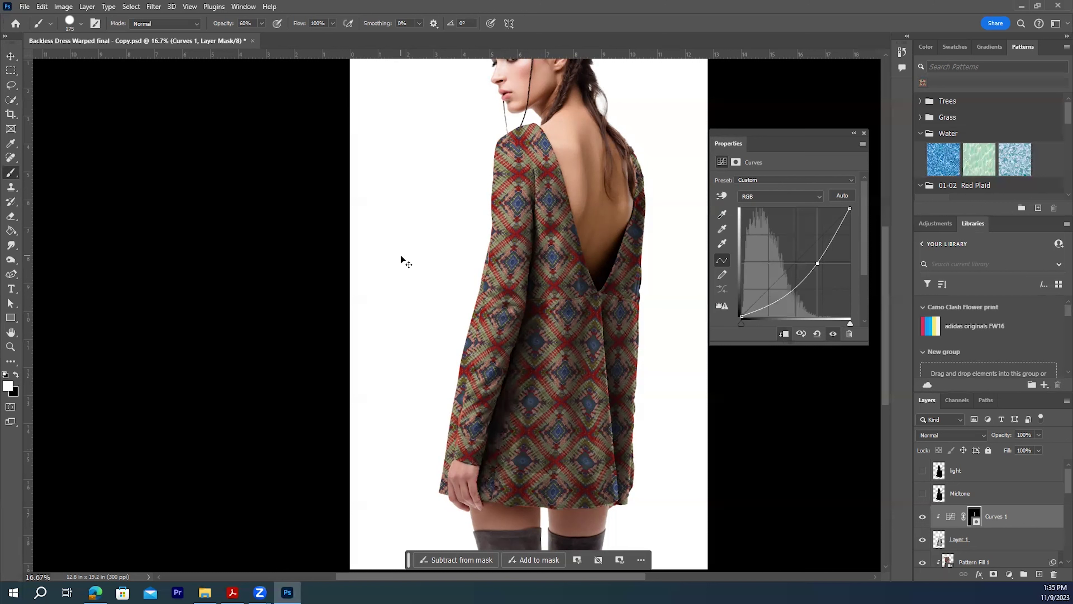
Paint the dress's right back edge at 16% opacity and rename the curve layer shadow.
click(262, 24)
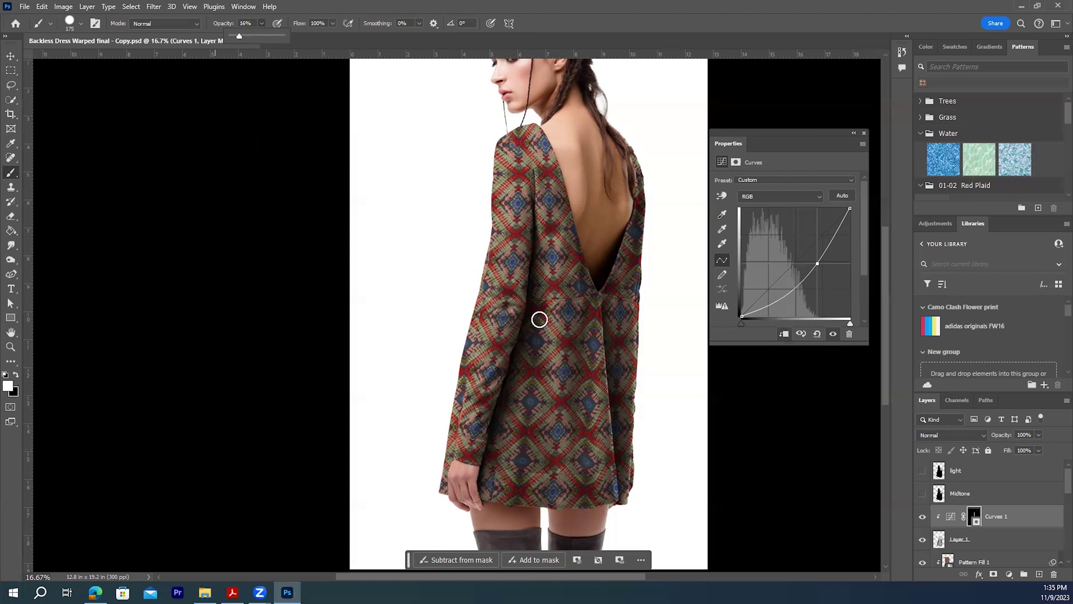
click(537, 283)
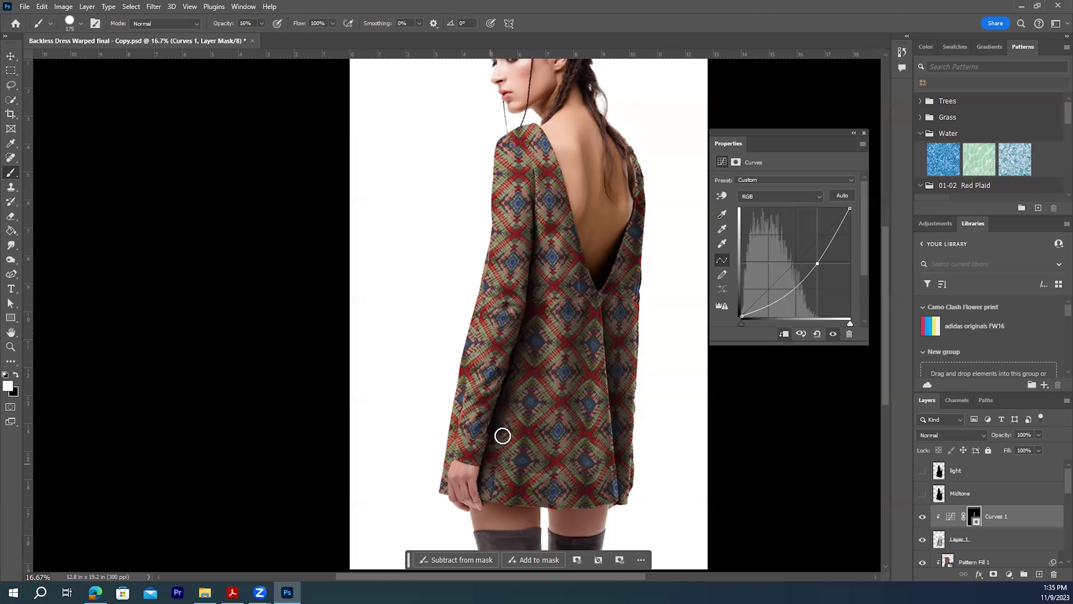
drag(611, 307, 627, 527)
click(262, 24)
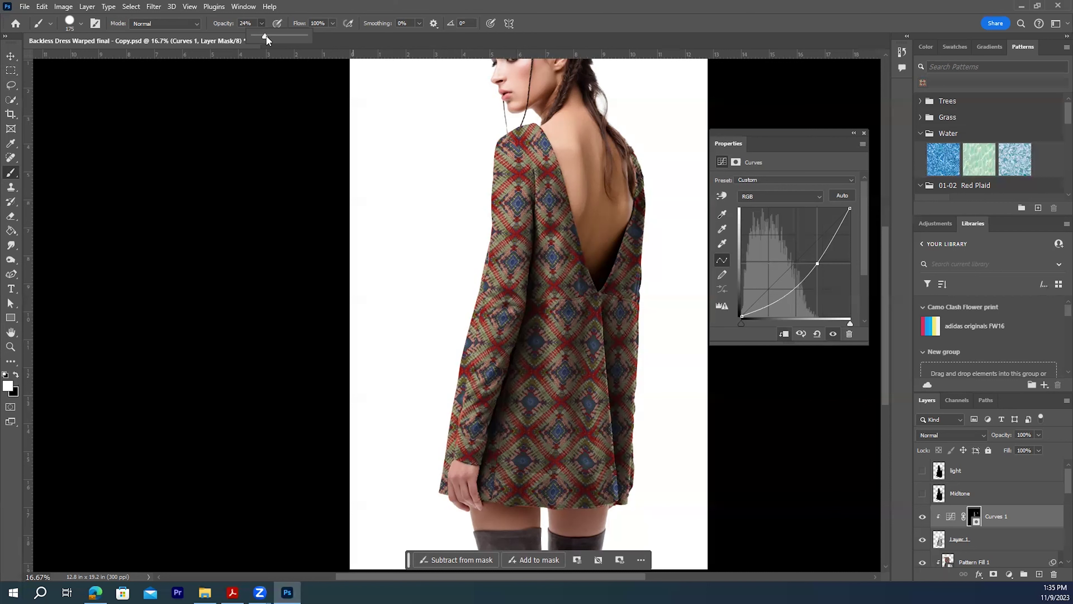
click(475, 357)
double_click(1001, 516)
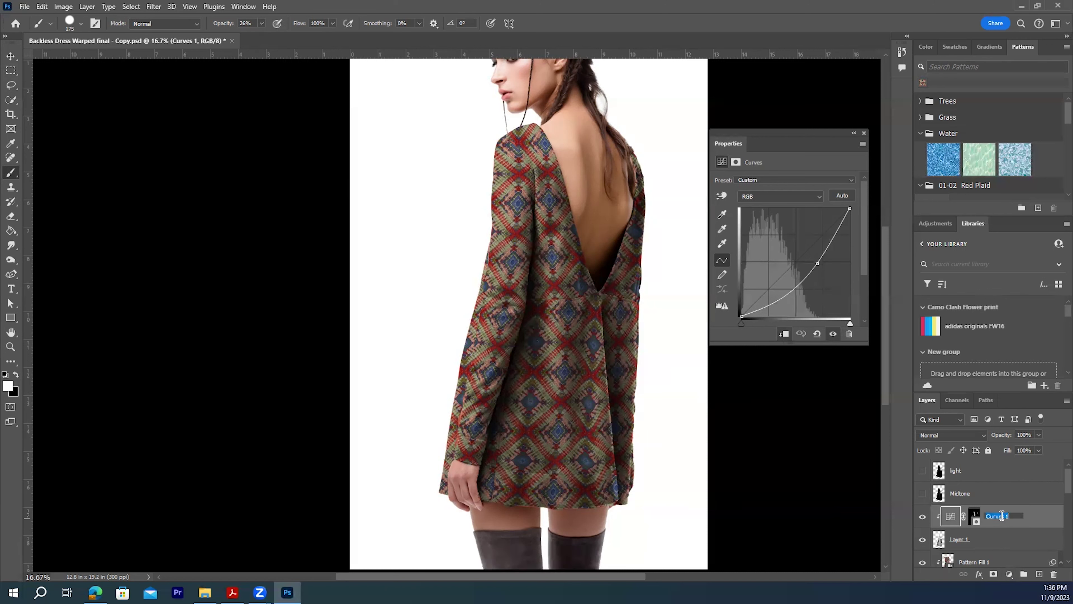
text(shadow)
Add a new Curves layer bowed upward to brighten, and invert its mask to hide it.
click(1009, 575)
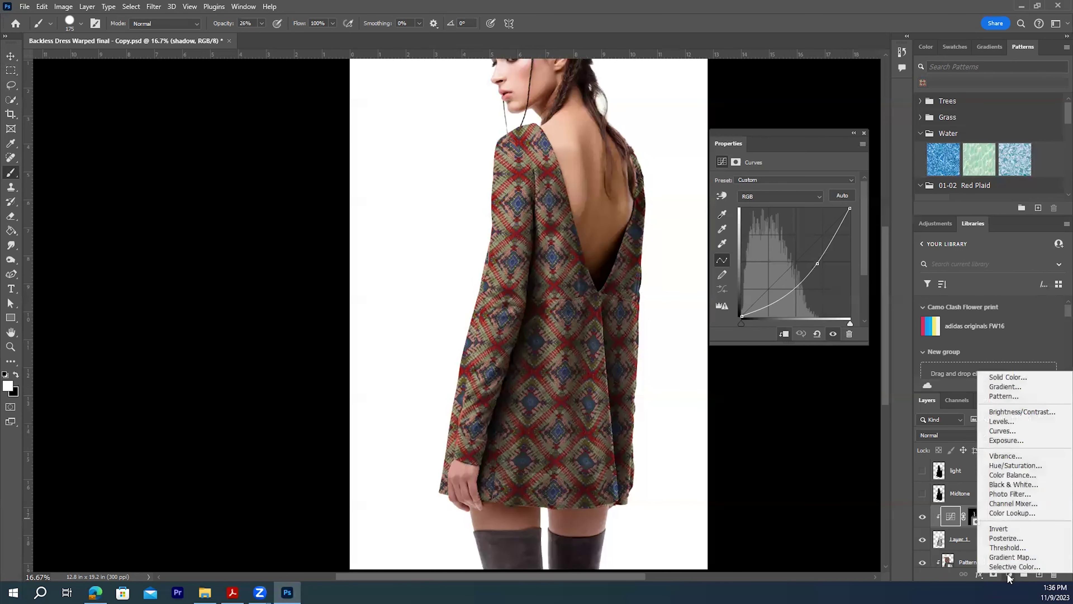
click(1003, 431)
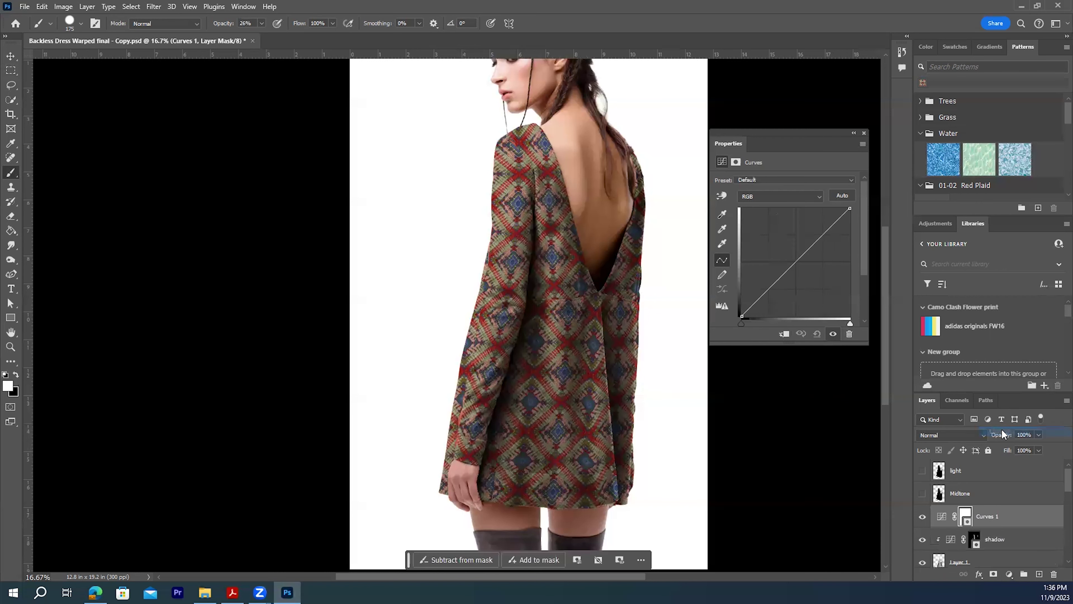
drag(792, 264, 780, 250)
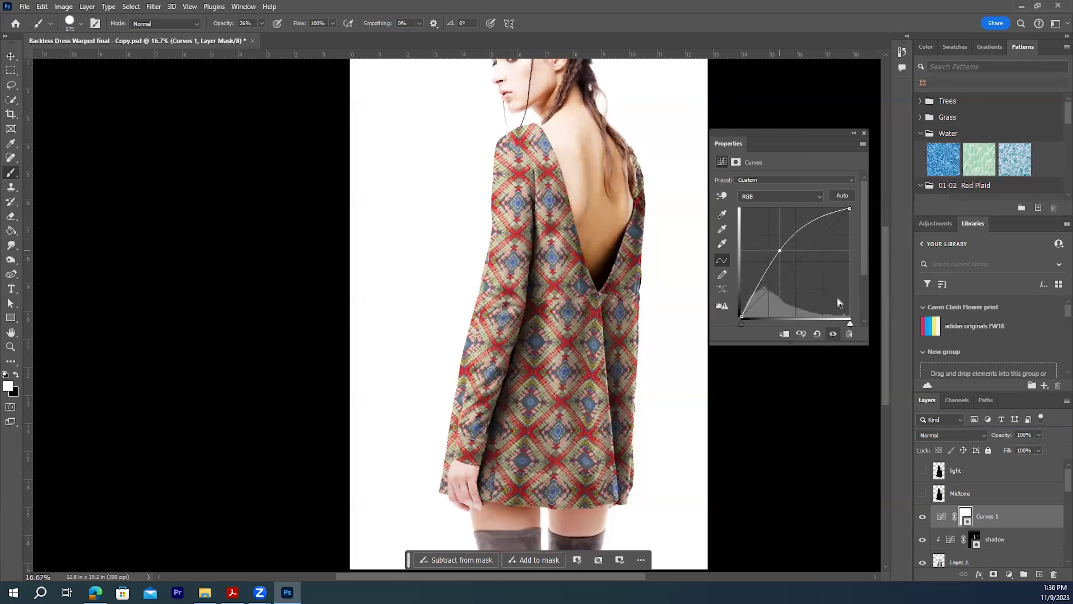
click(966, 516)
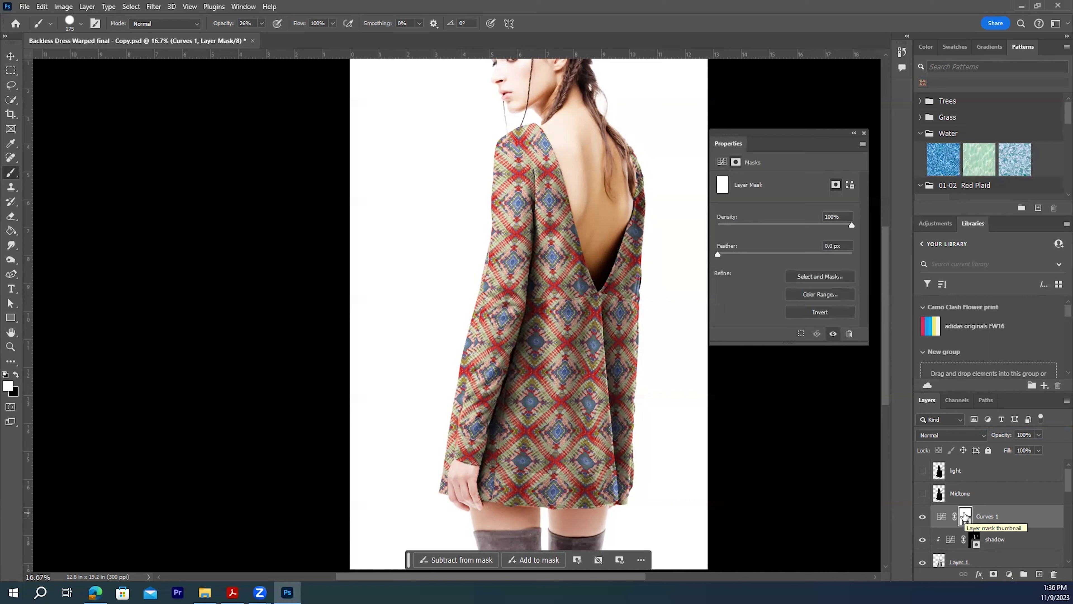
drag(965, 516, 966, 517)
key(ctrl+i)
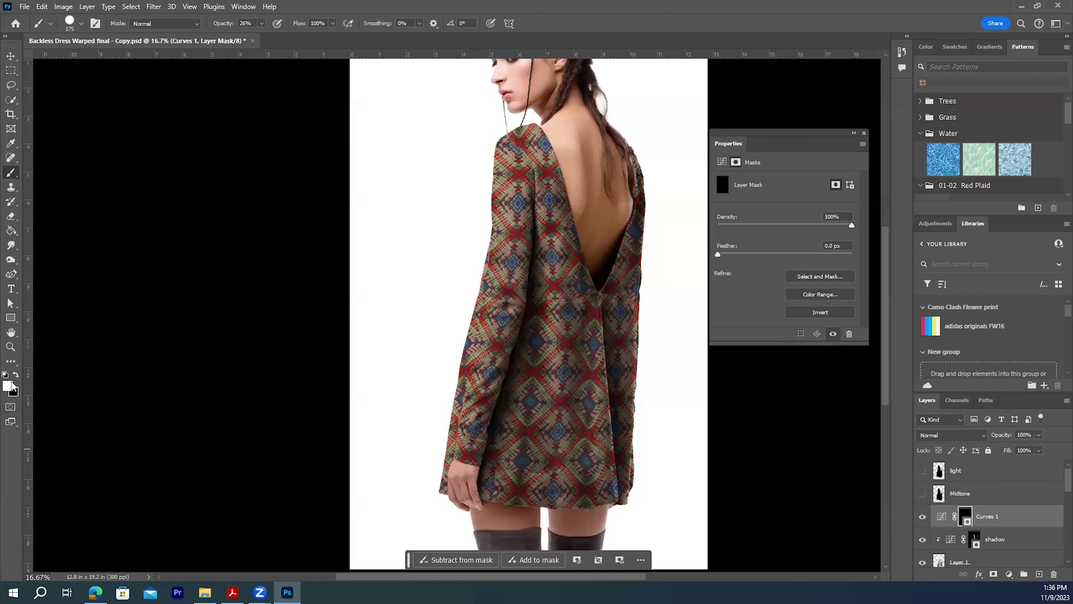
Paint white highlights with a Hard Round brush on the back fold, right edge, left sleeve and shoulder at 18% opacity.
click(80, 24)
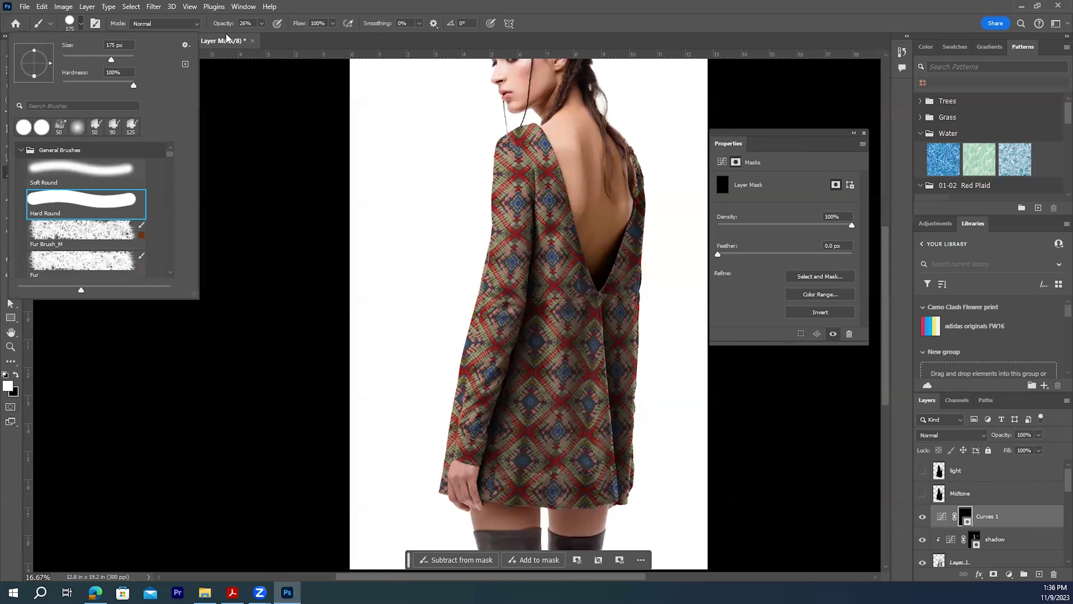
click(259, 34)
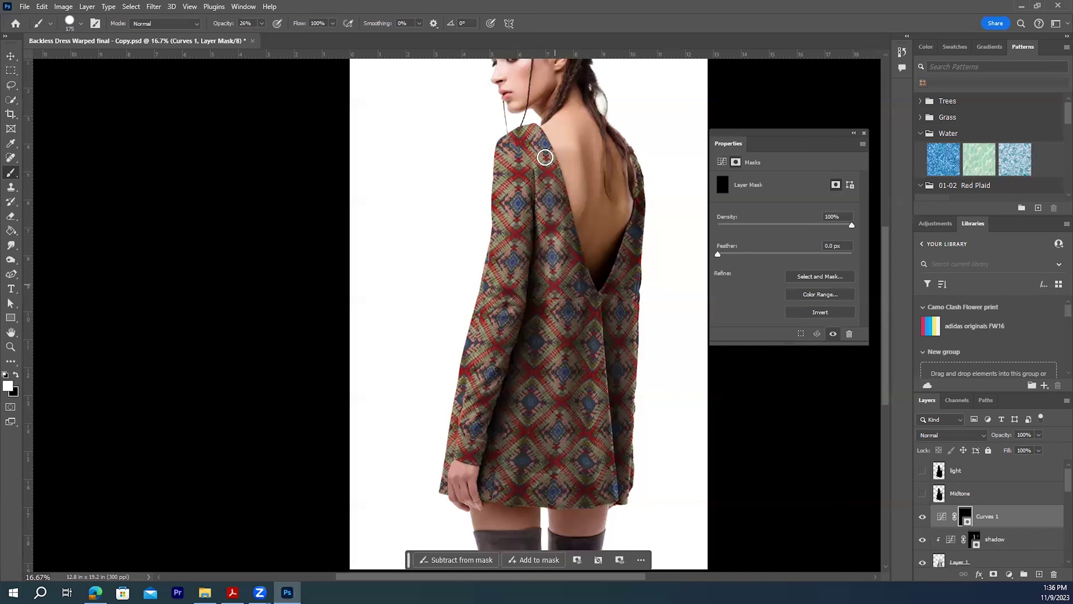
drag(596, 320, 611, 492)
mouse_move(639, 313)
mouse_down()
mouse_move(628, 329)
mouse_move(633, 486)
mouse_up()
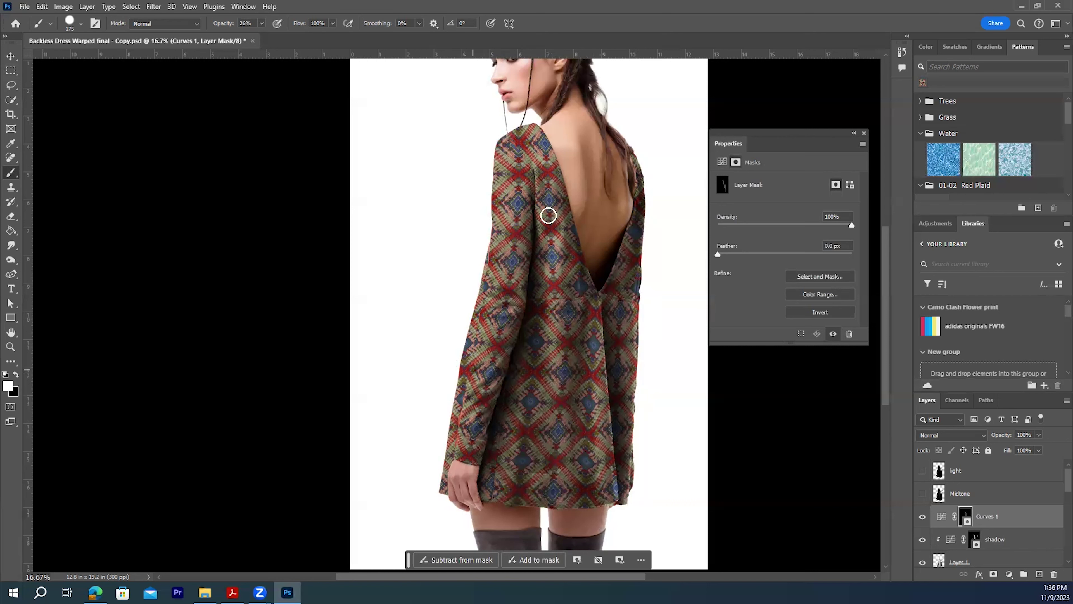
drag(509, 195, 468, 338)
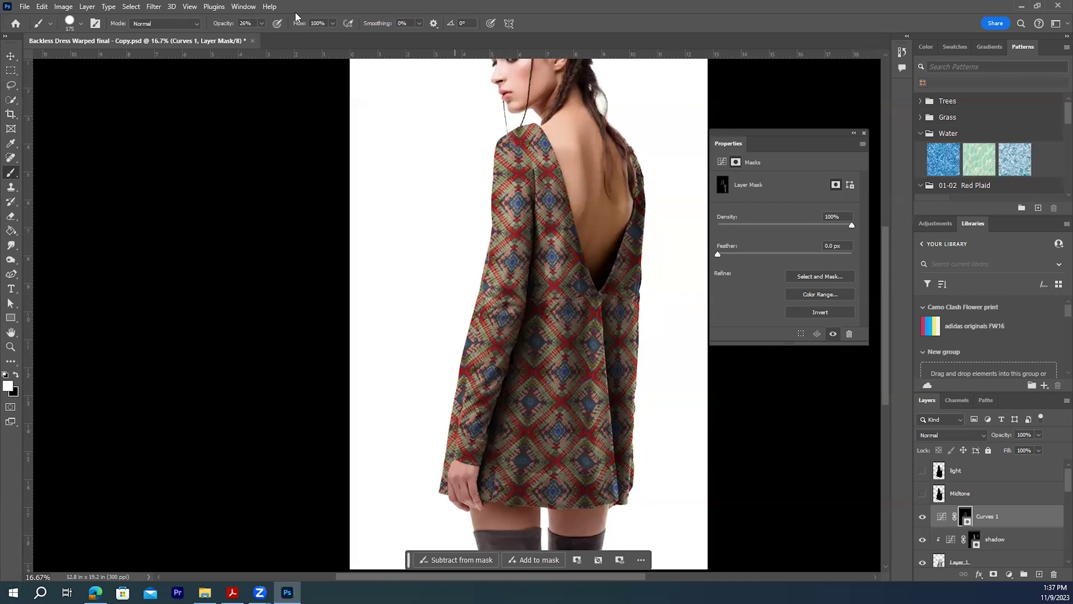
click(261, 24)
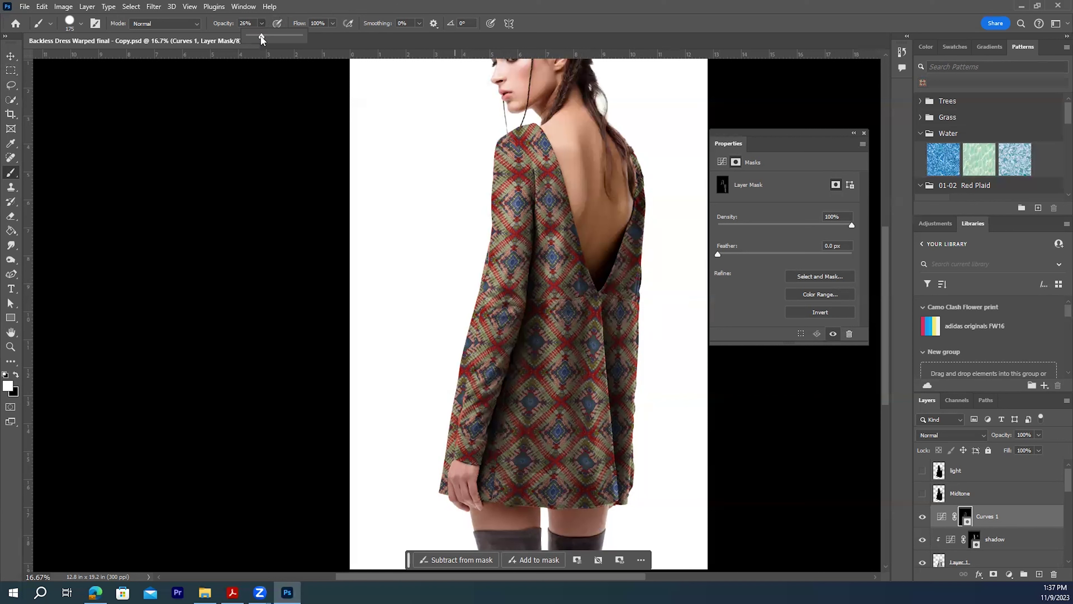
click(562, 417)
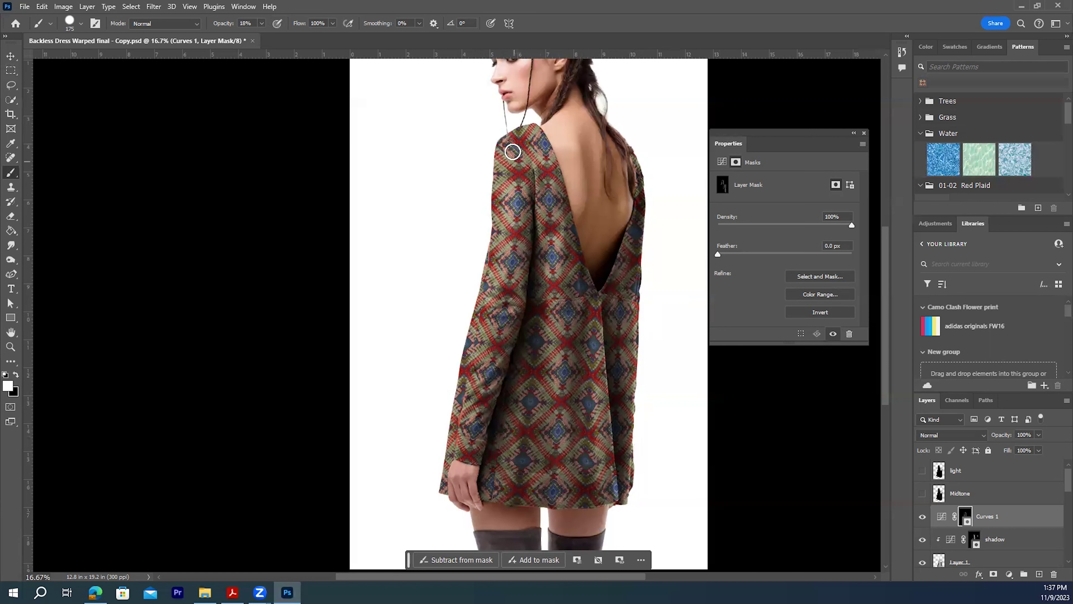
drag(513, 149, 533, 141)
Rename the brightening Curves 1 layer to 'highlights'.
double_click(992, 517)
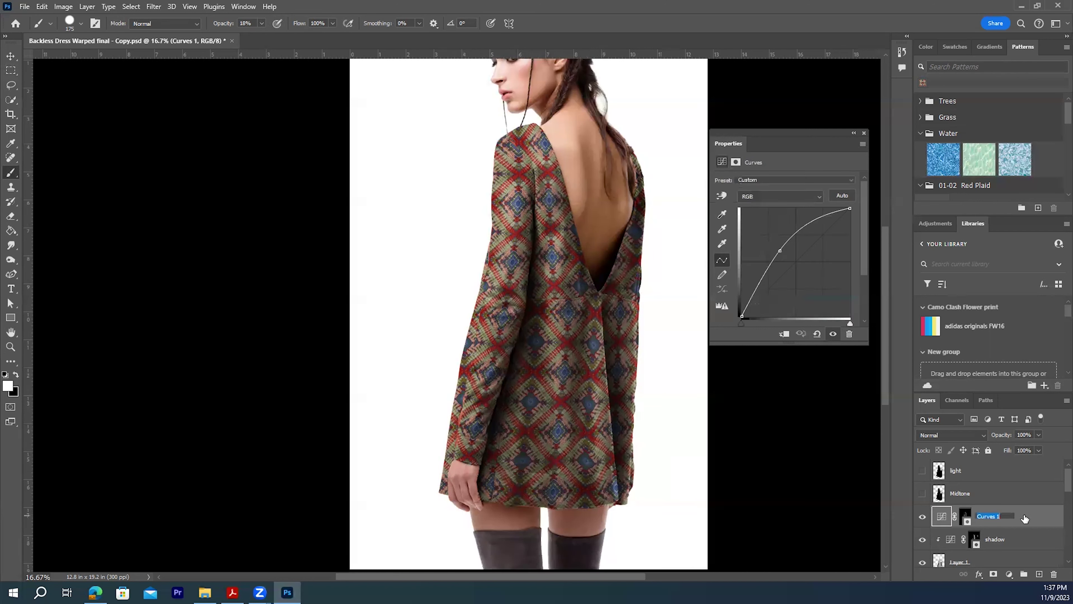
text(highlights)
key(Return)
scroll(1057, 481, down, 2)
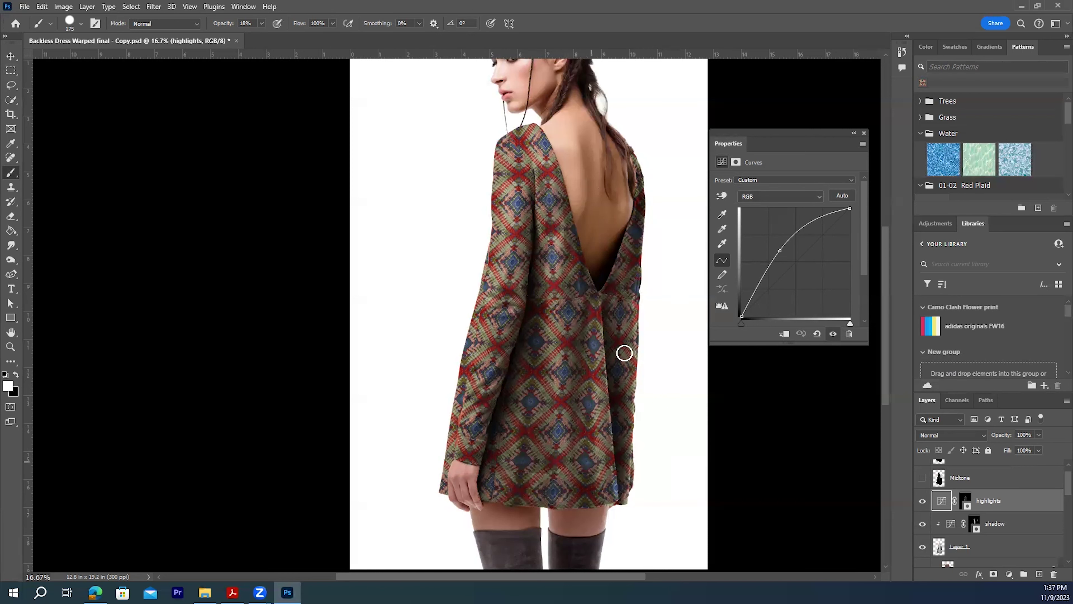
mouse_move(886, 326)
mouse_down()
mouse_move(886, 304)
mouse_move(886, 324)
mouse_up()
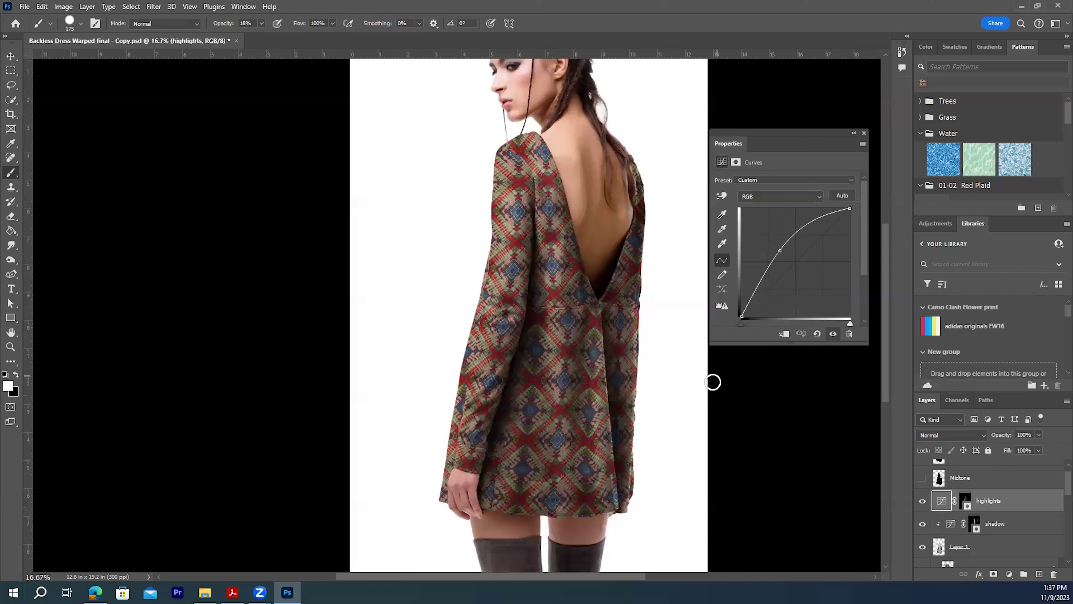
scroll(1057, 490, up, 2)
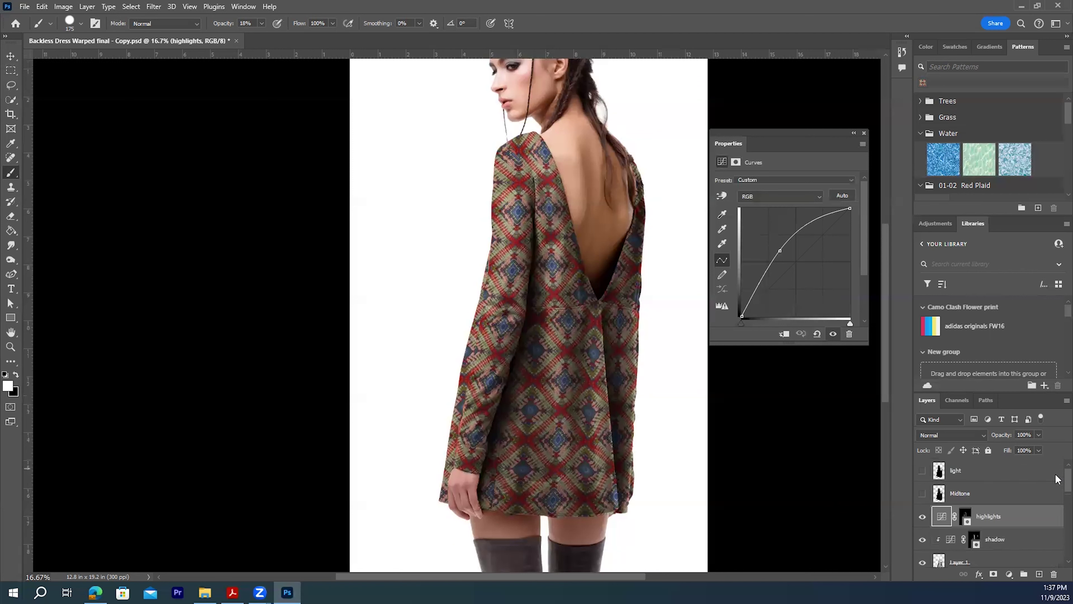
scroll(1056, 475, down, 5)
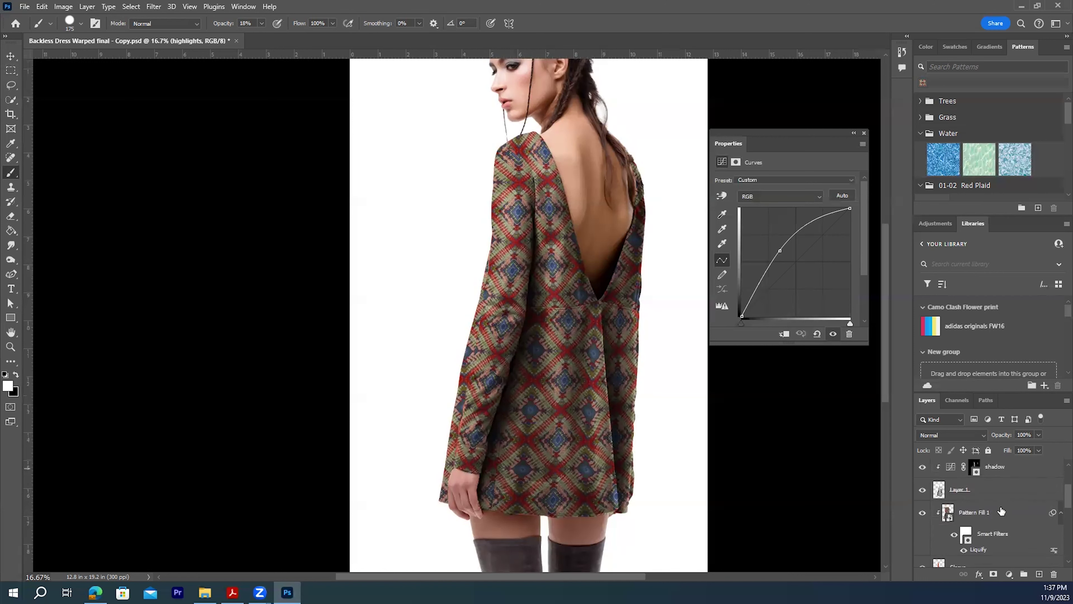
scroll(1056, 502, down, 1)
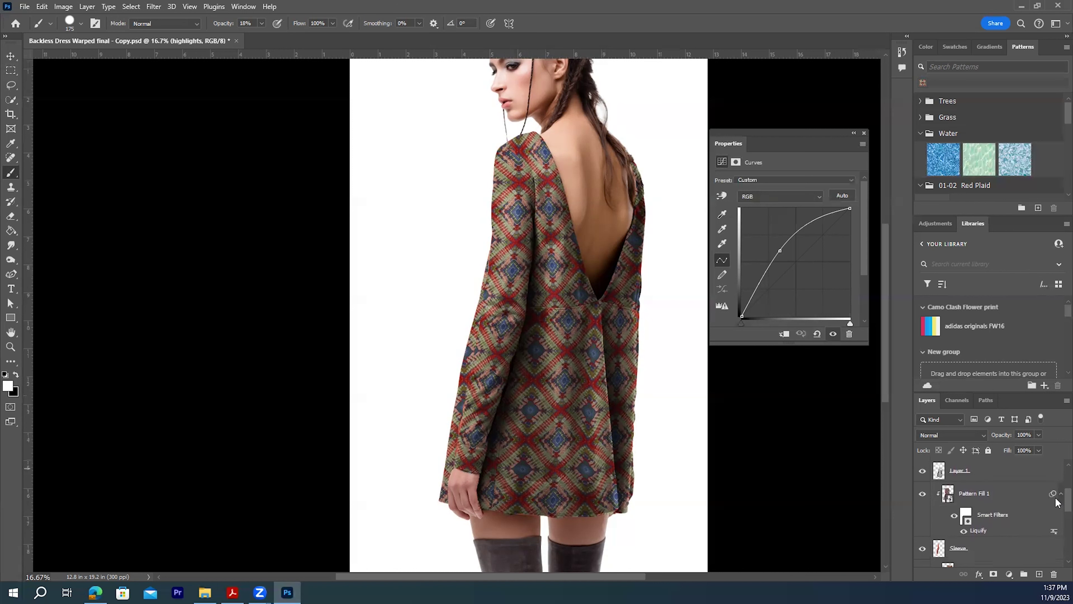
Change the Pattern Fill 1 smart object's fill to camo at 50% scale and save it.
double_click(948, 498)
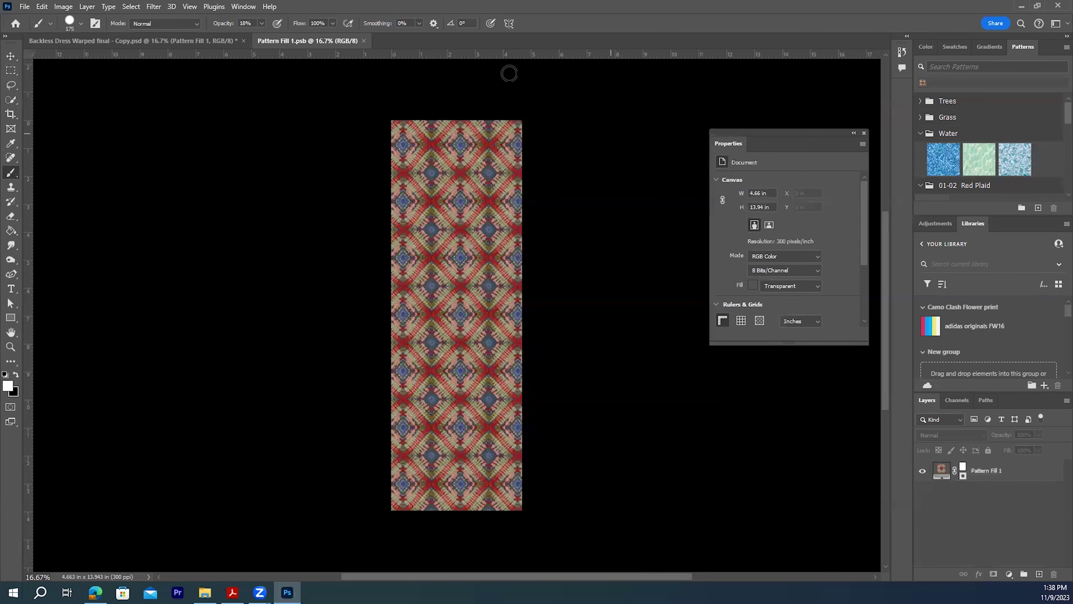
click(940, 470)
double_click(940, 470)
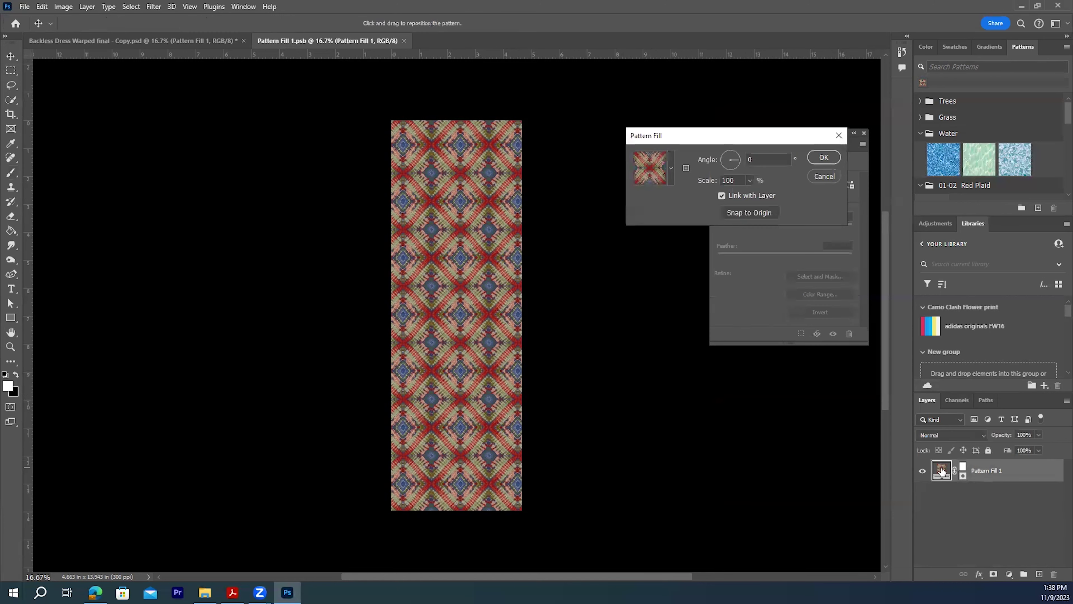
click(671, 169)
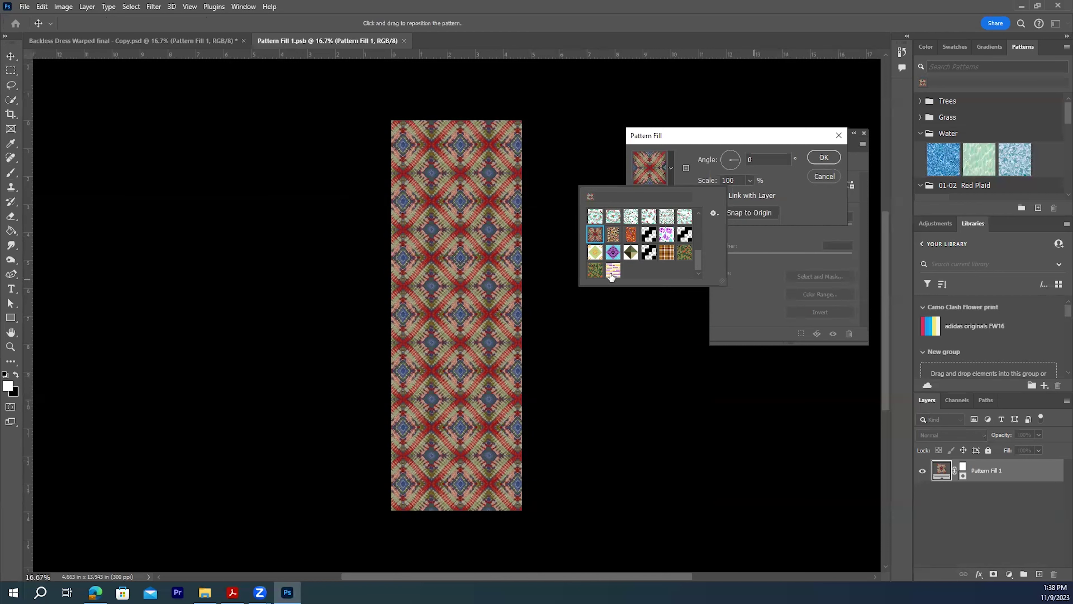
click(595, 272)
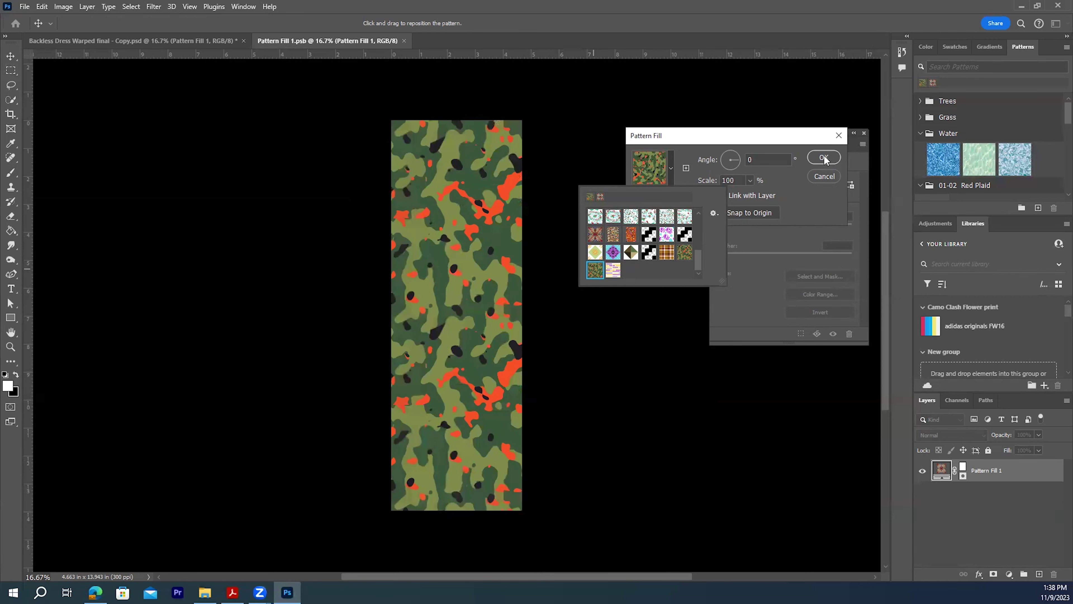
click(749, 181)
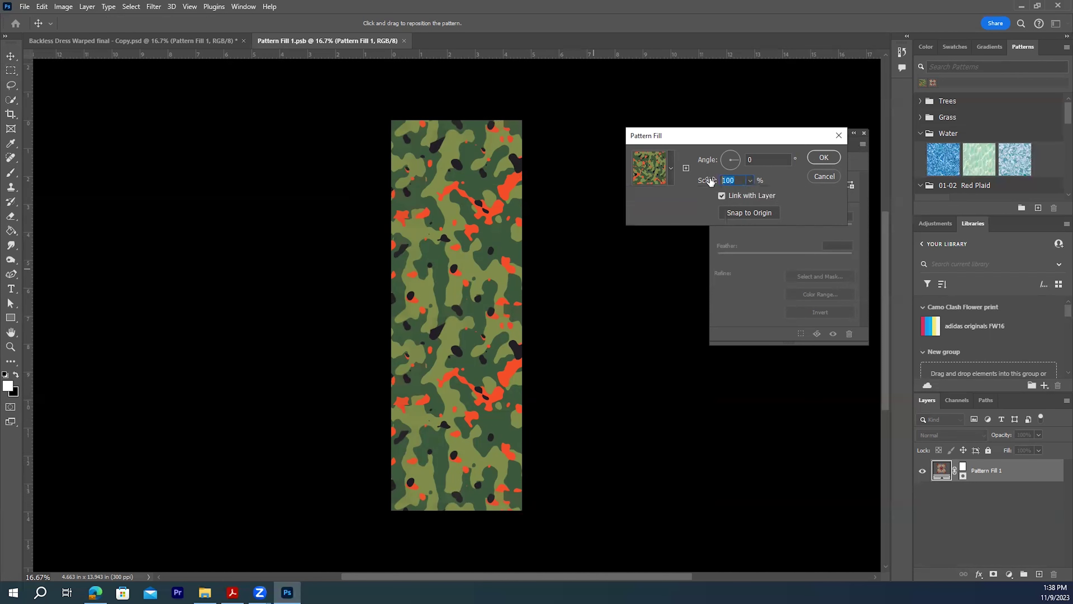
text(50)
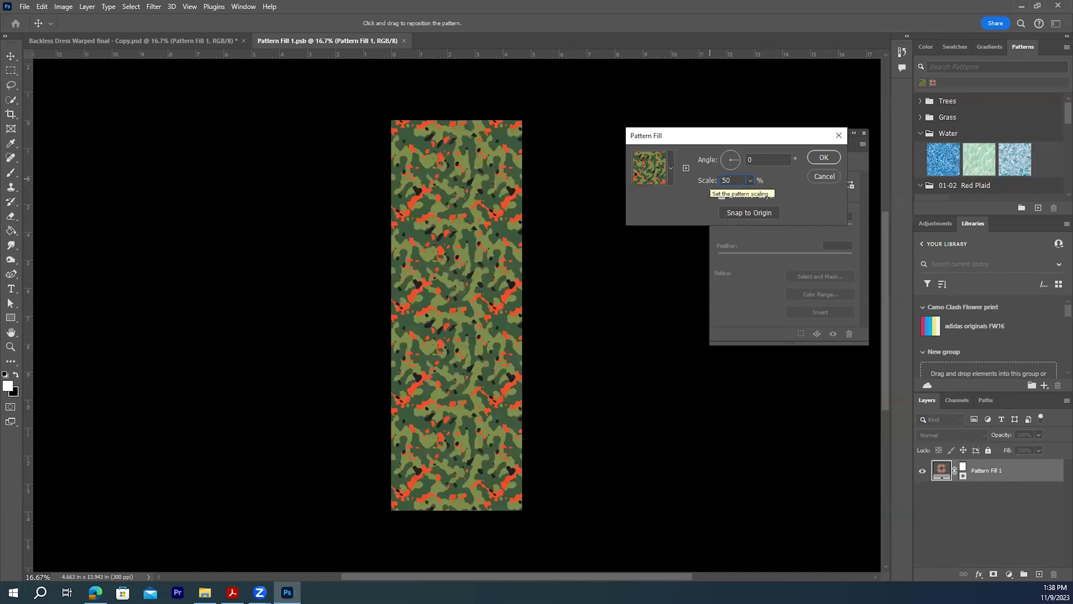
click(824, 159)
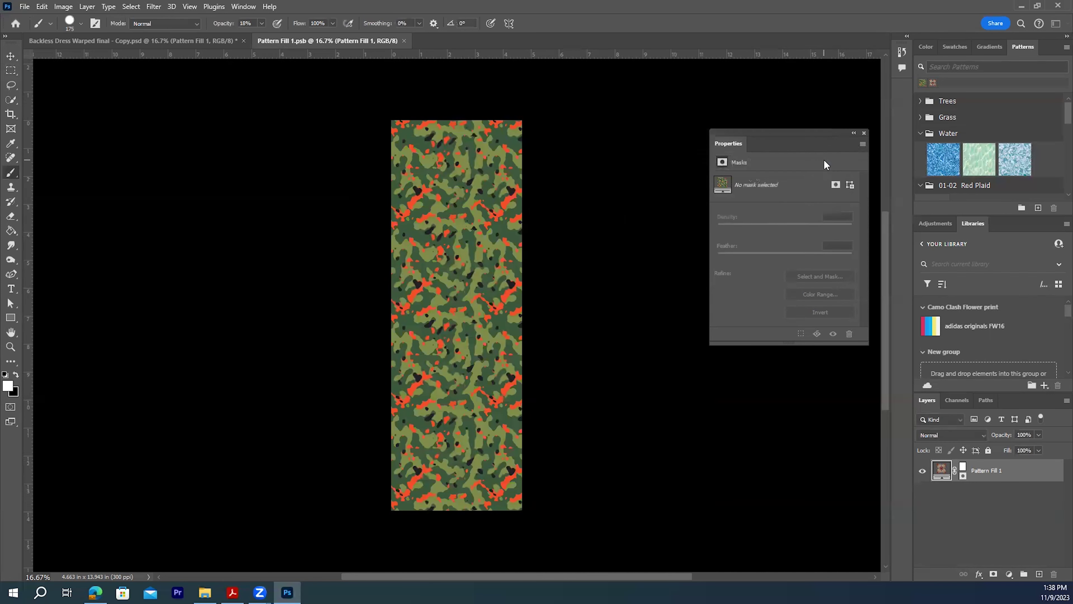
click(24, 7)
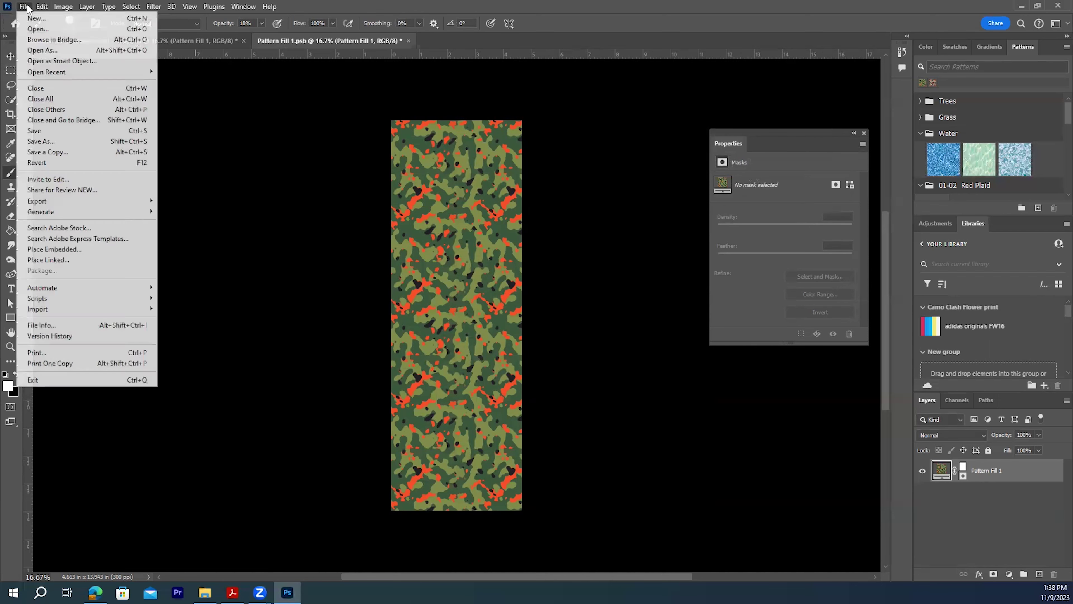
click(44, 130)
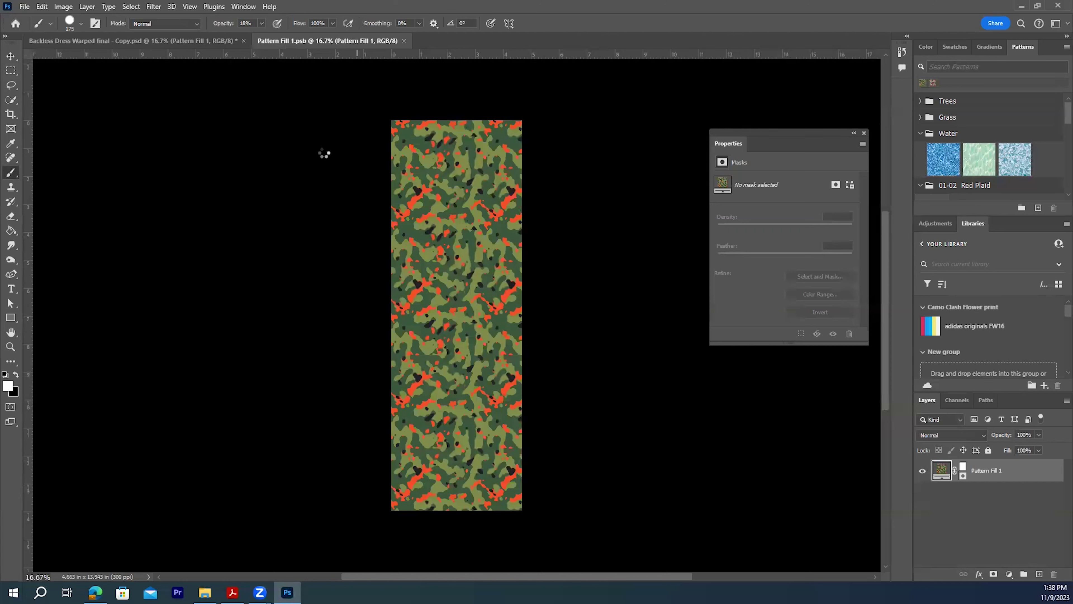
Return to Backless Dress Warped final - Copy.psd and scroll the Layers panel to the next pattern fills.
click(191, 42)
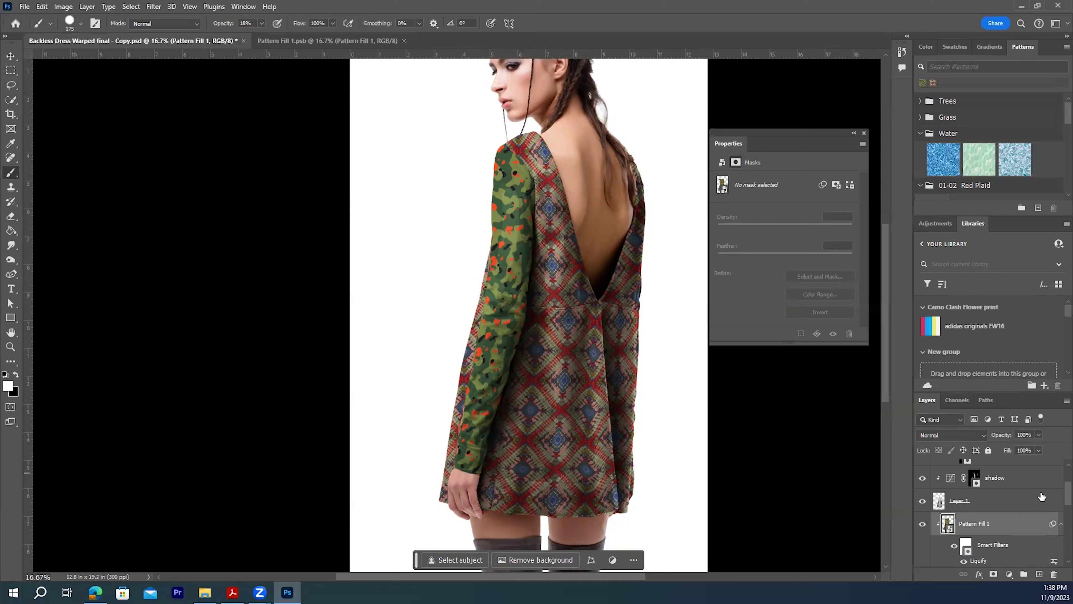
scroll(1055, 498, down, 4)
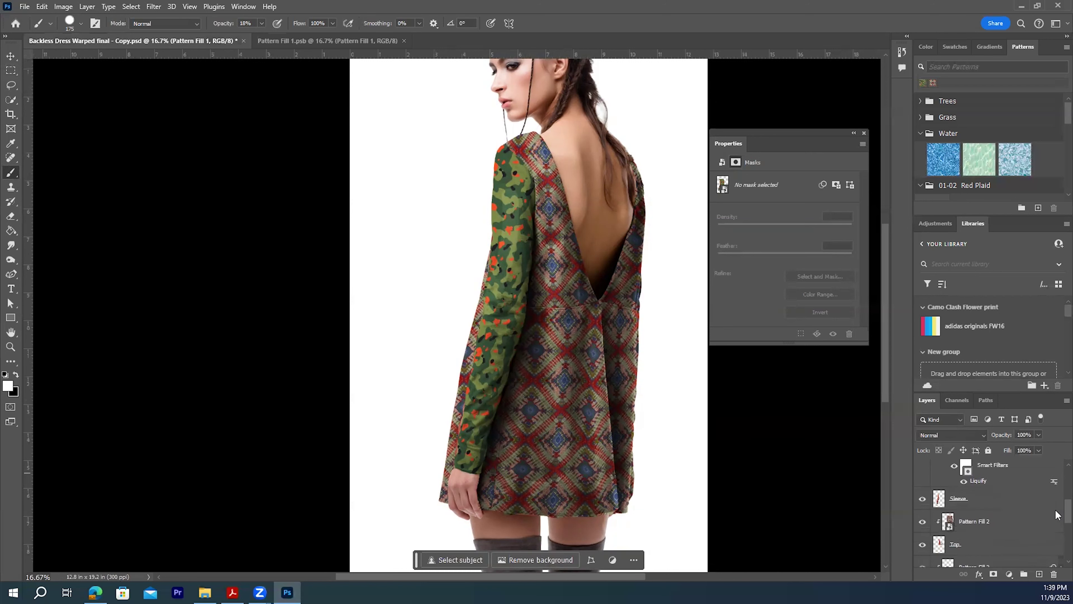
scroll(1055, 515, down, 2)
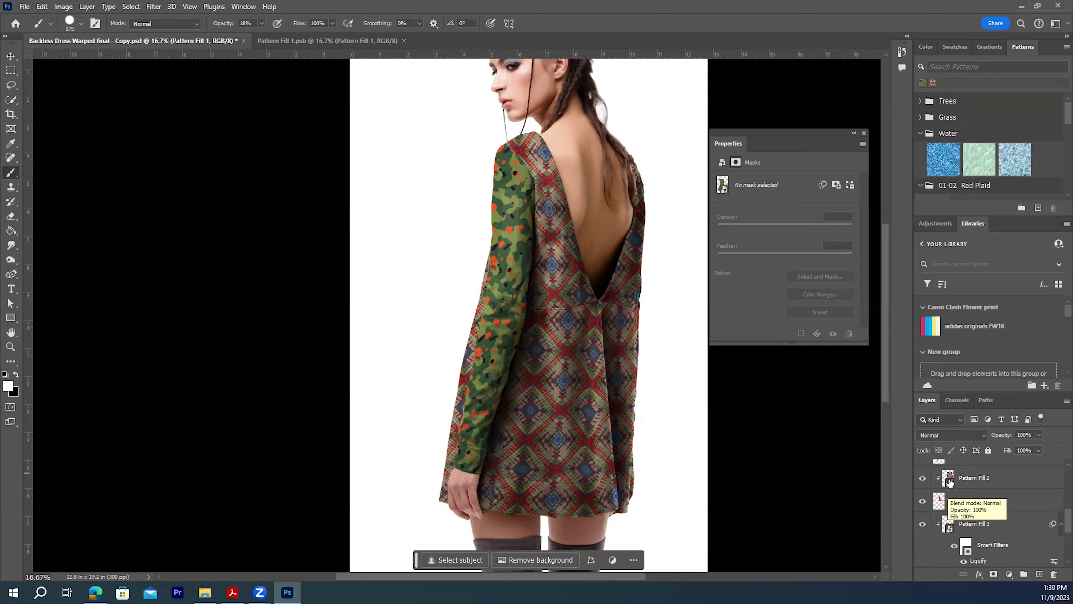
Switch Pattern Fill 2 to the camo pattern at 50% scale, save it, and return to the dress.
double_click(949, 485)
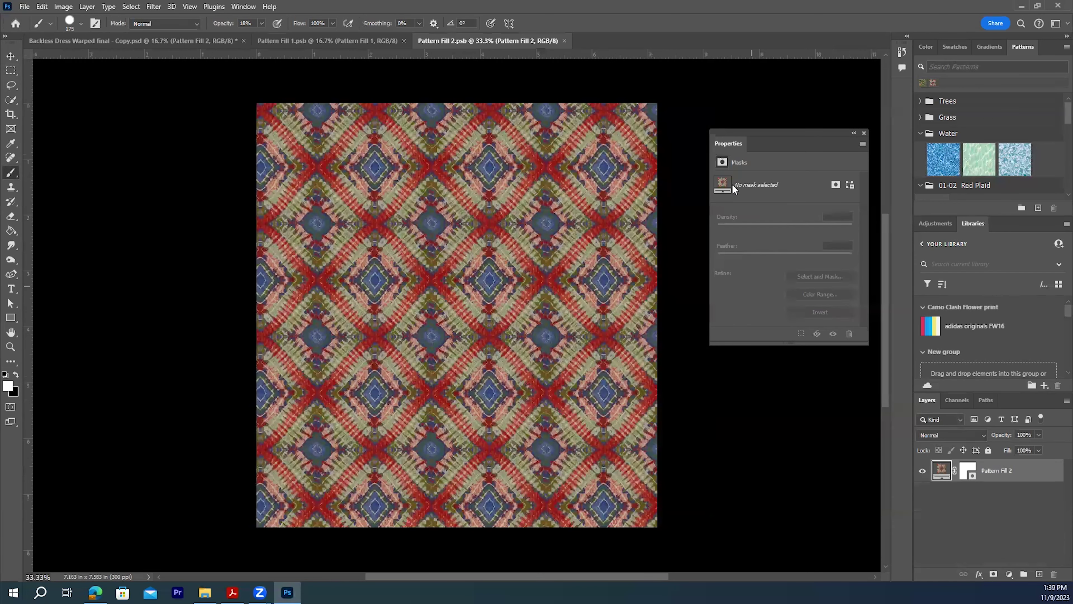
double_click(942, 474)
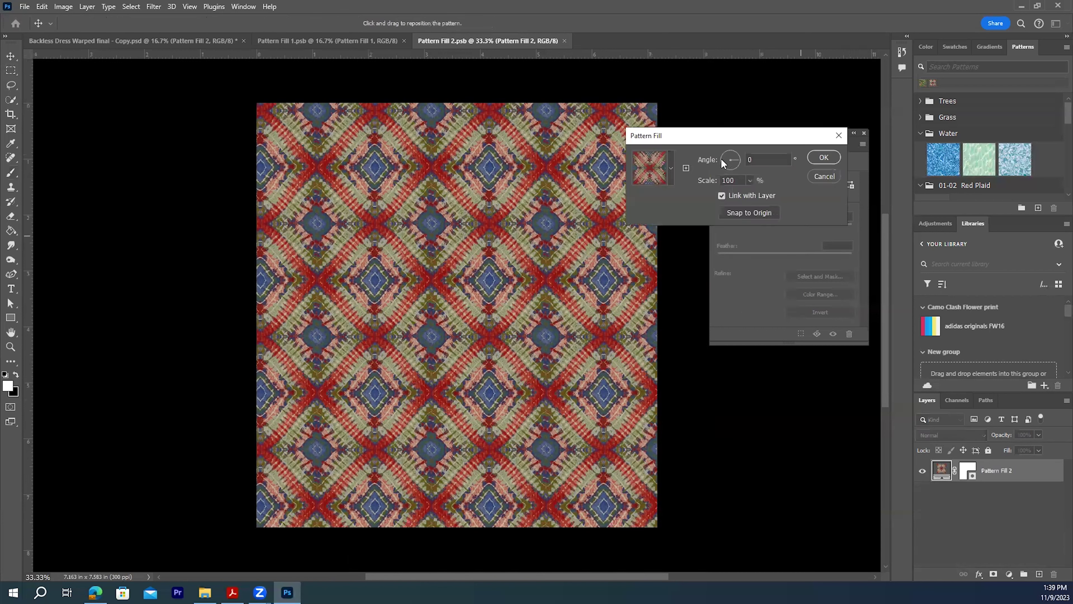
click(670, 169)
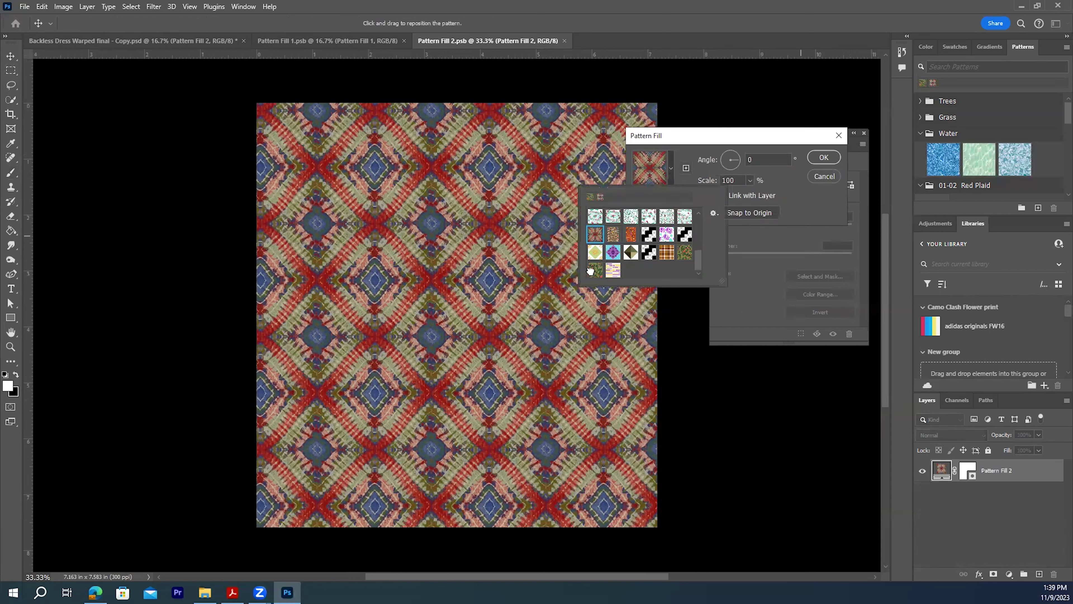
click(594, 270)
click(736, 180)
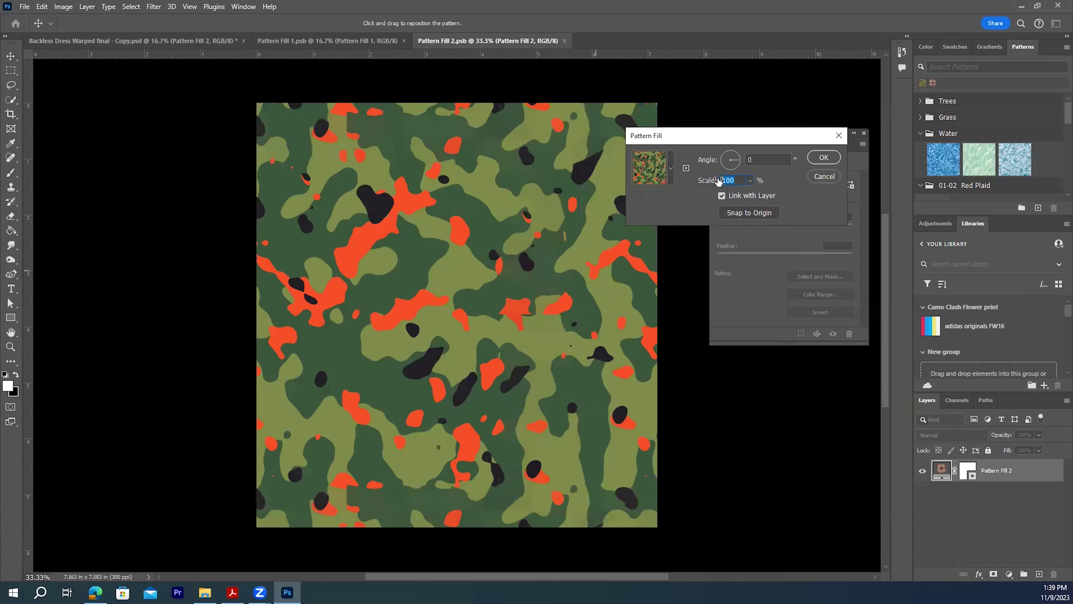
text(5)
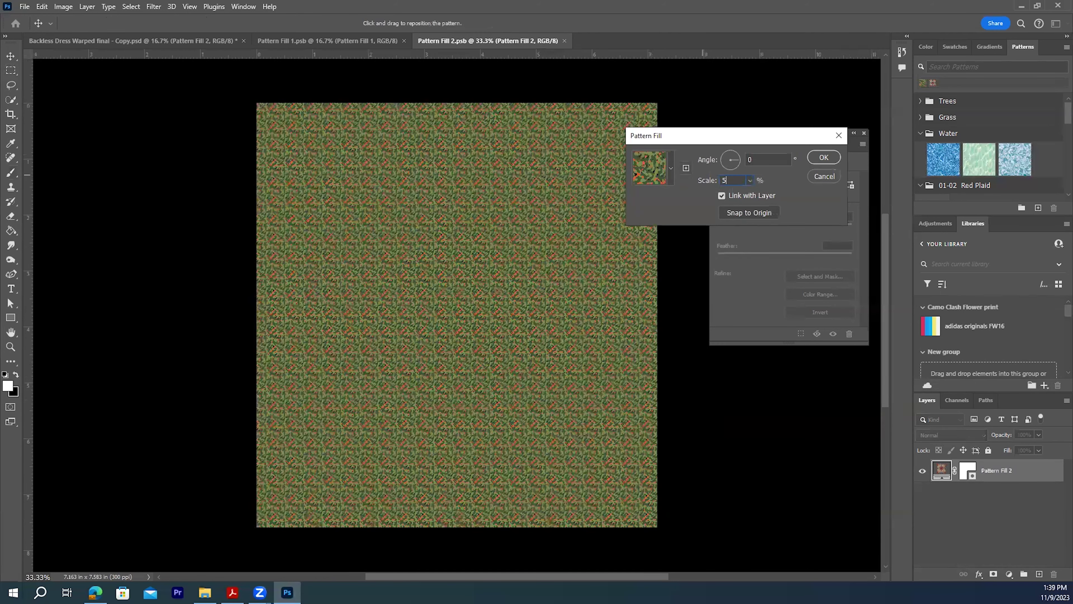
text(0)
click(824, 158)
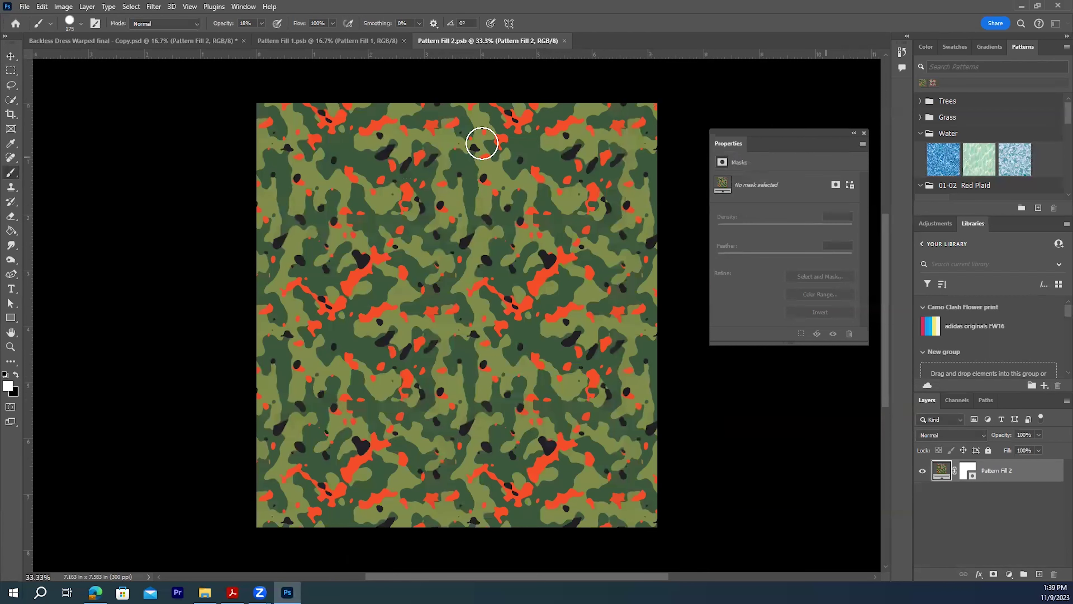
click(24, 7)
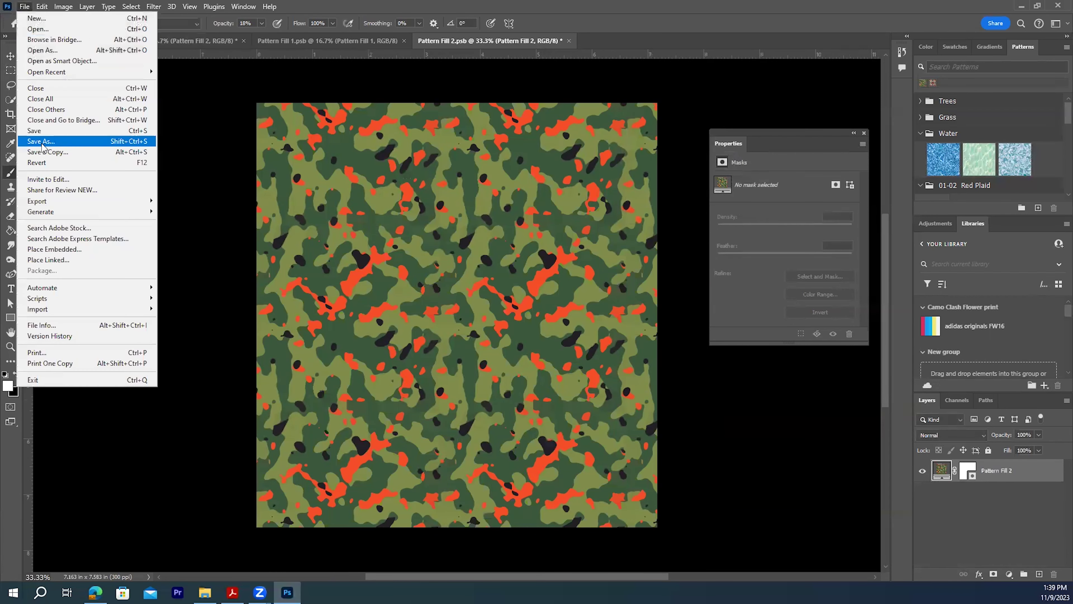
click(47, 130)
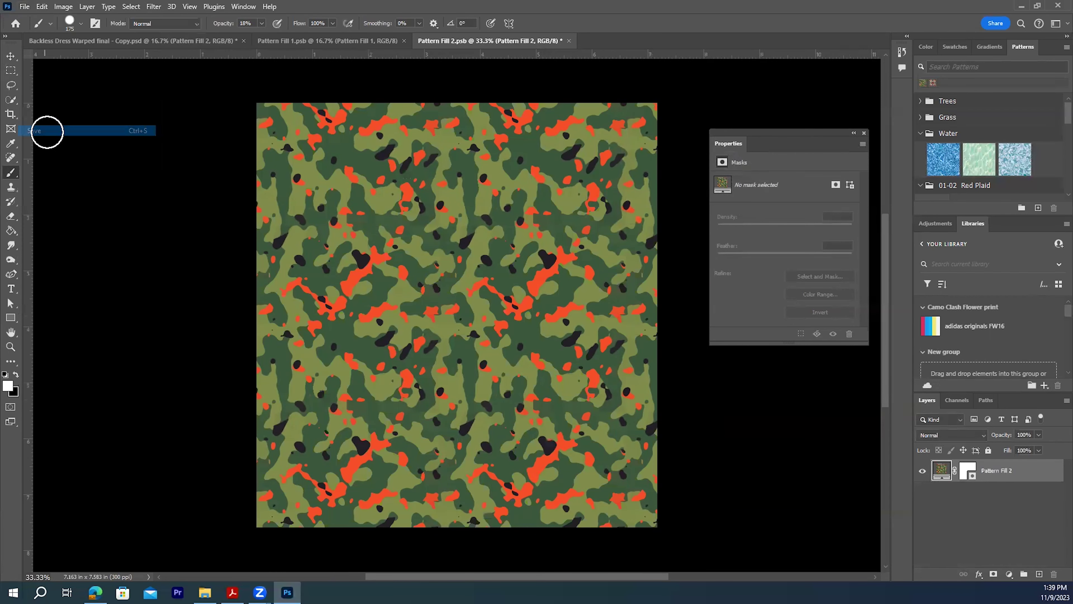
click(178, 43)
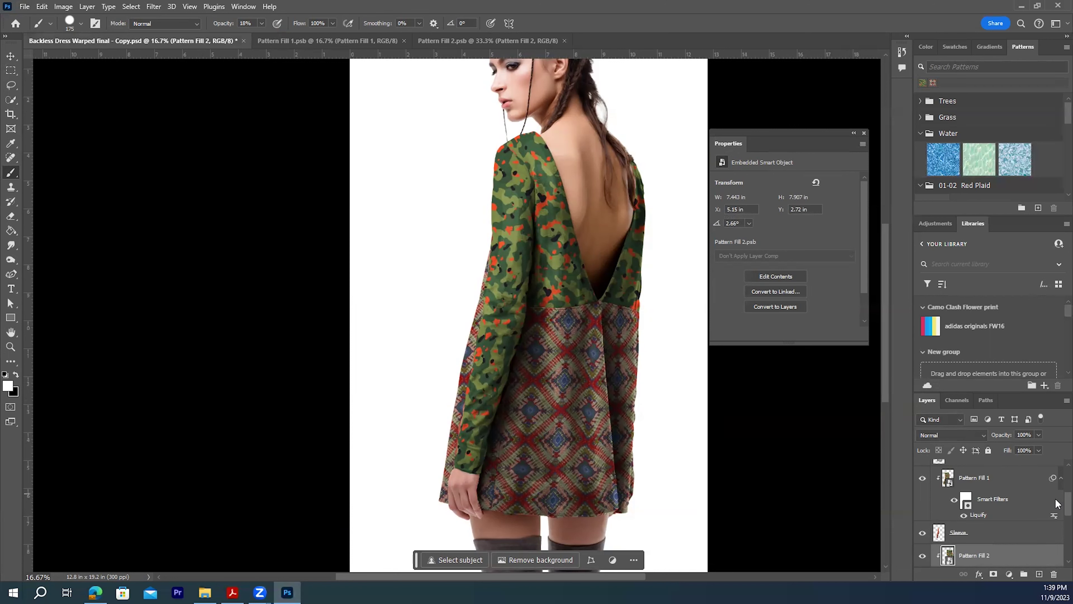
Clip Pattern Fill 3 to the Top layer, switch its fill to camo at 50% scale, and save it.
scroll(1056, 505, down, 3)
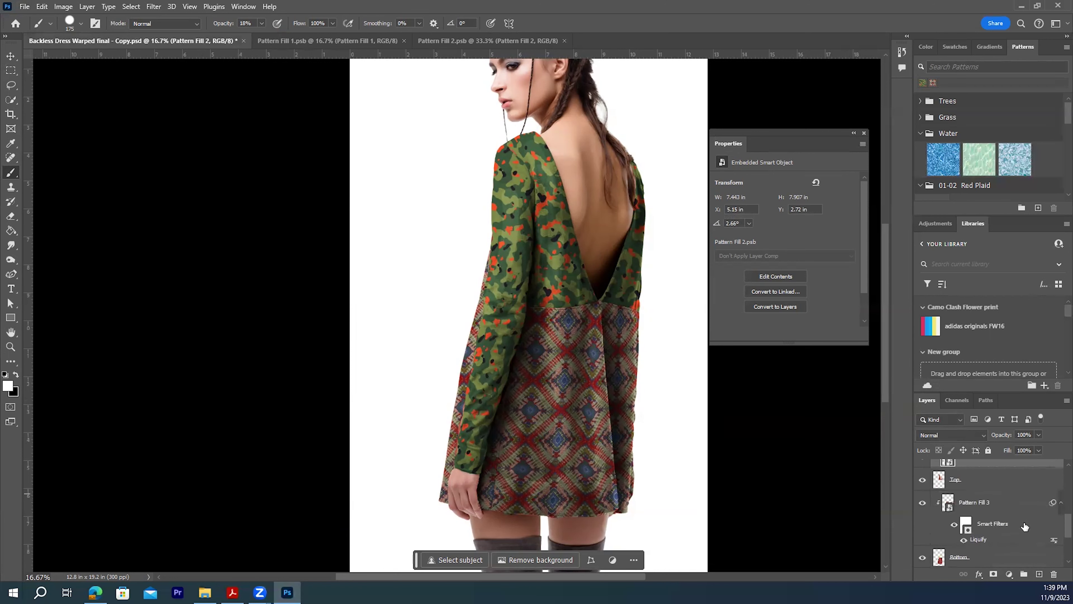
alt+click(941, 502)
double_click(948, 510)
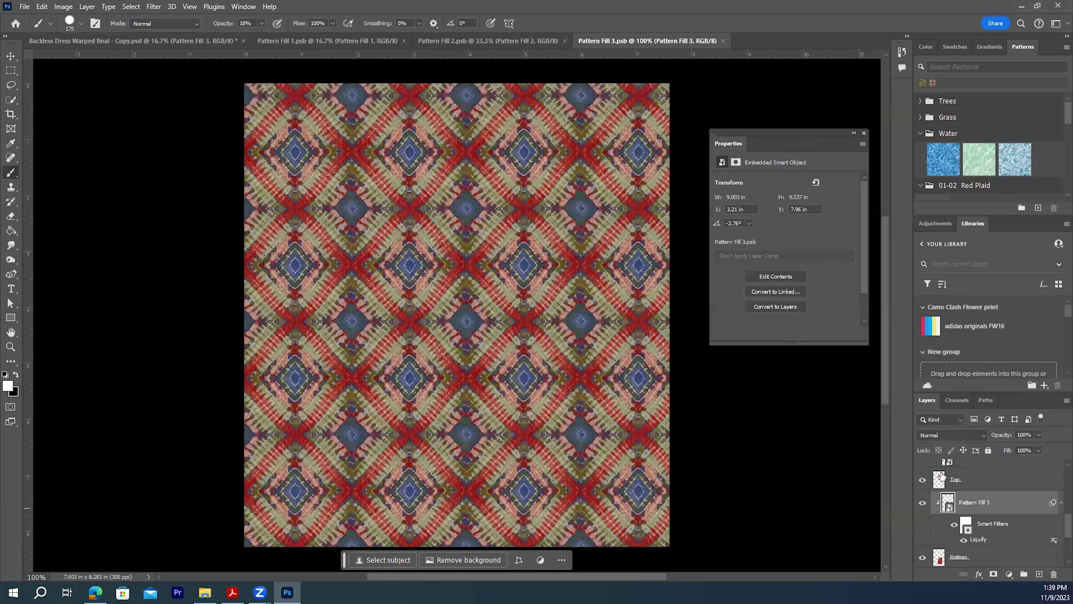
double_click(941, 473)
click(670, 173)
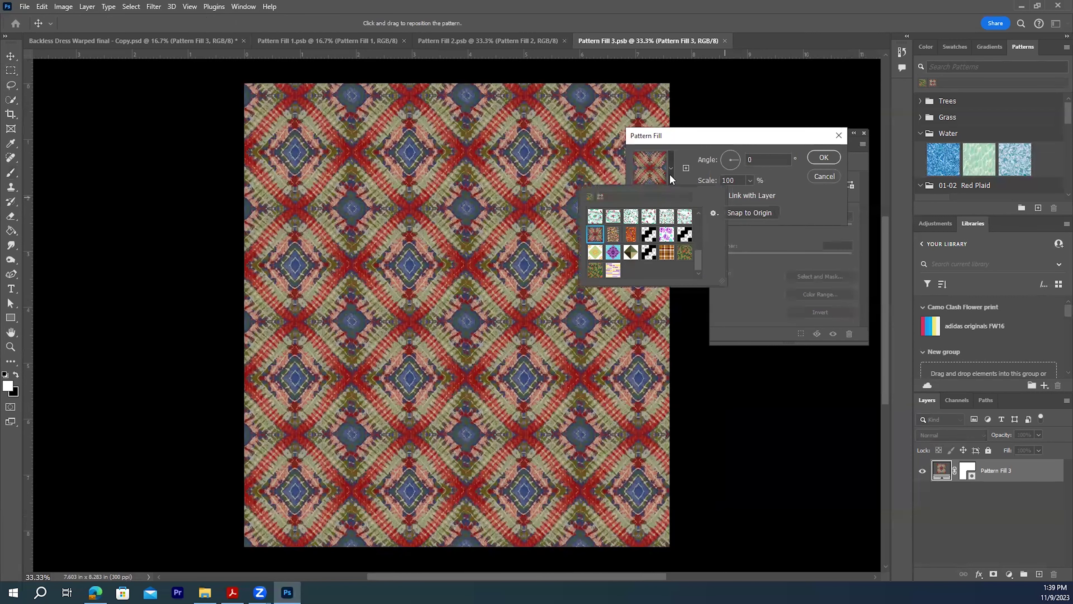
click(595, 269)
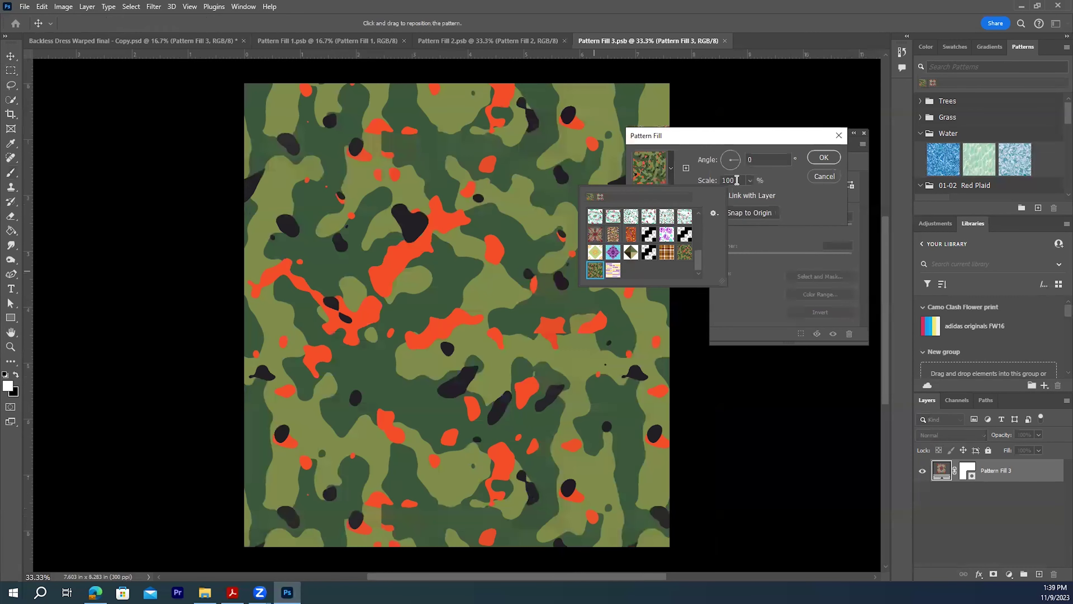
double_click(722, 179)
text(5)
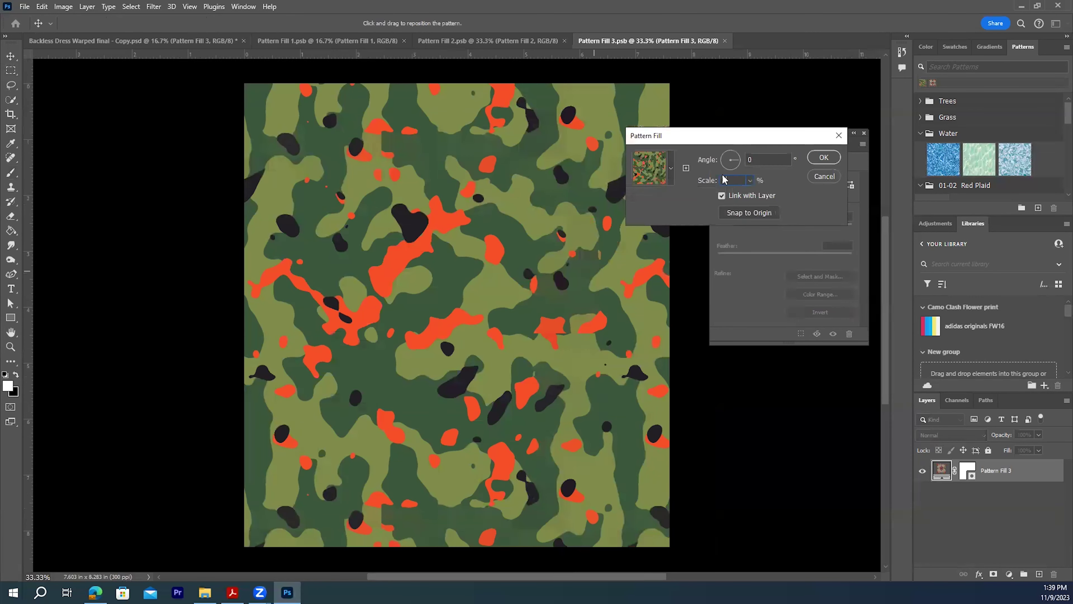
text(0)
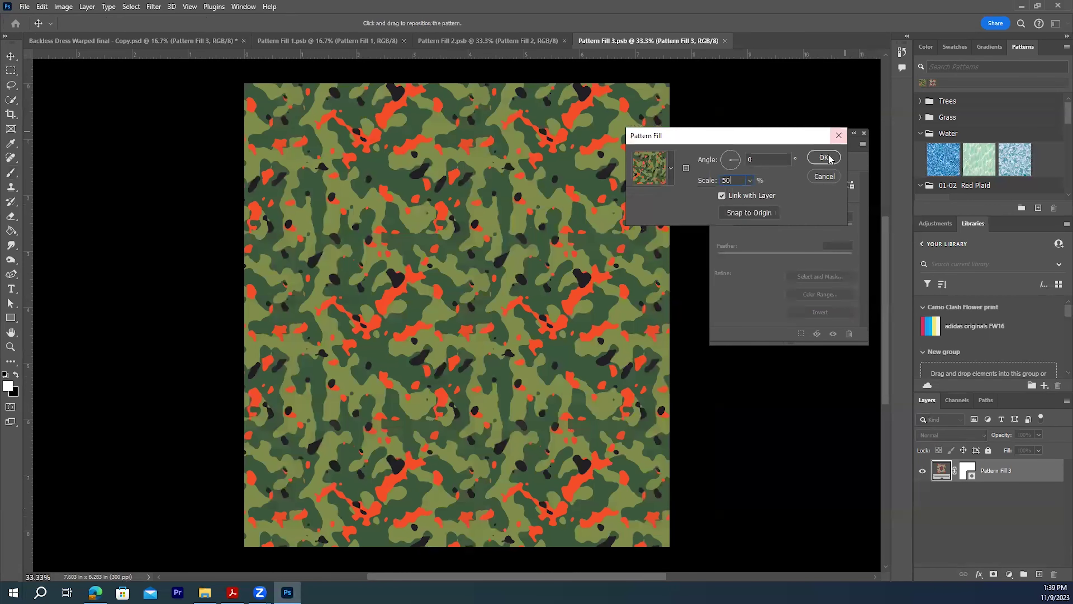
click(824, 157)
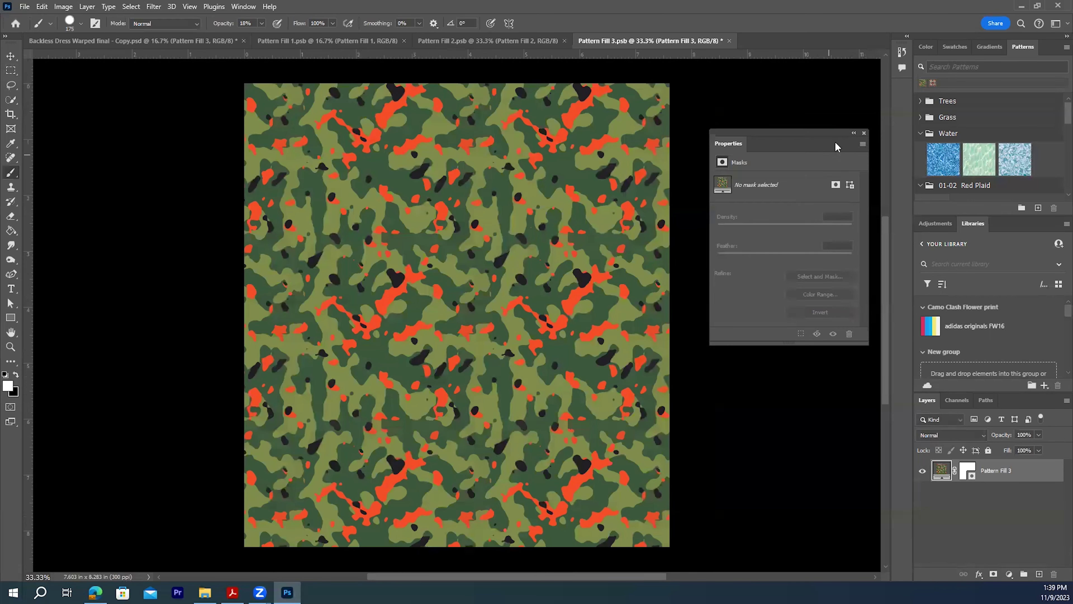
click(24, 7)
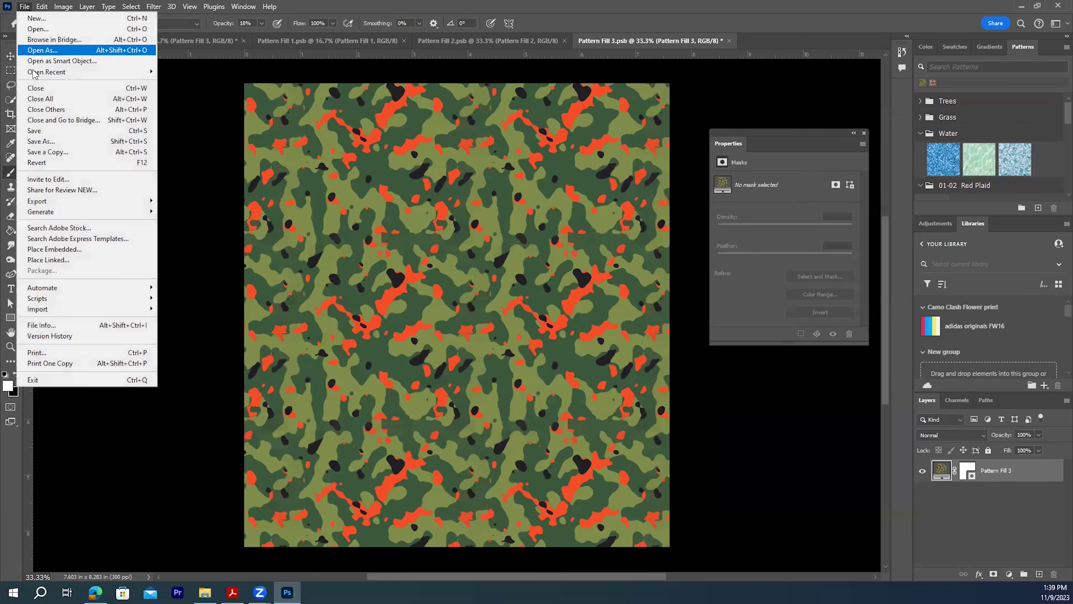
click(38, 135)
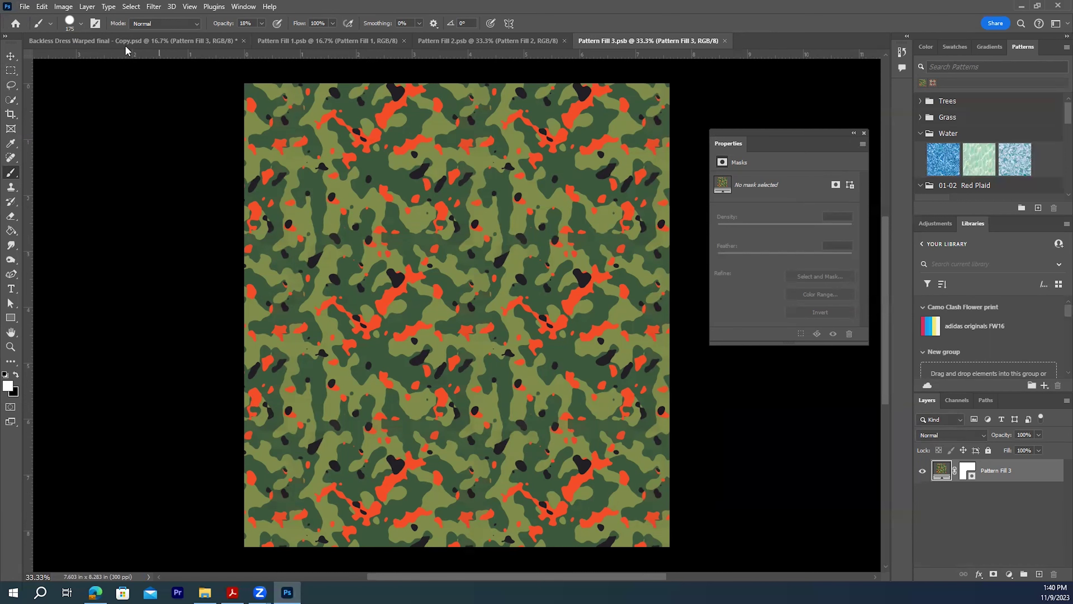
click(144, 41)
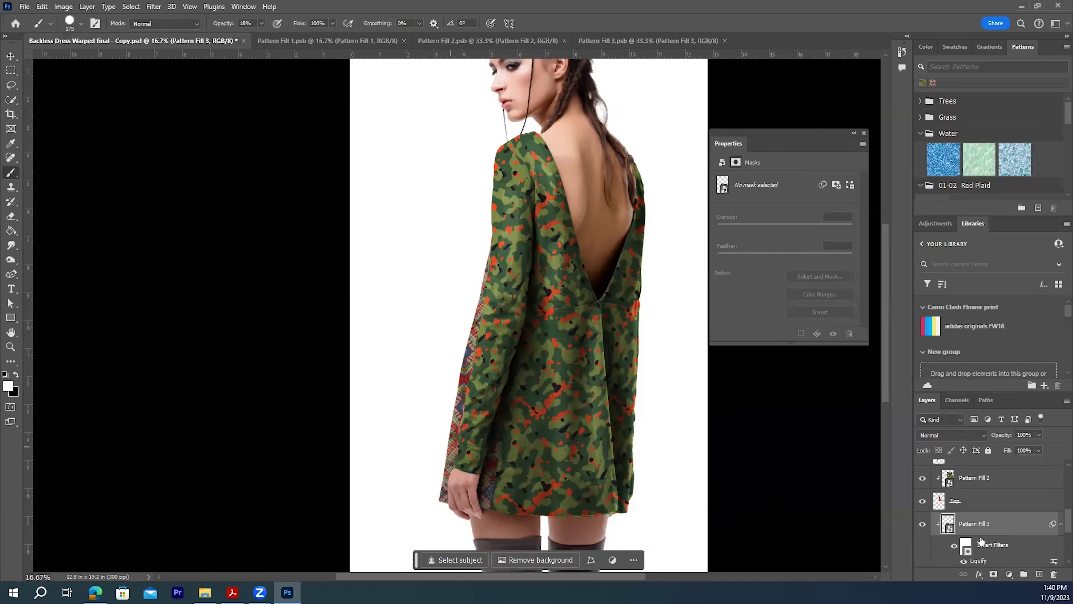
Switch Pattern Fill 4 to the camo pattern at 50% scale, save it, and return to the dress.
scroll(1055, 522, down, 3)
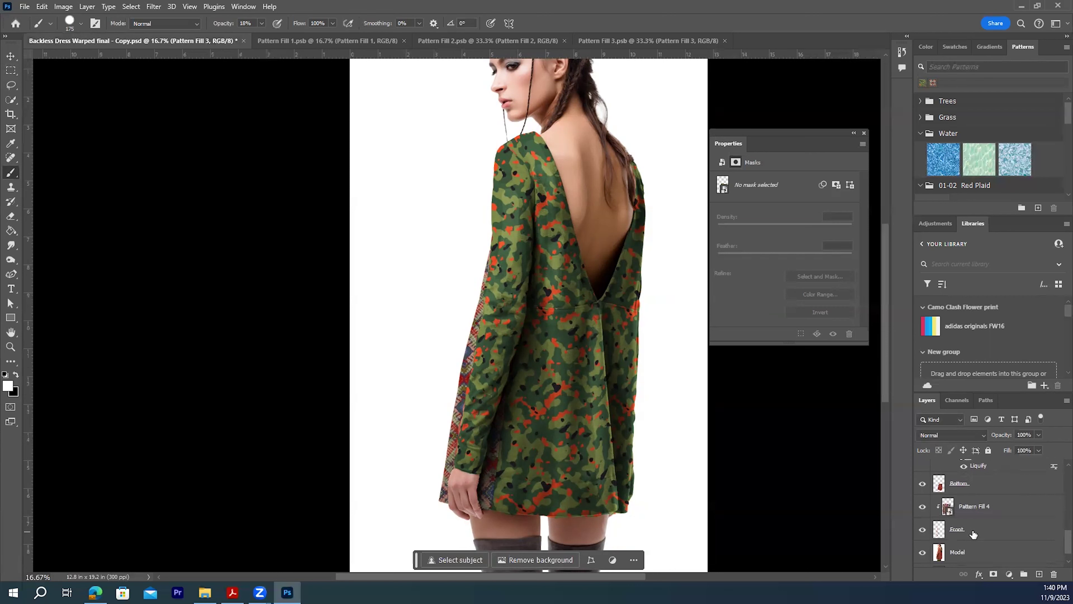
double_click(949, 509)
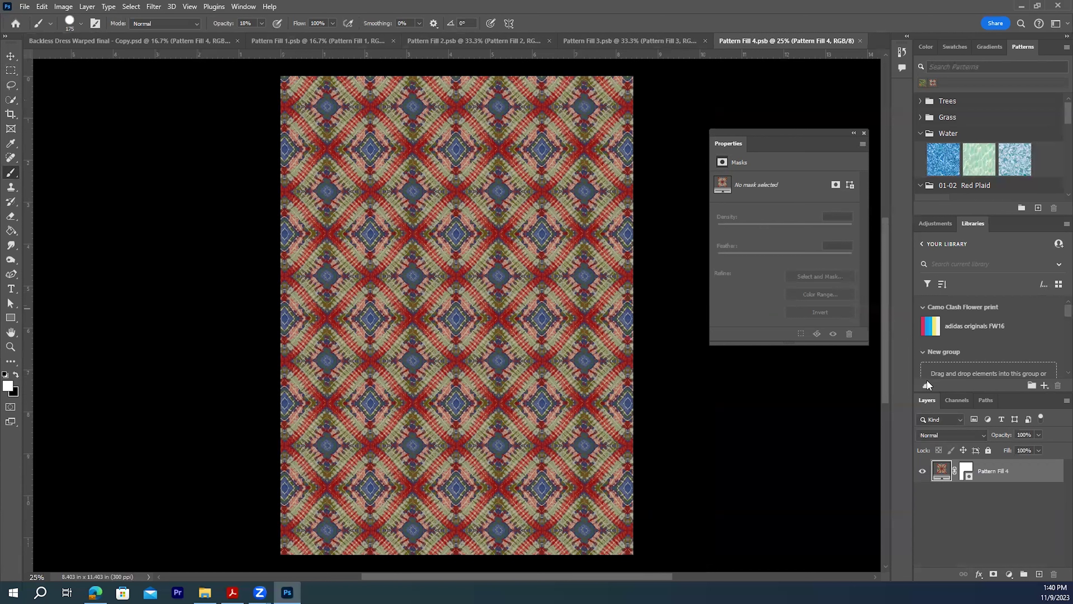
double_click(941, 473)
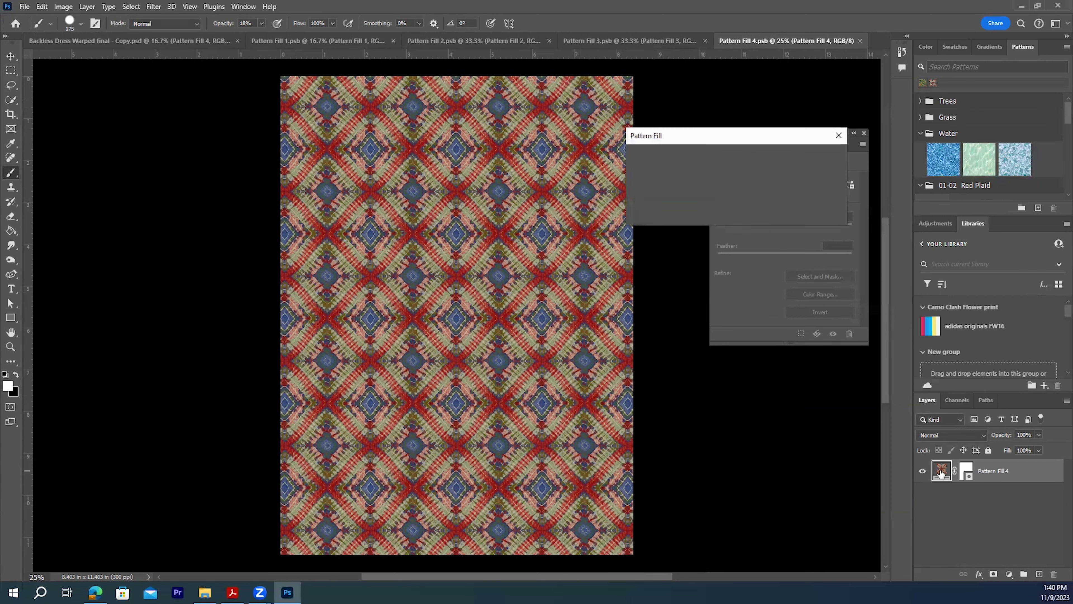
click(670, 173)
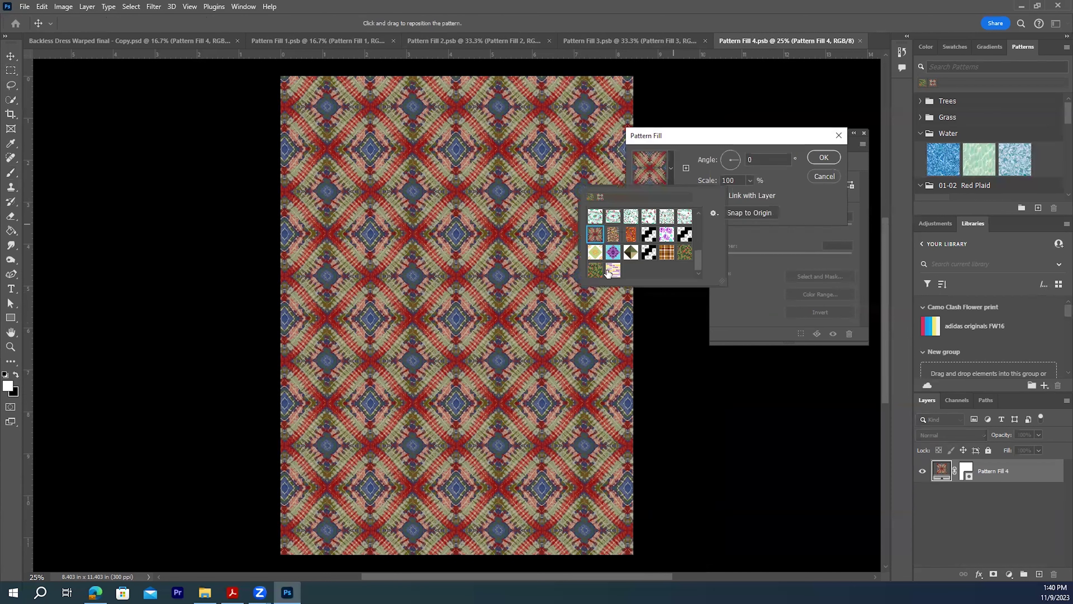
click(595, 270)
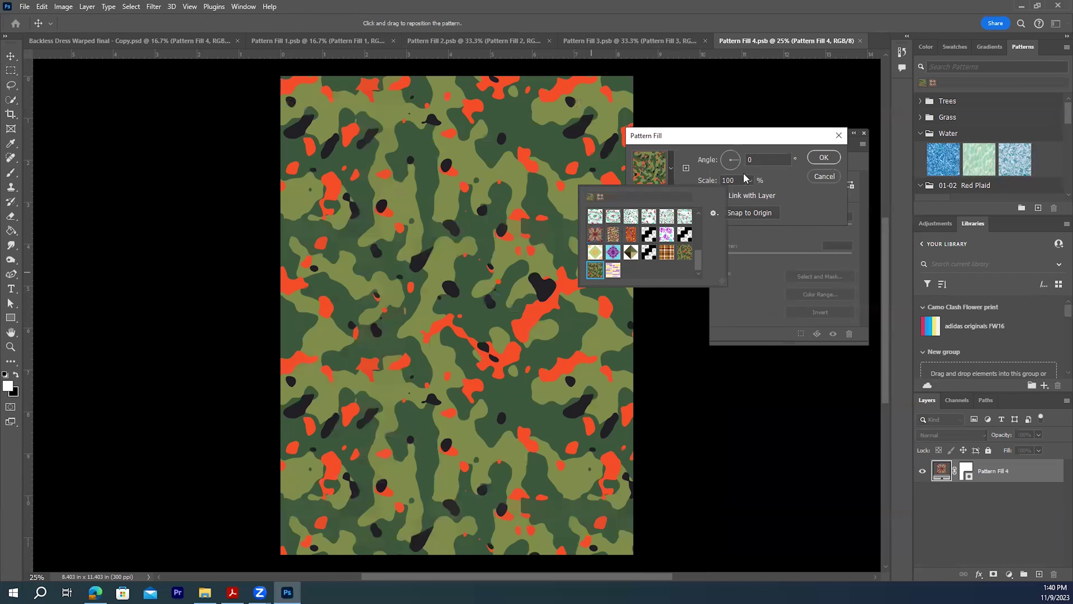
click(737, 179)
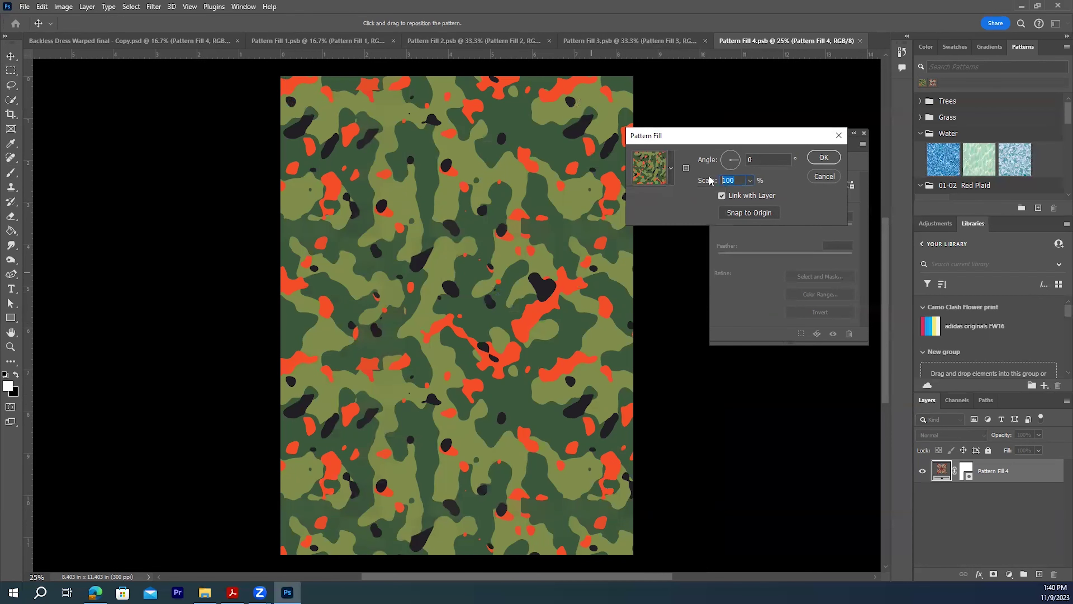
text(5)
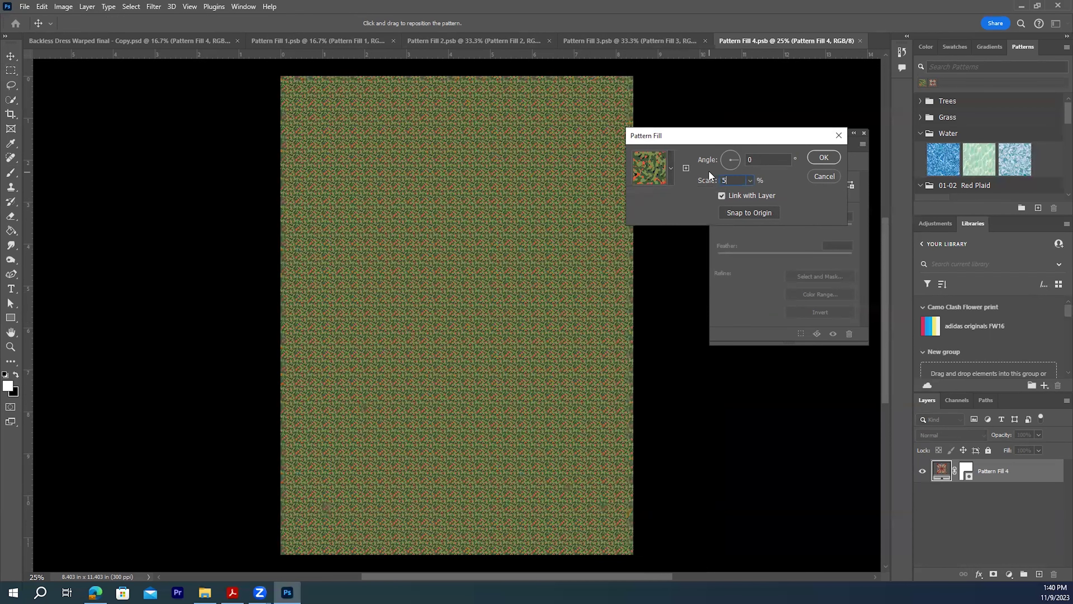
click(826, 159)
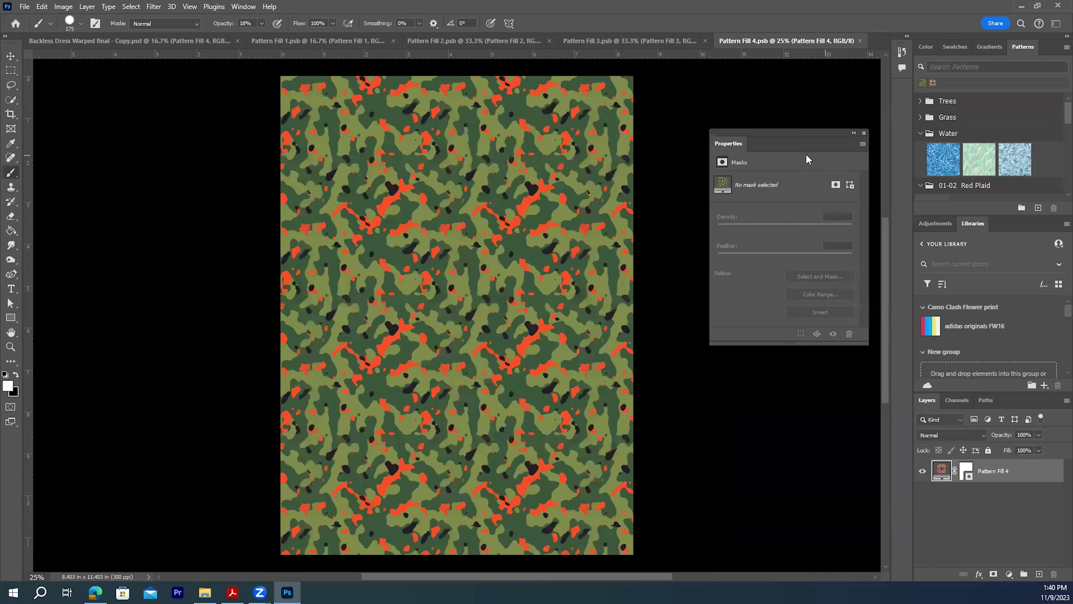
click(25, 7)
click(43, 130)
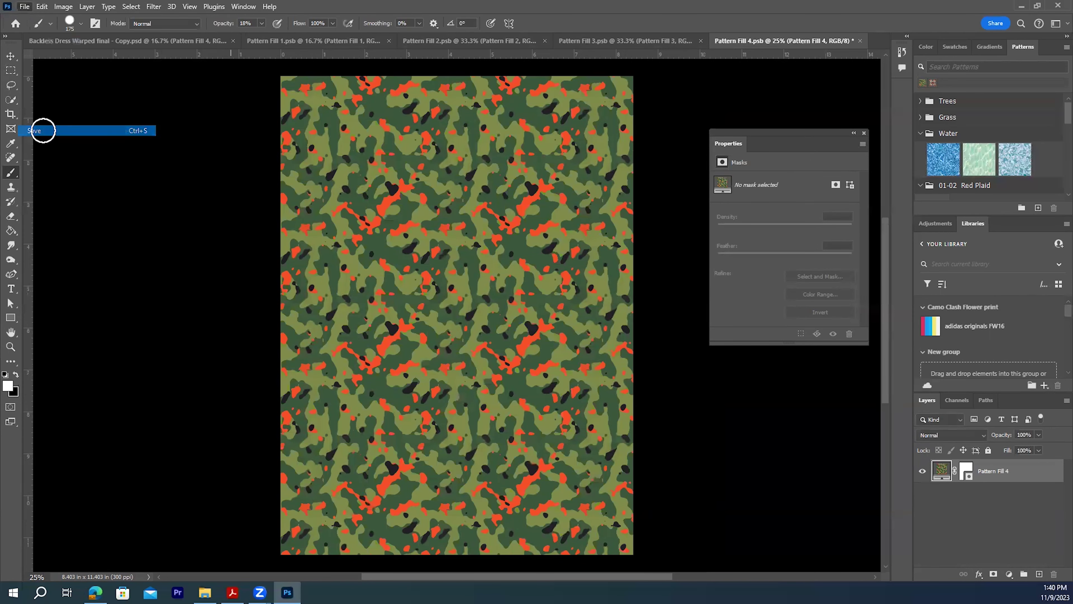
click(132, 44)
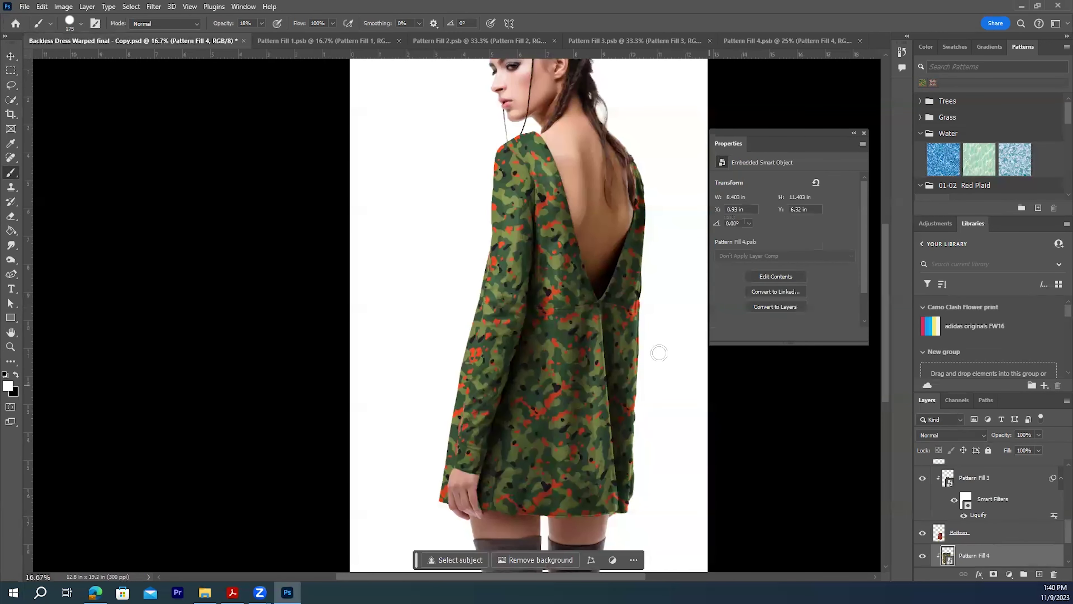
Close the Pattern Fill 1, 2, 3 and 4 document tabs.
click(295, 39)
click(399, 41)
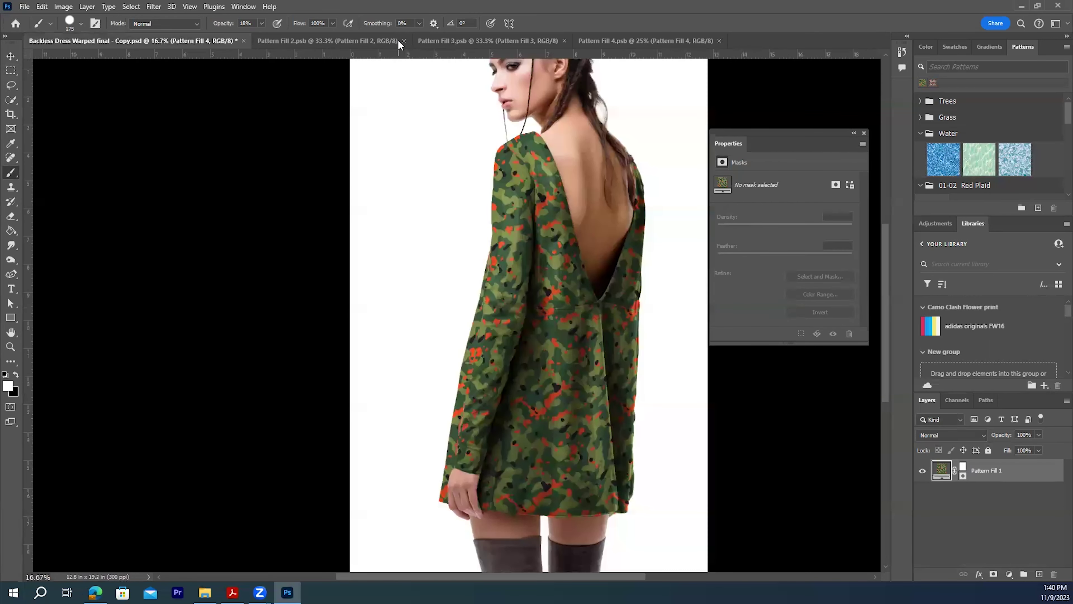
click(404, 40)
click(404, 40)
click(399, 40)
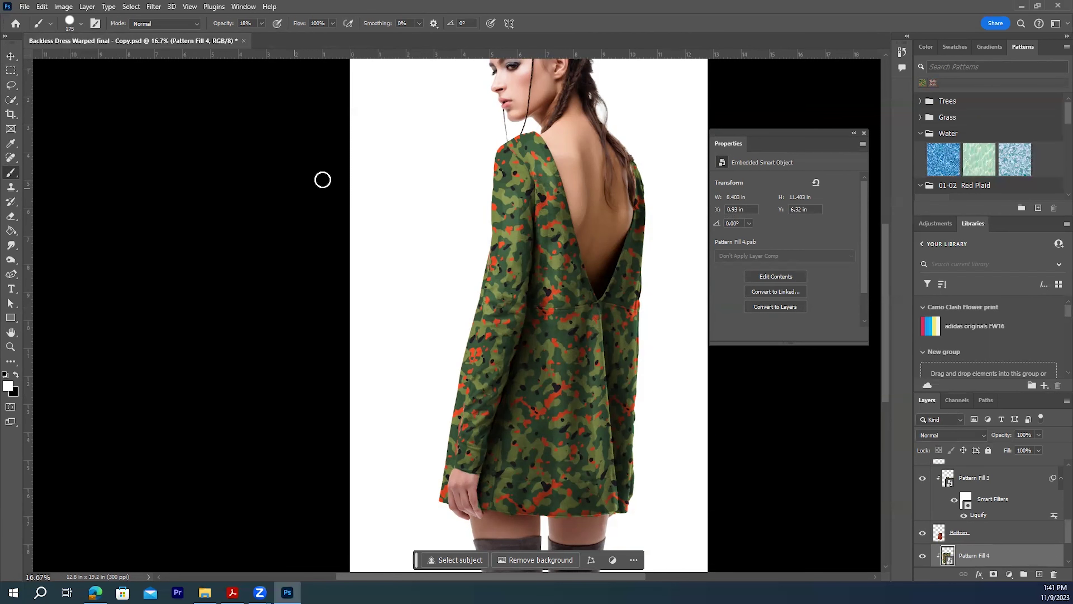
Save the dress as 'Backless Dress Warped final 2' PSD with maximized compatibility.
click(24, 7)
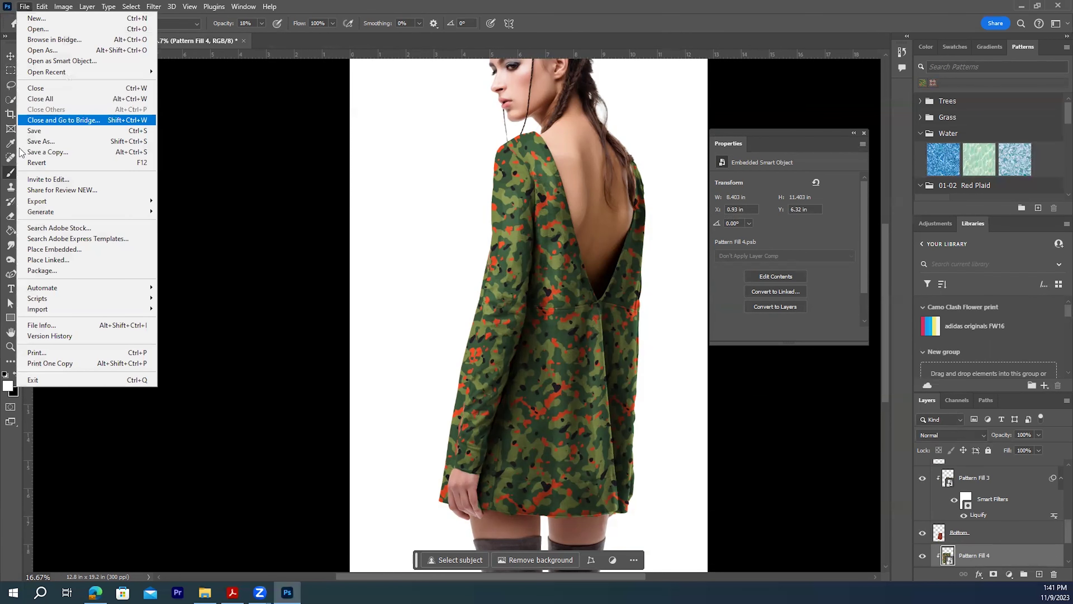
click(39, 142)
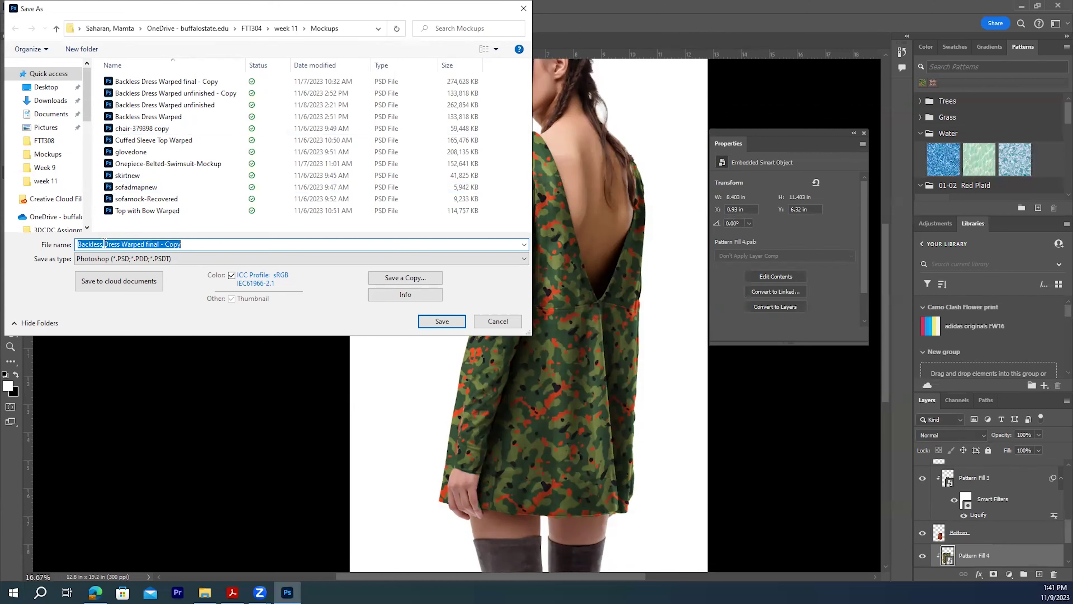
click(161, 244)
shift+click(197, 244)
text(2)
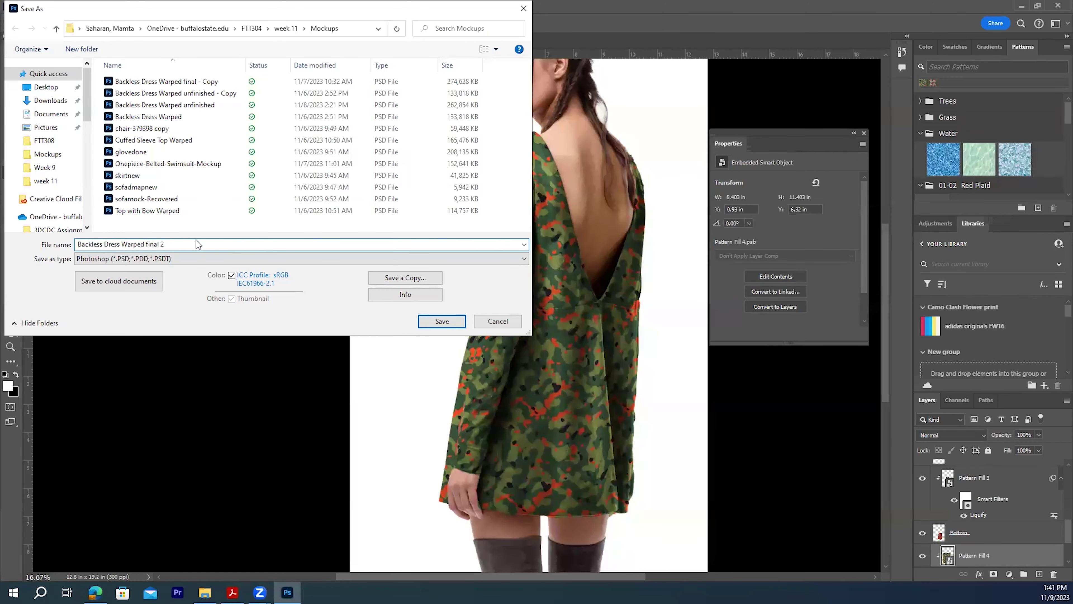
click(456, 323)
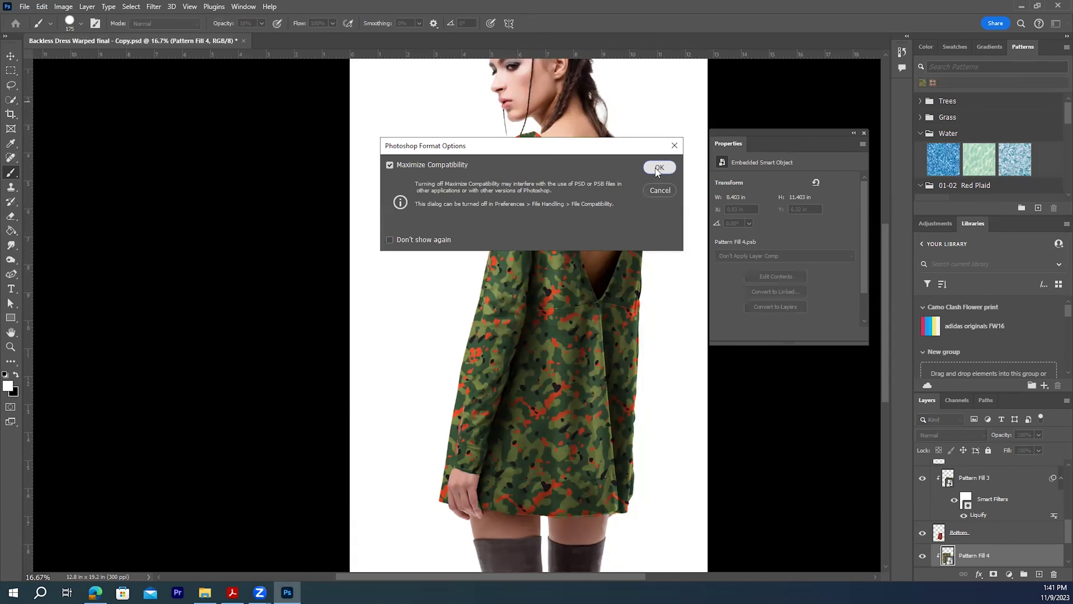
click(659, 167)
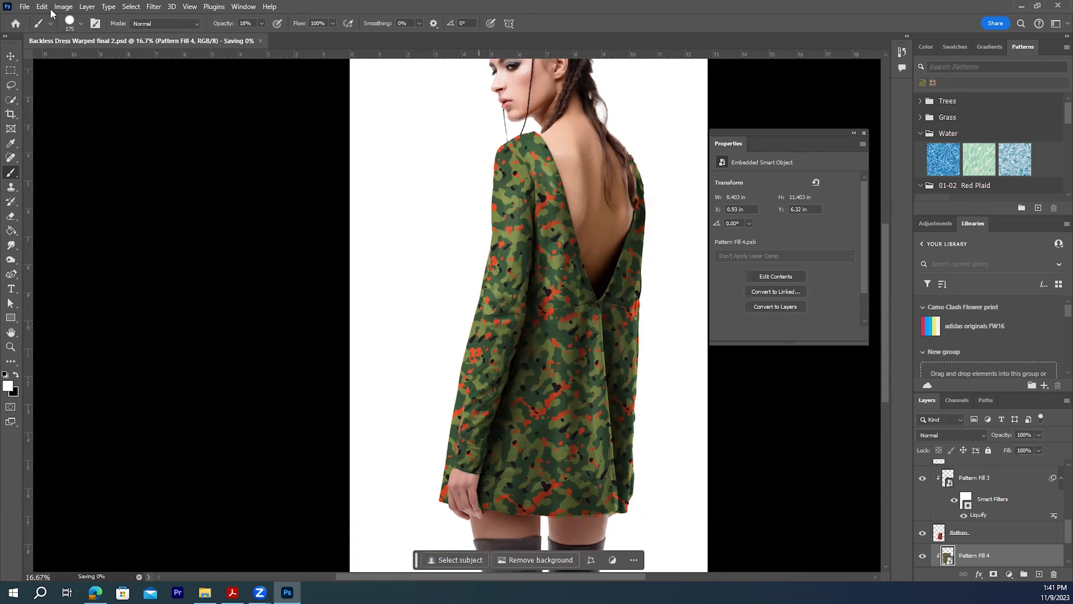
Export the camo dress as a 3840 × 5760 PNG named 'Backless Dress Warped final 2'.
click(24, 6)
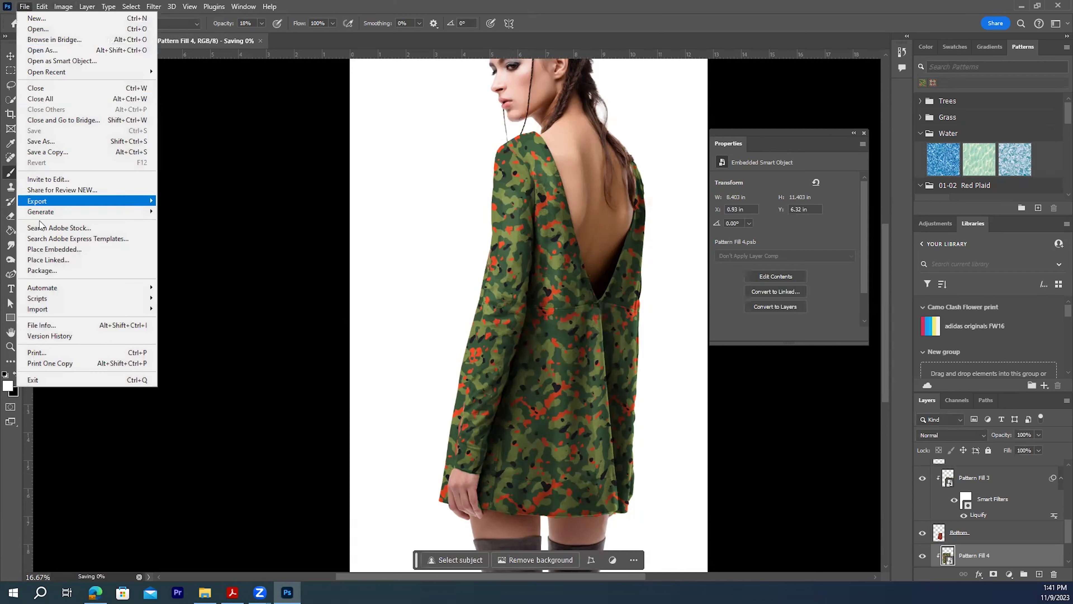
mouse_move(85, 203)
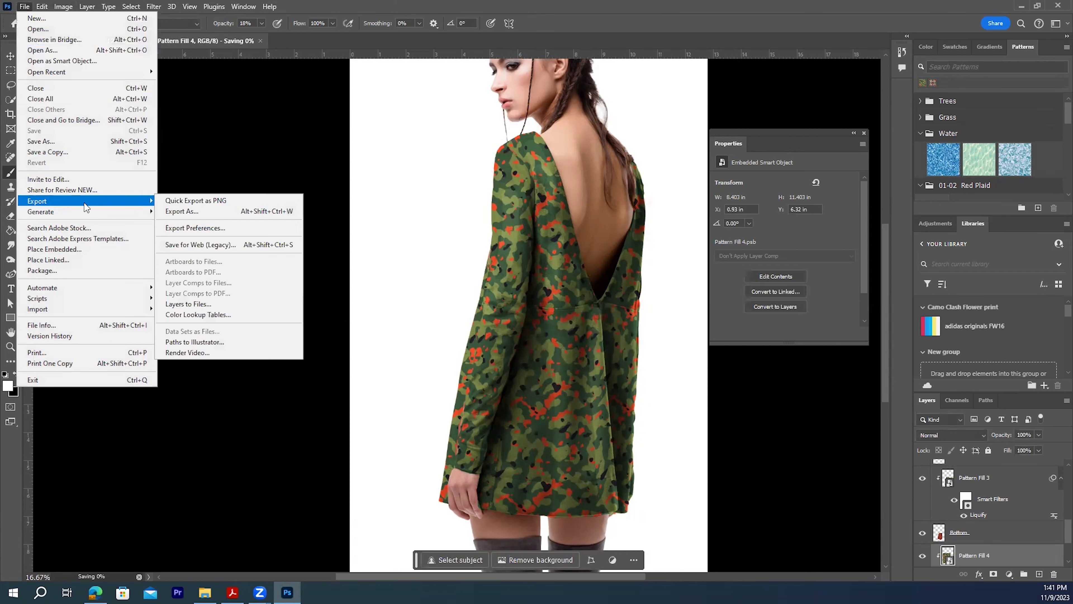
click(182, 211)
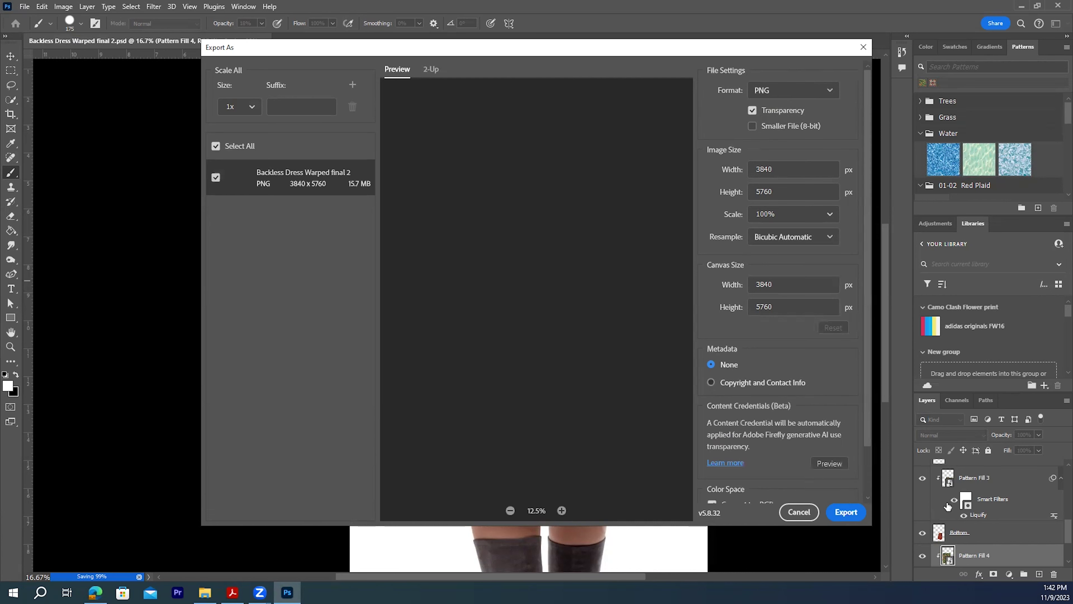
click(845, 511)
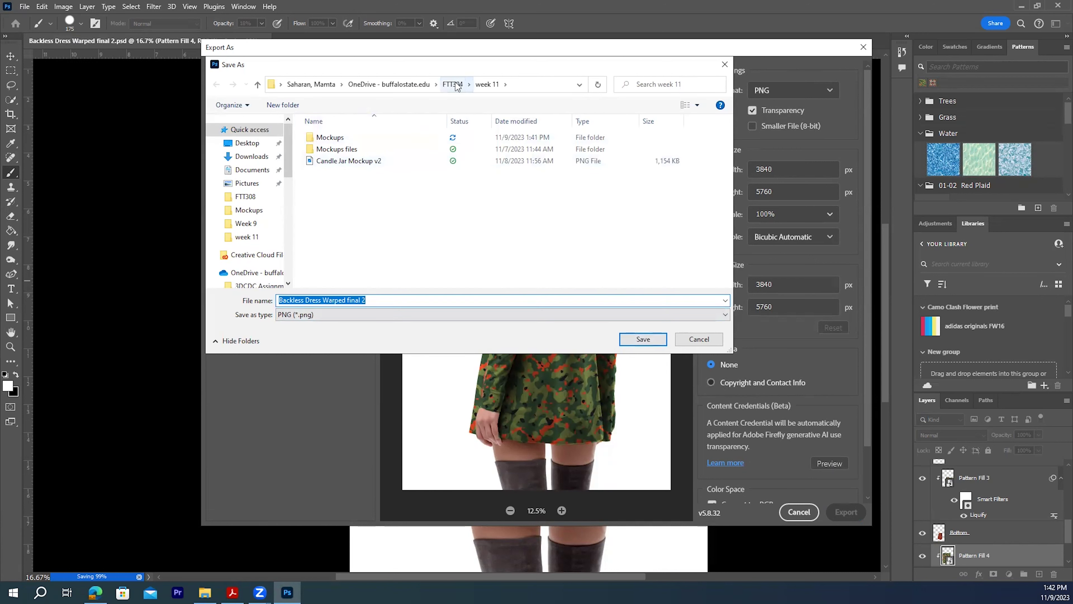
click(651, 340)
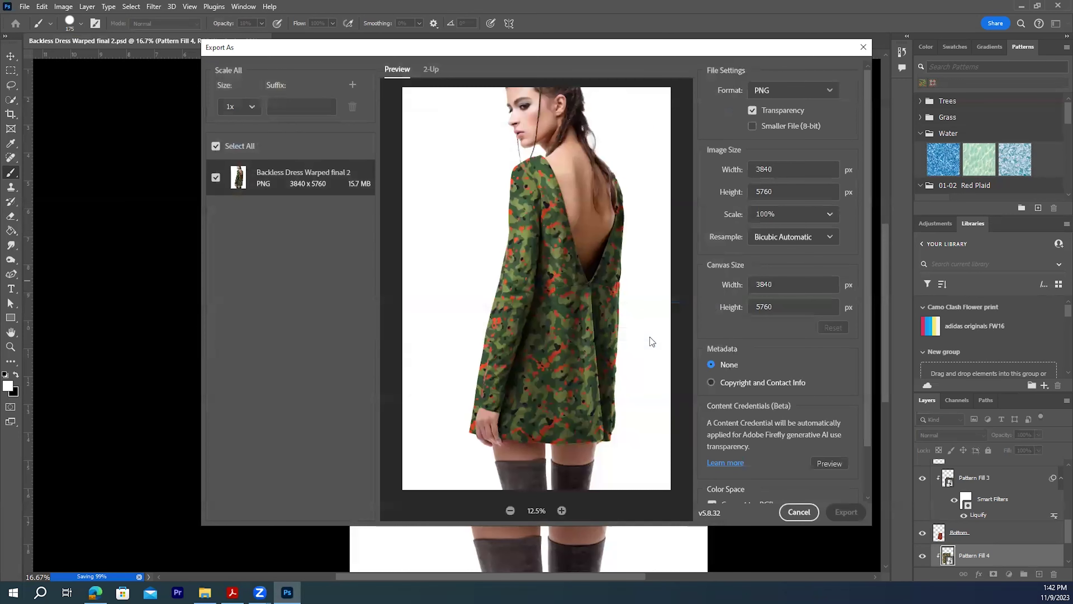